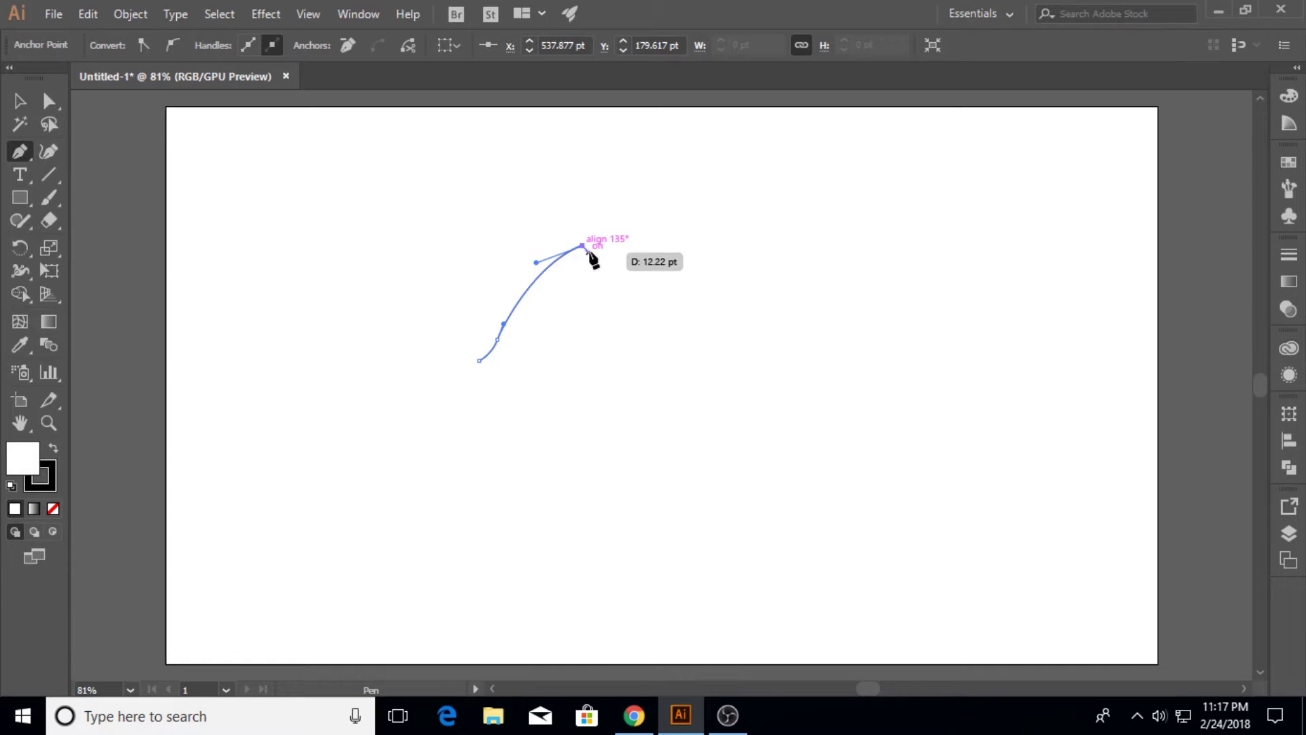
Step: Continue the open path with a small notch, a short rise and a large rounded bump across the top of the silhouette
click(588, 252)
click(636, 230)
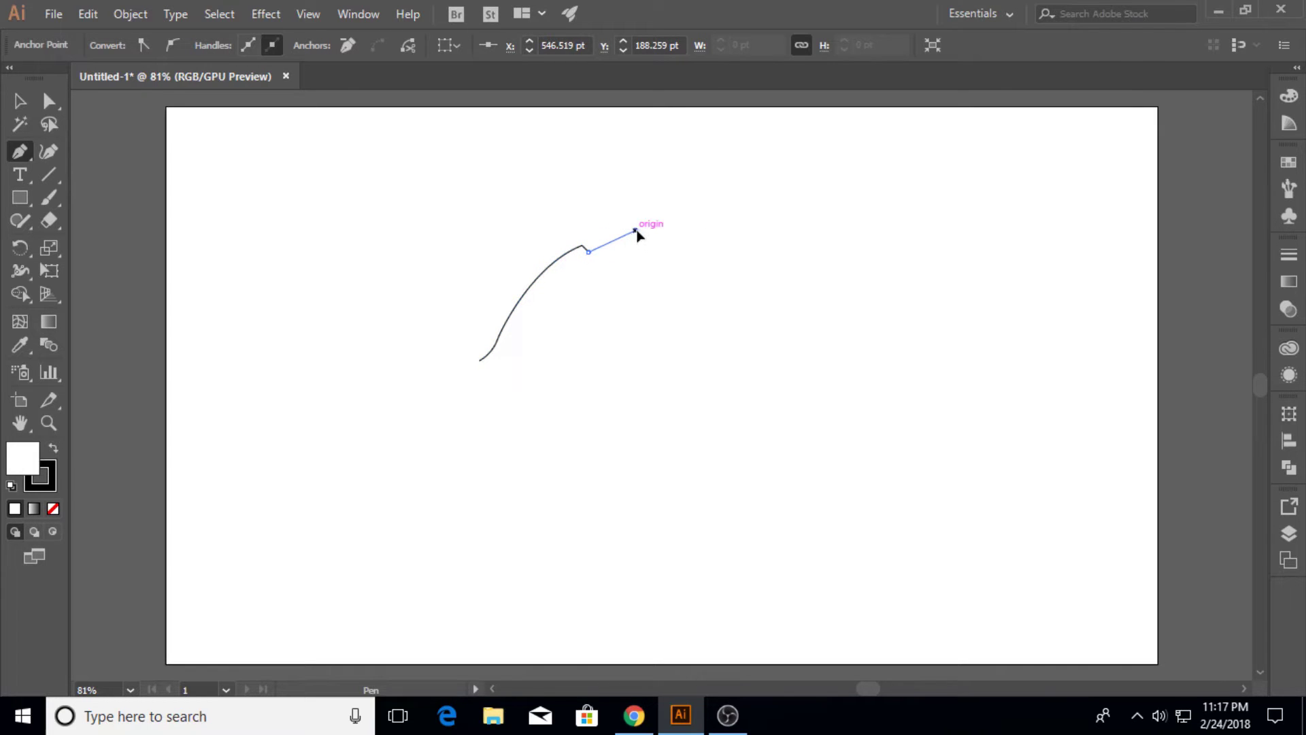
drag(658, 235, 631, 238)
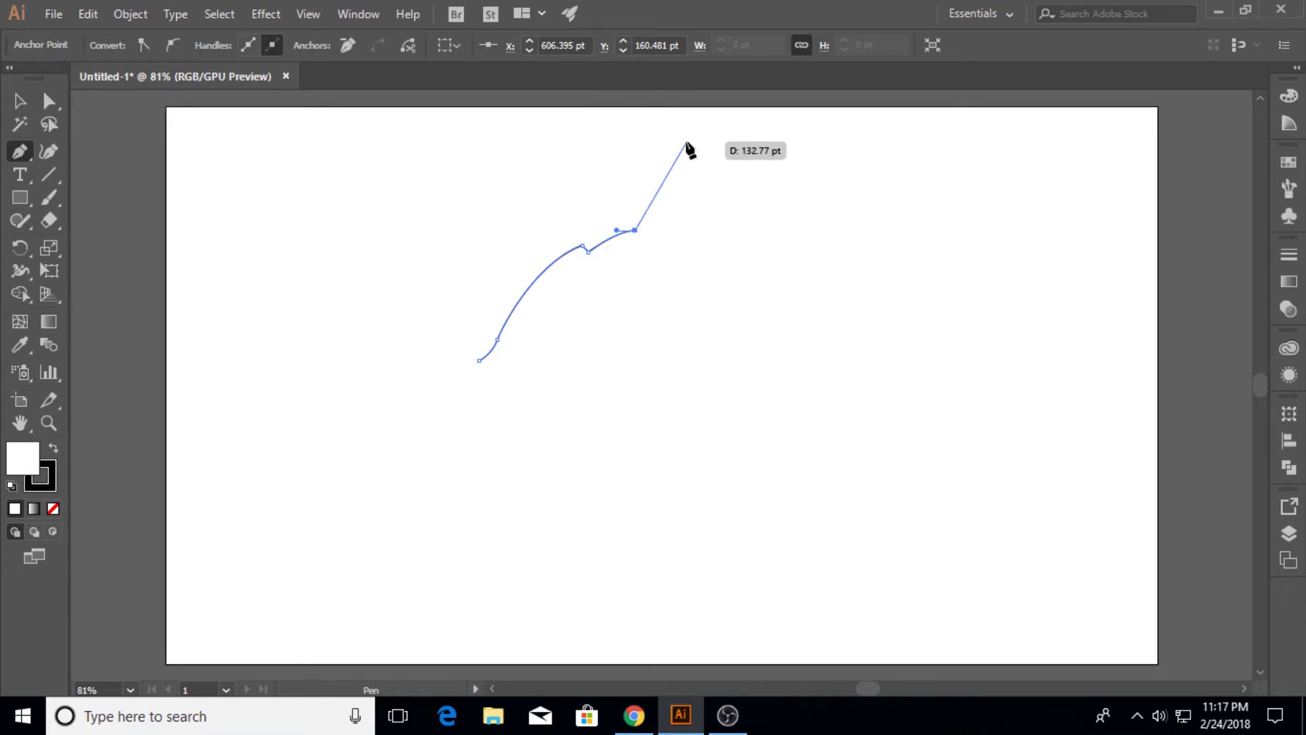
drag(661, 131, 741, 259)
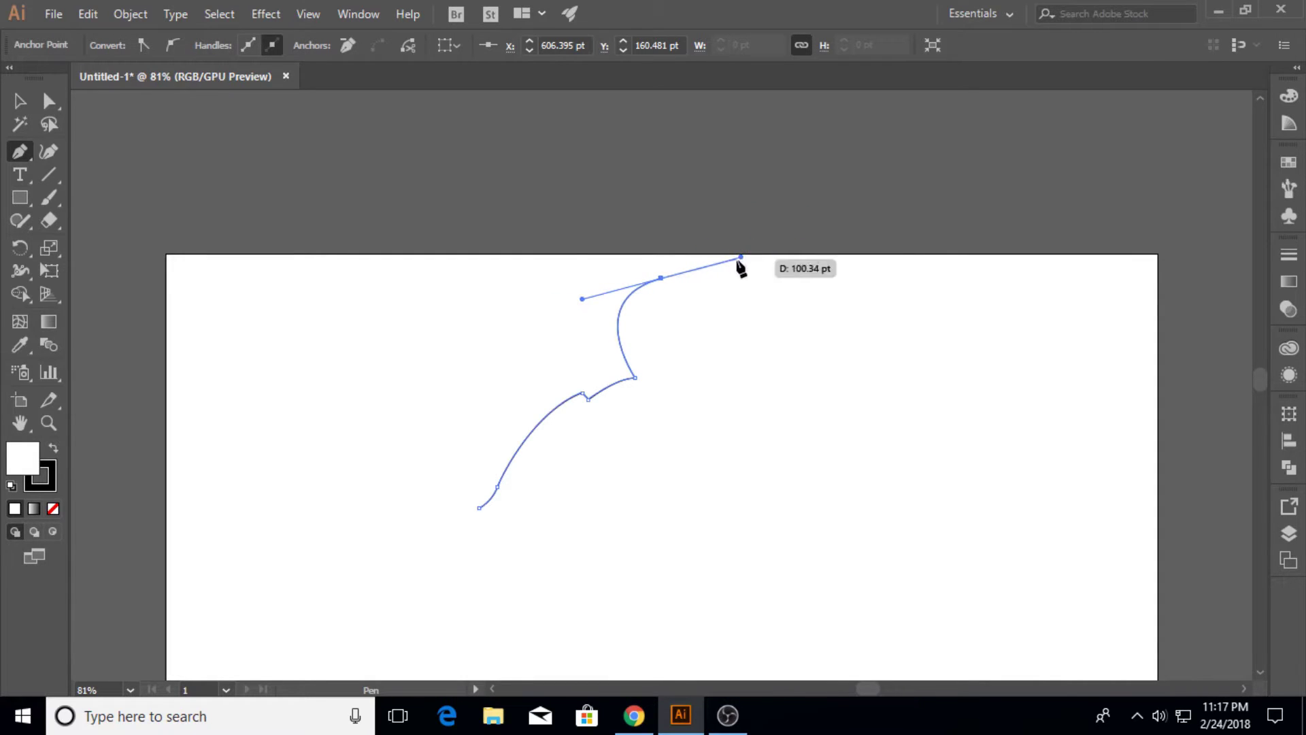
click(781, 322)
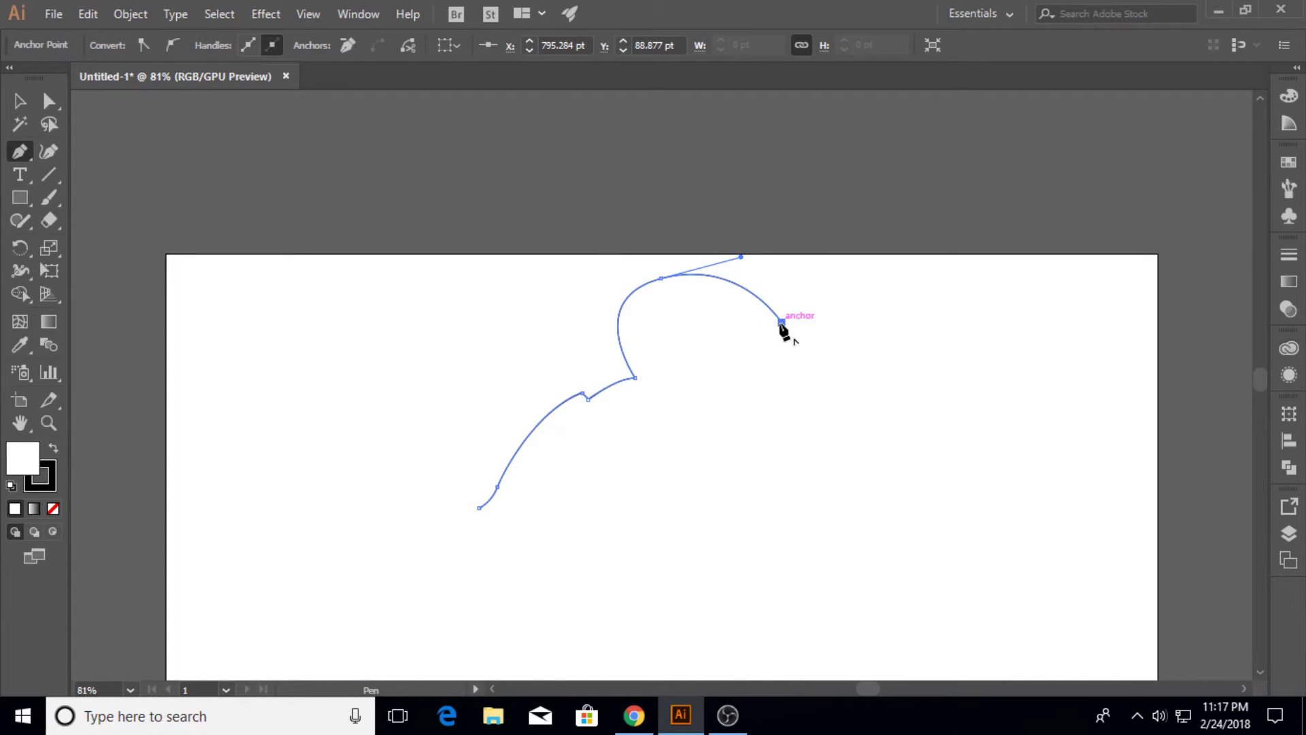
Step: Extend the outline with a small hooked tip, a curve down the right side, and a pointed flick curling back inward
drag(823, 322, 815, 373)
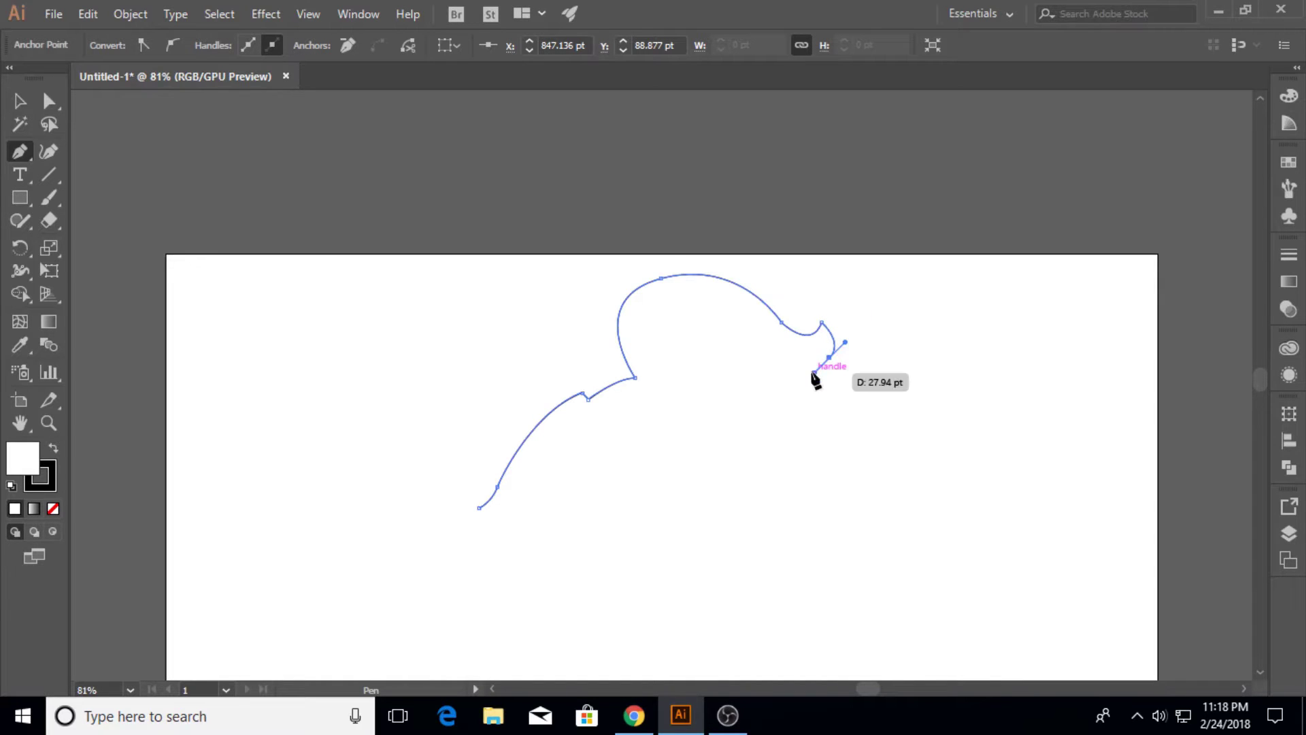
click(829, 357)
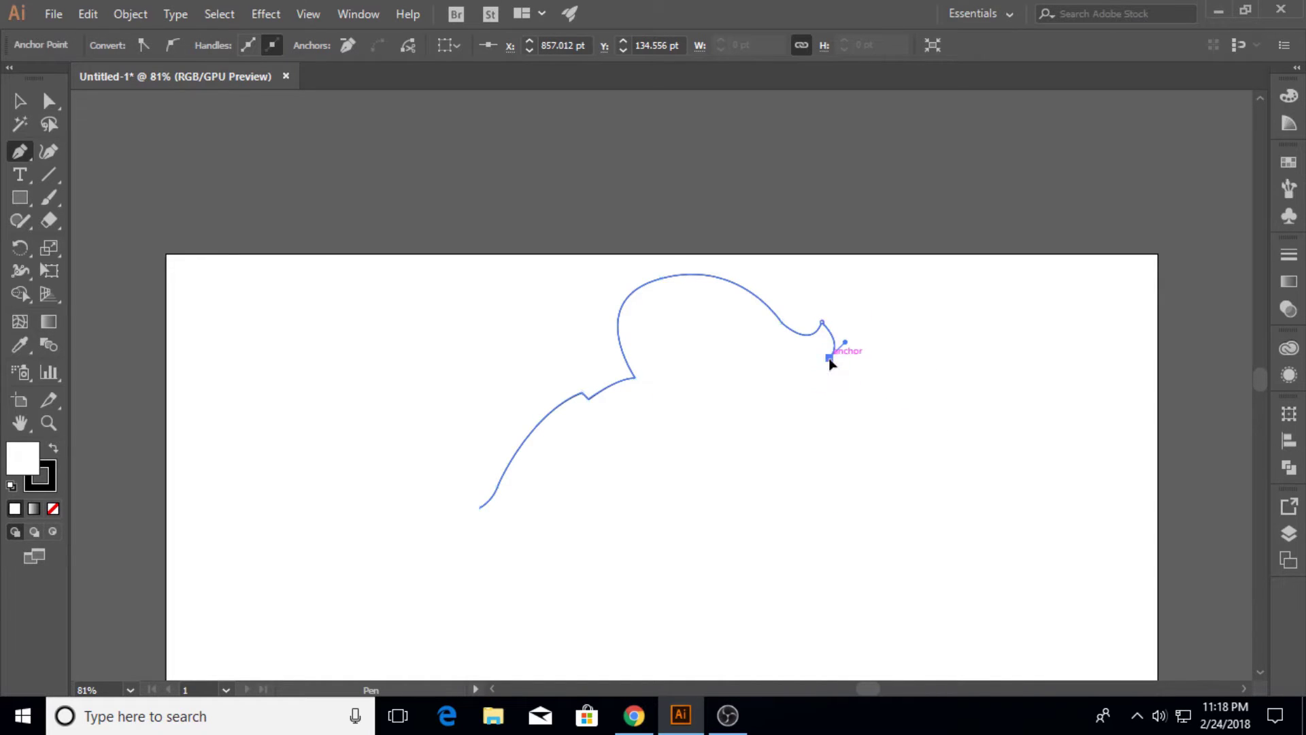
drag(910, 438, 938, 513)
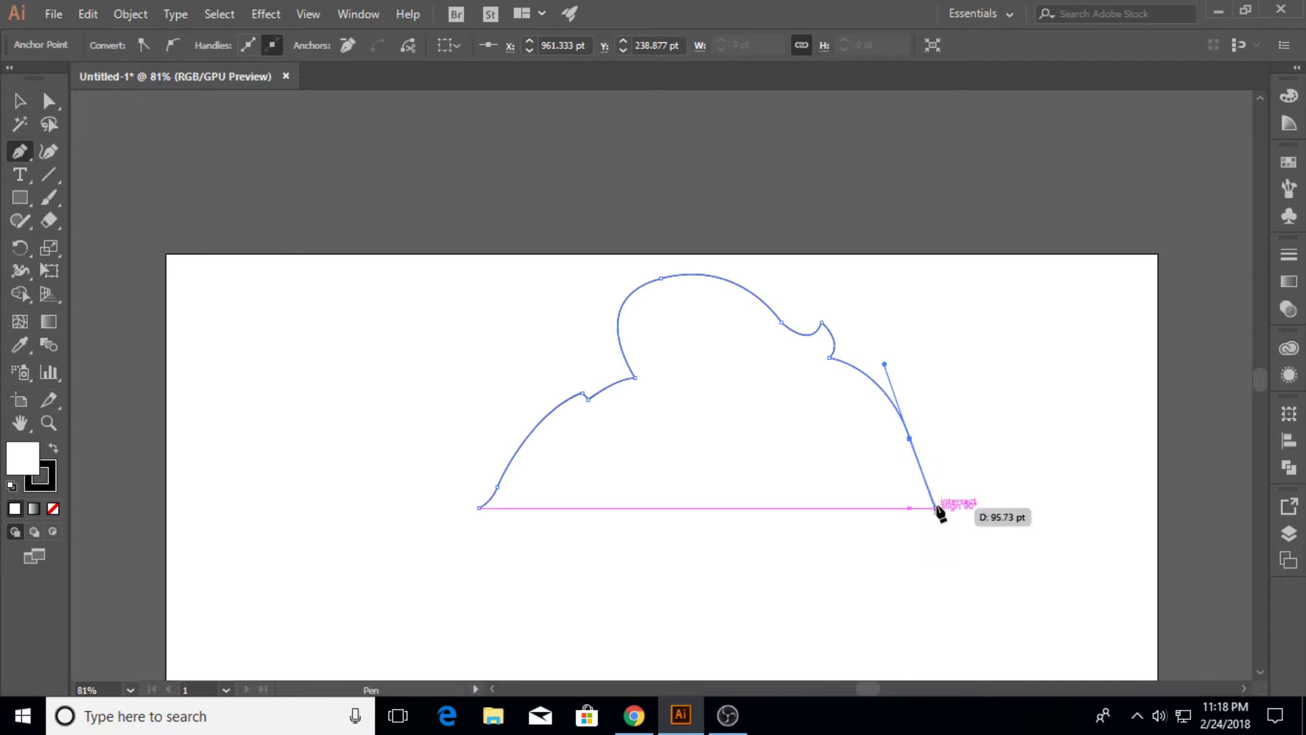
click(969, 479)
drag(971, 517, 800, 548)
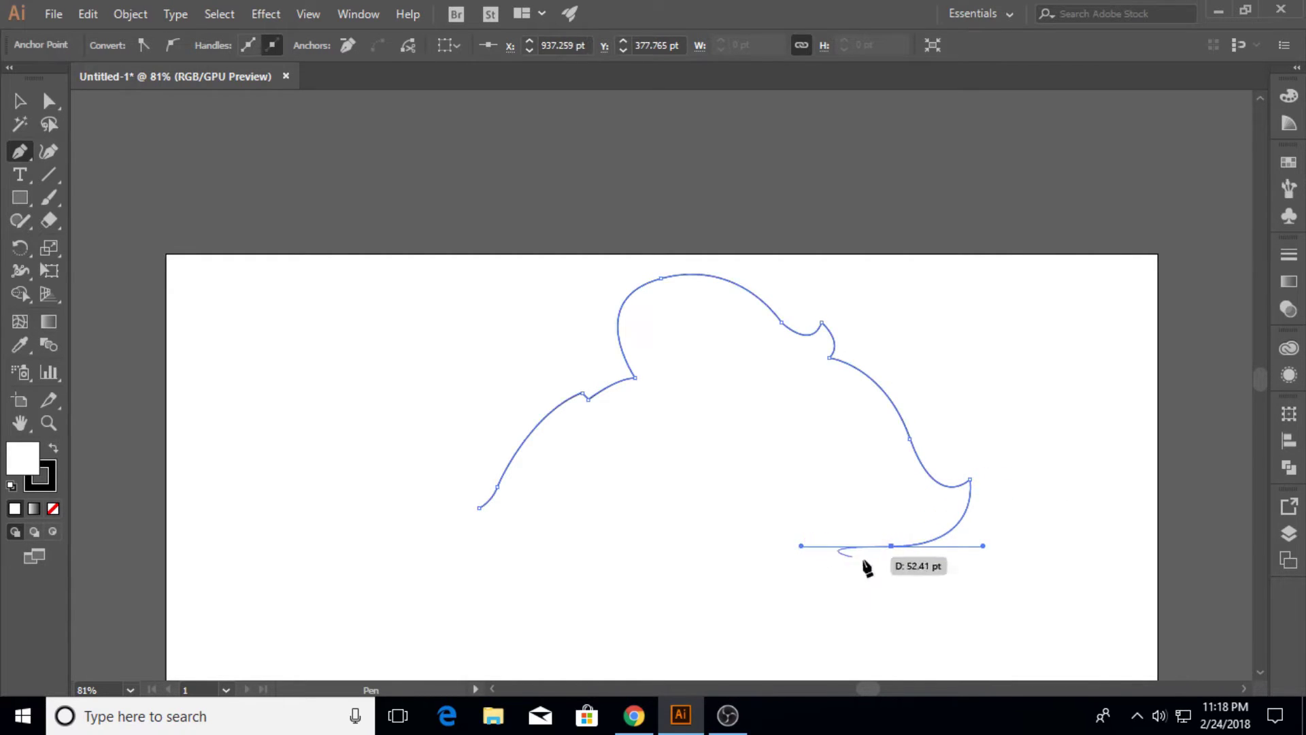
click(892, 545)
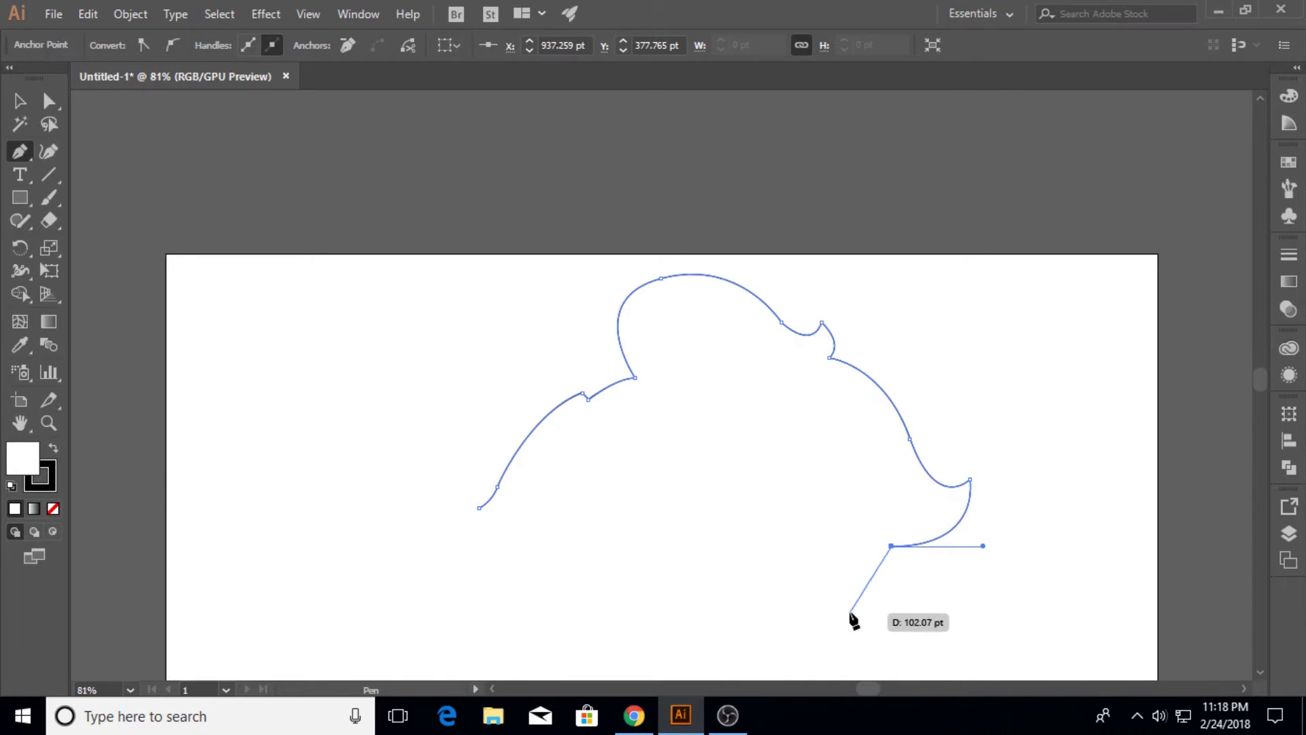
Step: Add a short inward curve below the flick, followed by a straight slanted edge and a short segment at the lower-right corner
drag(860, 605, 808, 611)
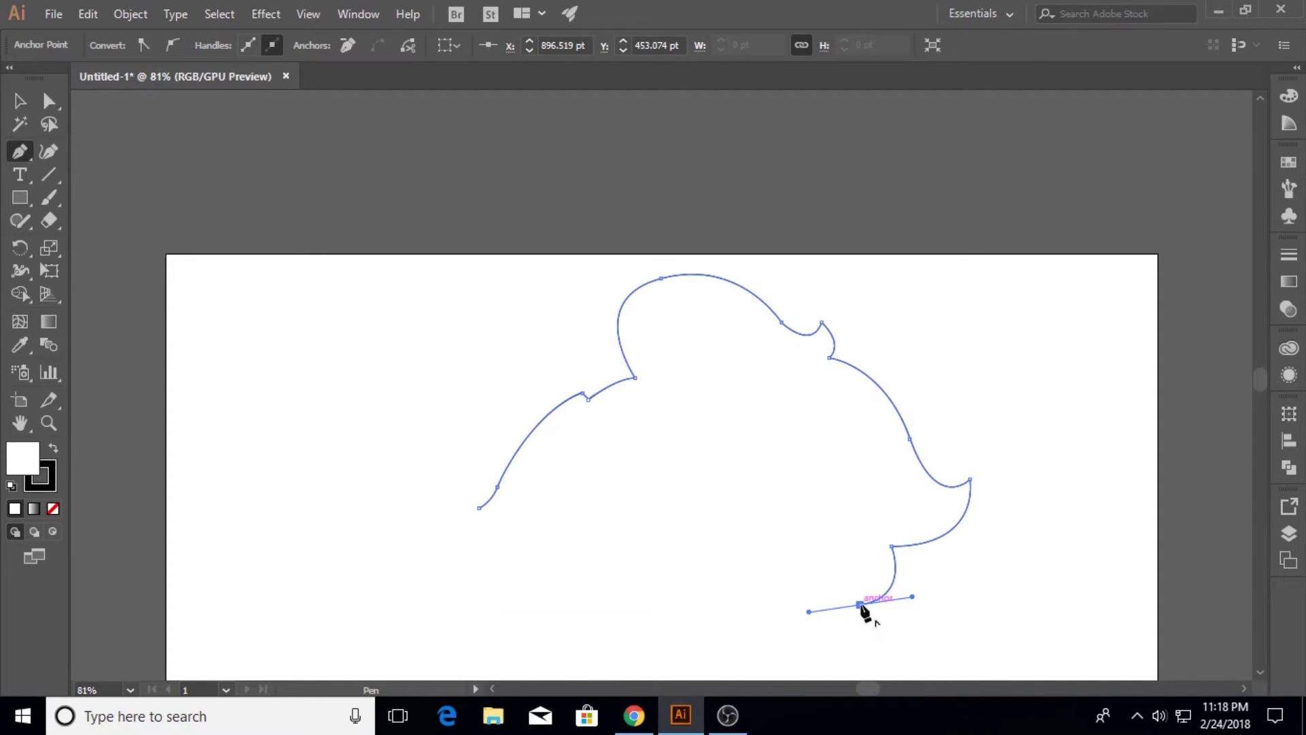
click(861, 604)
scroll(865, 614, down, 2)
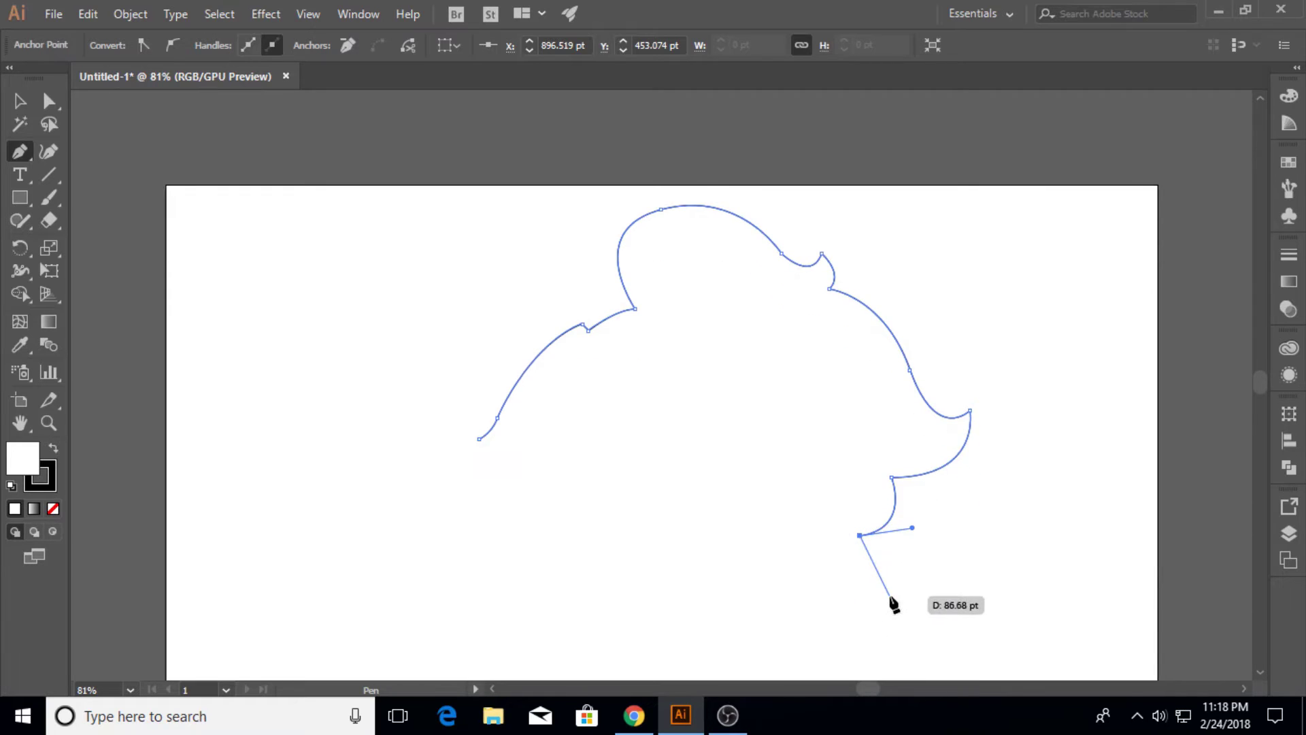
scroll(895, 602, down, 1)
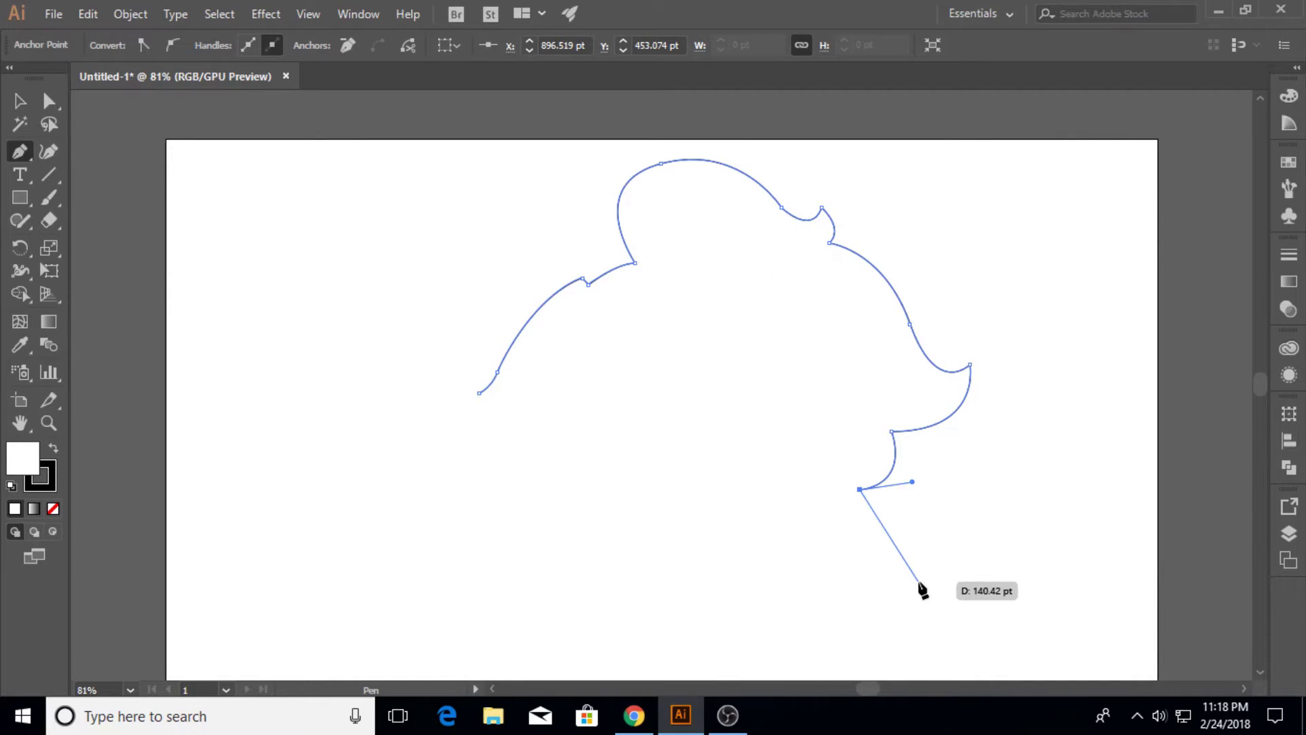
click(918, 581)
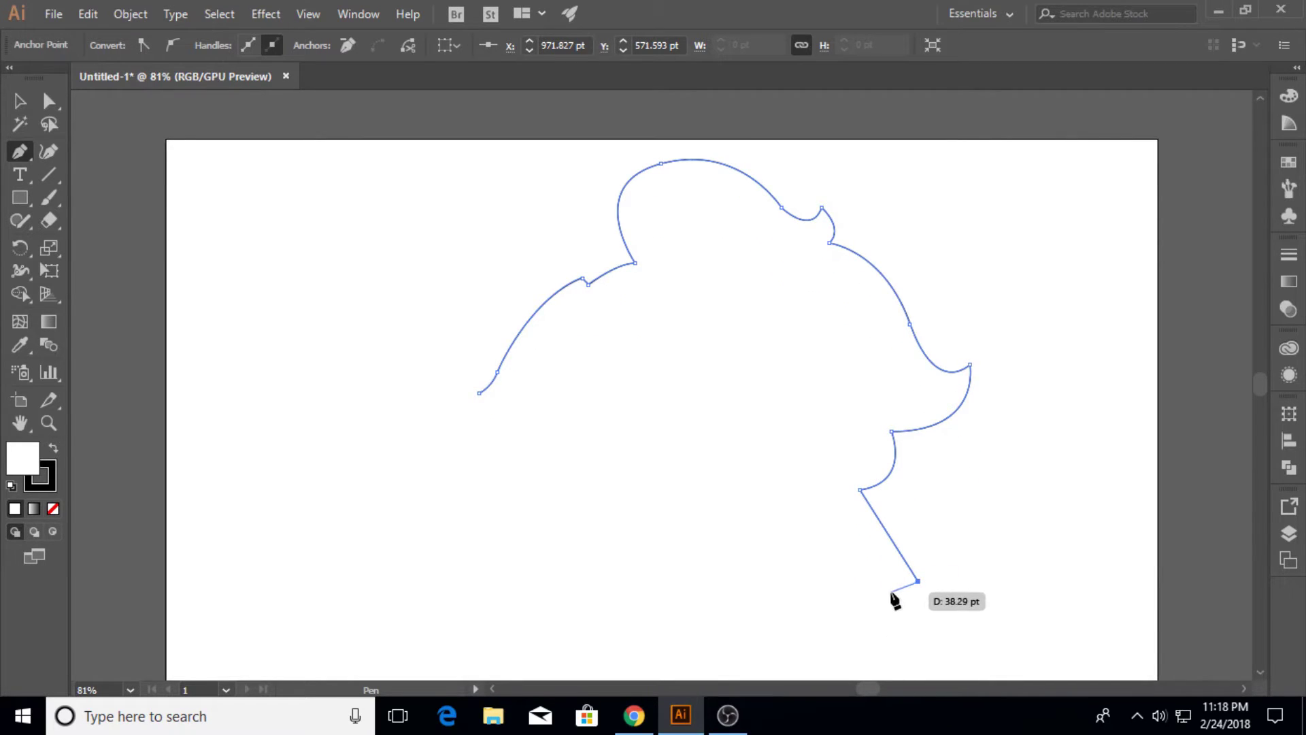
click(890, 592)
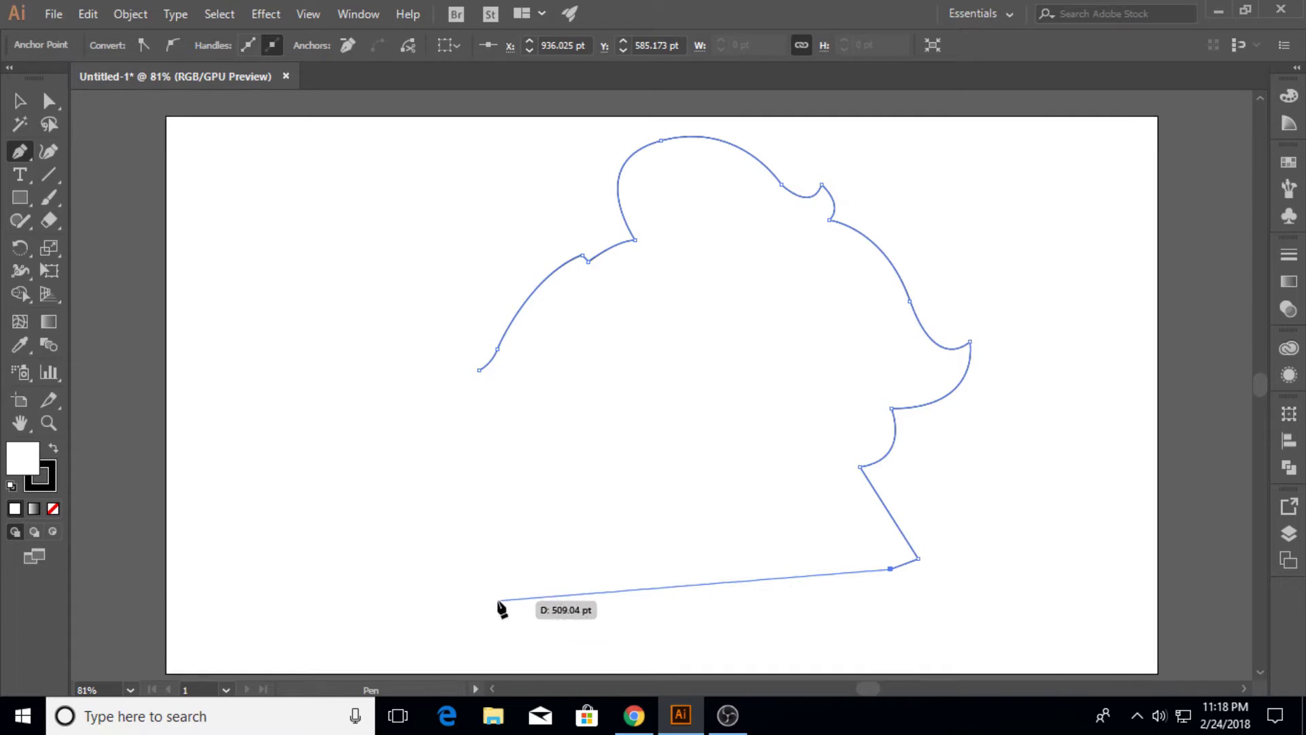
Step: Draw the arched base edge to the lower left and end it with a short straight segment to a tip
scroll(496, 612, down, 1)
drag(502, 623, 349, 628)
click(499, 477)
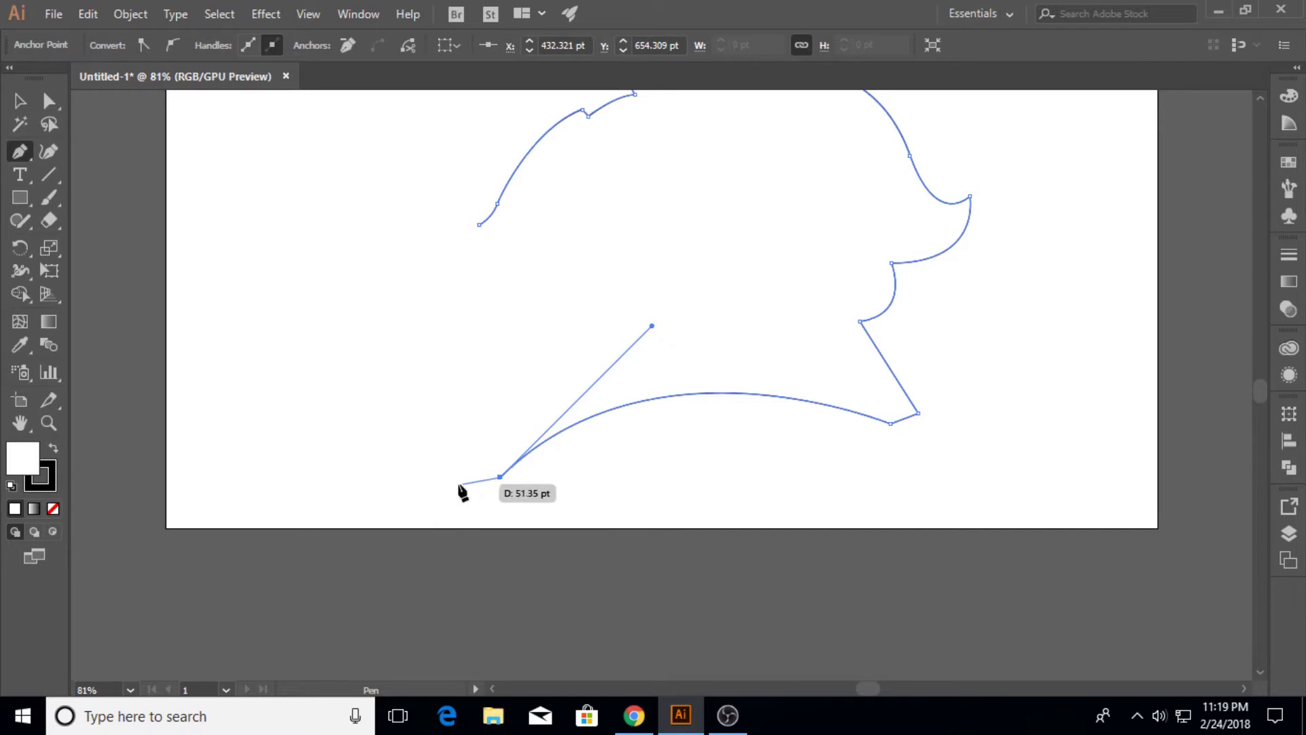
click(451, 488)
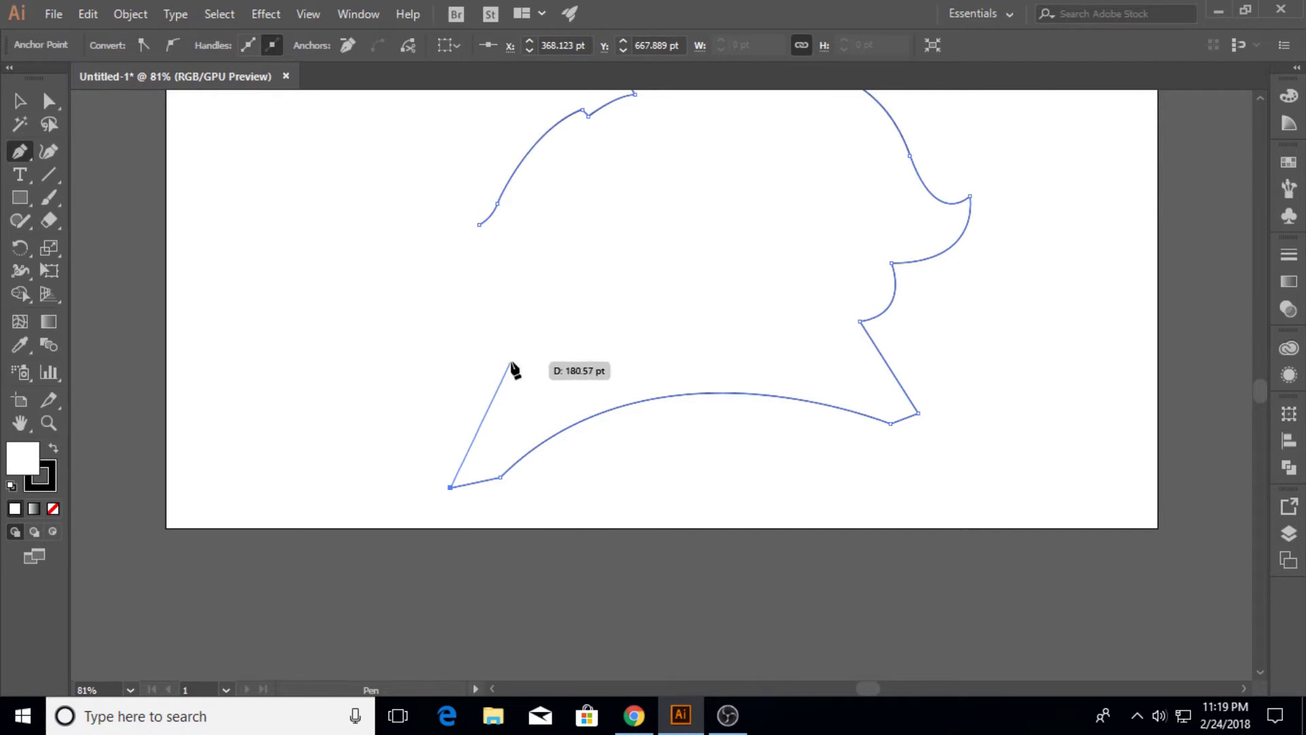
drag(524, 394, 574, 365)
click(524, 395)
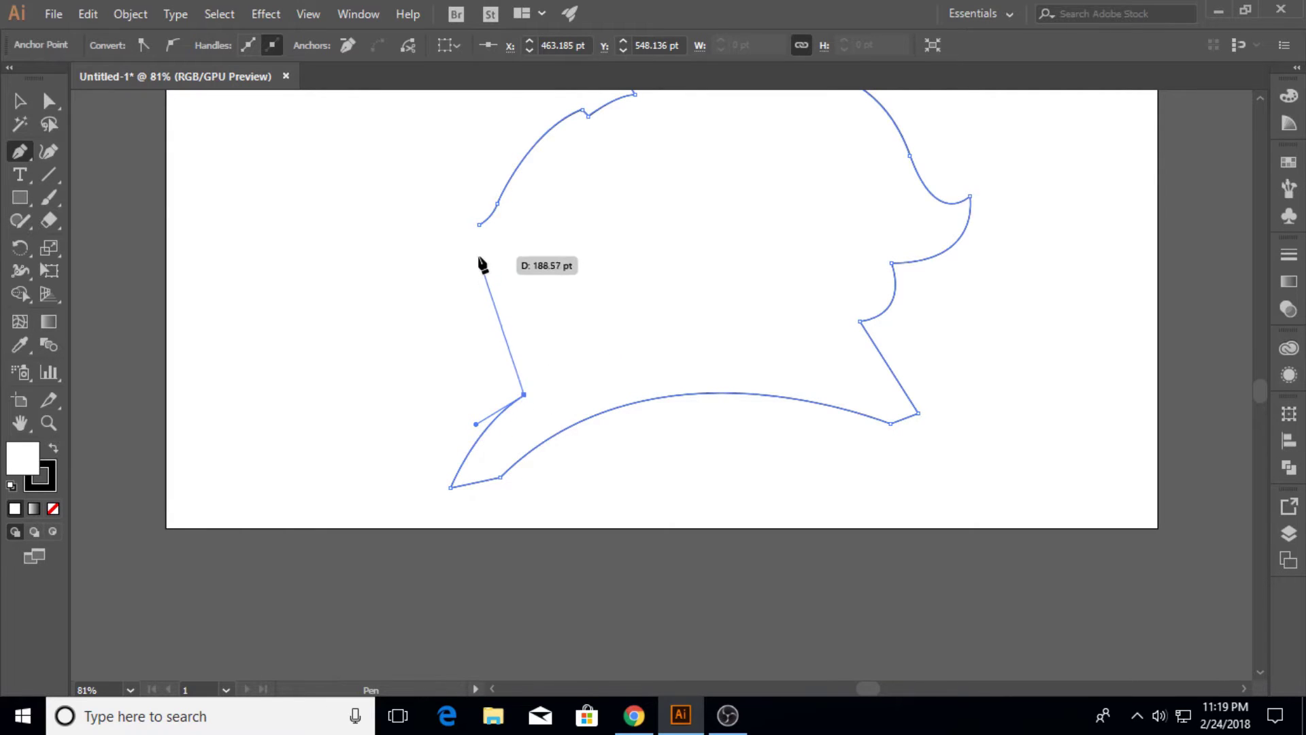
mouse_move(479, 225)
mouse_down()
mouse_move(495, 173)
mouse_move(483, 183)
mouse_up()
scroll(320, 321, up, 2)
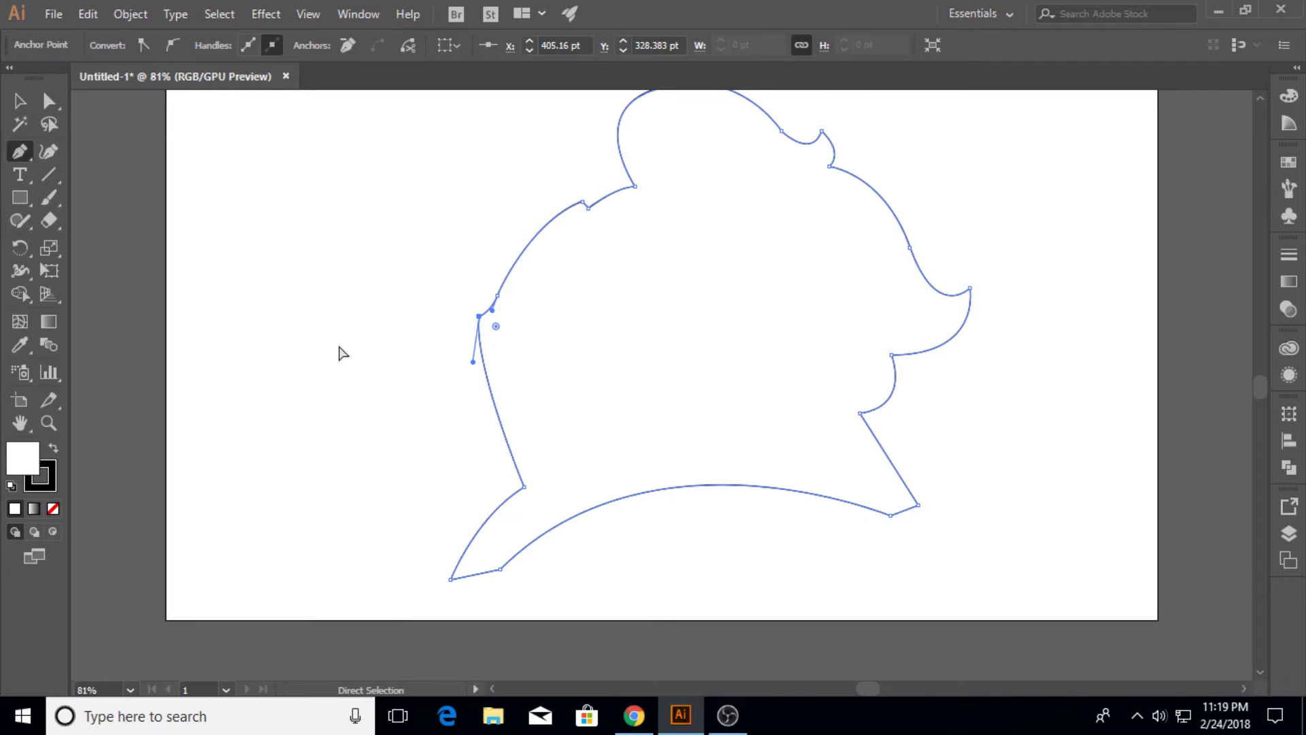
key(ctrl+z)
key(ctrl+z)
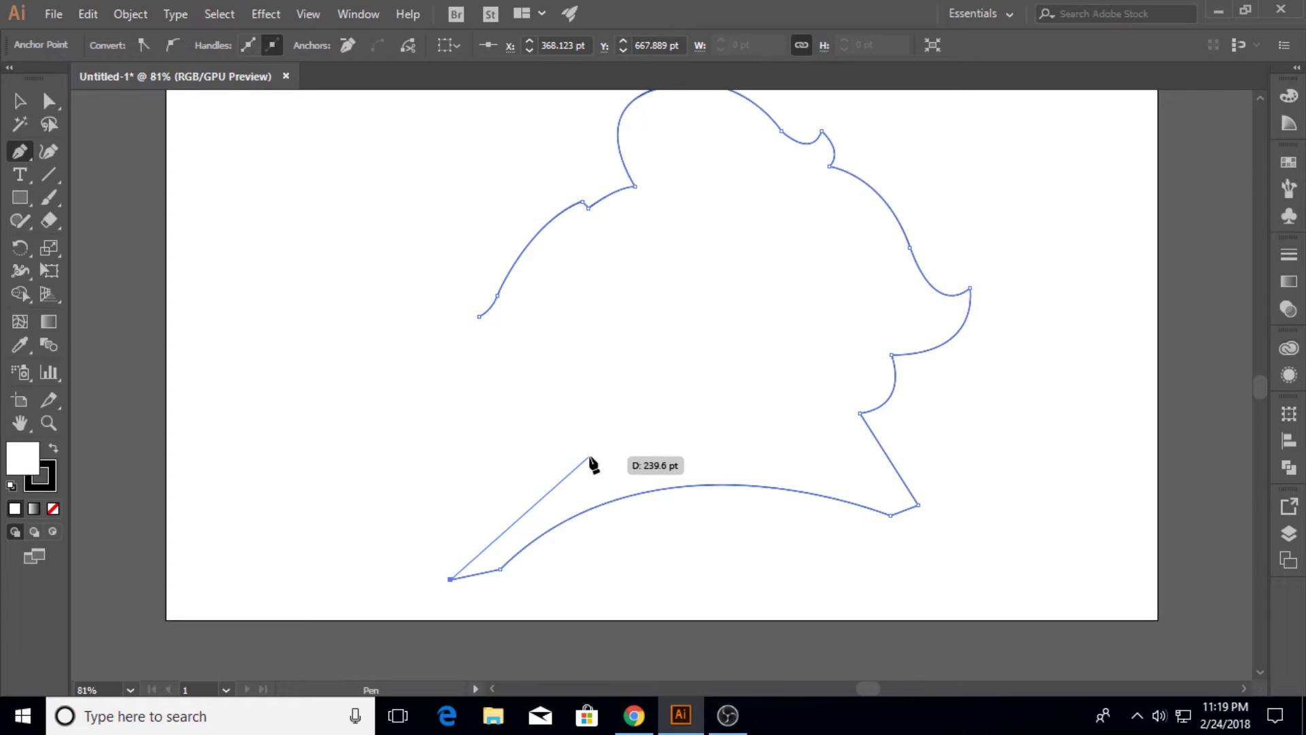
Step: Curve the path up from the lower-left tip to an inner corner, and close it with a bulging curve at the starting point
drag(597, 455, 689, 426)
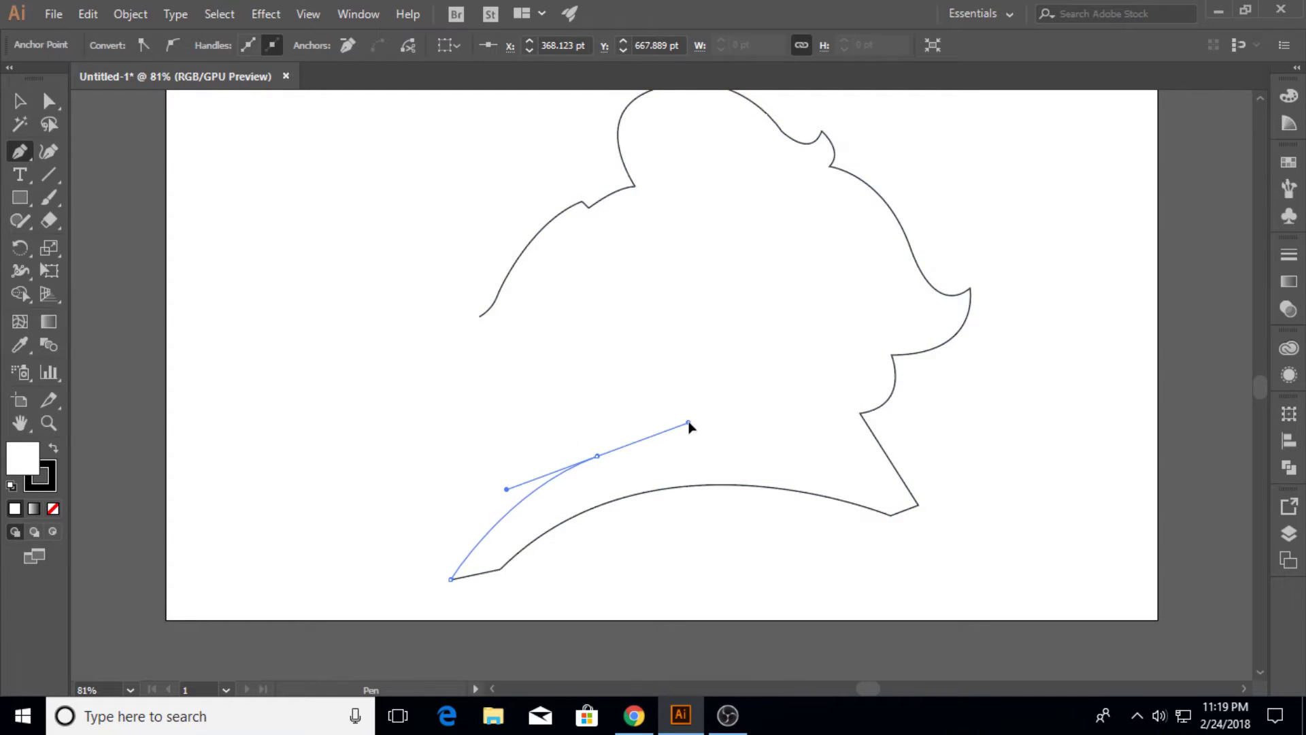
click(597, 456)
click(479, 317)
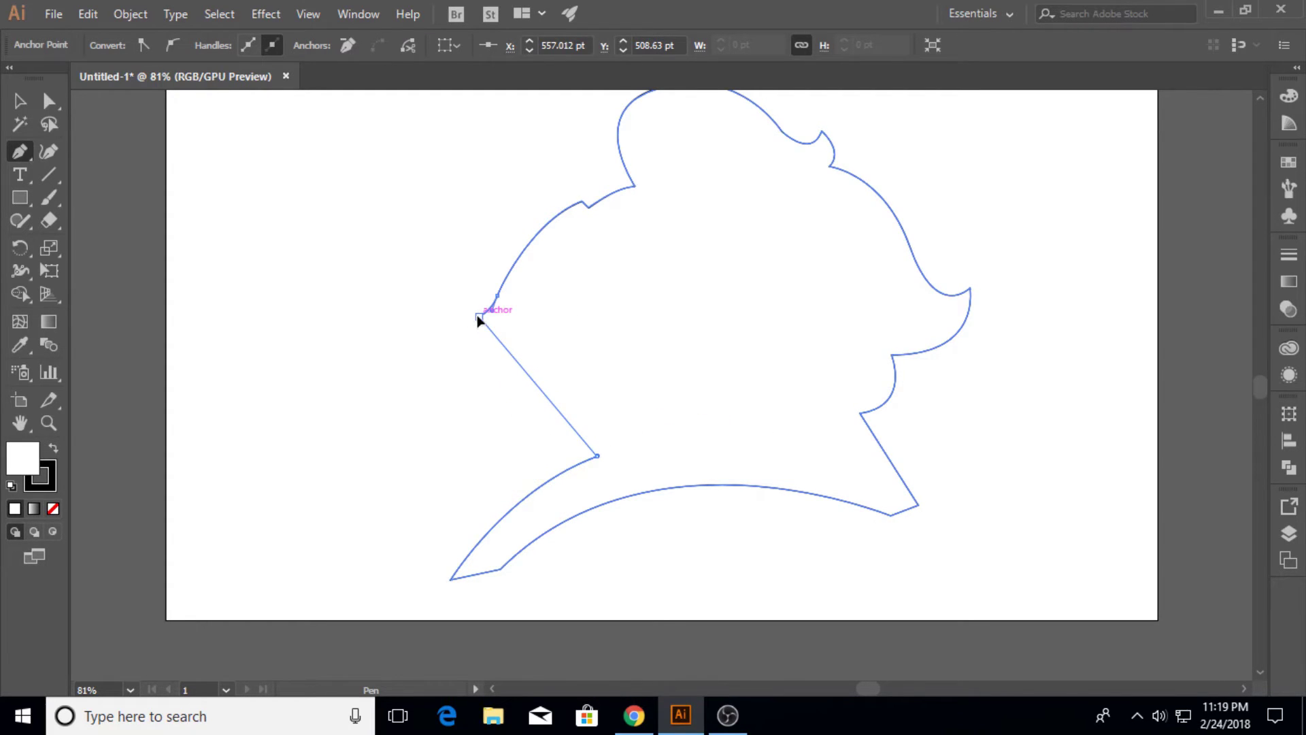
drag(479, 317, 451, 190)
scroll(344, 401, up, 3)
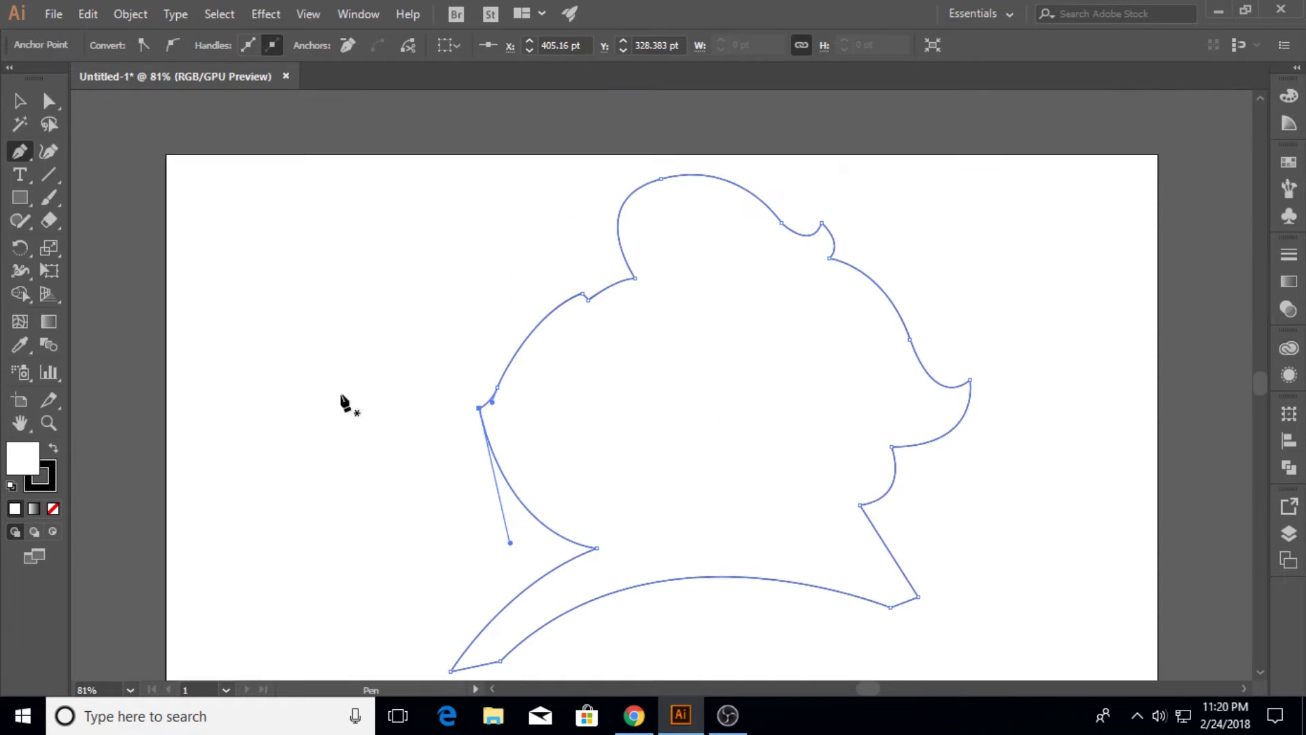
Step: Offset the closed outline inward by -14 pt with Miter joins and a miter limit of 4
click(15, 105)
scroll(289, 408, down, 3)
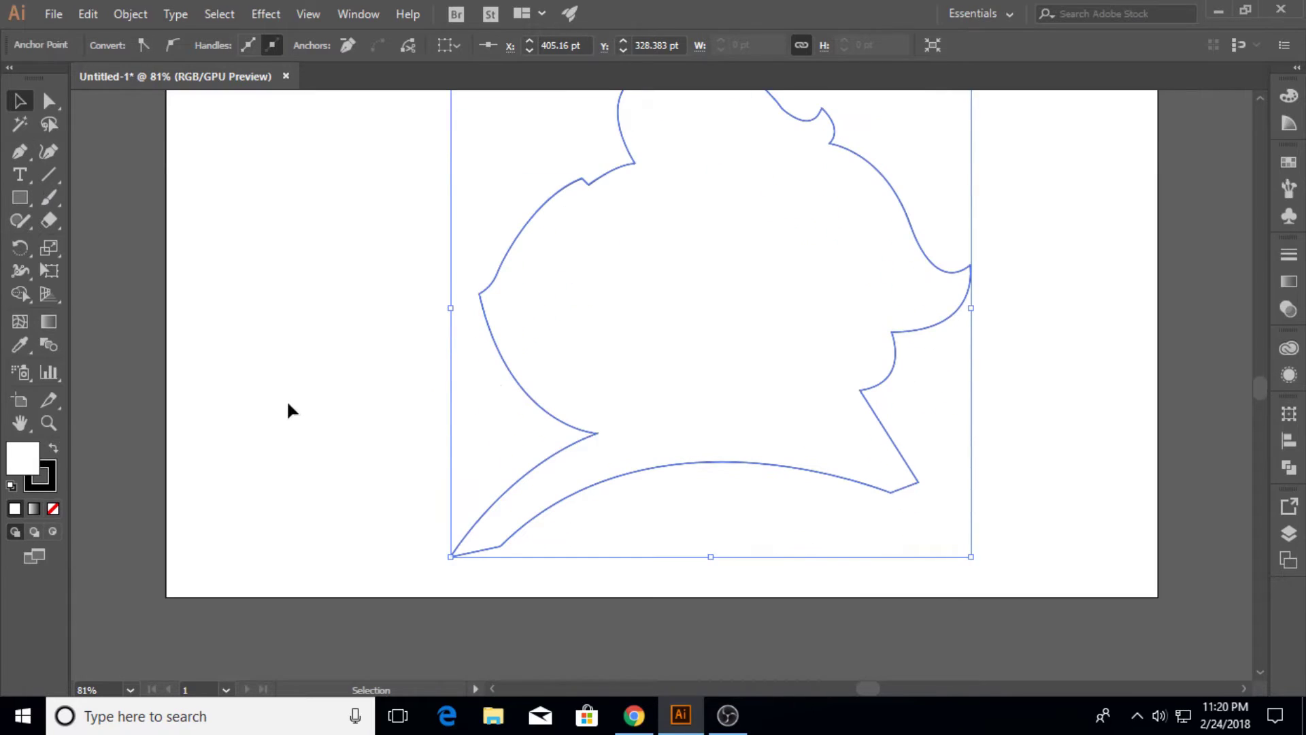
click(130, 14)
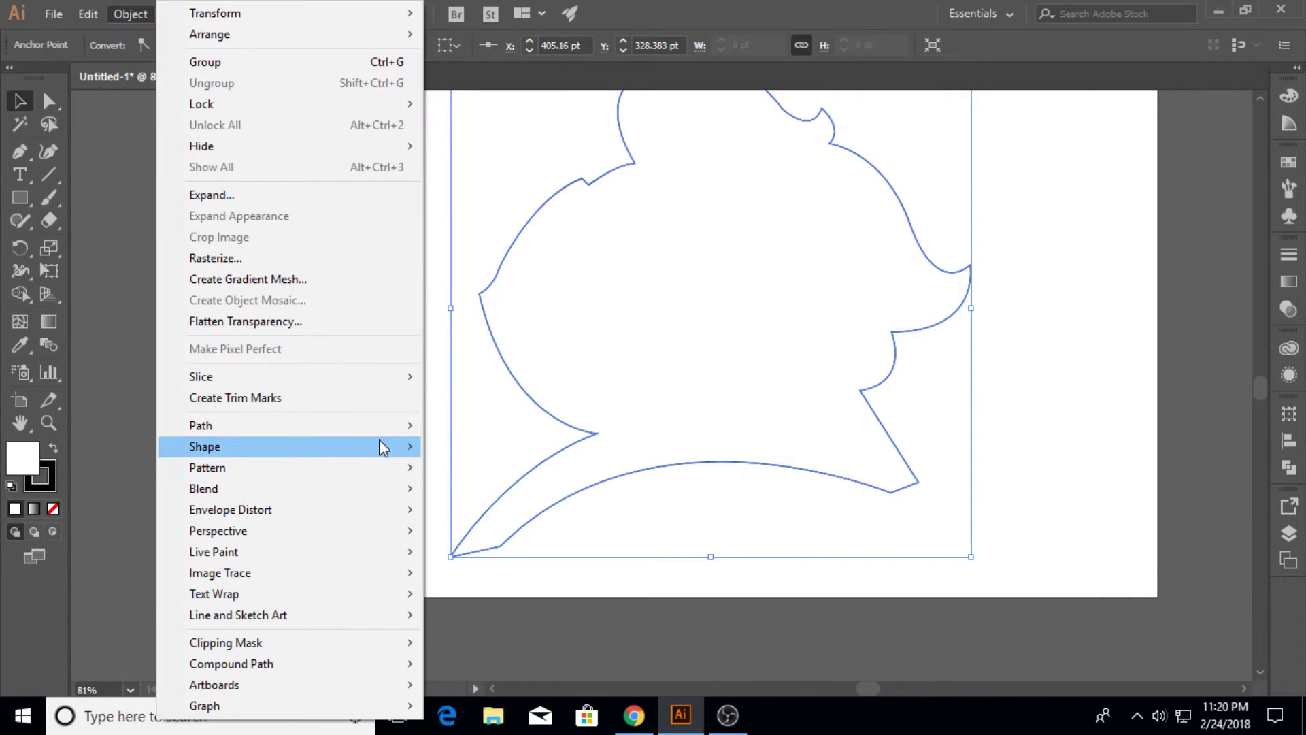
mouse_move(382, 434)
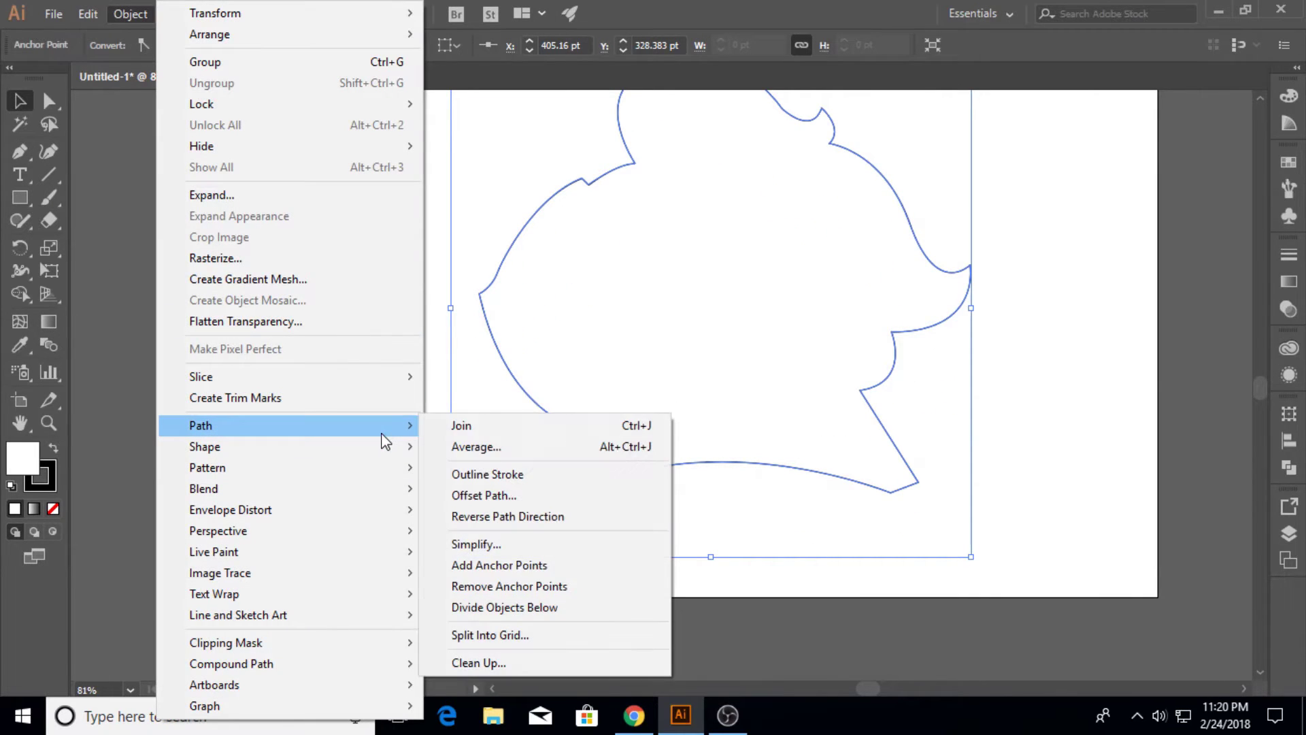
click(484, 495)
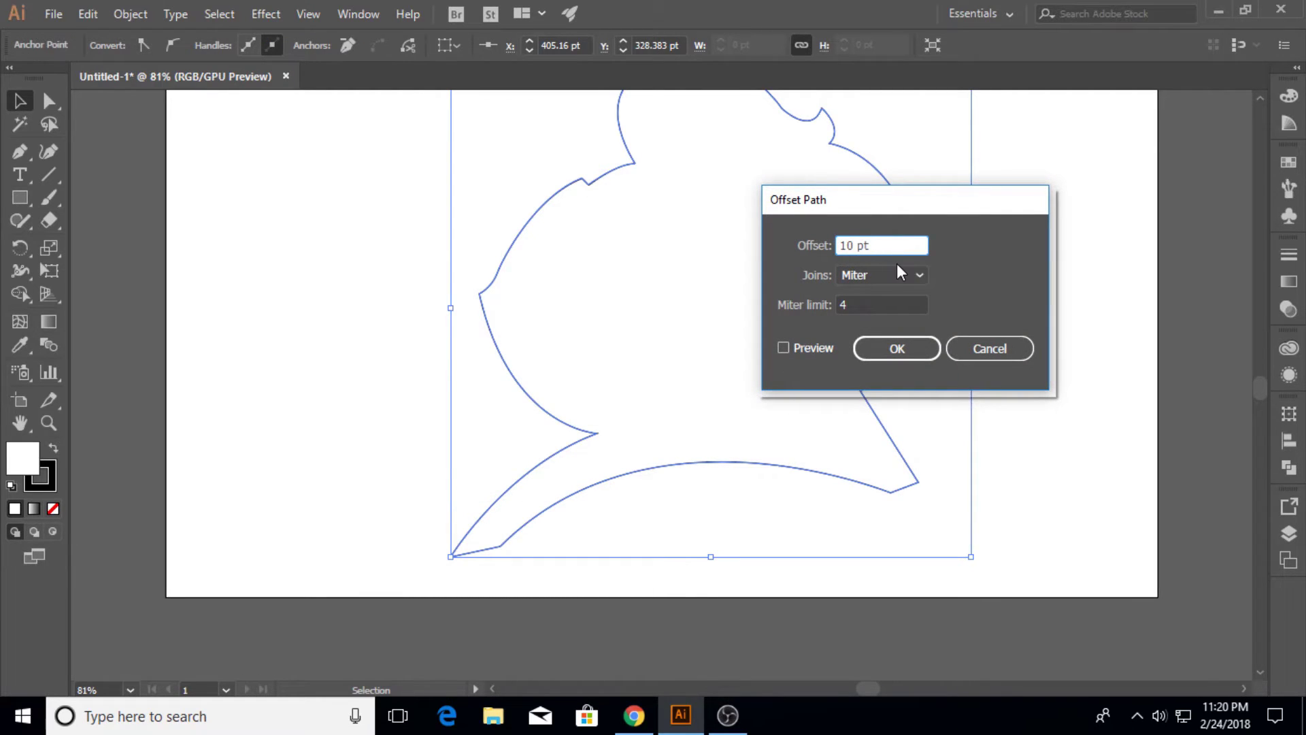
text(-)
click(783, 347)
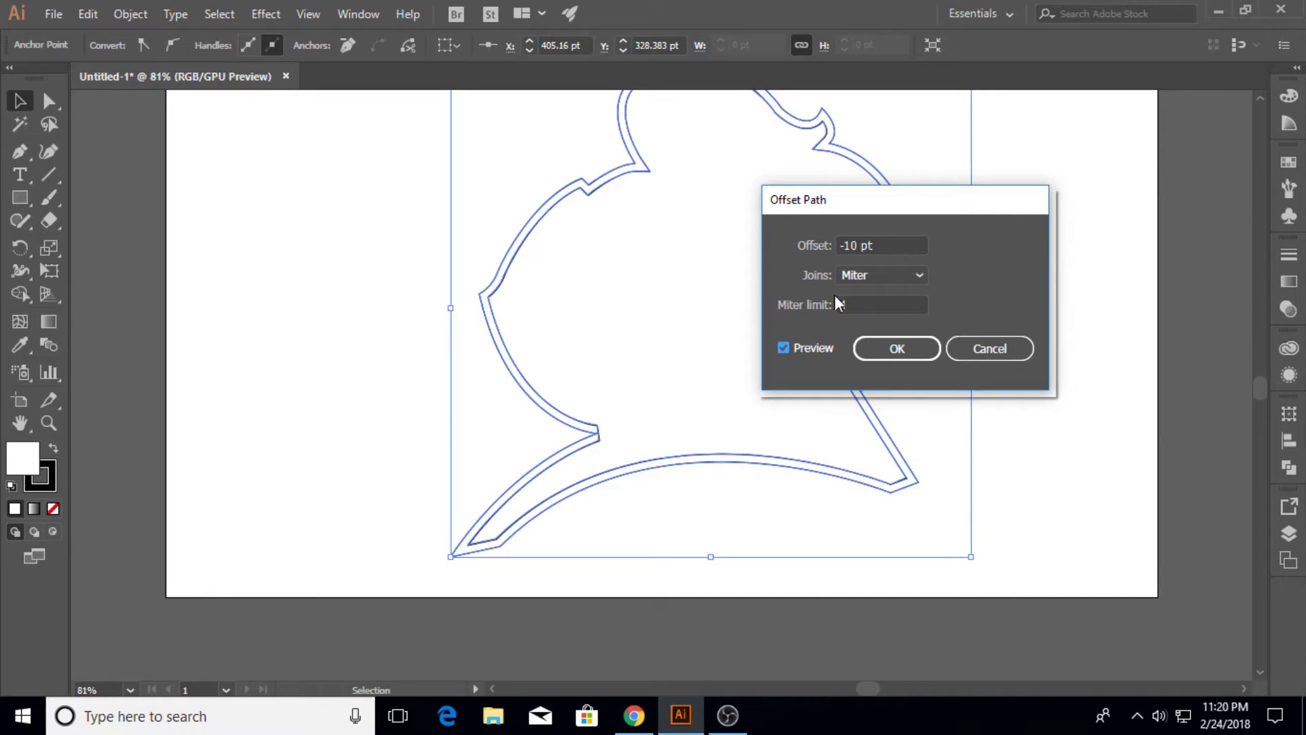
click(889, 244)
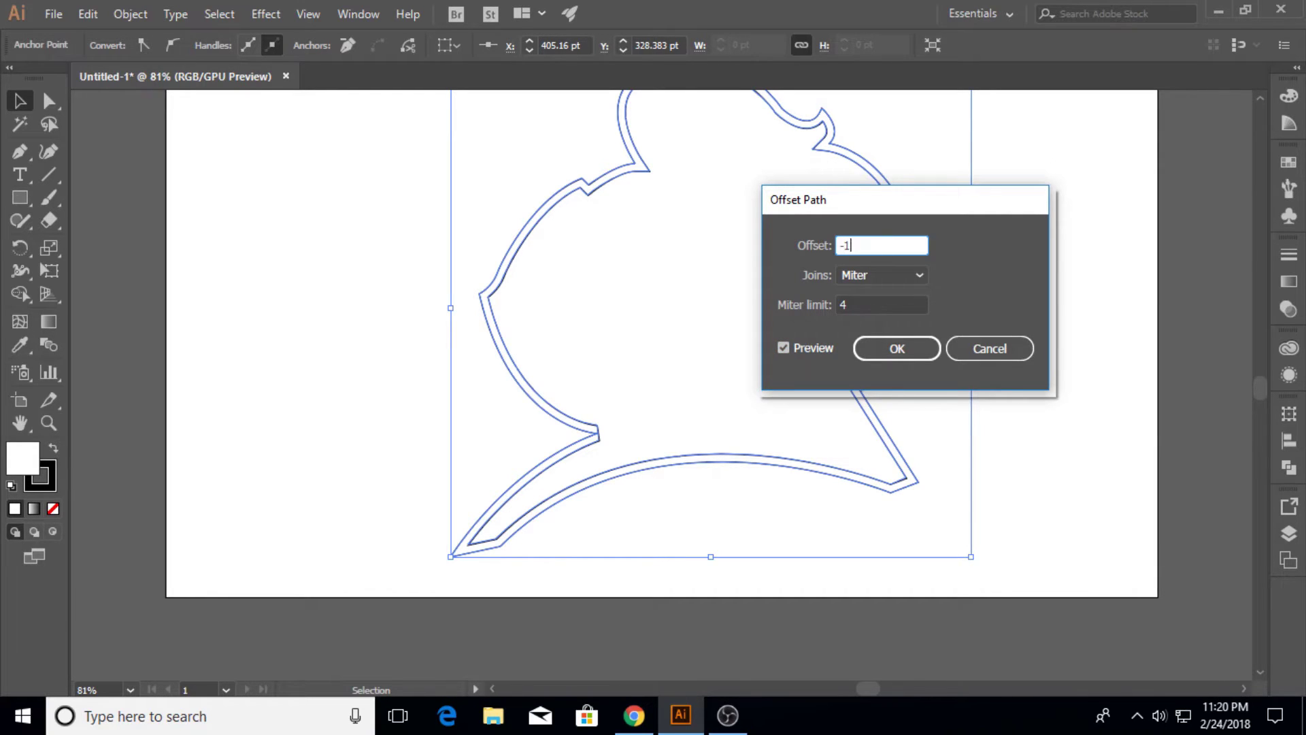
click(783, 348)
click(782, 347)
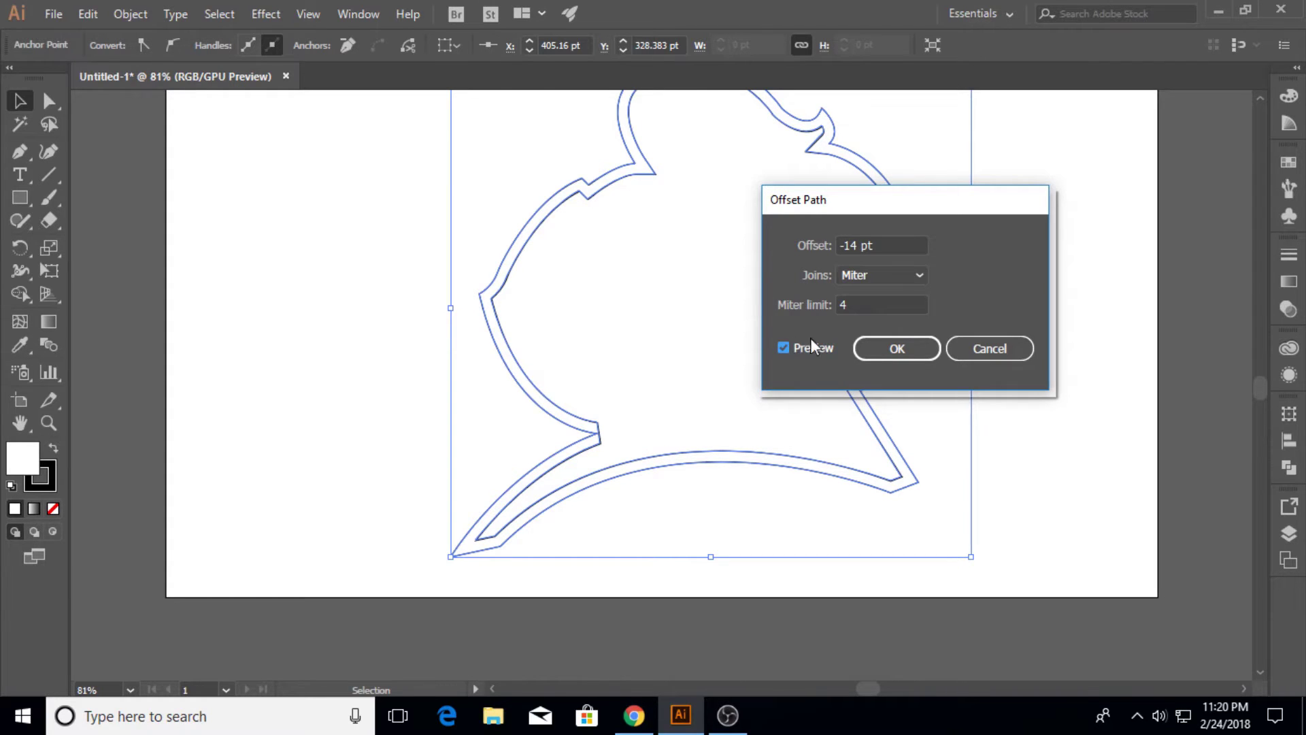
key(Return)
Step: Fill the inner offset shape with a deep blue and deselect it
scroll(733, 422, up, 1)
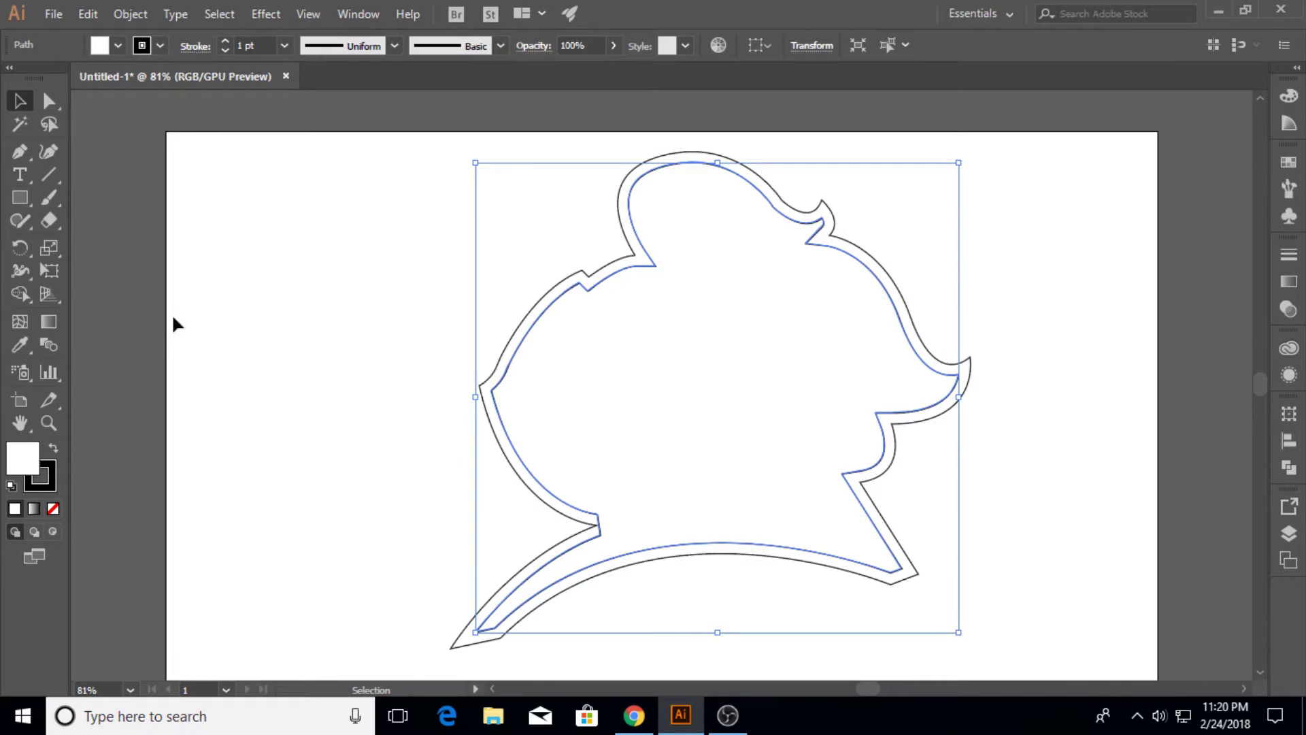
double_click(31, 468)
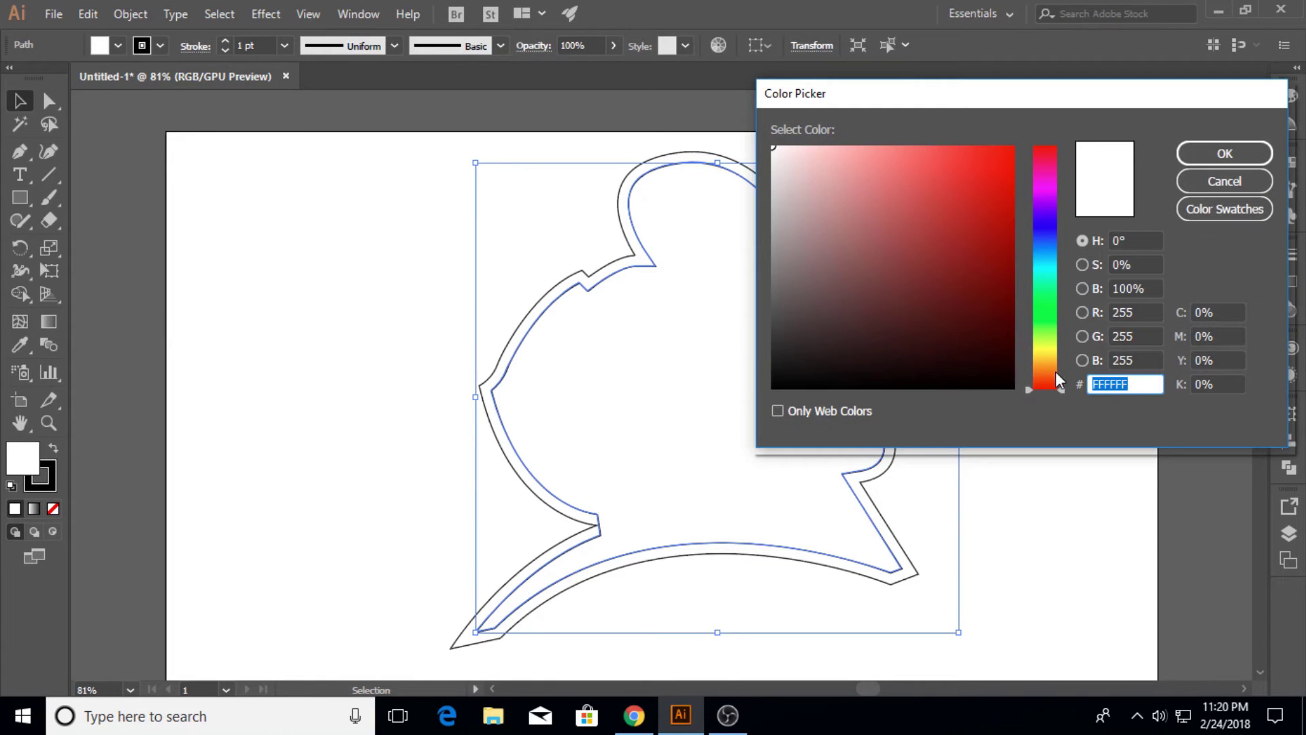
drag(1056, 373, 1044, 235)
drag(915, 247, 1003, 186)
mouse_move(1054, 234)
mouse_down()
mouse_move(1055, 259)
mouse_move(1059, 235)
mouse_up()
click(1006, 207)
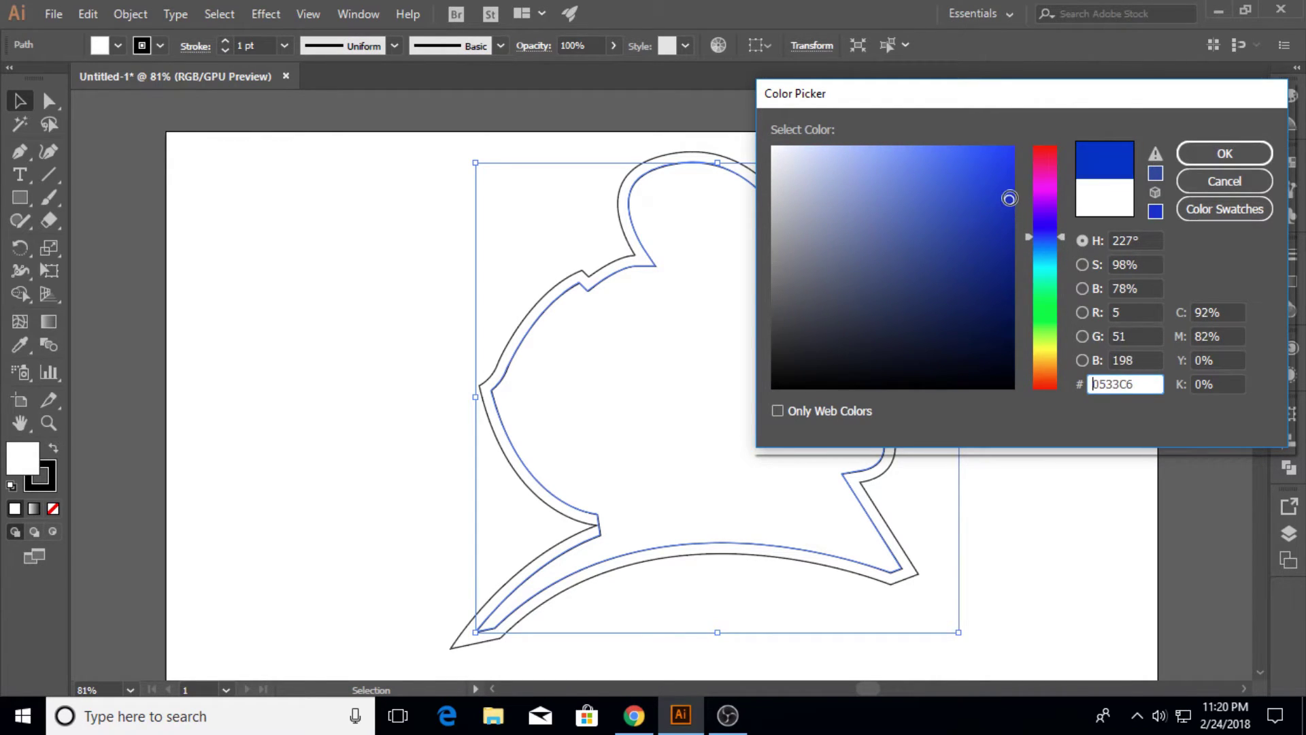
drag(1009, 198, 1012, 207)
click(1218, 154)
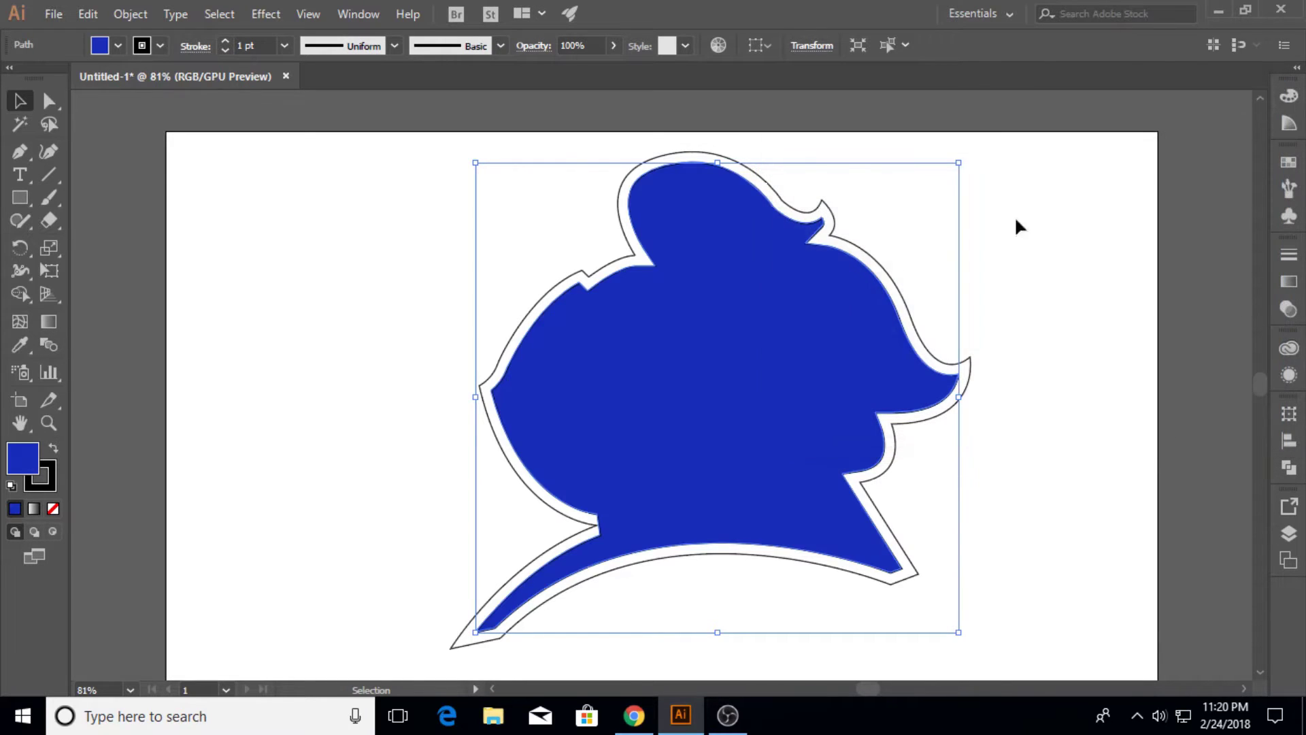
click(302, 368)
Step: Draw a closed collar band above the blue shape's arched base with the Pen tool, with two arched edges and a straight slanted right end
click(558, 375)
click(19, 152)
click(23, 102)
click(394, 409)
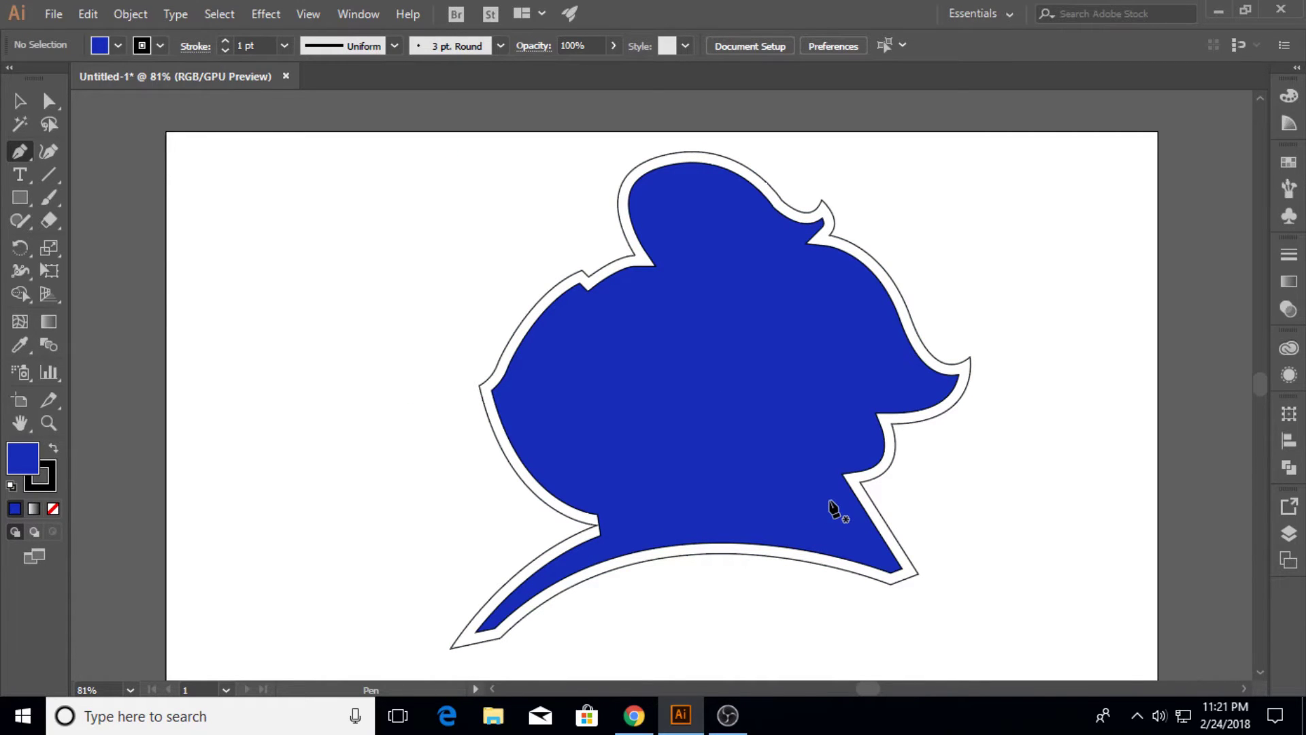
click(824, 490)
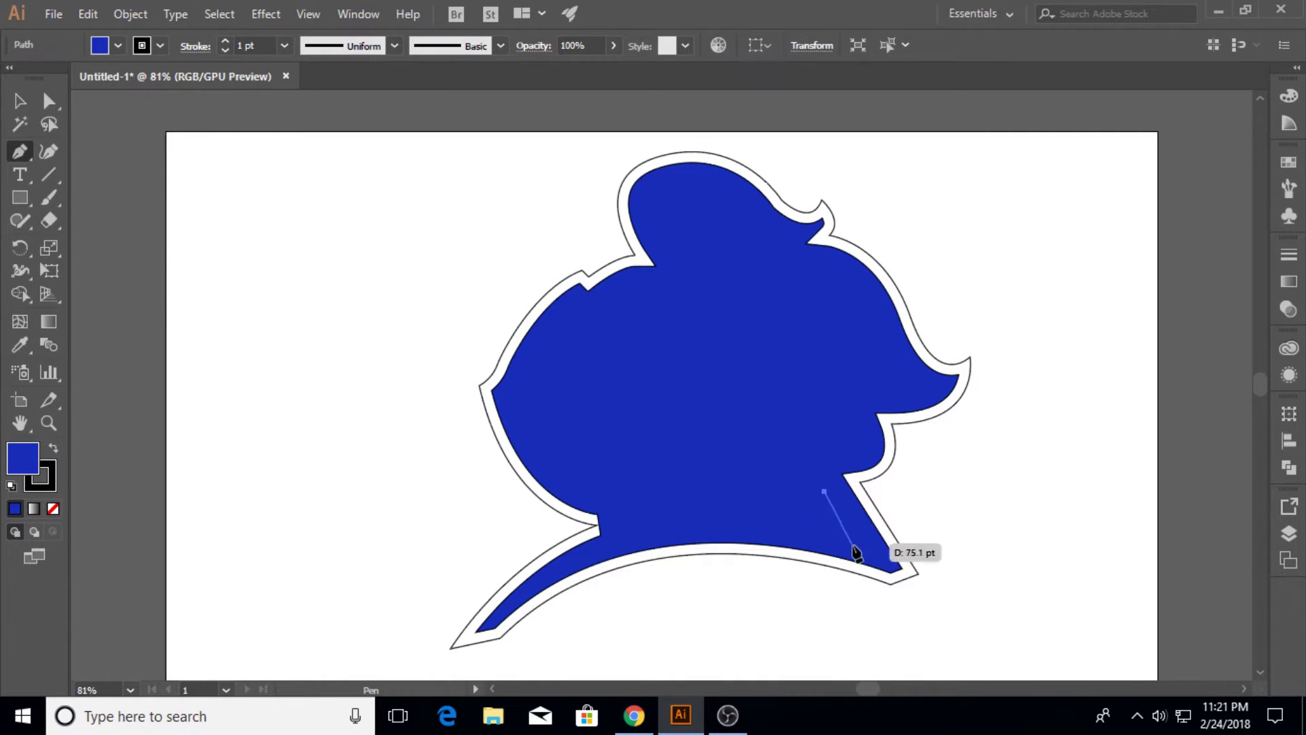
click(866, 549)
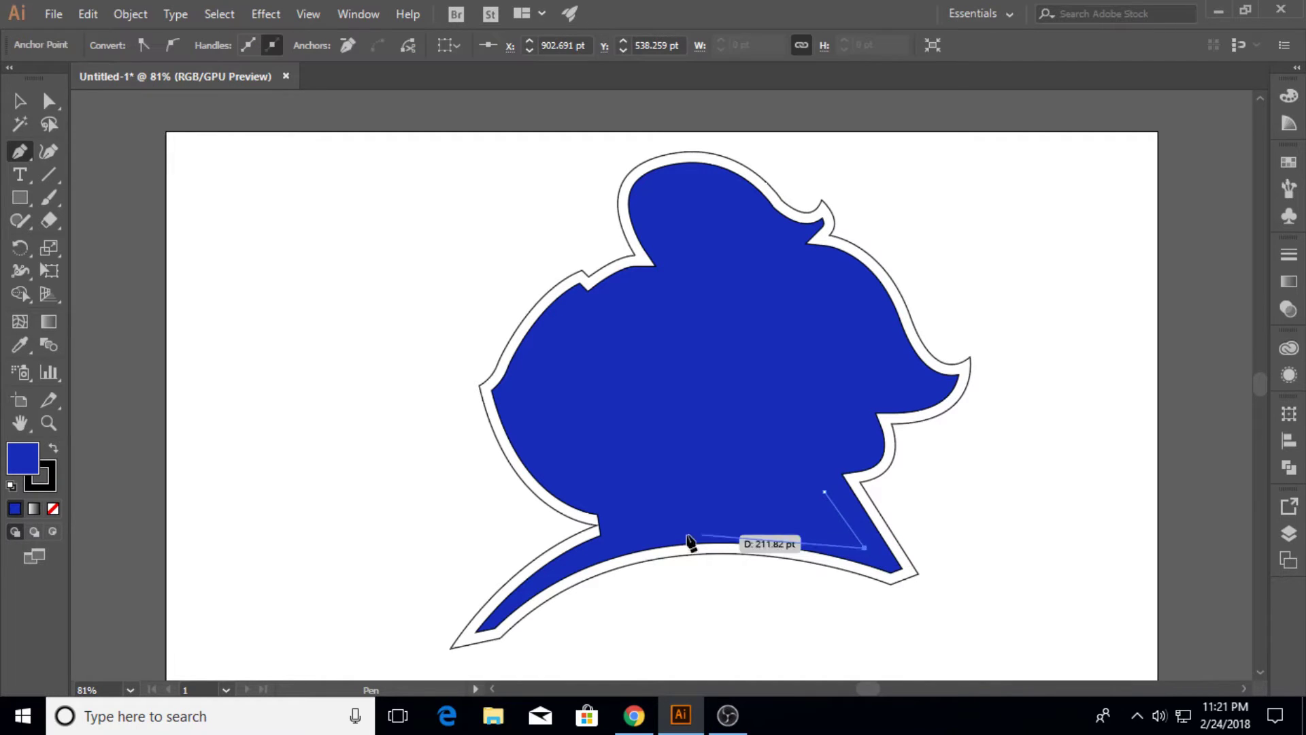
drag(584, 559, 420, 624)
click(583, 558)
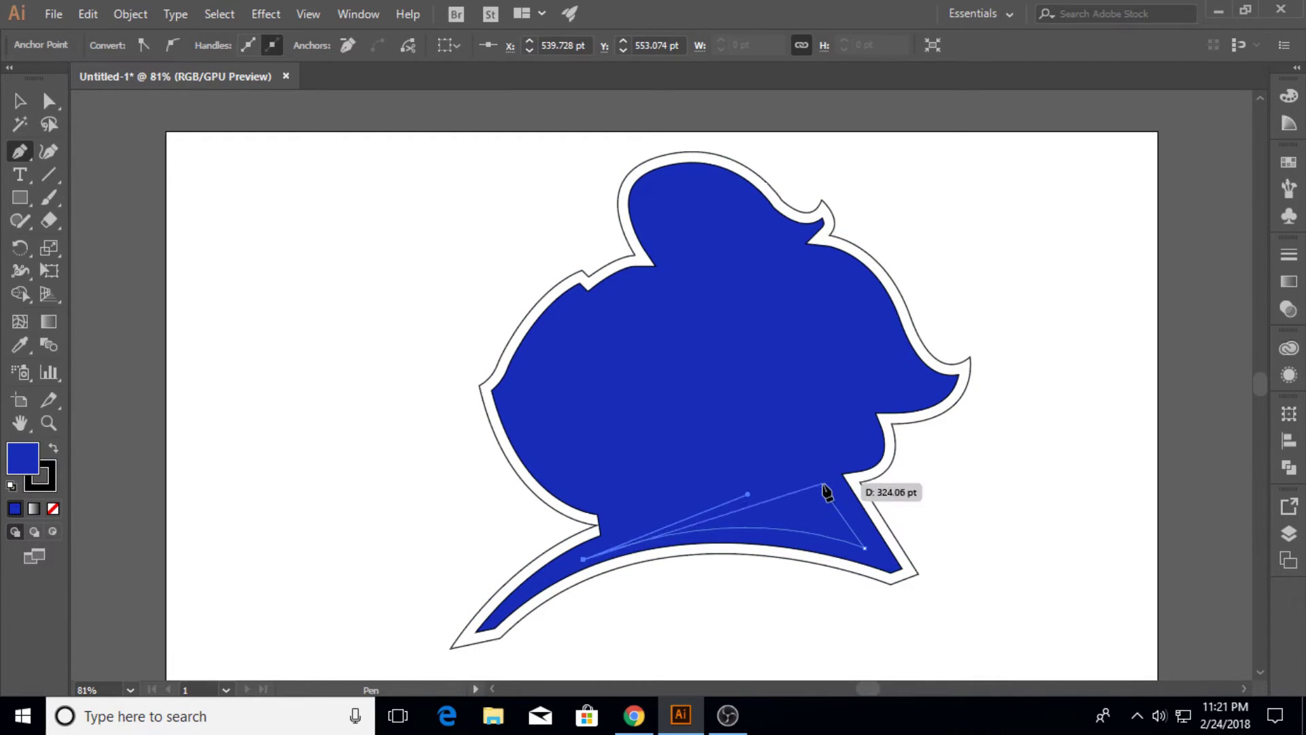
drag(826, 492, 950, 512)
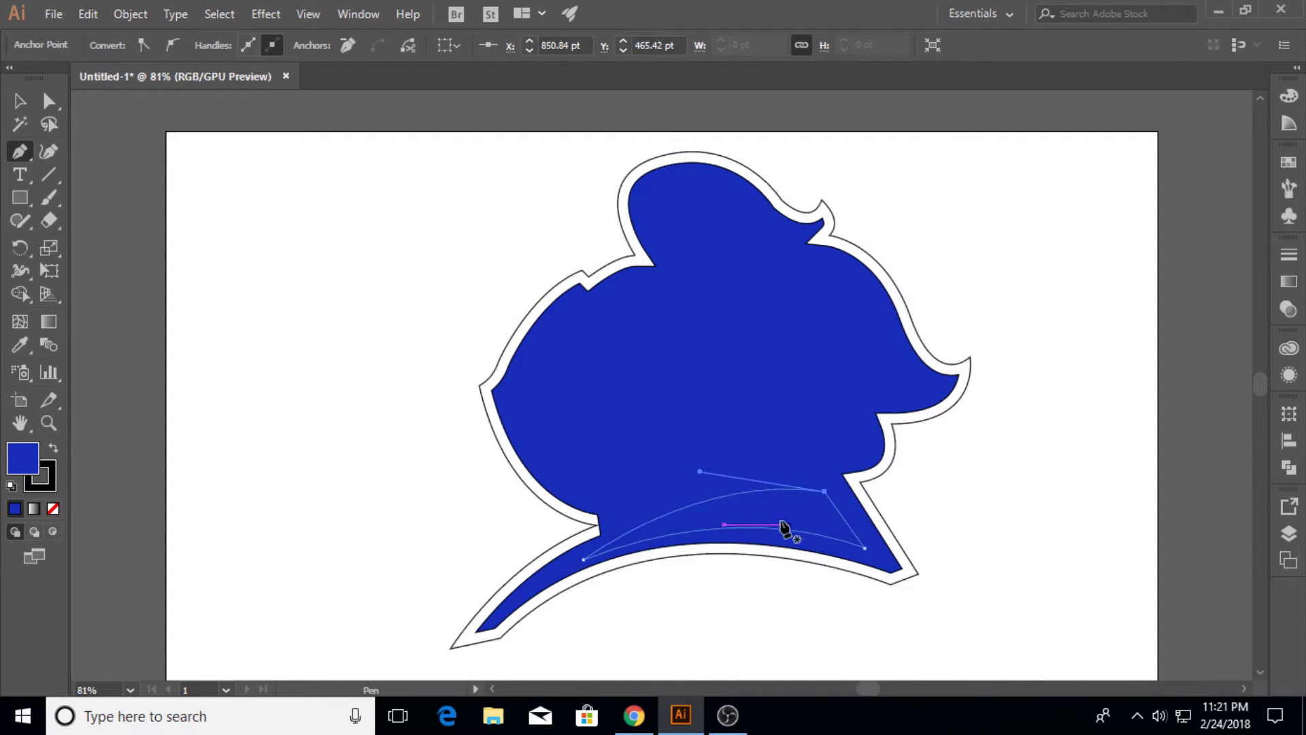
Step: Fill the collar band with an olive yellow and deselect it
double_click(16, 467)
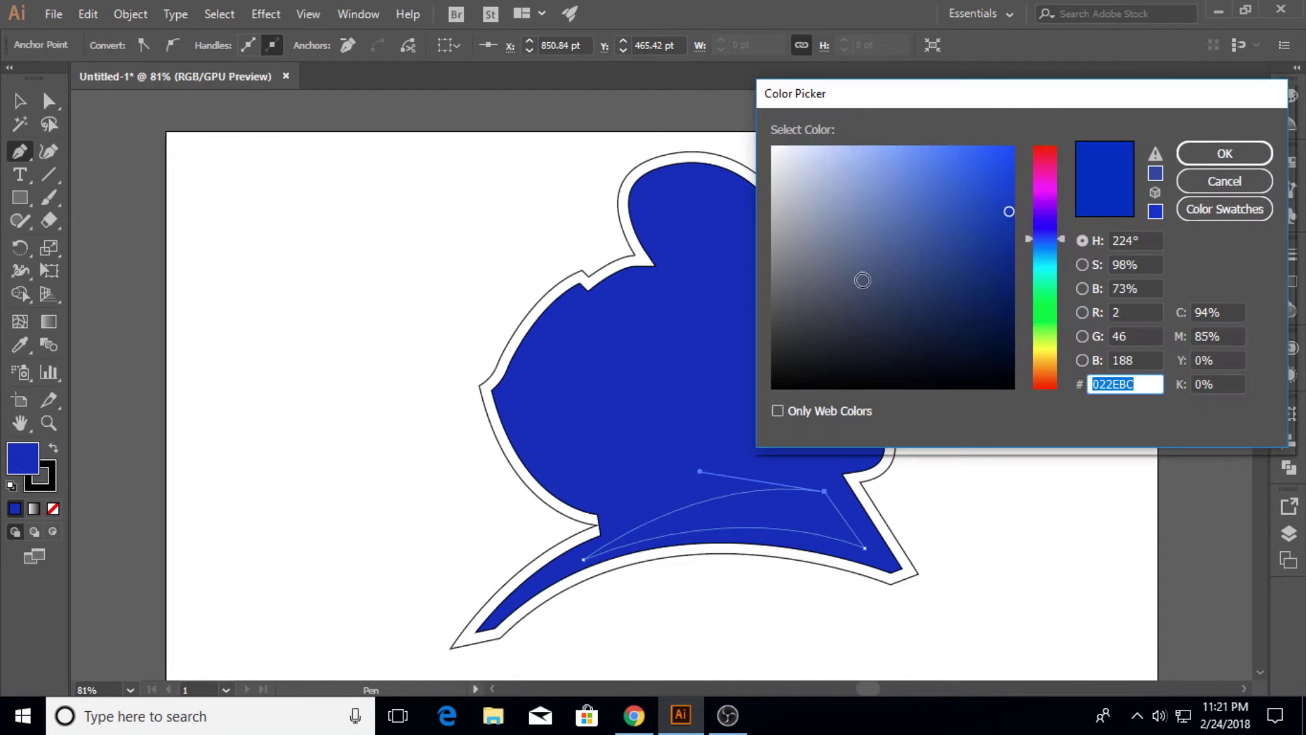
mouse_move(1050, 366)
mouse_down()
mouse_move(1051, 338)
mouse_move(1054, 348)
mouse_up()
click(1224, 155)
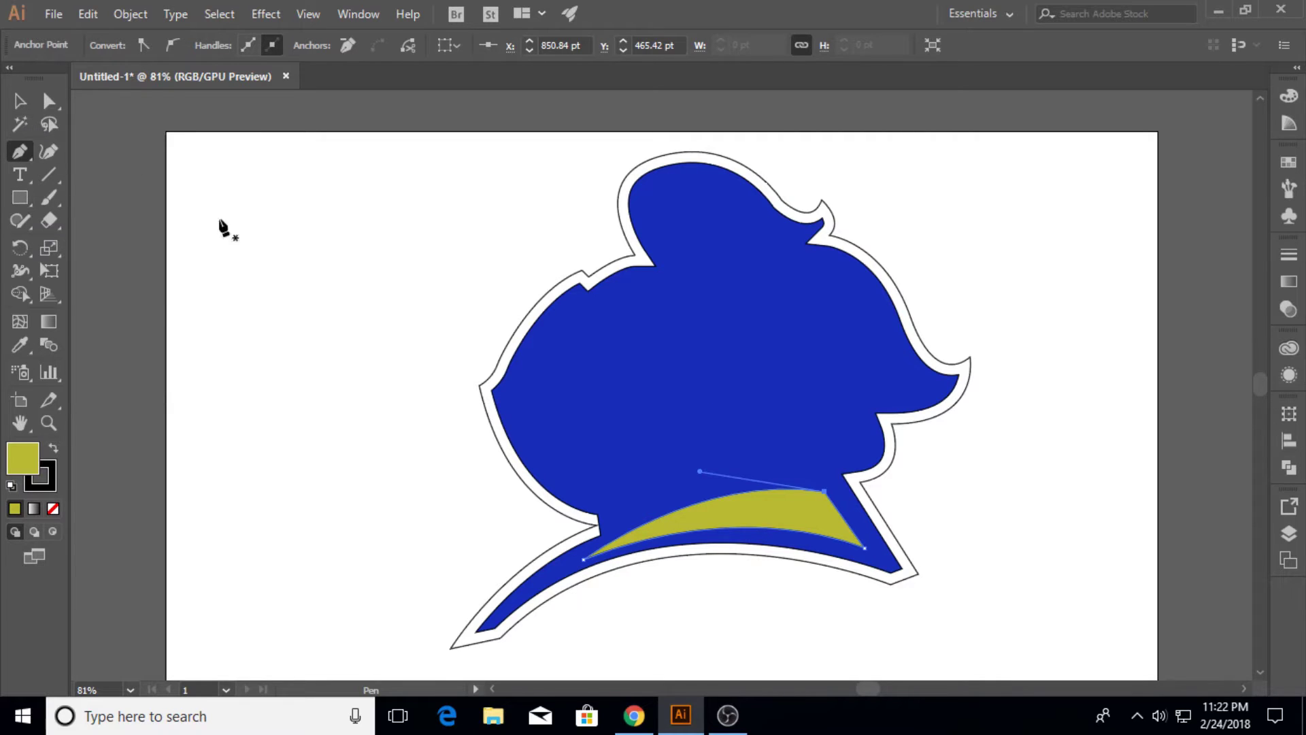
click(17, 102)
click(302, 343)
Step: Draw a closed curved strip over the lower half of the collar band, from its right edge to its left tip and back
click(20, 151)
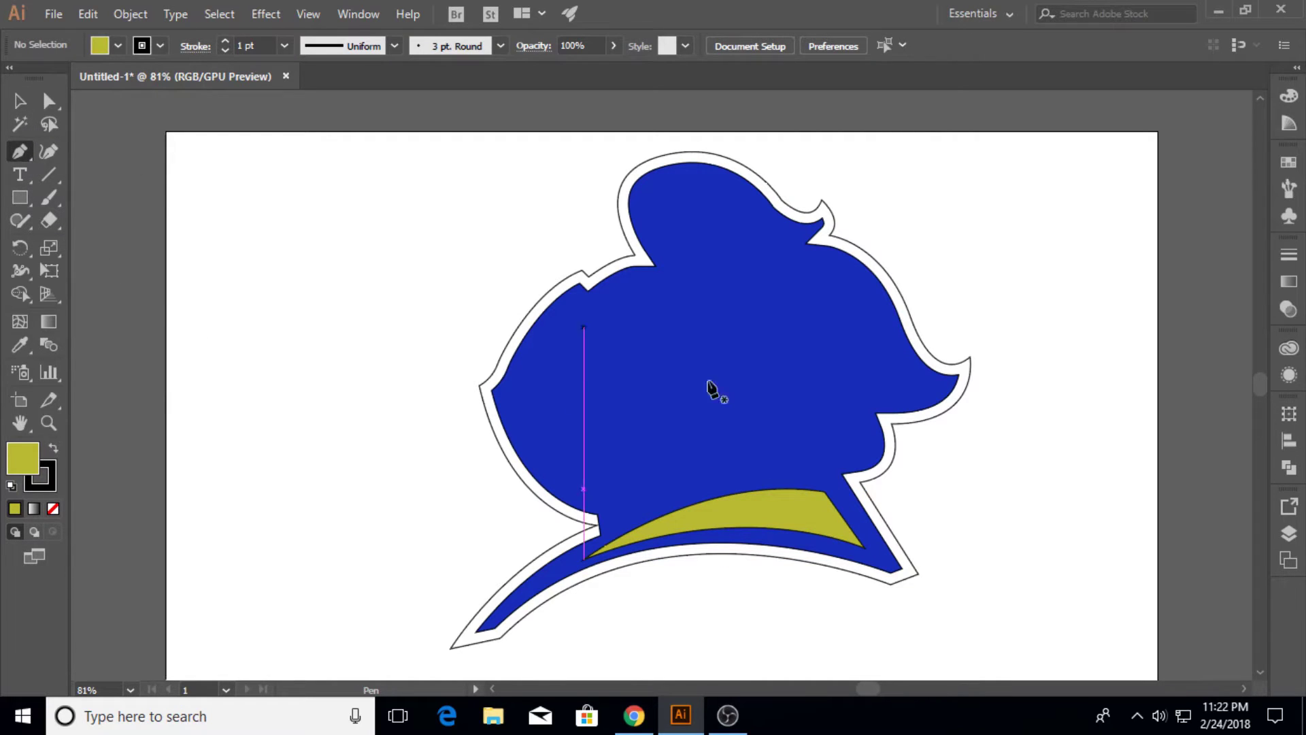
click(842, 515)
drag(583, 560, 447, 627)
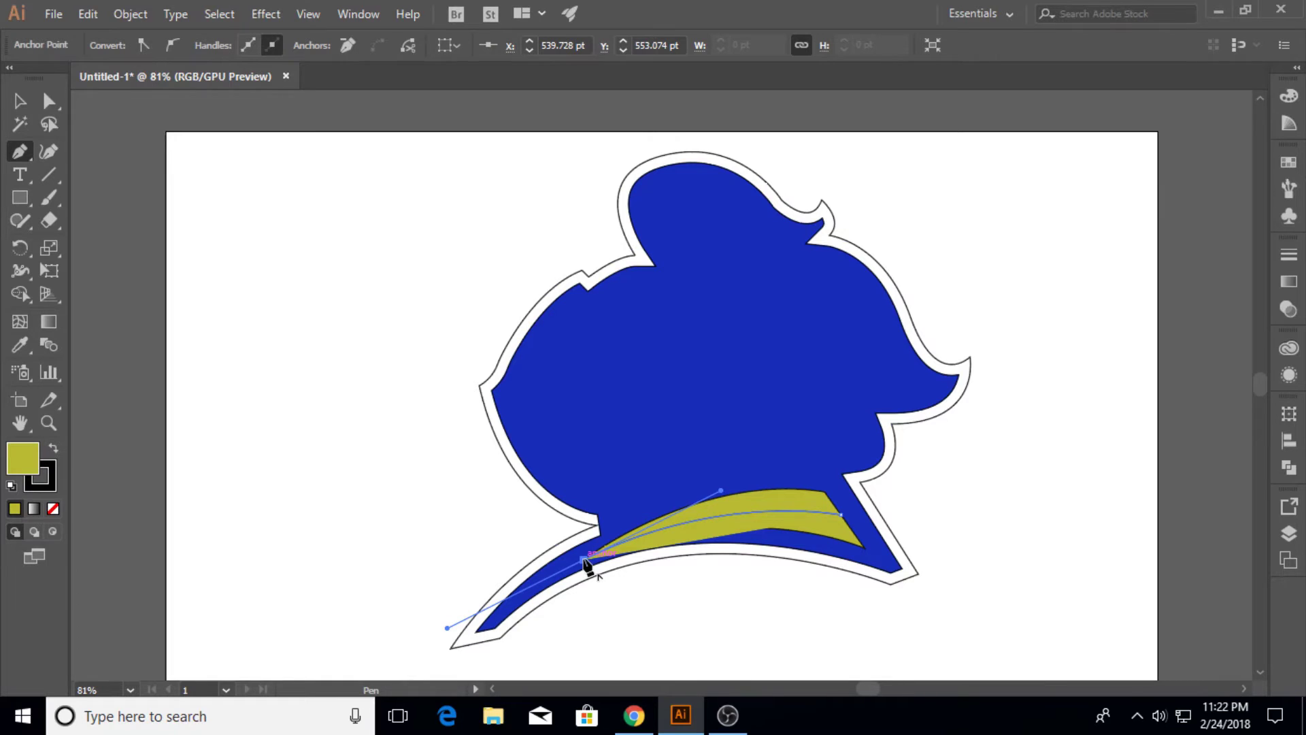
drag(864, 547, 991, 602)
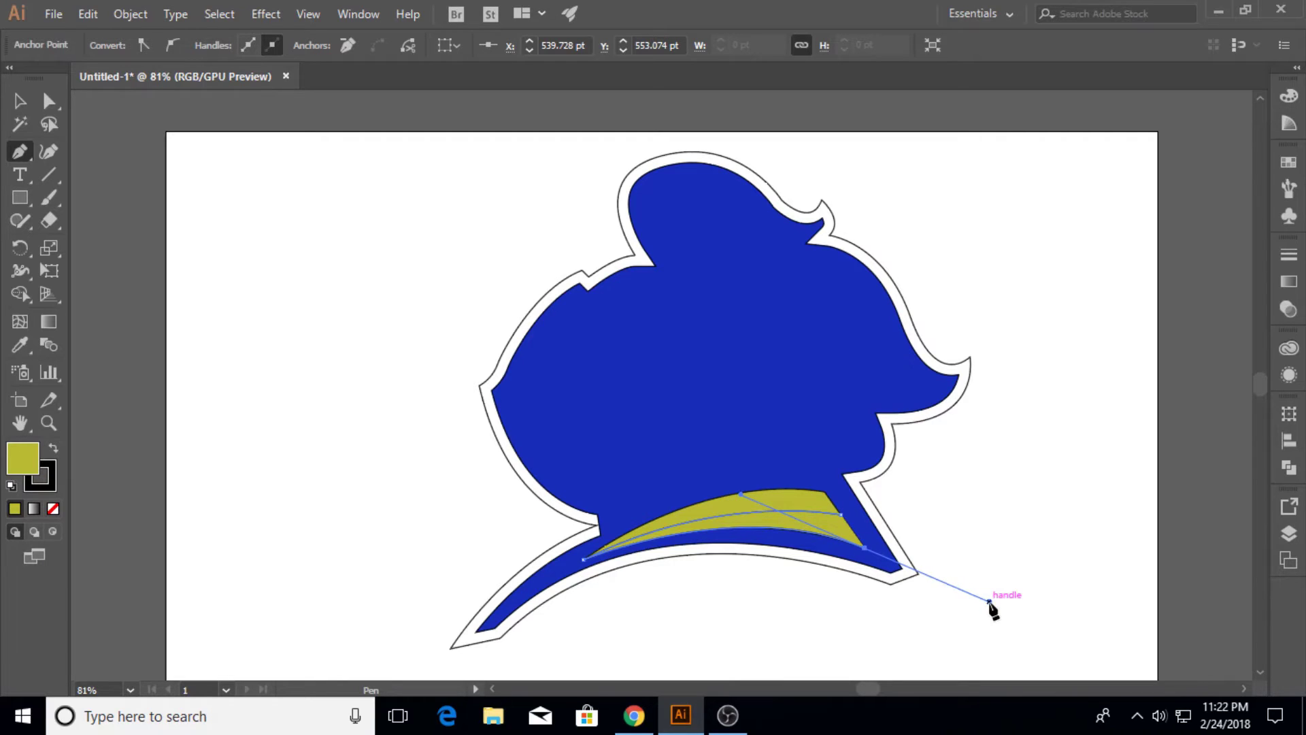
drag(849, 527, 846, 519)
Step: Fill the lower collar strip with a dark olive and deselect it
double_click(11, 450)
drag(1006, 213, 1009, 283)
click(1224, 153)
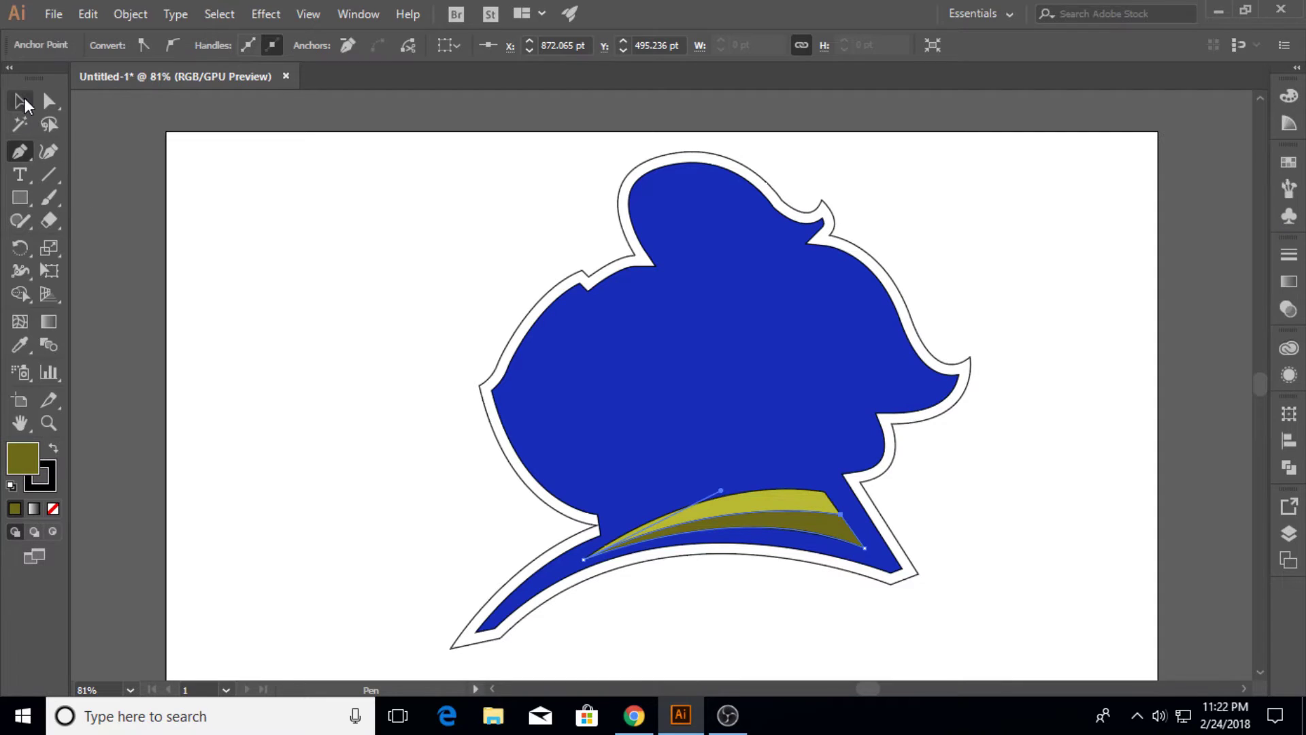
click(24, 104)
click(295, 265)
Step: Recolor the lower collar strip to a bright orange and deselect it
click(773, 528)
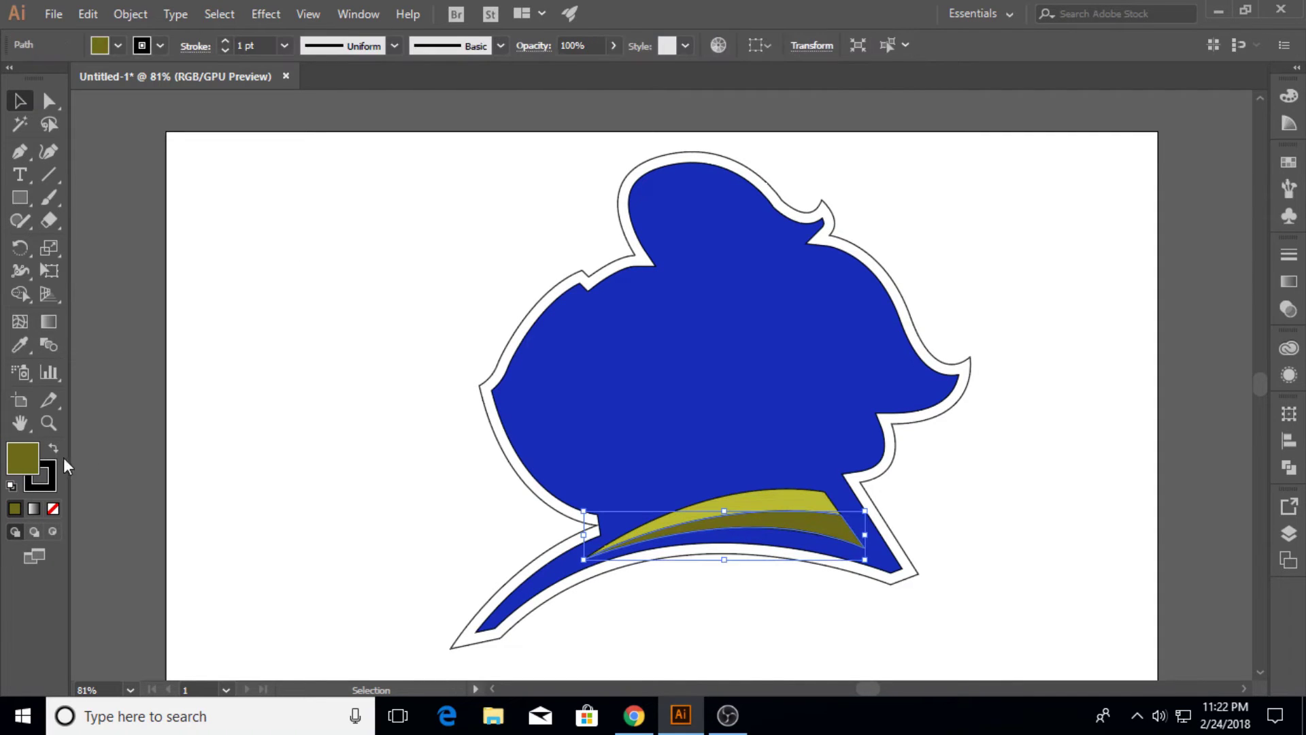
double_click(31, 462)
drag(1004, 289, 1004, 180)
drag(1062, 360, 1061, 358)
click(1224, 153)
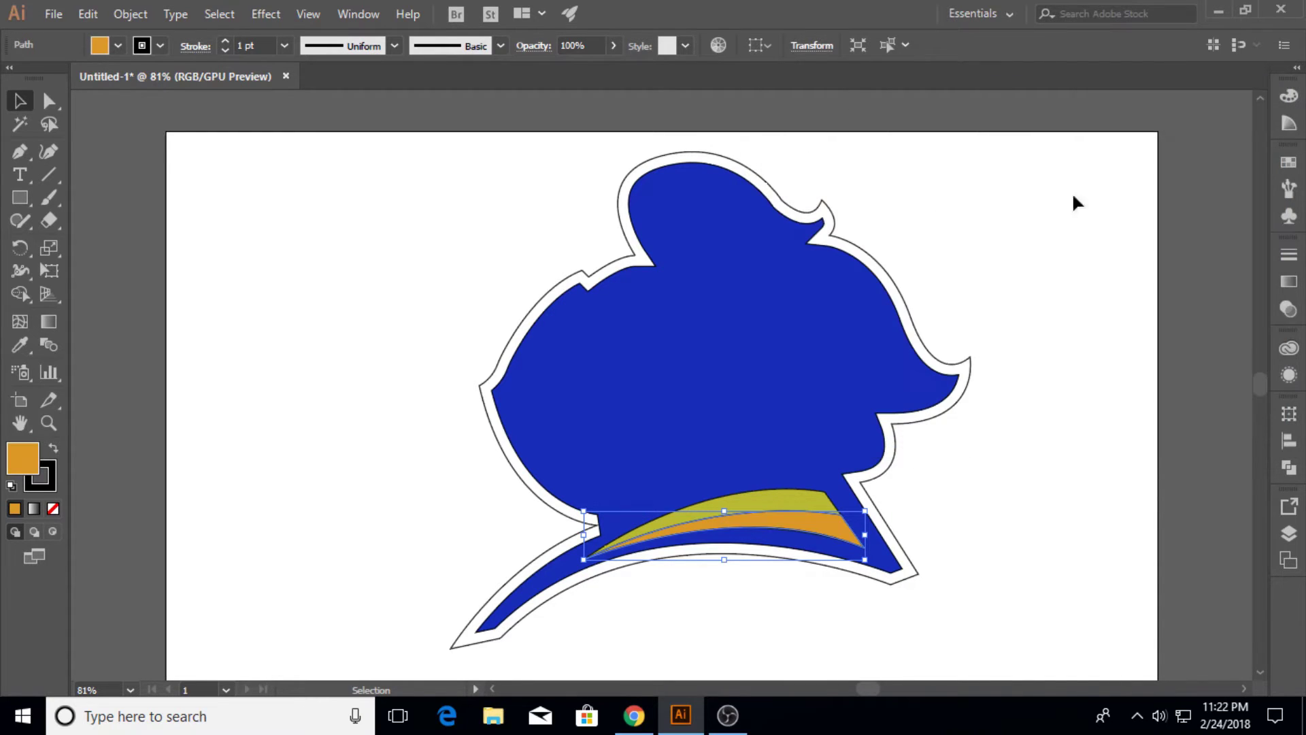
click(356, 266)
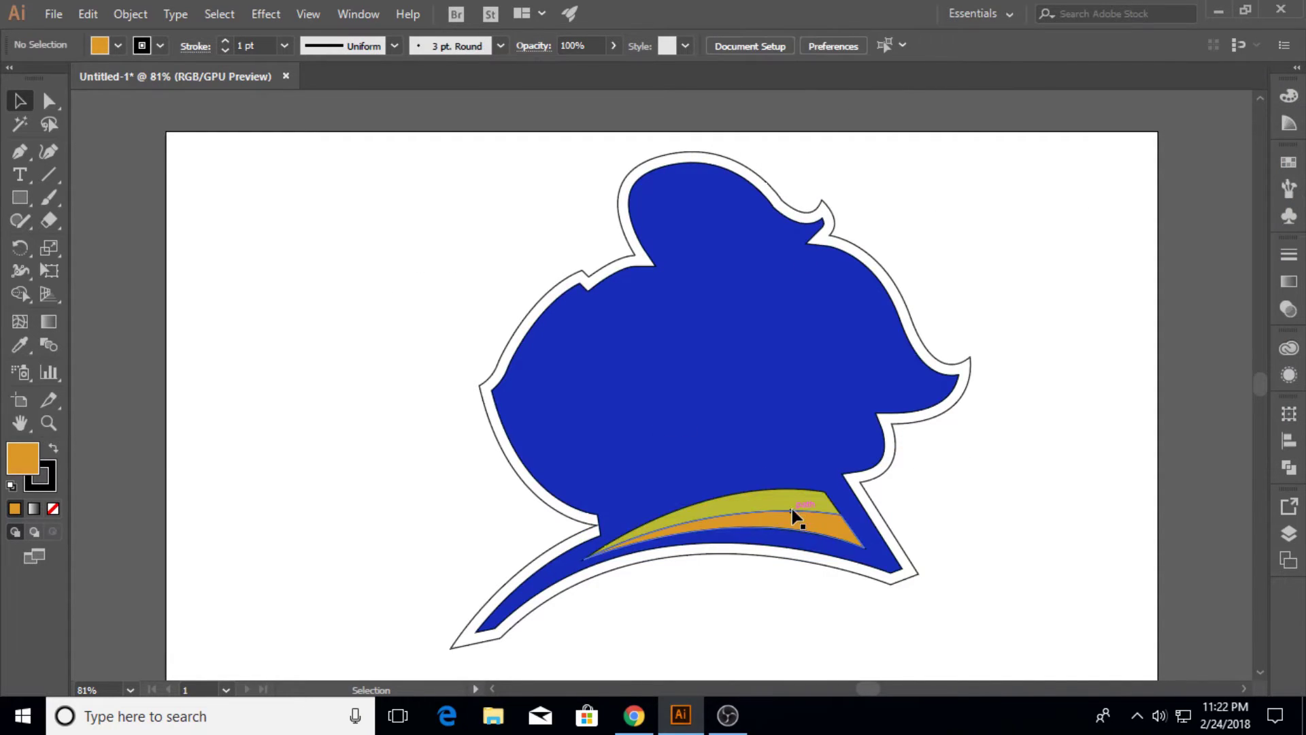
Step: Remove the stroke from both the yellow collar band and the orange strip
click(794, 489)
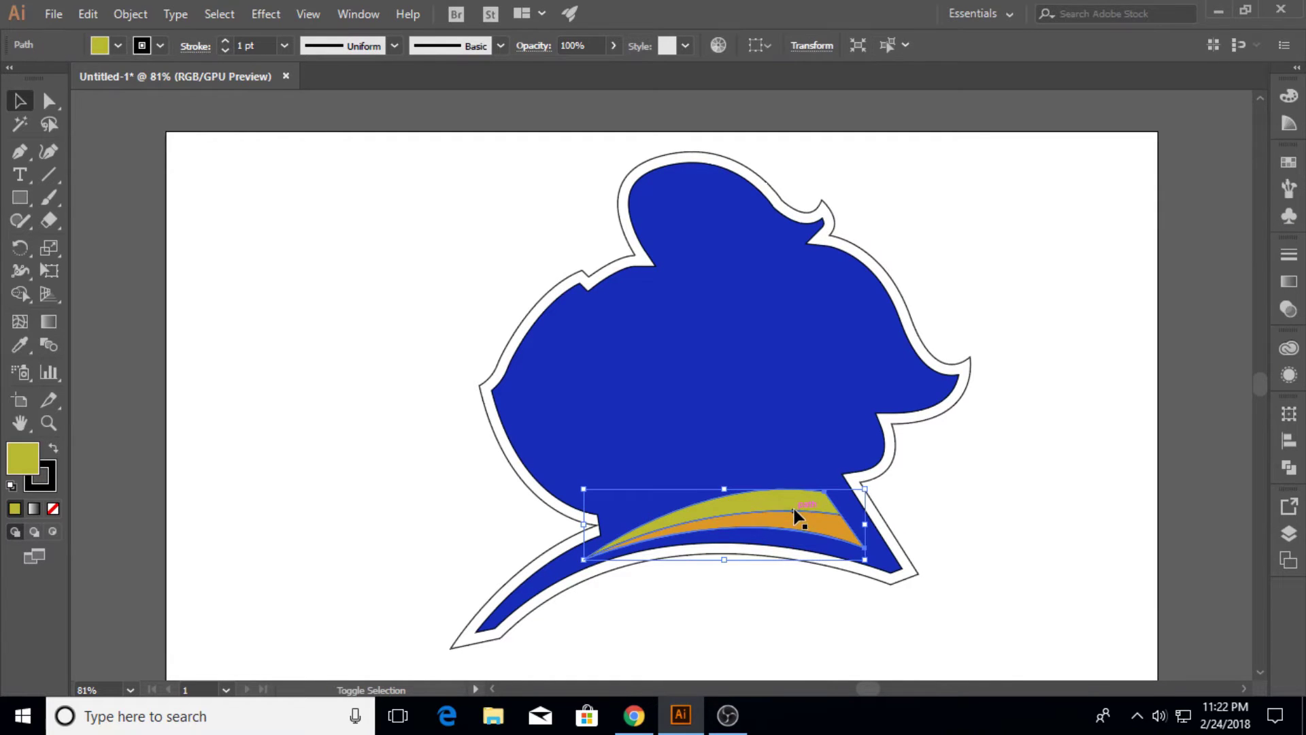
shift+click(796, 515)
click(161, 48)
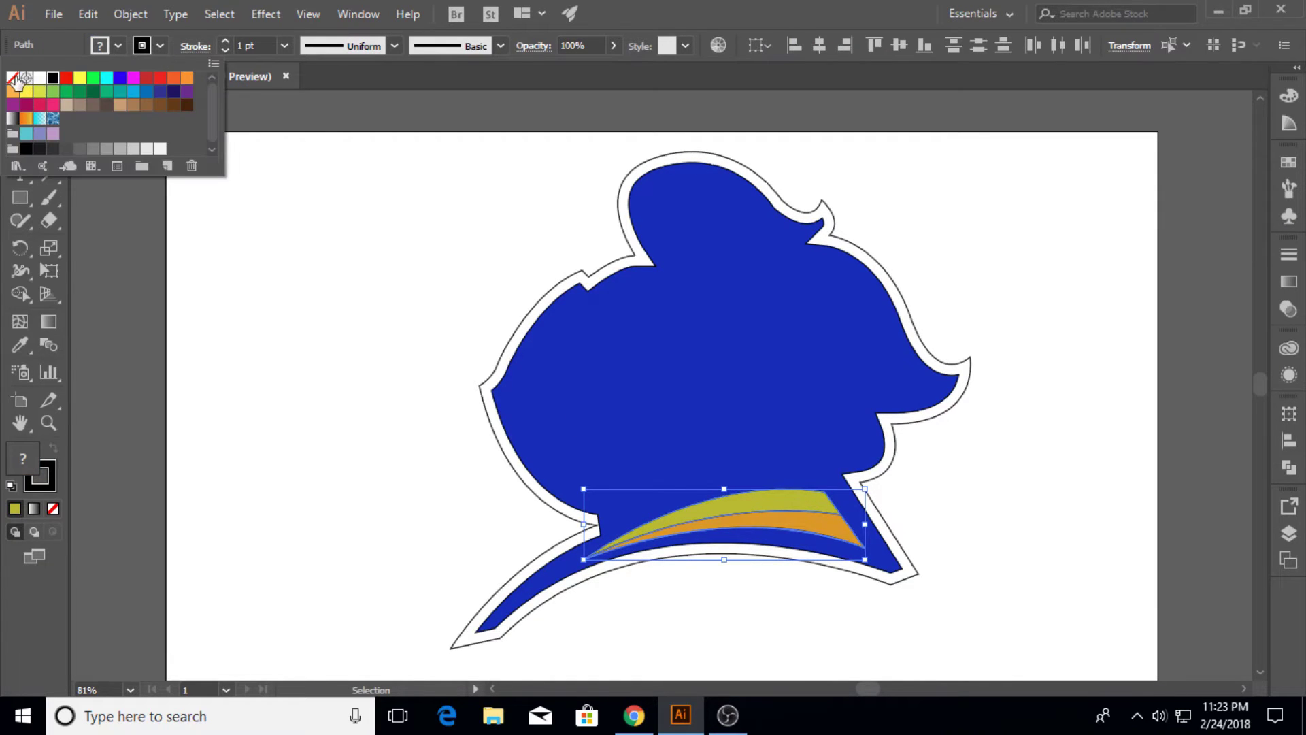
click(13, 77)
click(243, 332)
Step: Brighten the fill of the upper collar band to a lighter yellow and deselect it
click(797, 515)
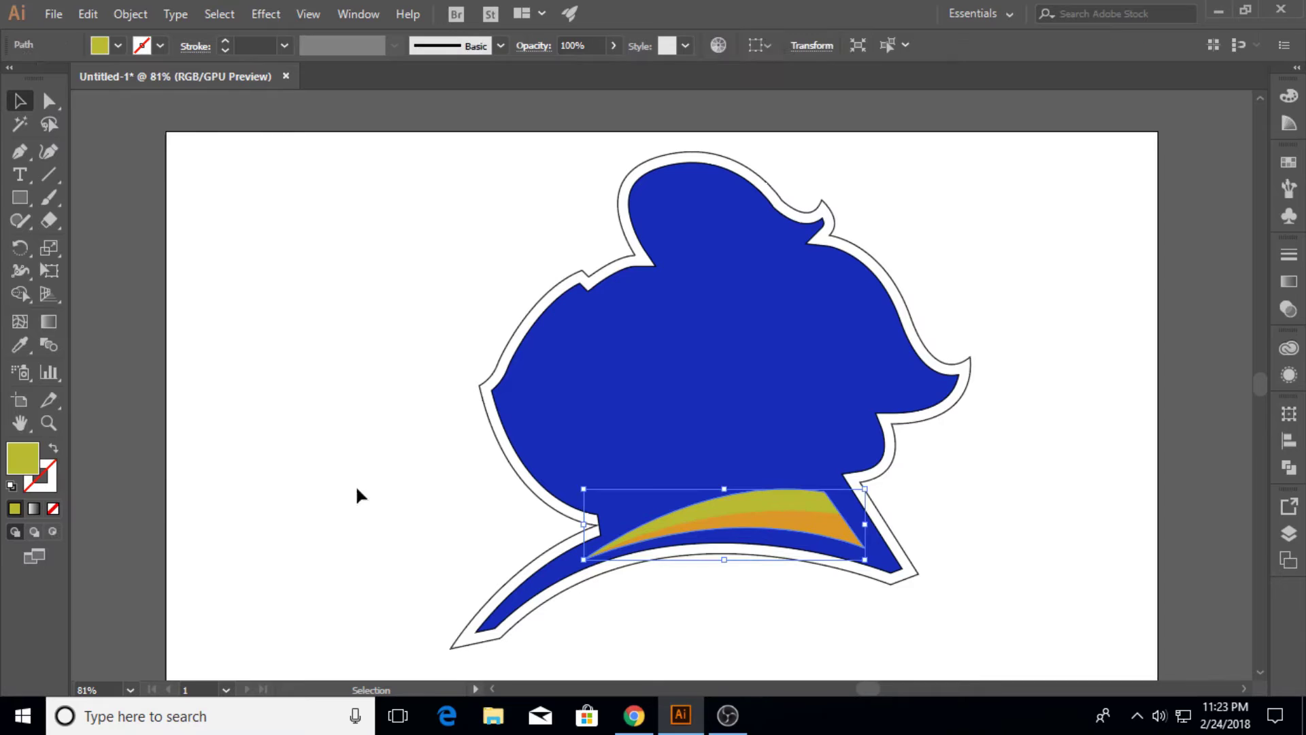
double_click(32, 466)
drag(1004, 210, 1017, 183)
click(1224, 153)
click(362, 329)
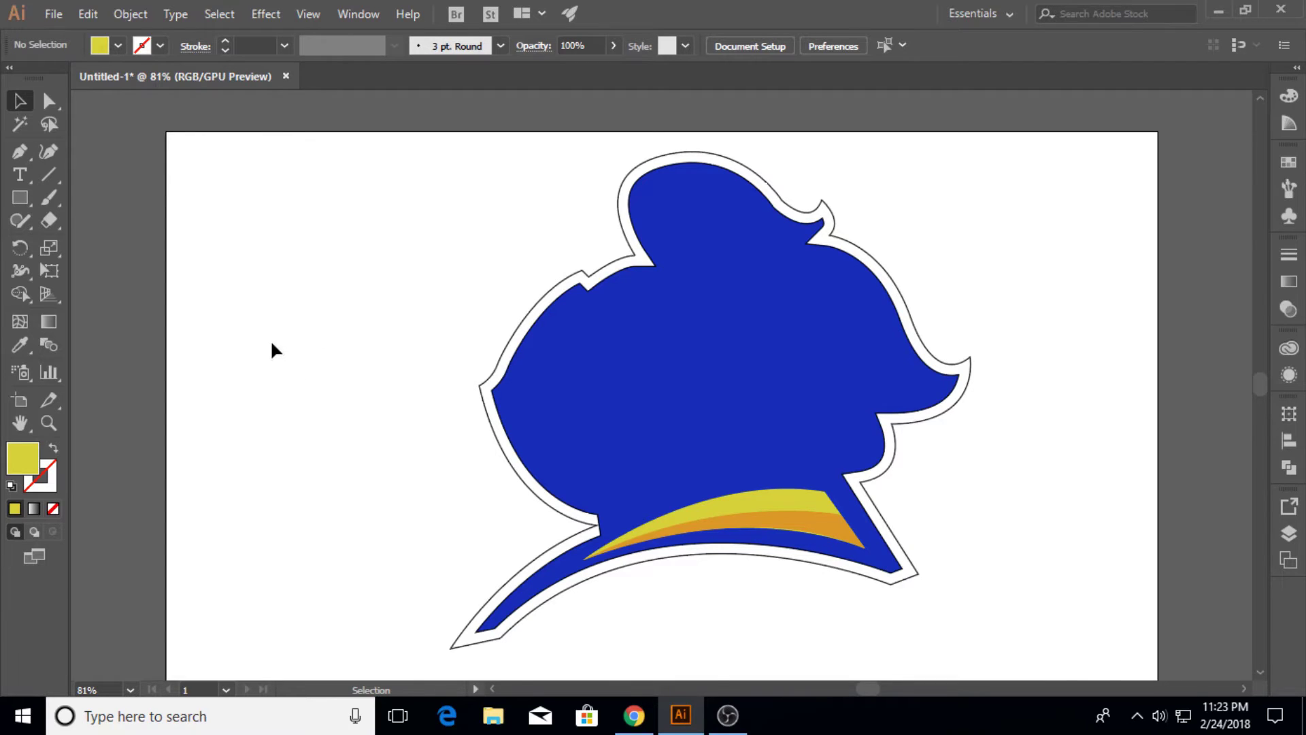
Step: Start a yellow helmet path at the blue shape's left edge, curving down to the chin and up to a corner near the center
click(21, 152)
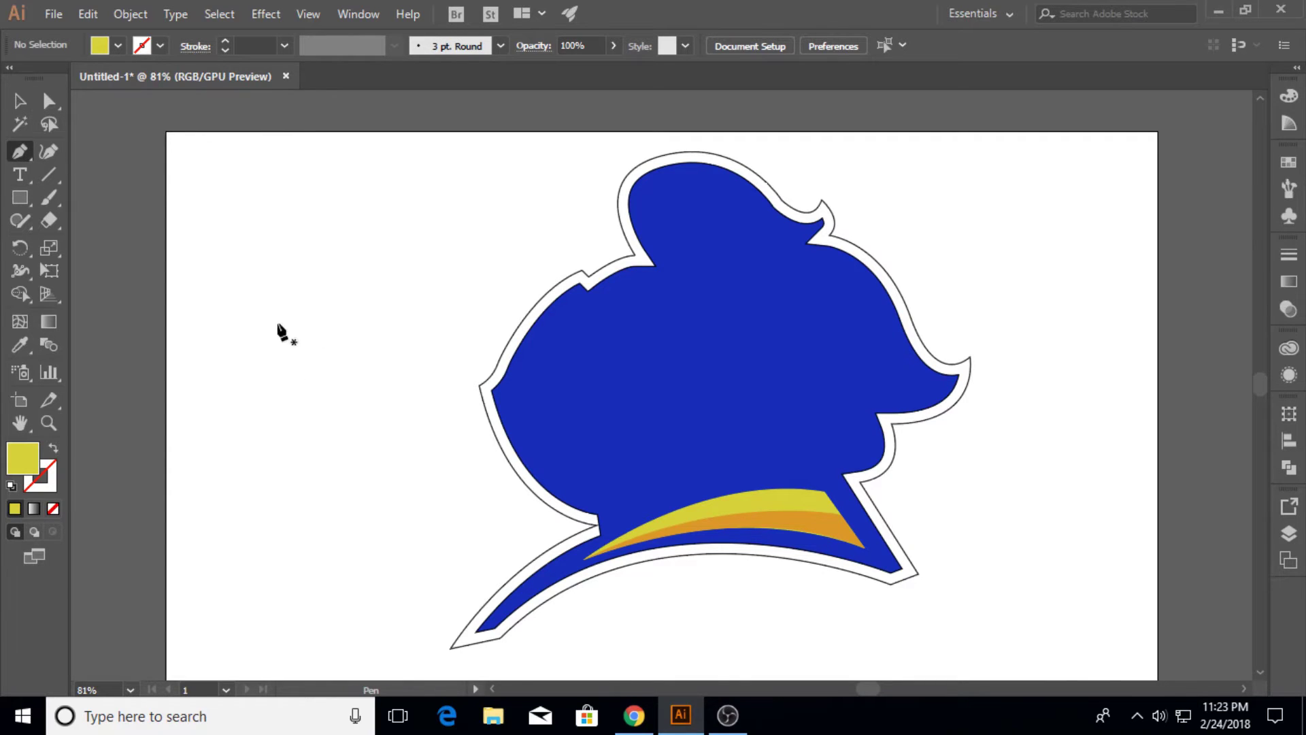
click(510, 400)
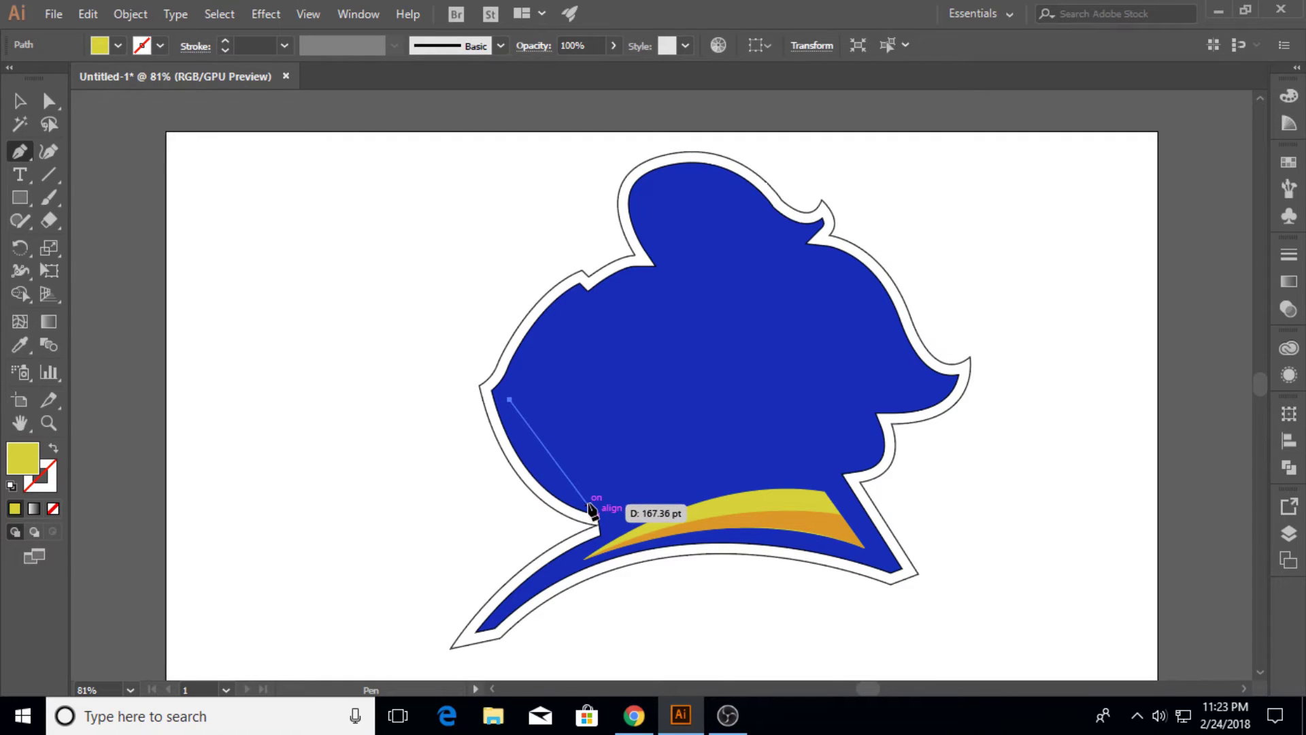
drag(588, 504, 664, 552)
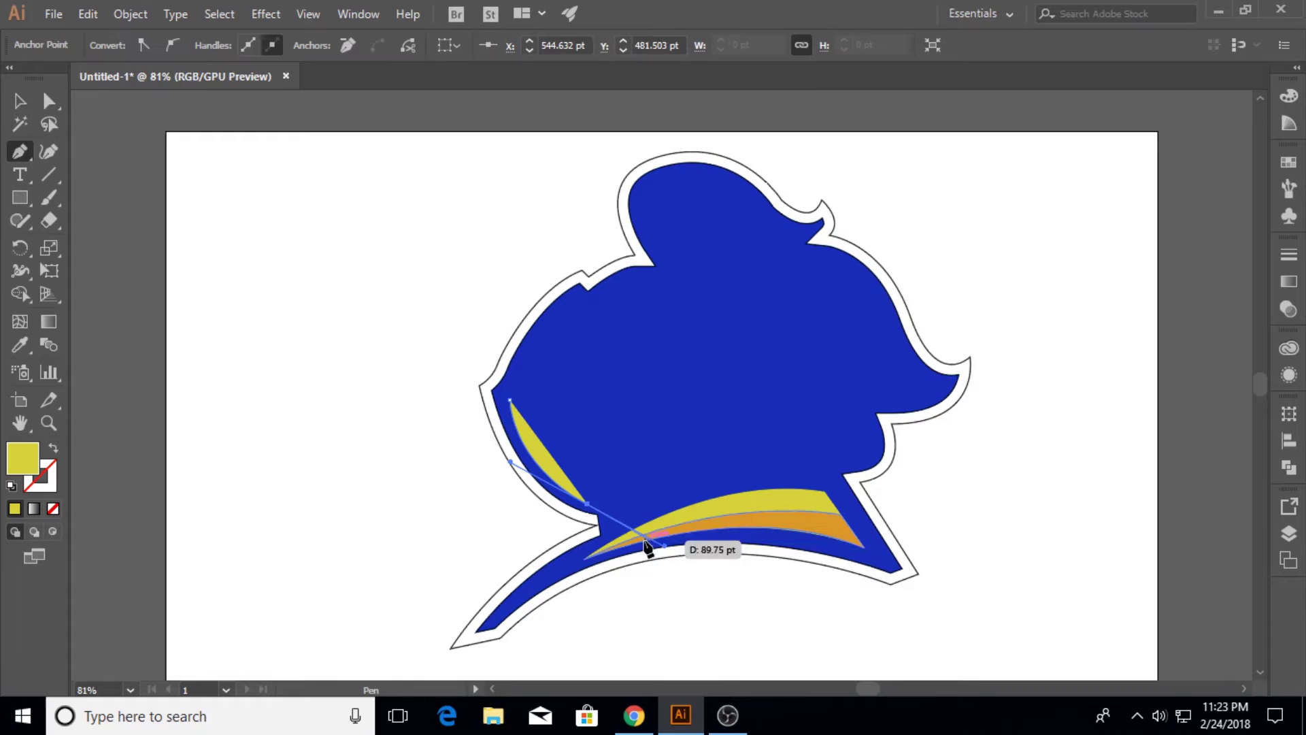
click(588, 505)
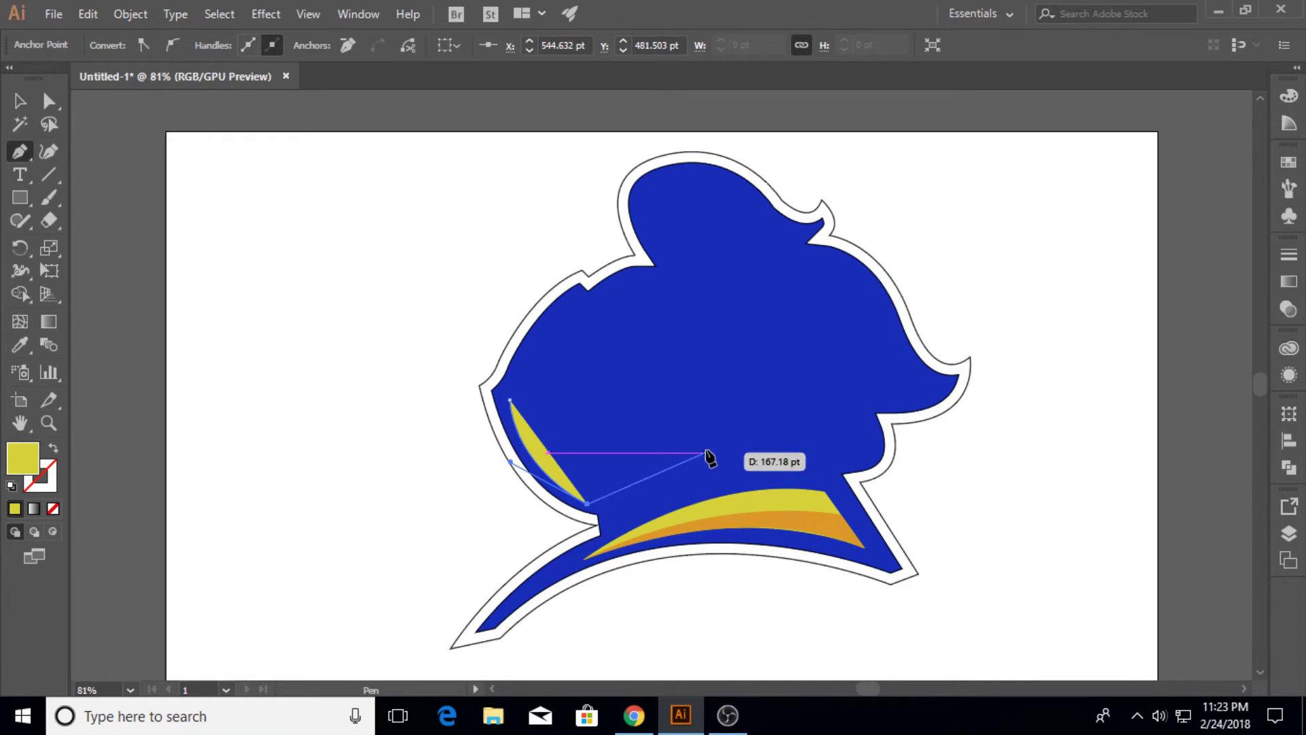
drag(718, 418, 771, 369)
click(719, 420)
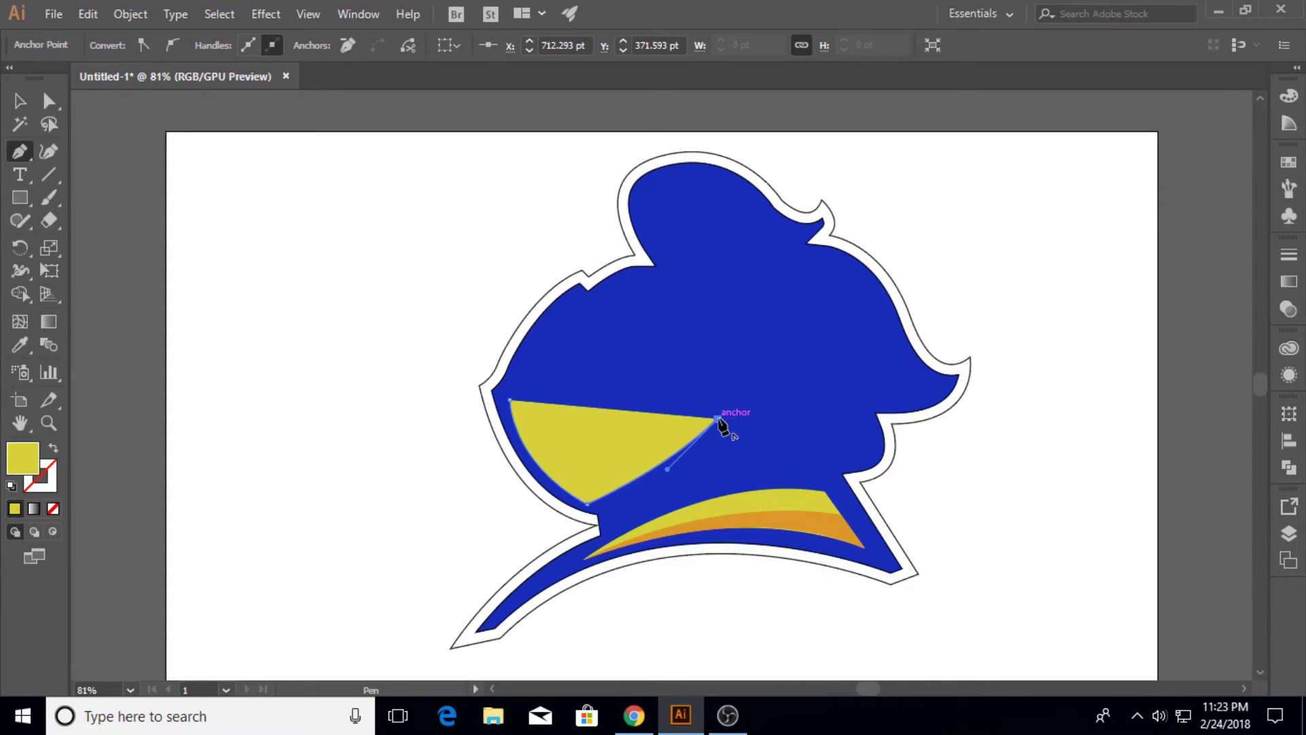
Step: Curve the helmet path down from the central corner to a lower tip and along above the collar band to a right corner
drag(719, 419, 679, 513)
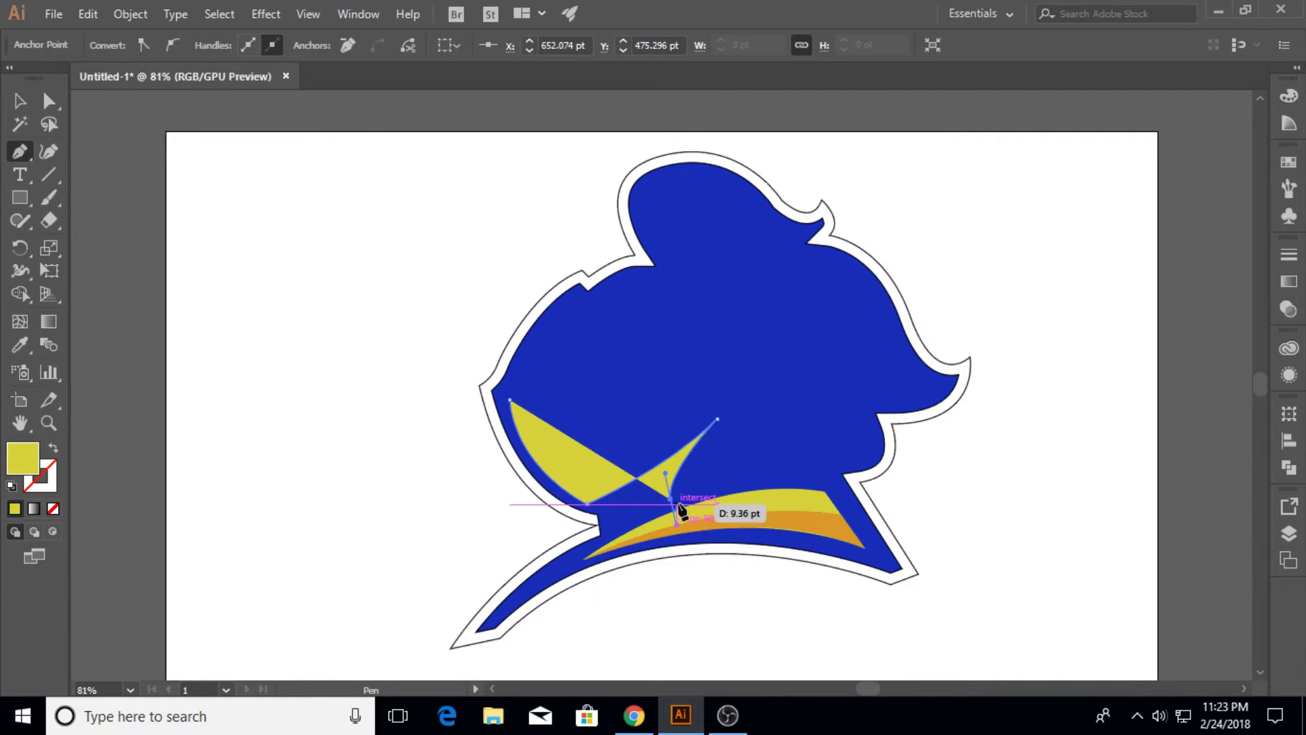
click(671, 499)
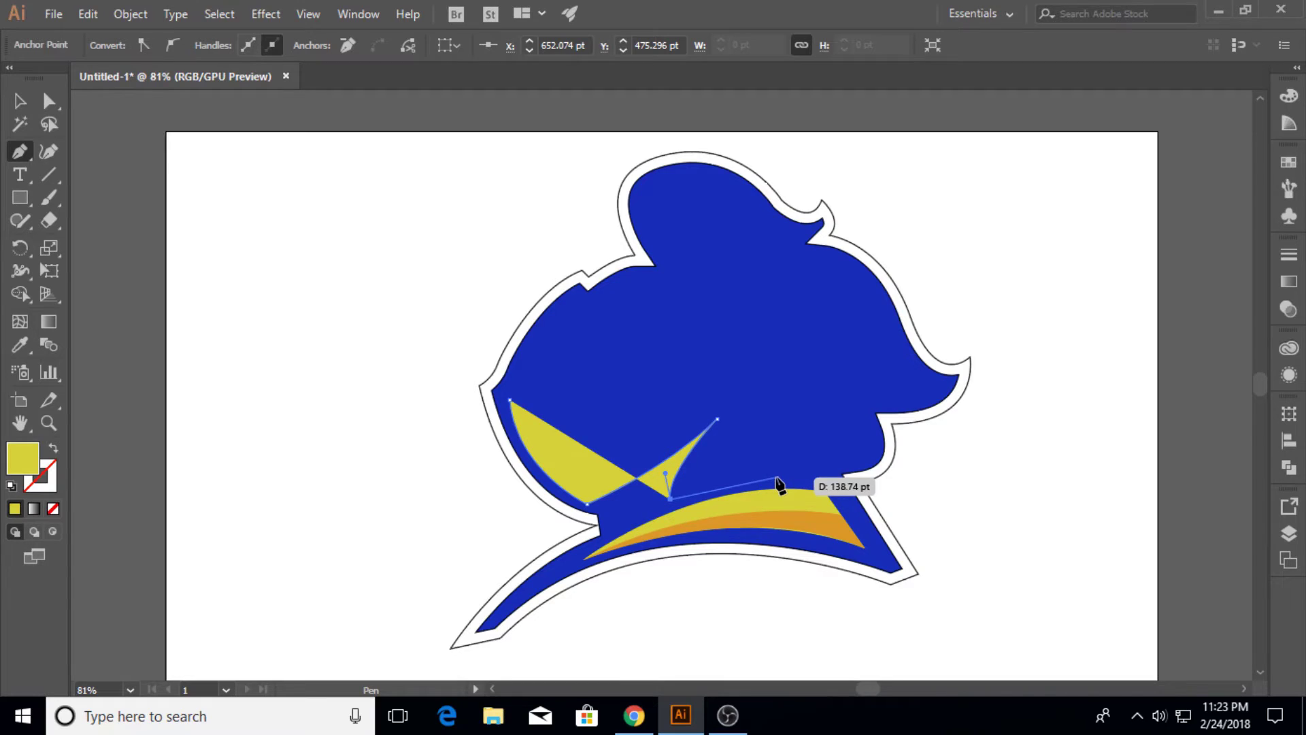
drag(782, 479, 845, 488)
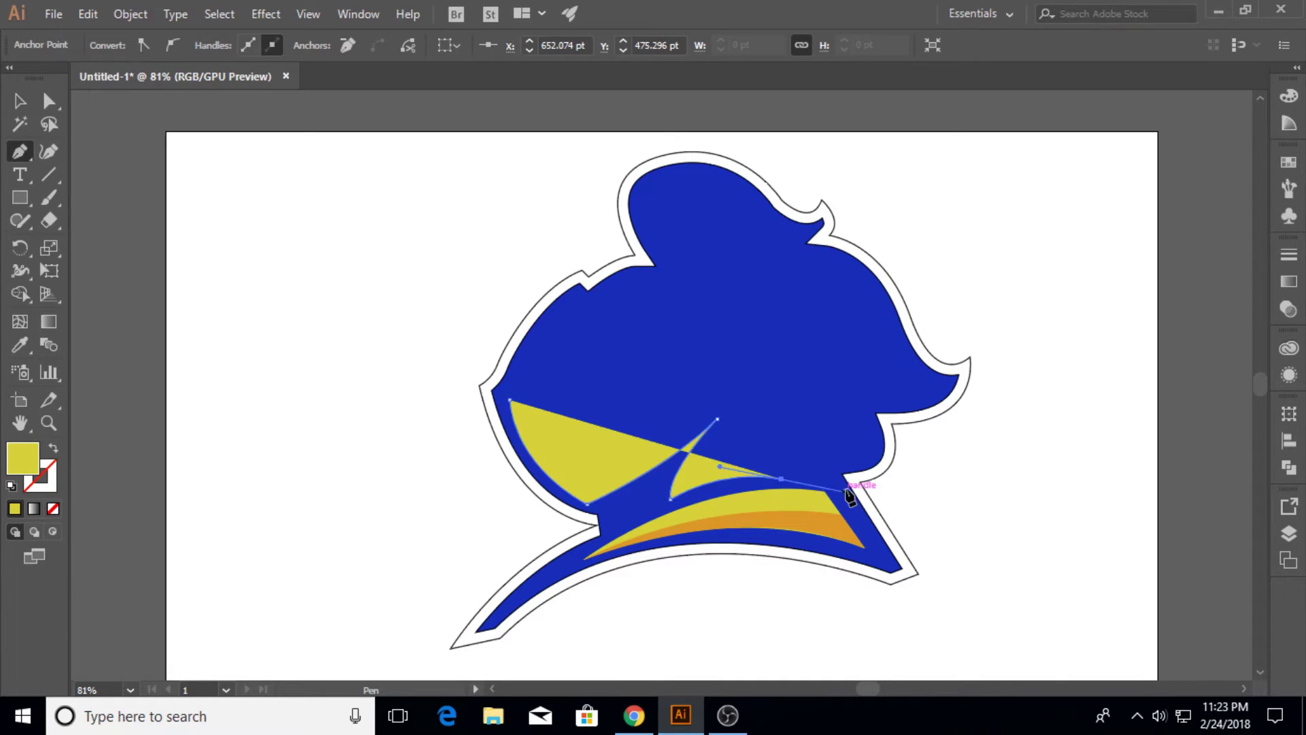
click(782, 479)
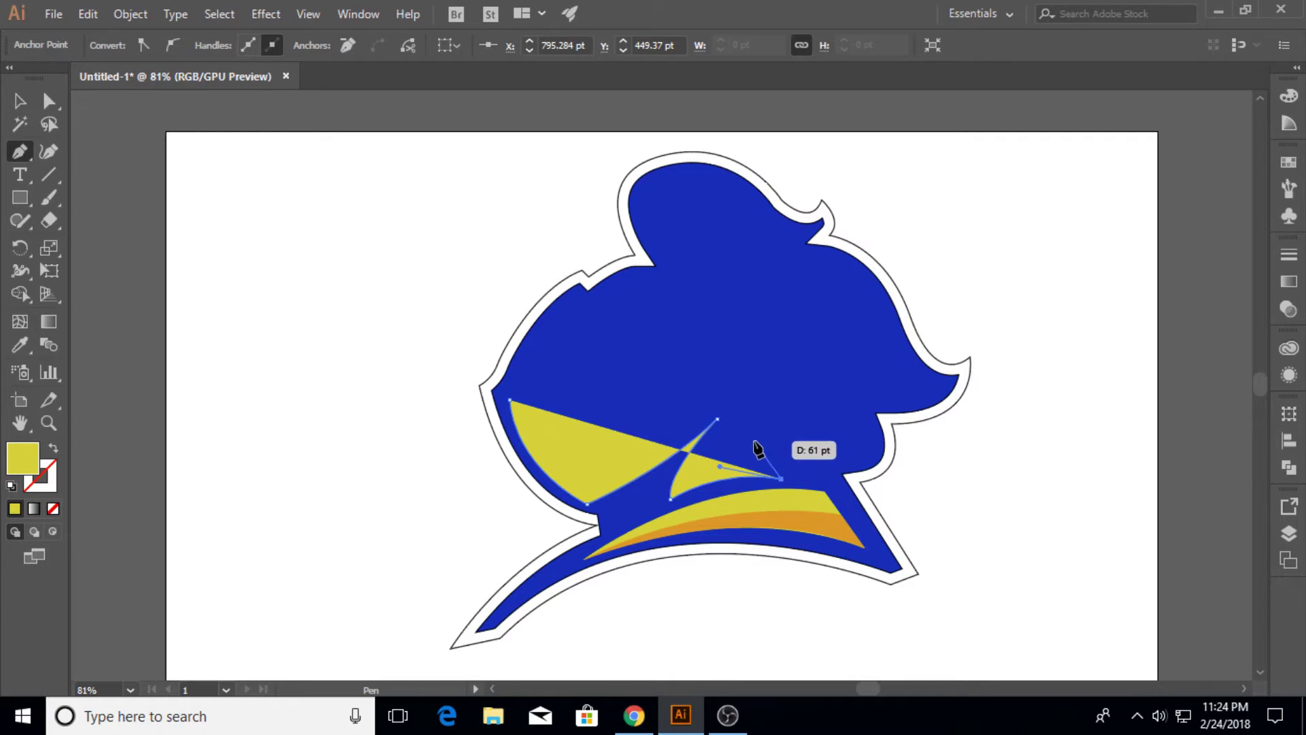
Step: Add a small notch above the helmet's lower-right corner, and form a crescent-shaped gap by curving up to the crown and back down outside it
drag(754, 441, 791, 468)
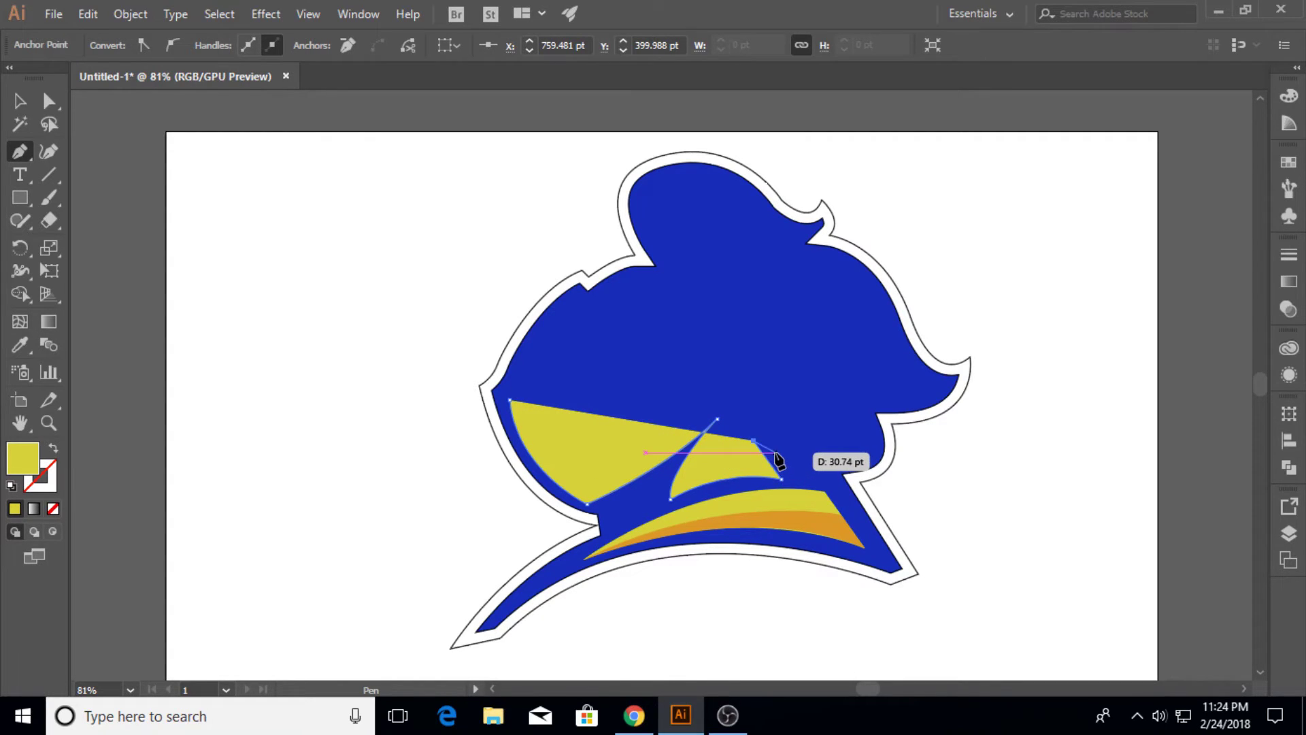
click(774, 452)
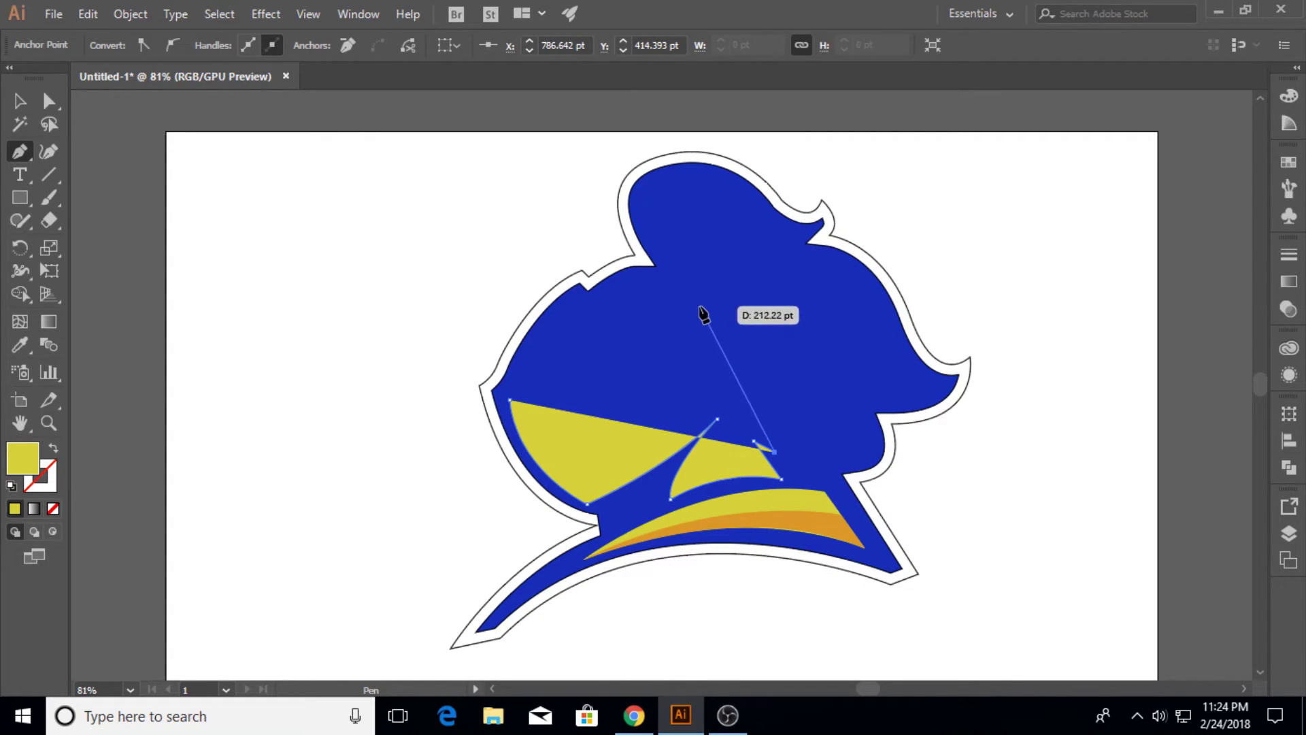
drag(700, 306, 596, 293)
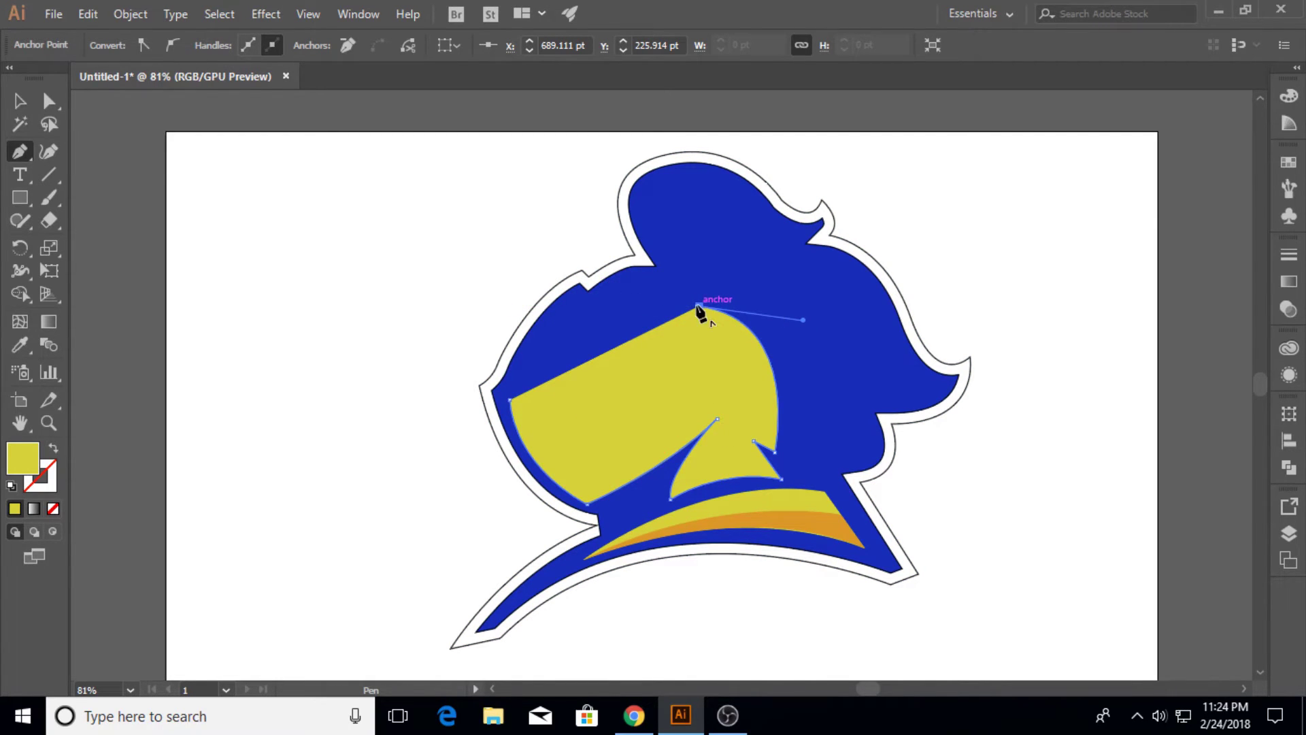
drag(699, 308, 810, 506)
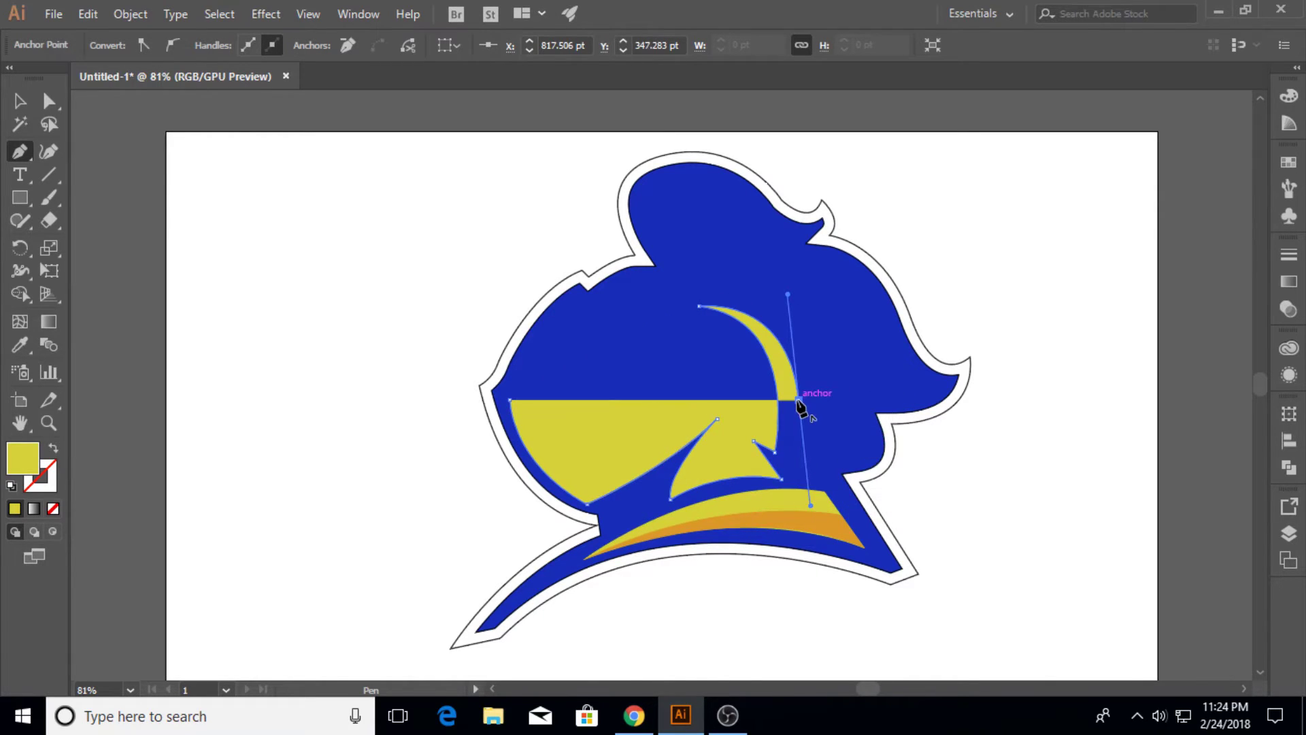
Step: Arc the helmet path from the crescent's outer tip over the crown to a forehead corner, using an extra anchor at the top
drag(798, 400, 395, 415)
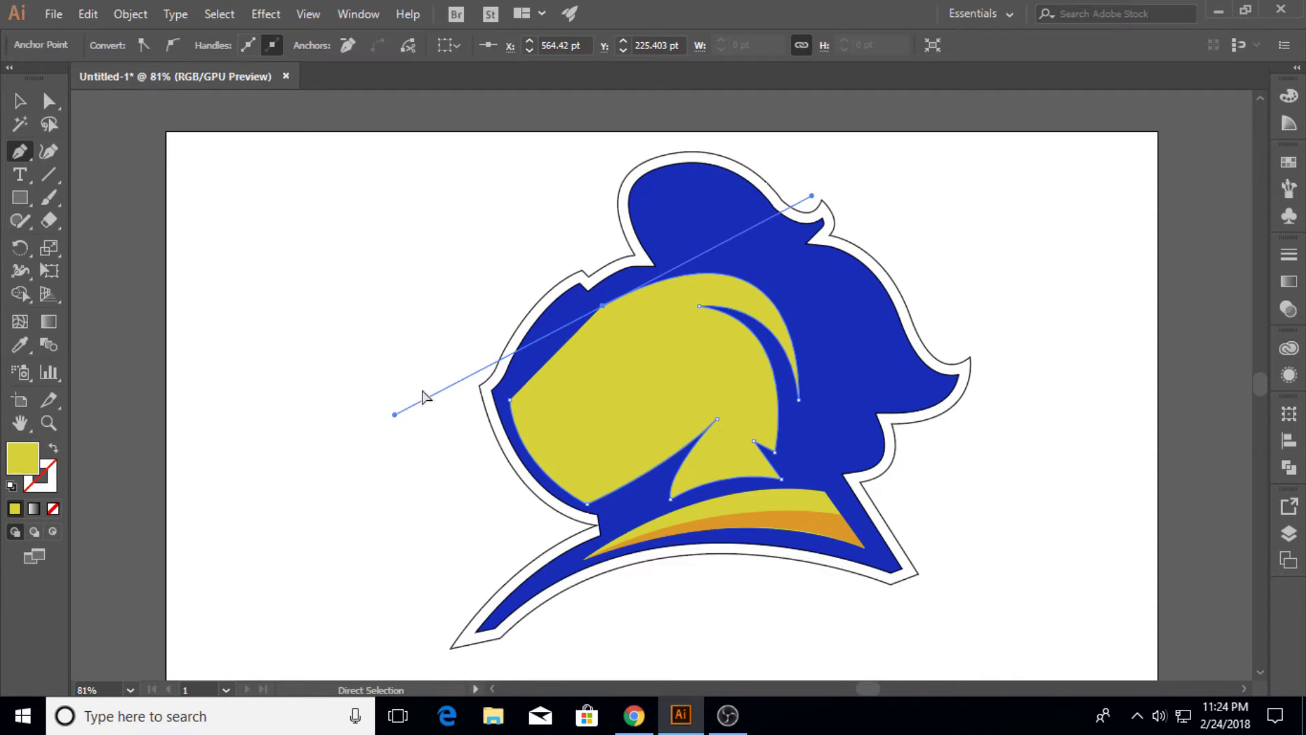
key(ctrl+z)
drag(682, 273, 562, 297)
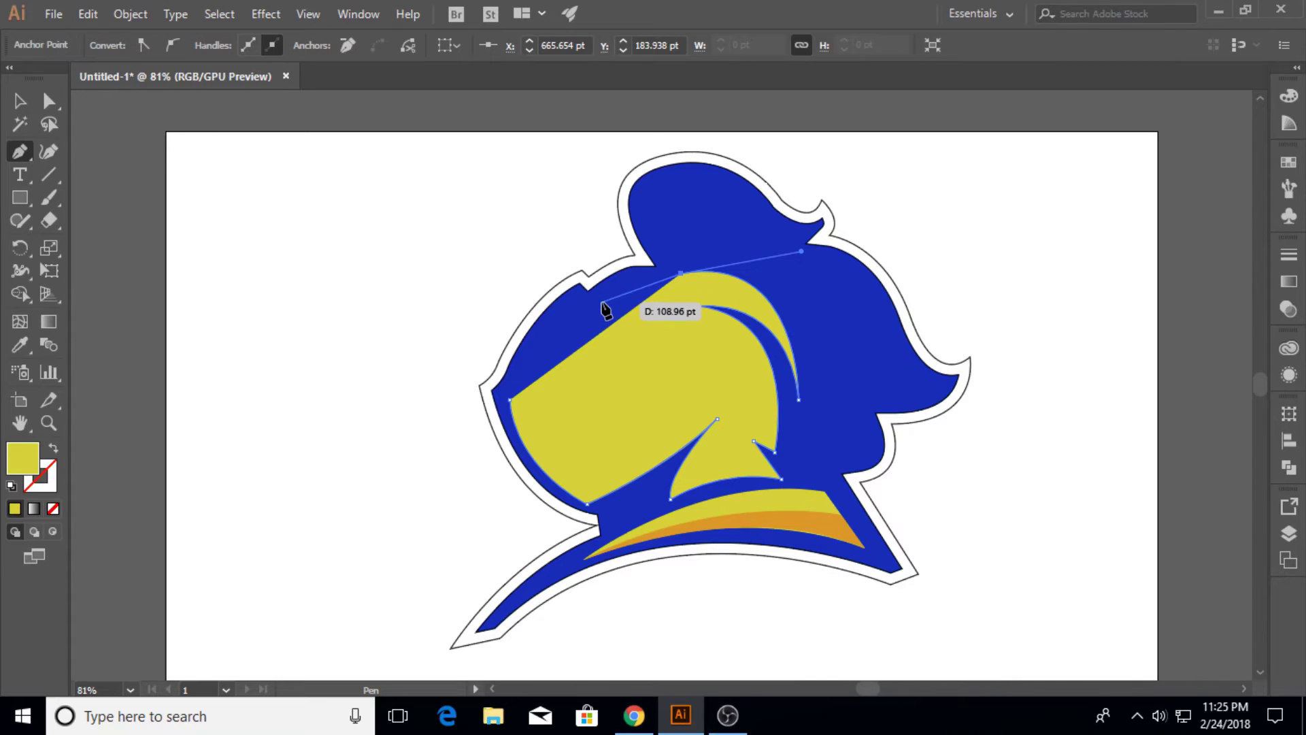
drag(602, 302, 554, 333)
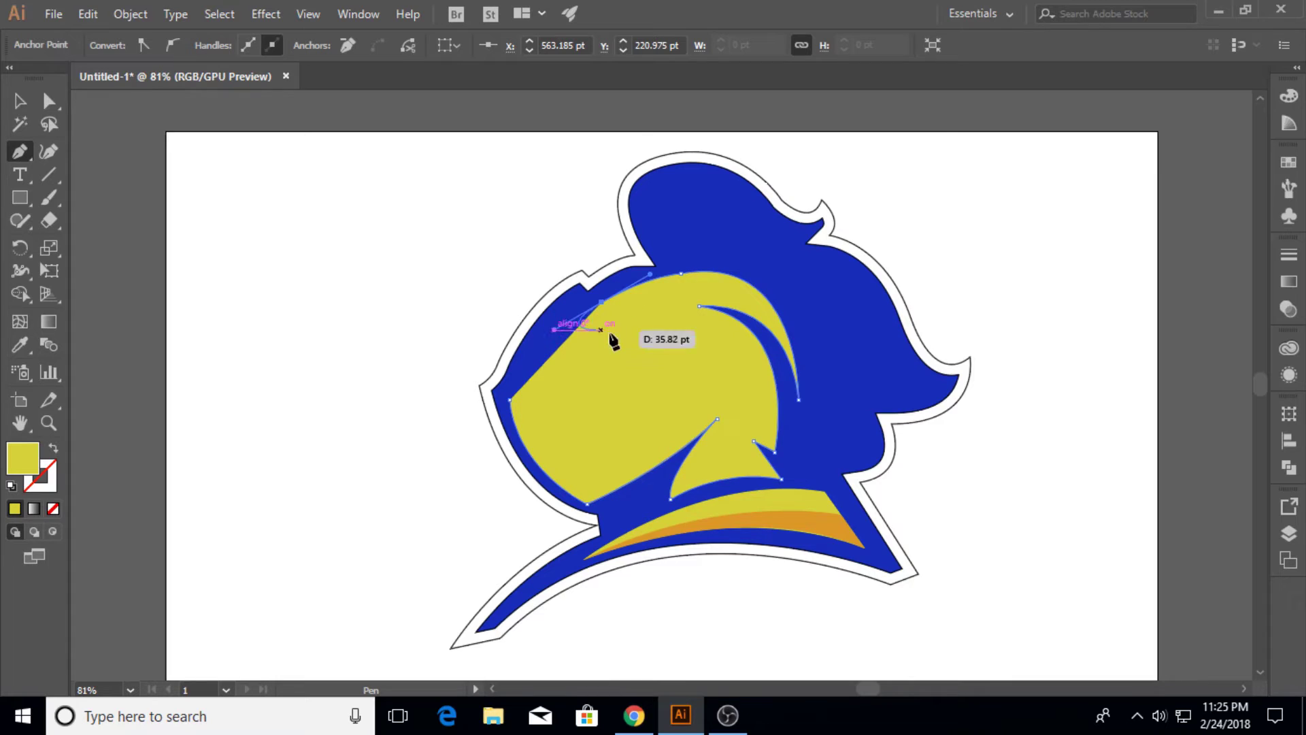
Step: Curve the helmet path from the forehead corner inward to a sharp corner at the inner end of the visor opening
click(692, 359)
drag(702, 372, 708, 386)
click(691, 361)
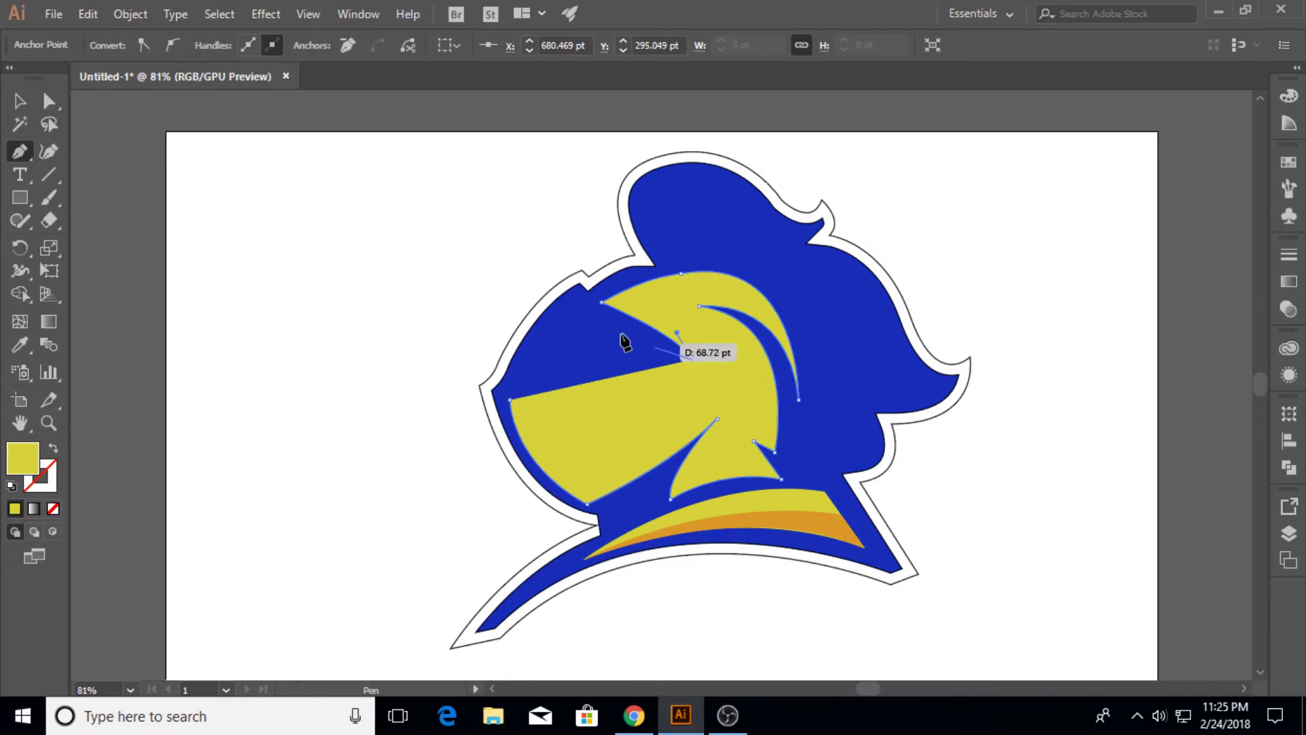
Step: Extend the helmet path with straight segments to a brow corner, down to the visor's front corner, and through a small step along the eye slit's upper edge
click(582, 307)
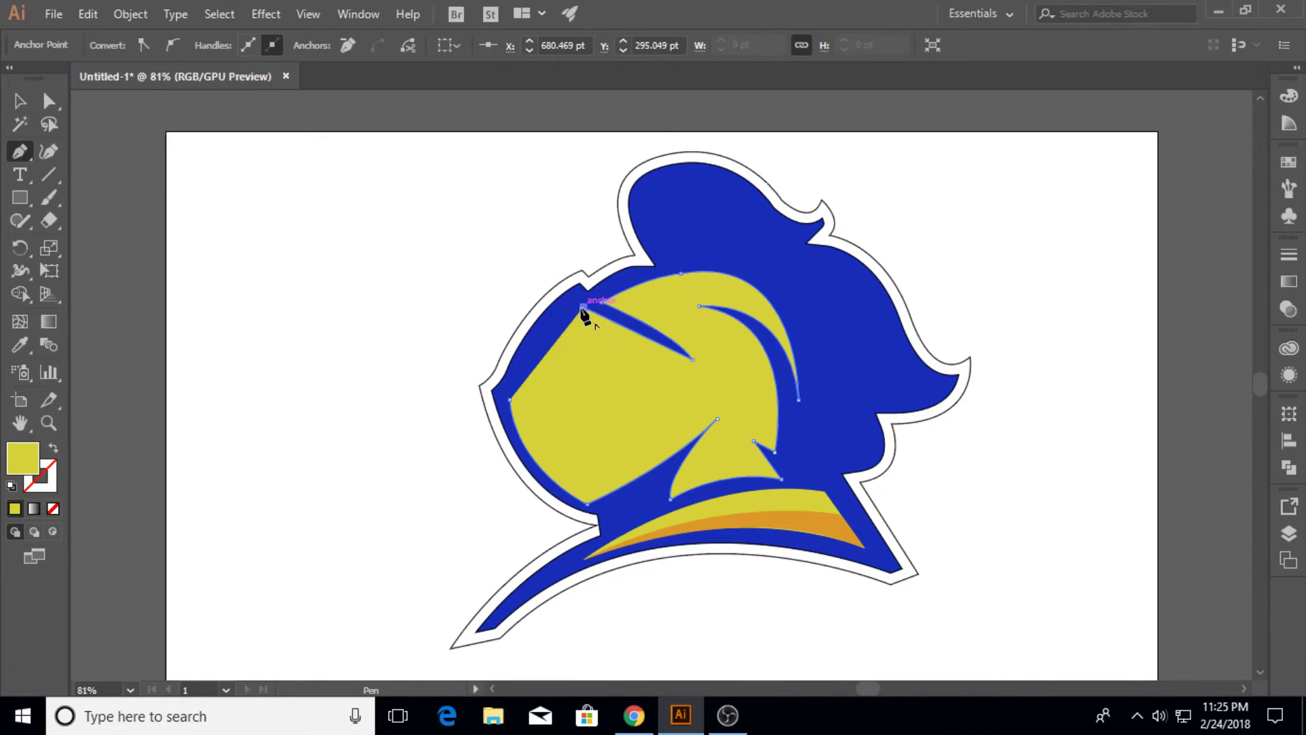
click(518, 388)
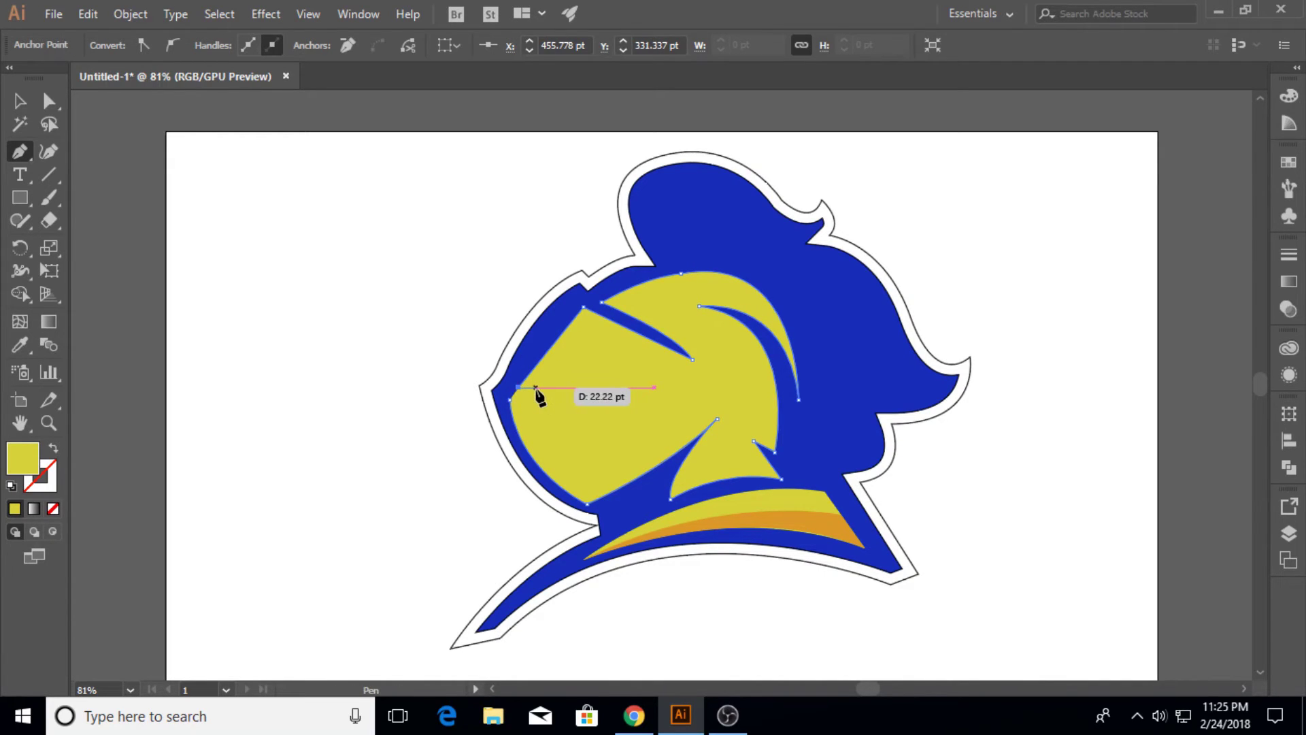
click(535, 388)
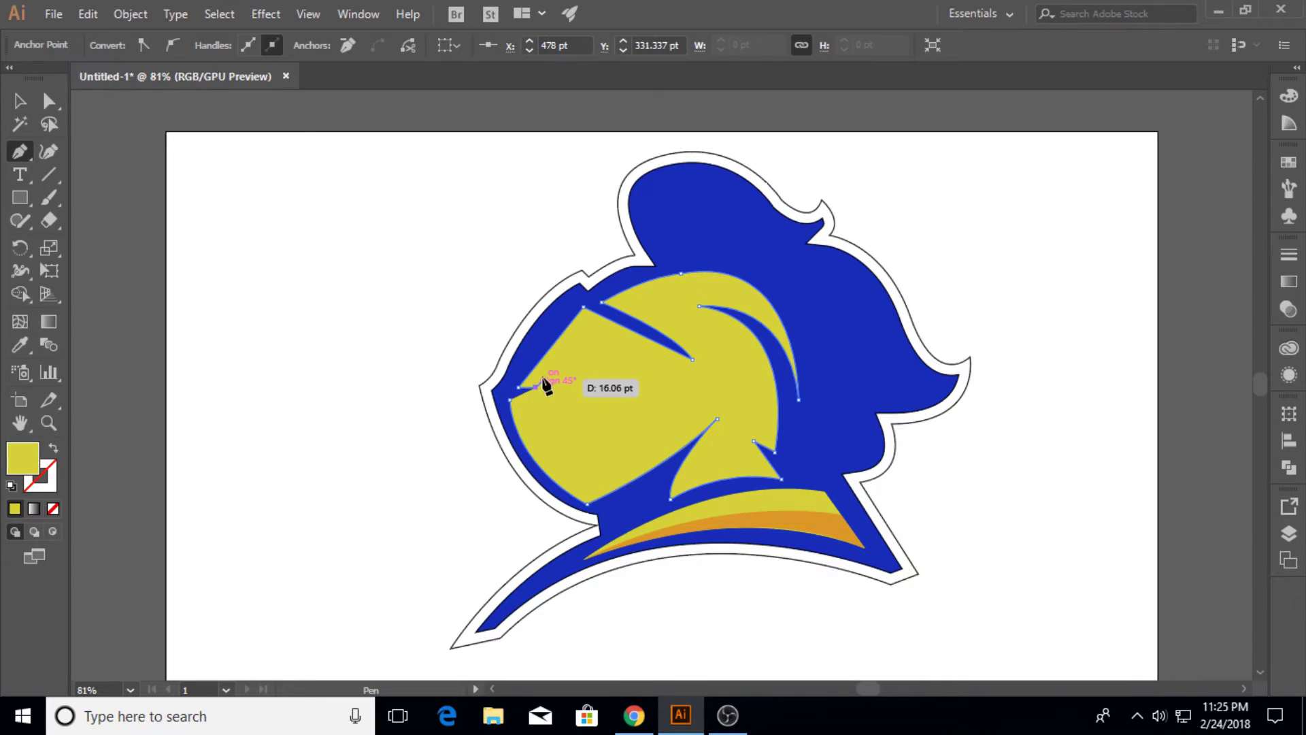
click(543, 380)
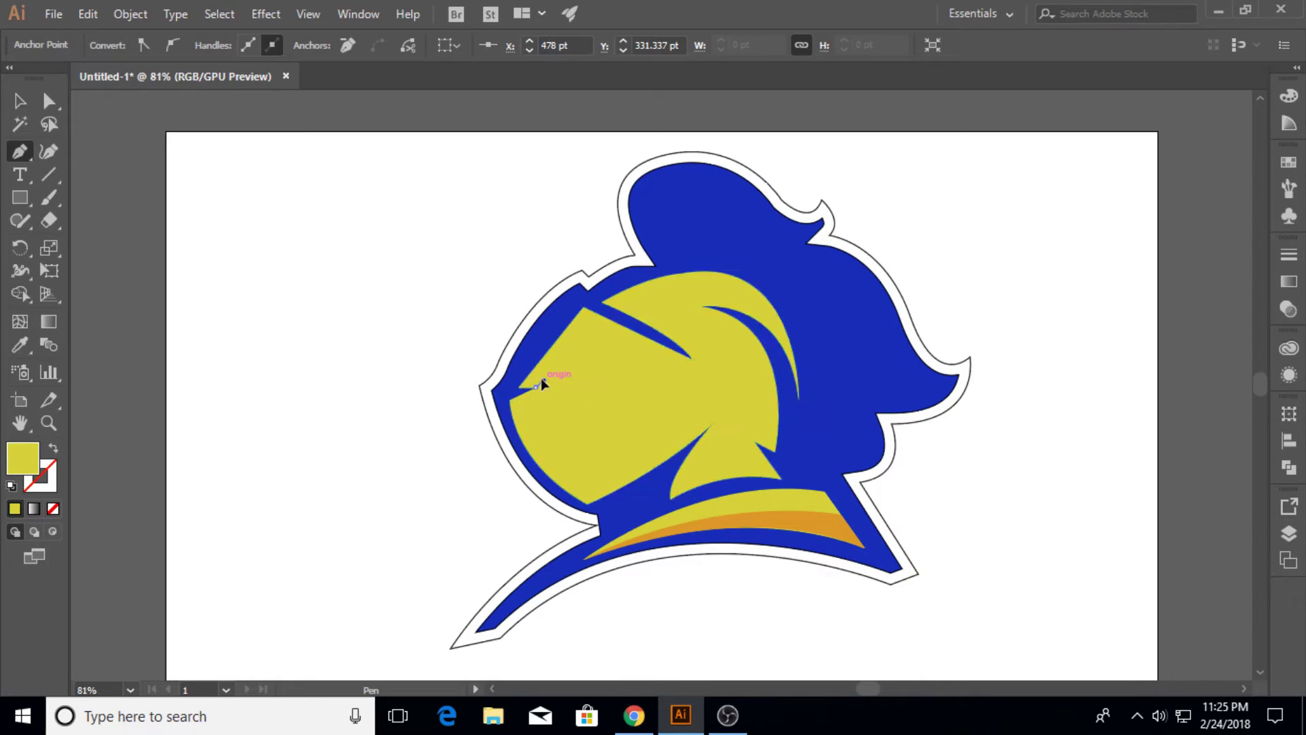
Step: Outline the eye slit with straight segments and a sharp notch at its inner end, then close the helmet path at its front starting corner
click(635, 369)
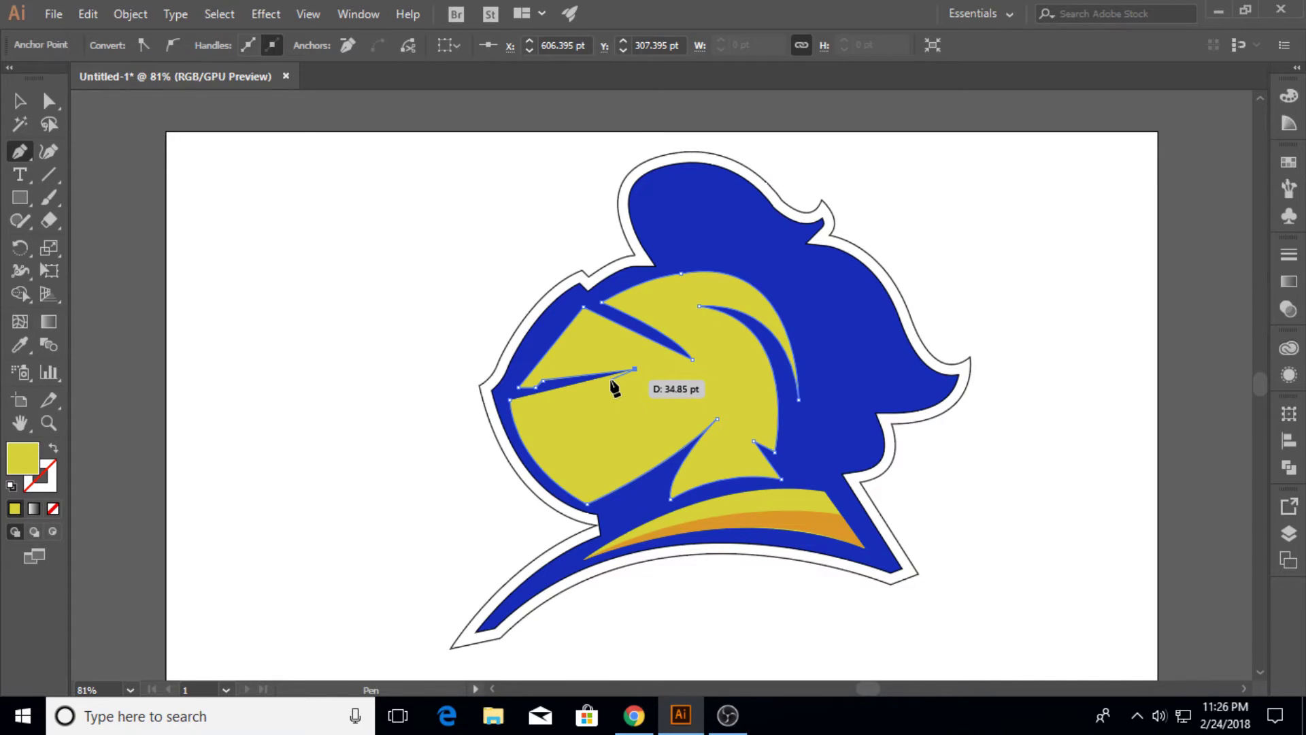
click(610, 379)
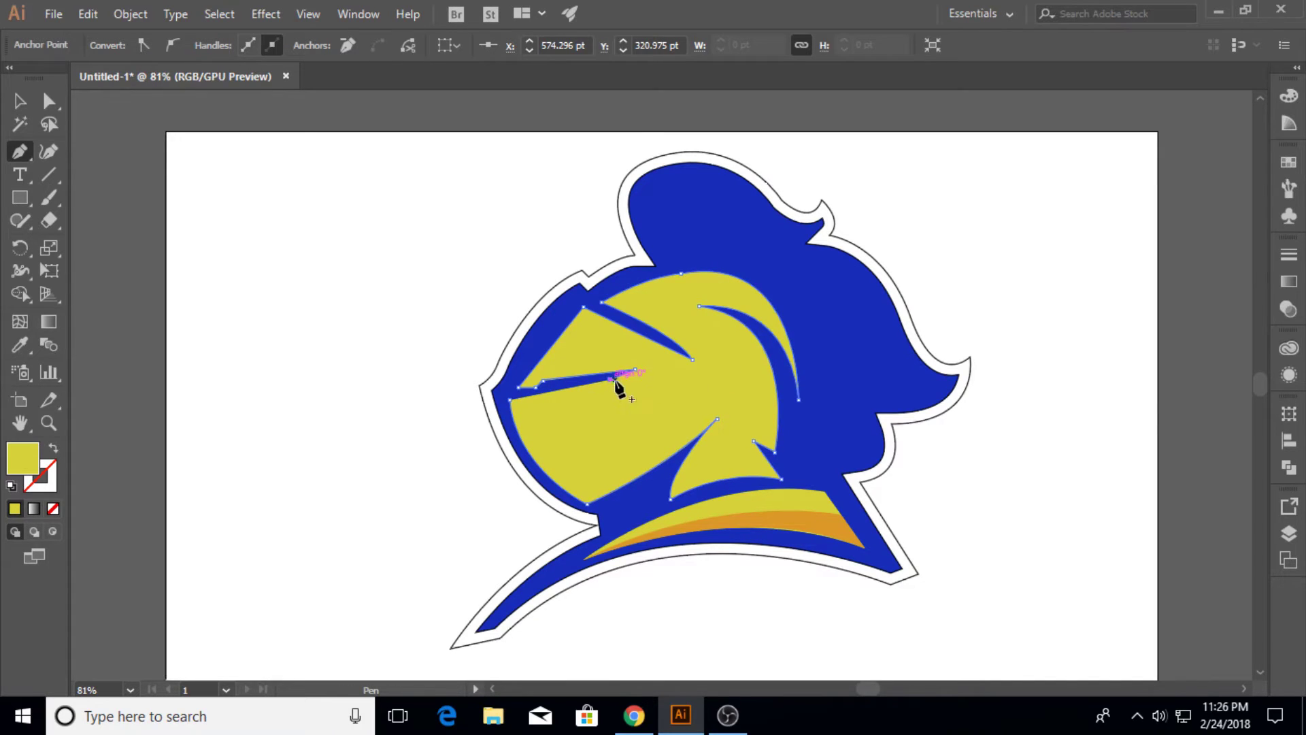
click(666, 379)
click(510, 399)
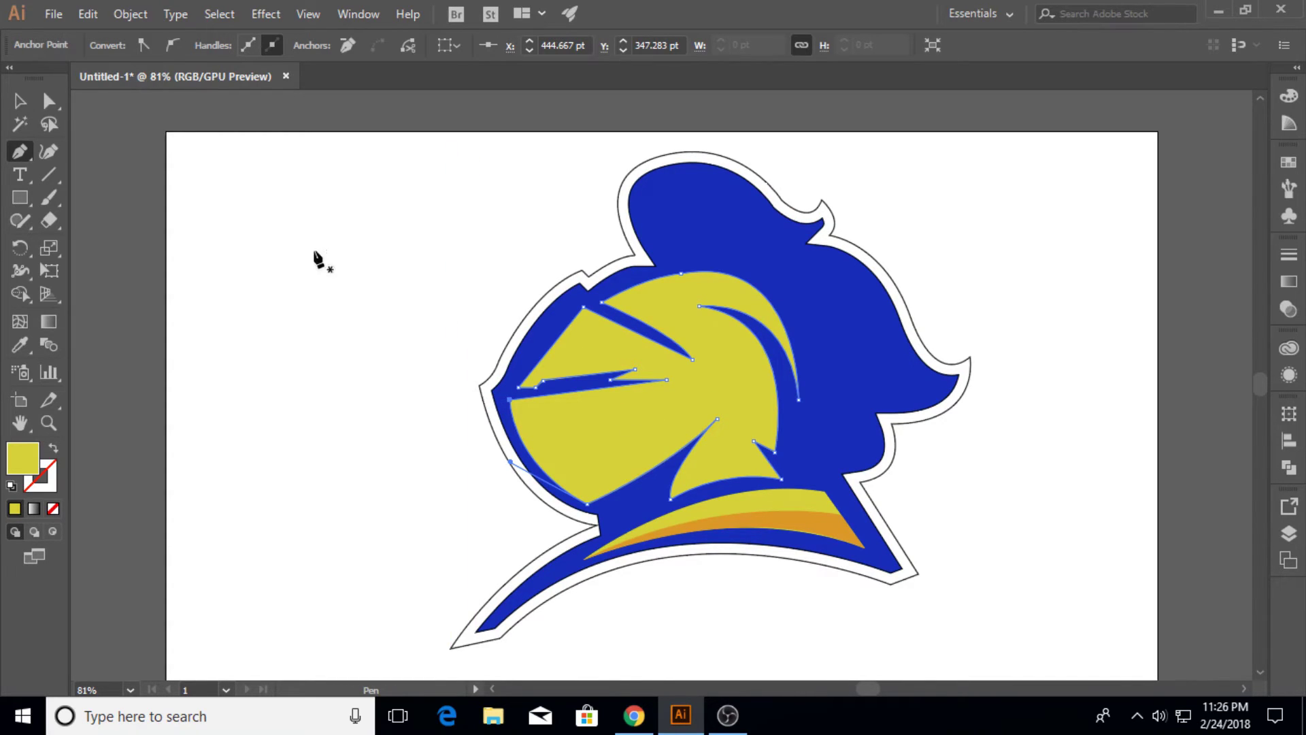
click(49, 101)
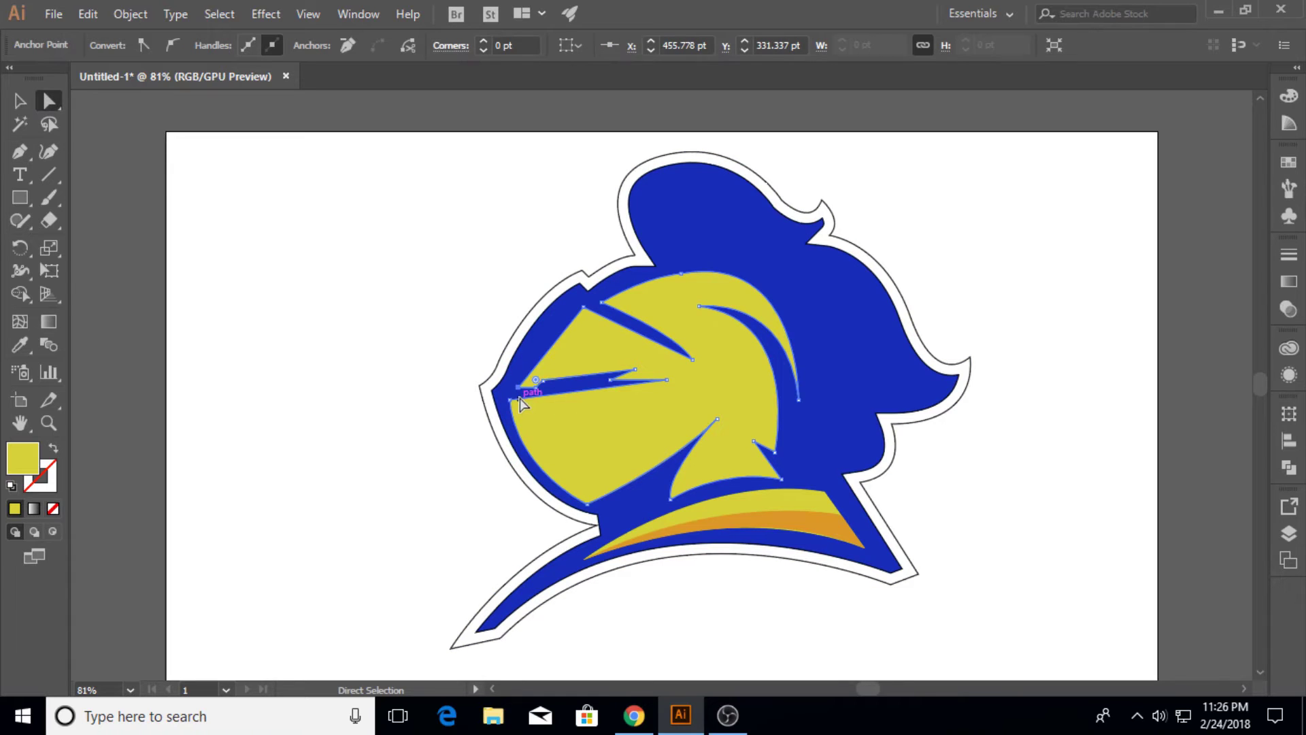
drag(517, 390, 517, 393)
click(24, 154)
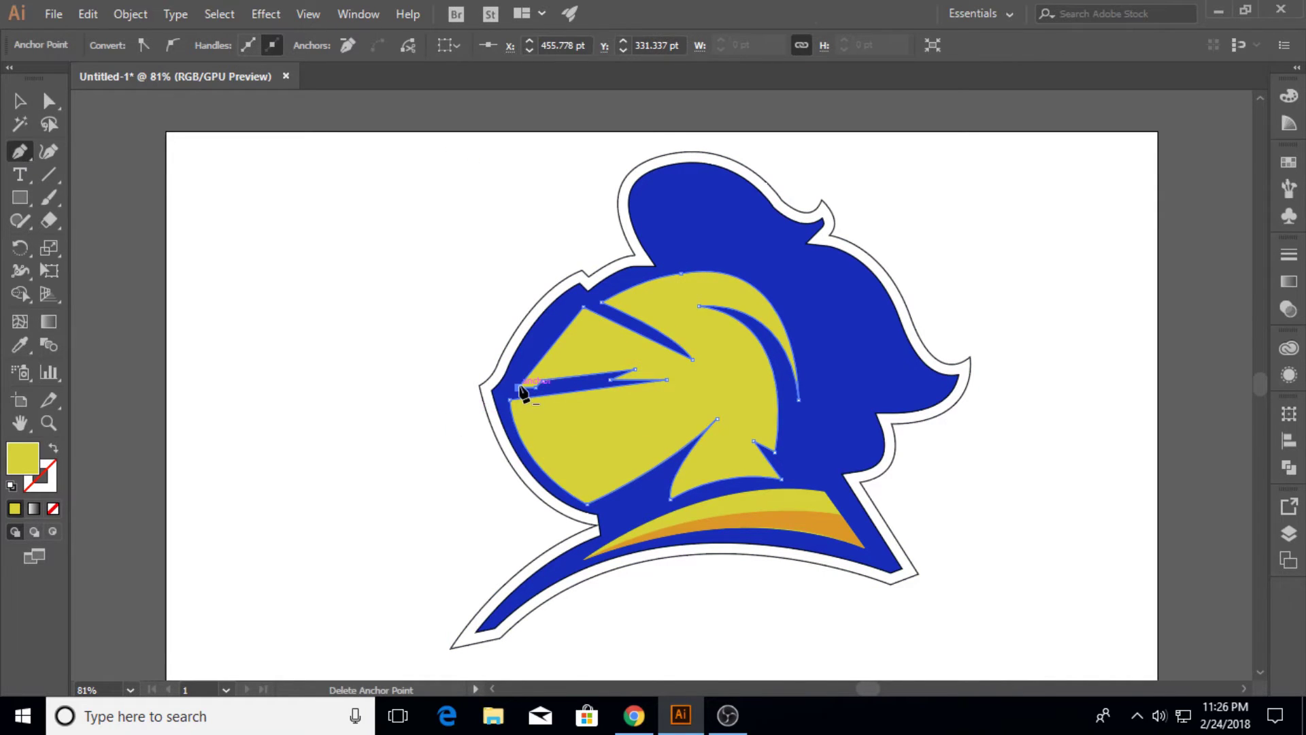
click(49, 101)
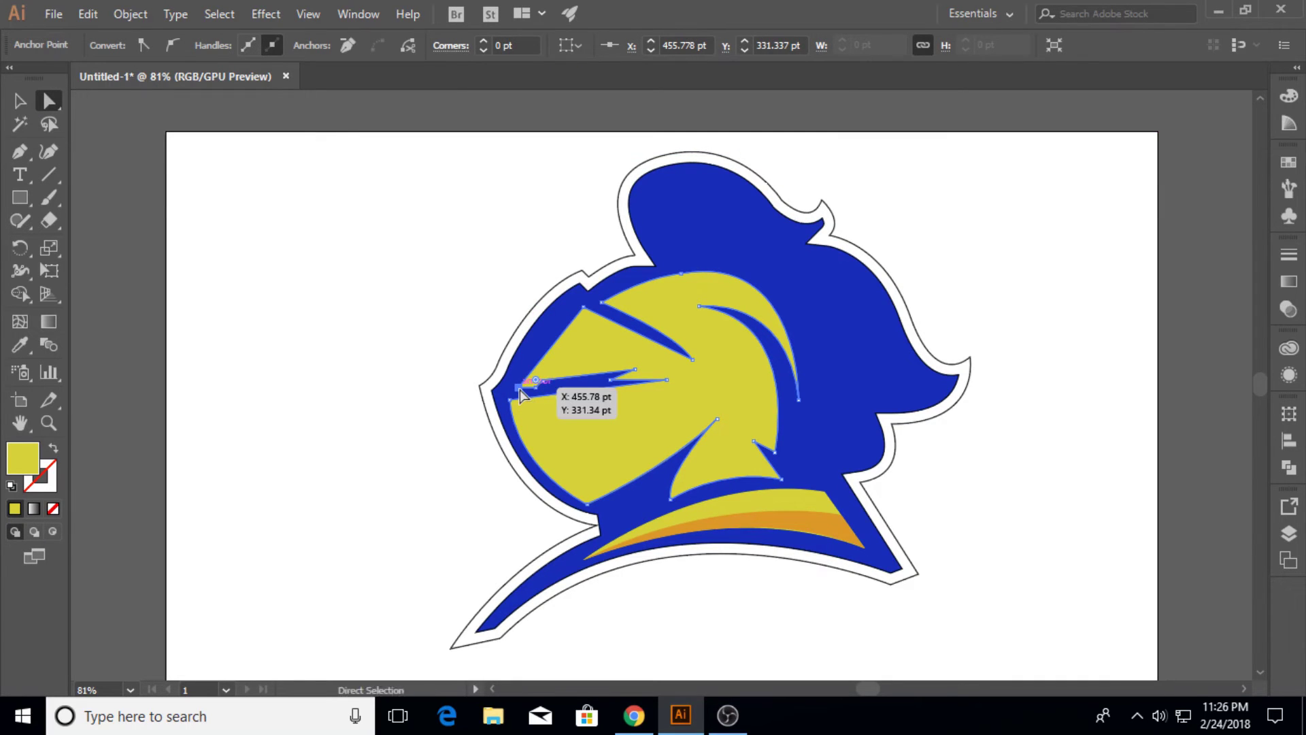
click(583, 307)
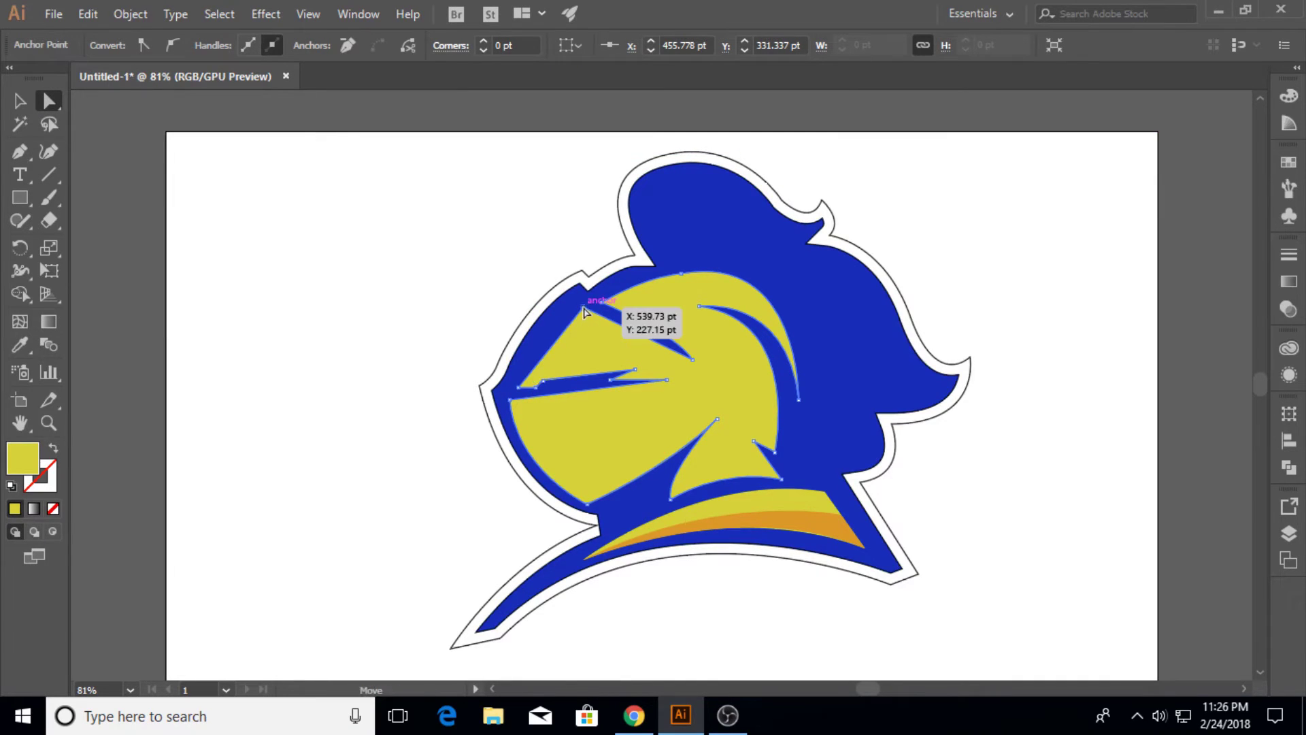
drag(510, 380, 517, 389)
click(328, 399)
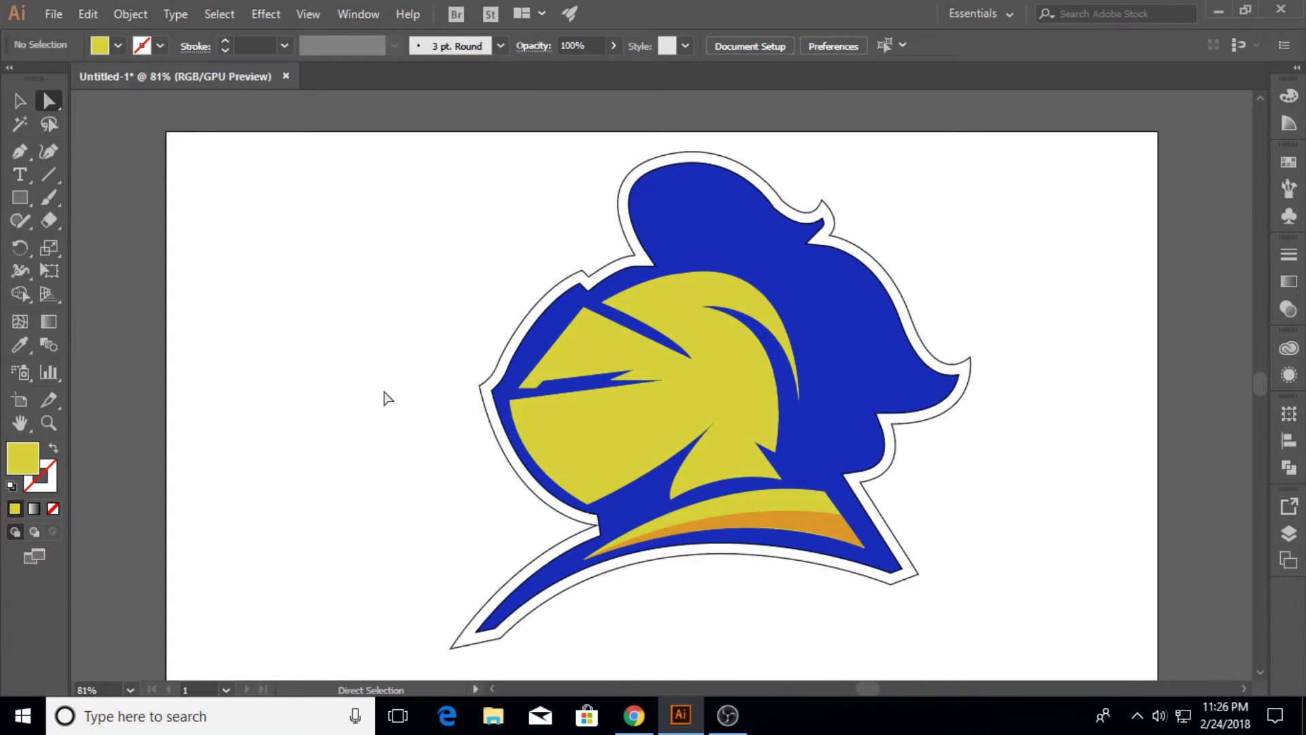
Step: Bend the straight front edge above the eye slit outward with the Curvature tool, following the blue silhouette, and deselect the helmet
click(556, 350)
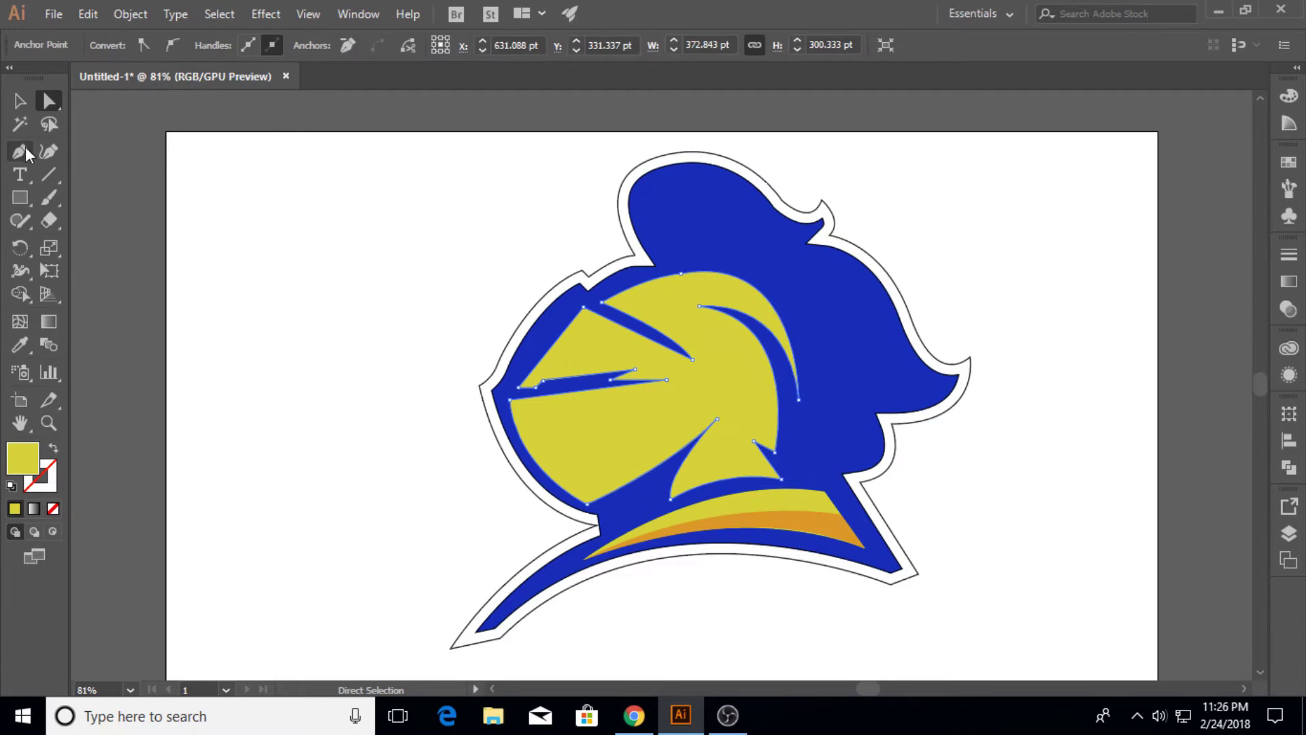
click(48, 152)
drag(551, 347, 539, 355)
click(20, 101)
click(414, 352)
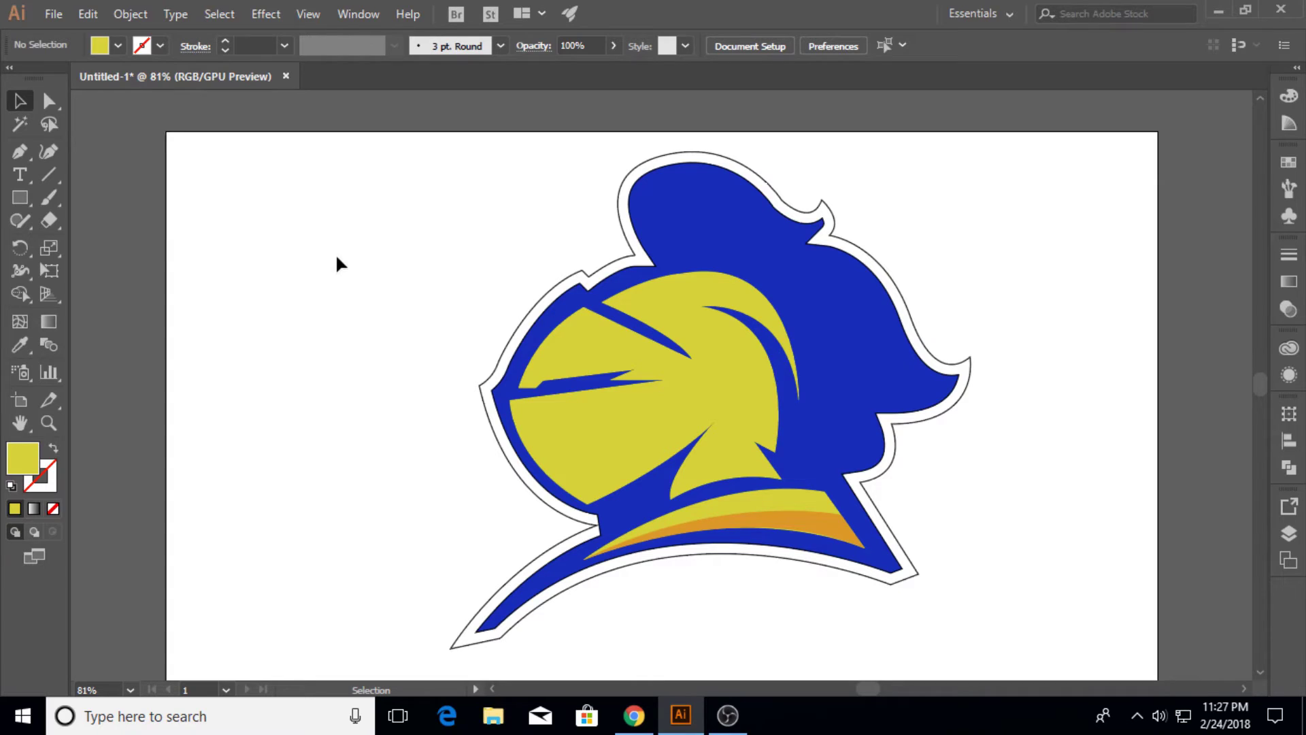
Step: Start a highlight path on the front plate above the eye slit, curving from its lower edge up to the brow gap's lower edge
click(21, 155)
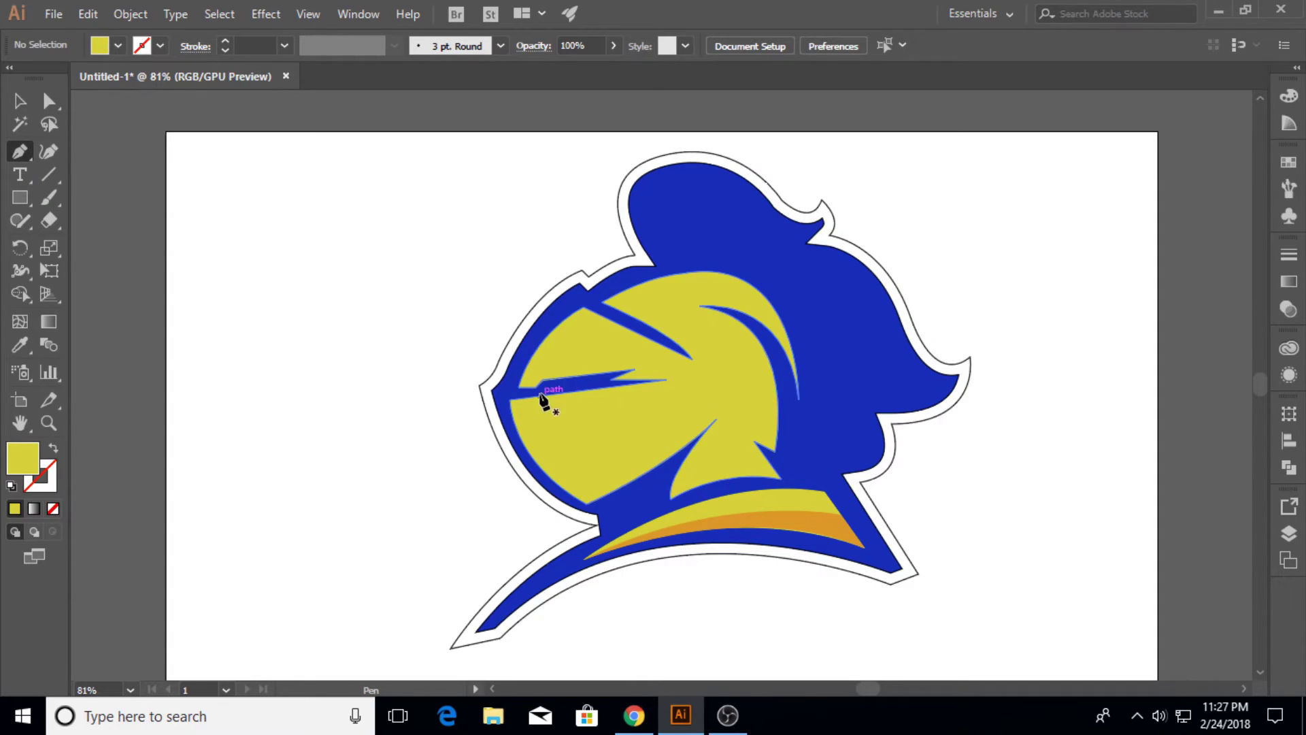
click(49, 422)
drag(522, 383, 910, 341)
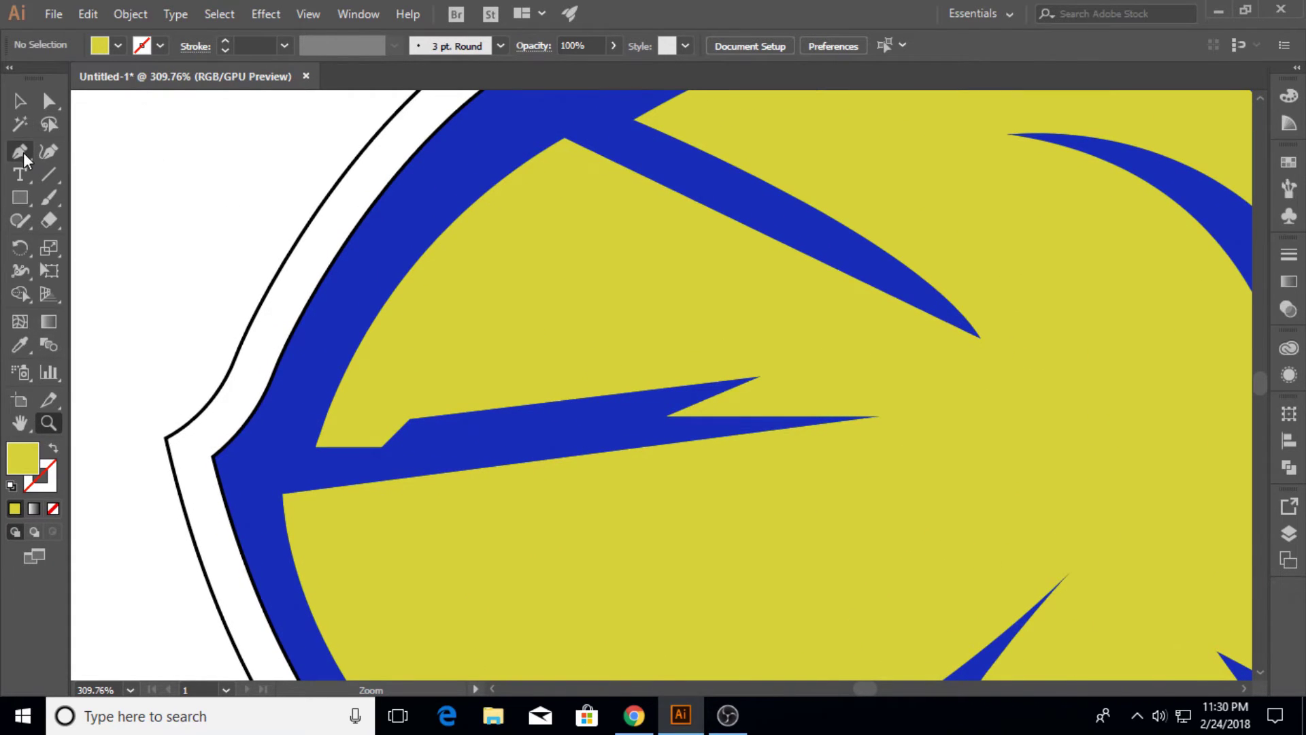
click(20, 153)
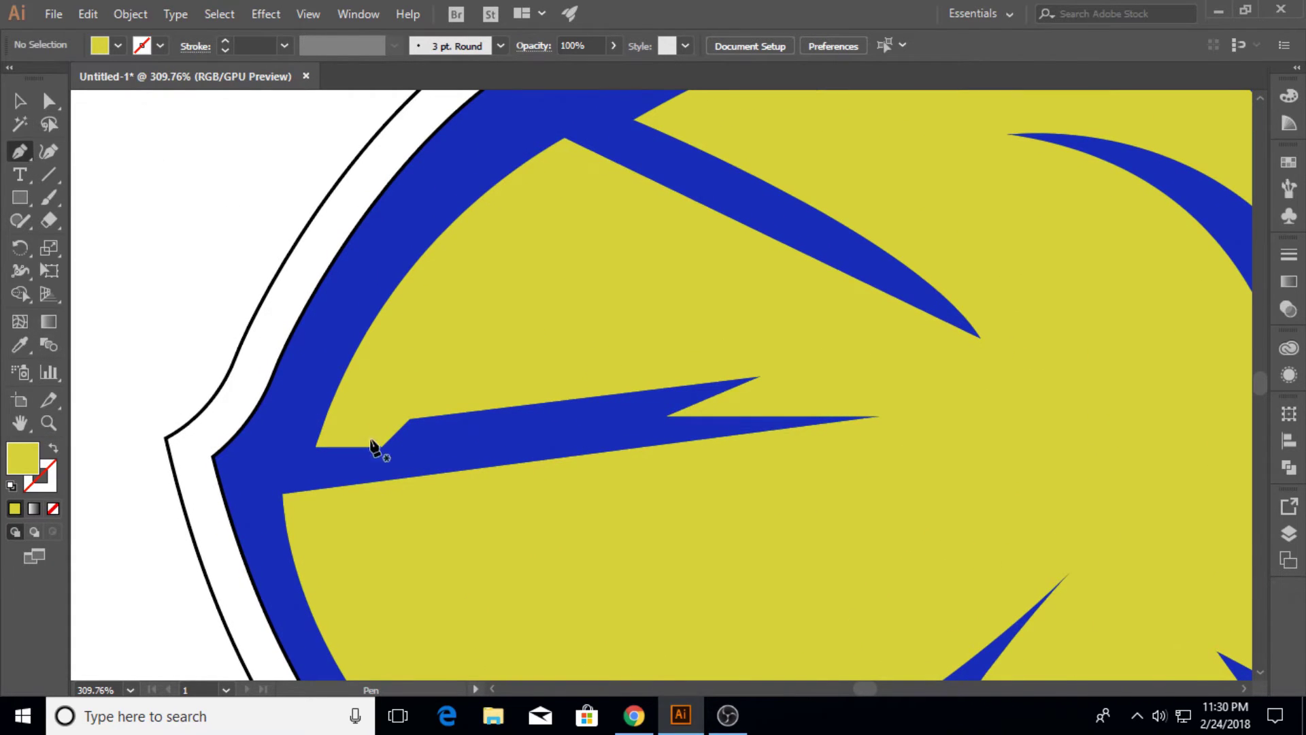
click(365, 447)
drag(390, 326, 451, 244)
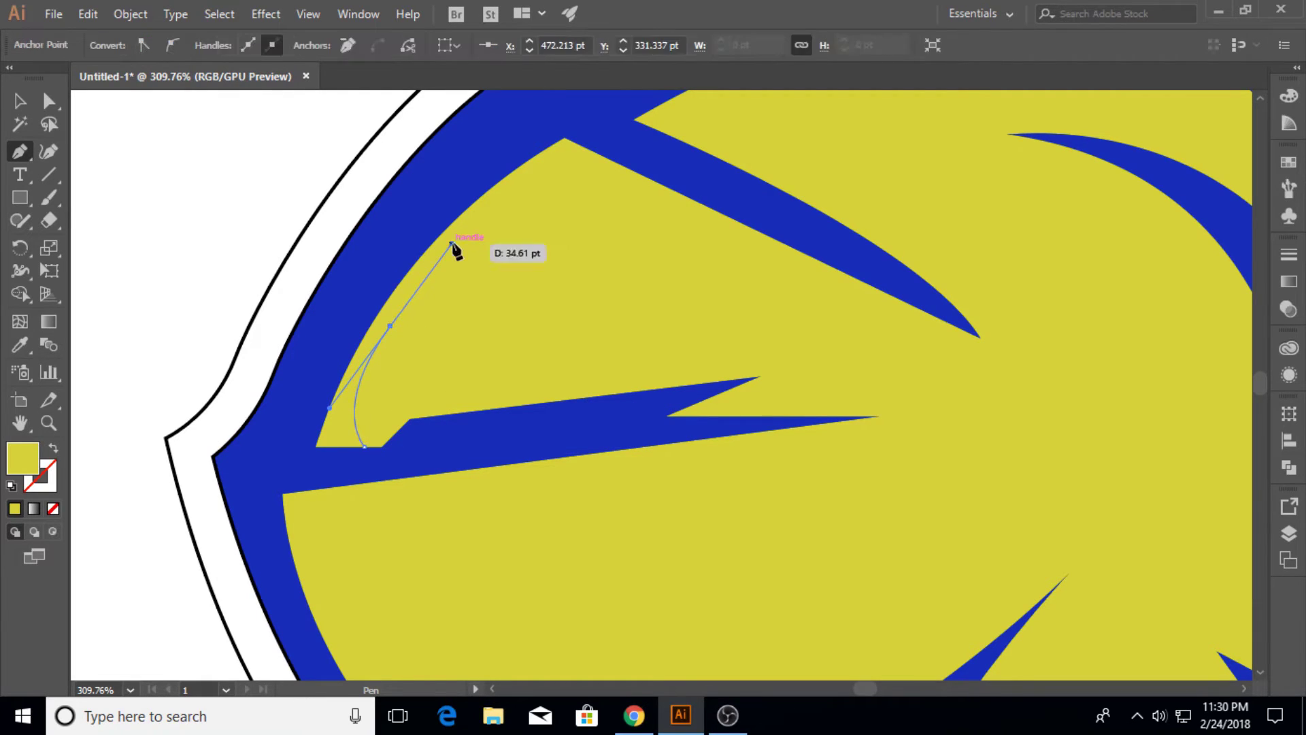
click(723, 215)
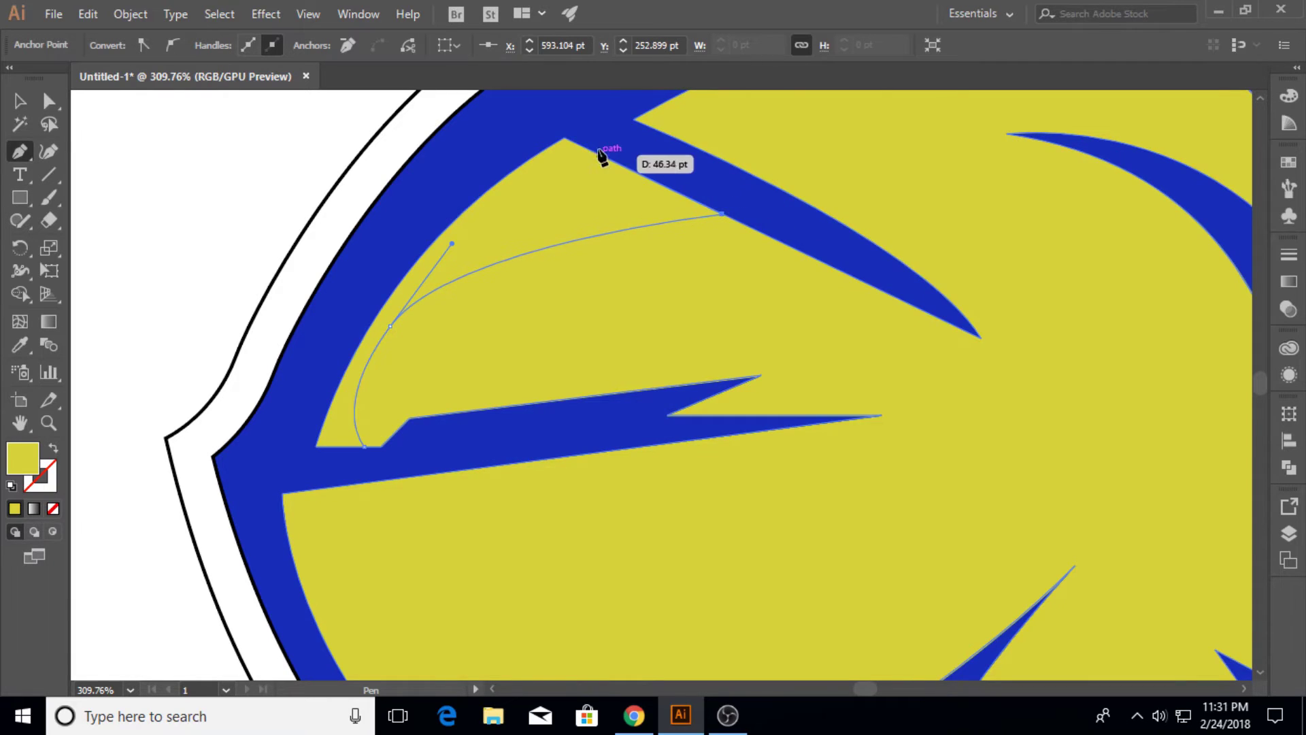
Step: Close the front-plate highlight by tracing the brow corner, the curved front edge and the short lower edge back to the starting anchor
click(564, 138)
drag(317, 448, 245, 668)
click(316, 447)
click(364, 447)
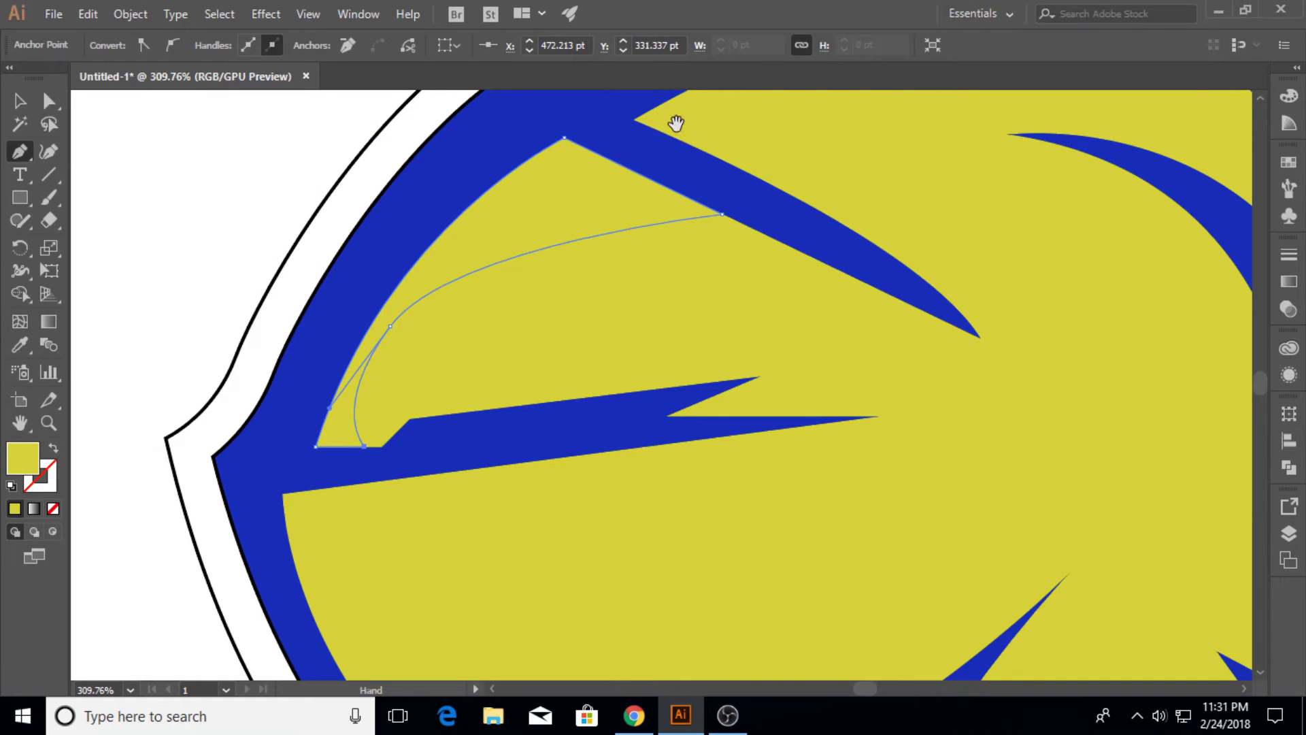
Step: Start a second highlight path at the brow gap's upper edge and arc it across the crown to a corner on the crescent gap's inner edge
drag(690, 114, 311, 333)
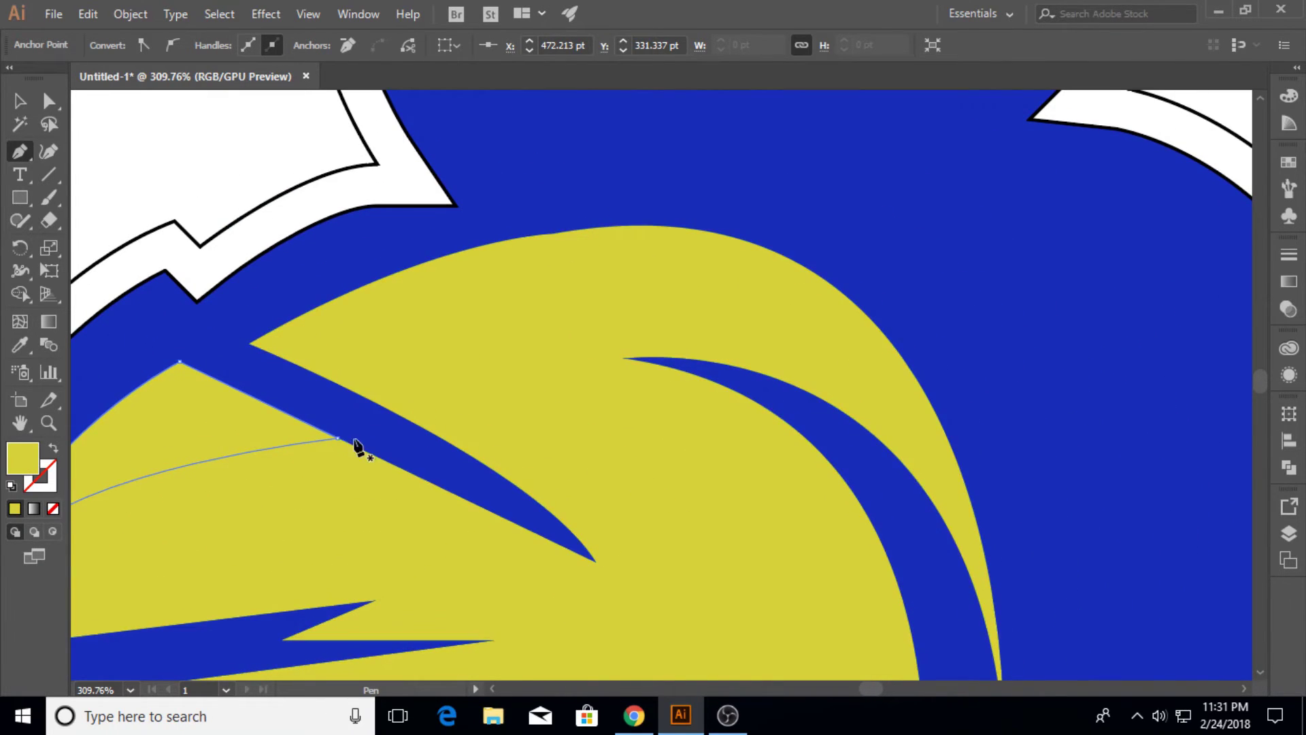
click(430, 430)
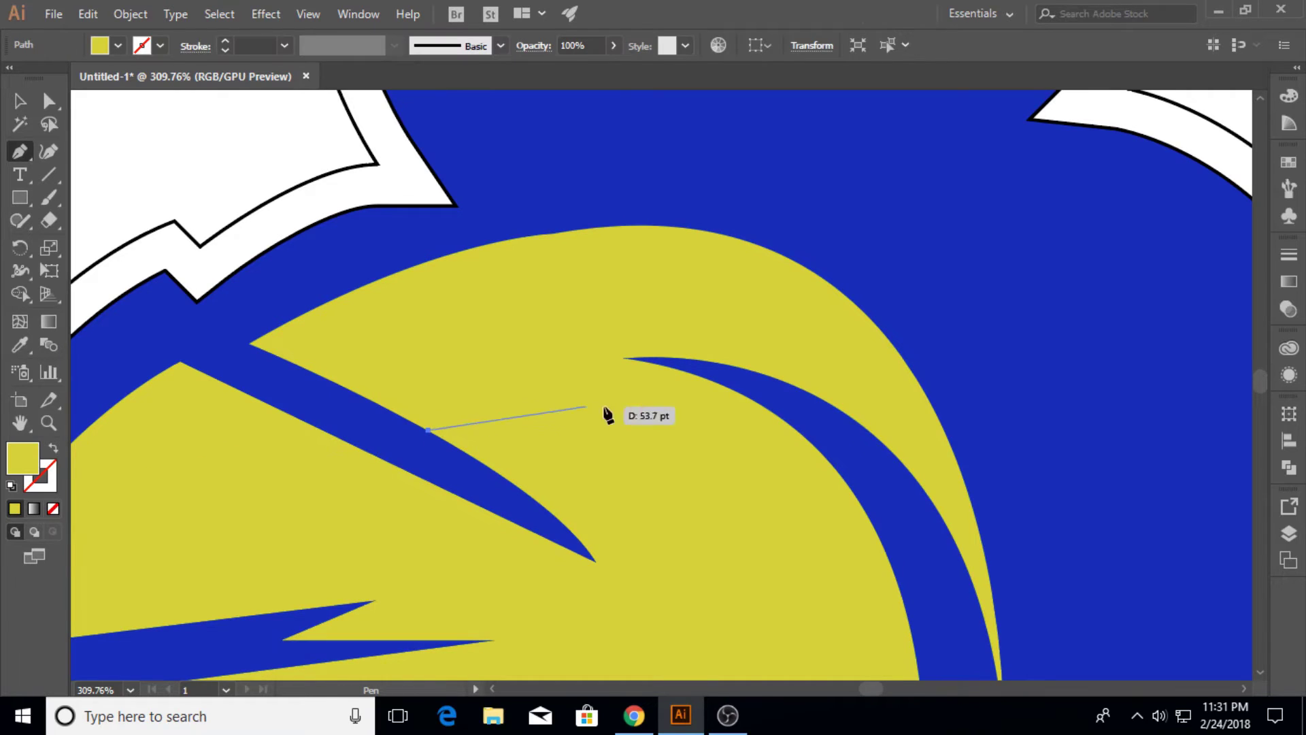
drag(819, 450, 985, 558)
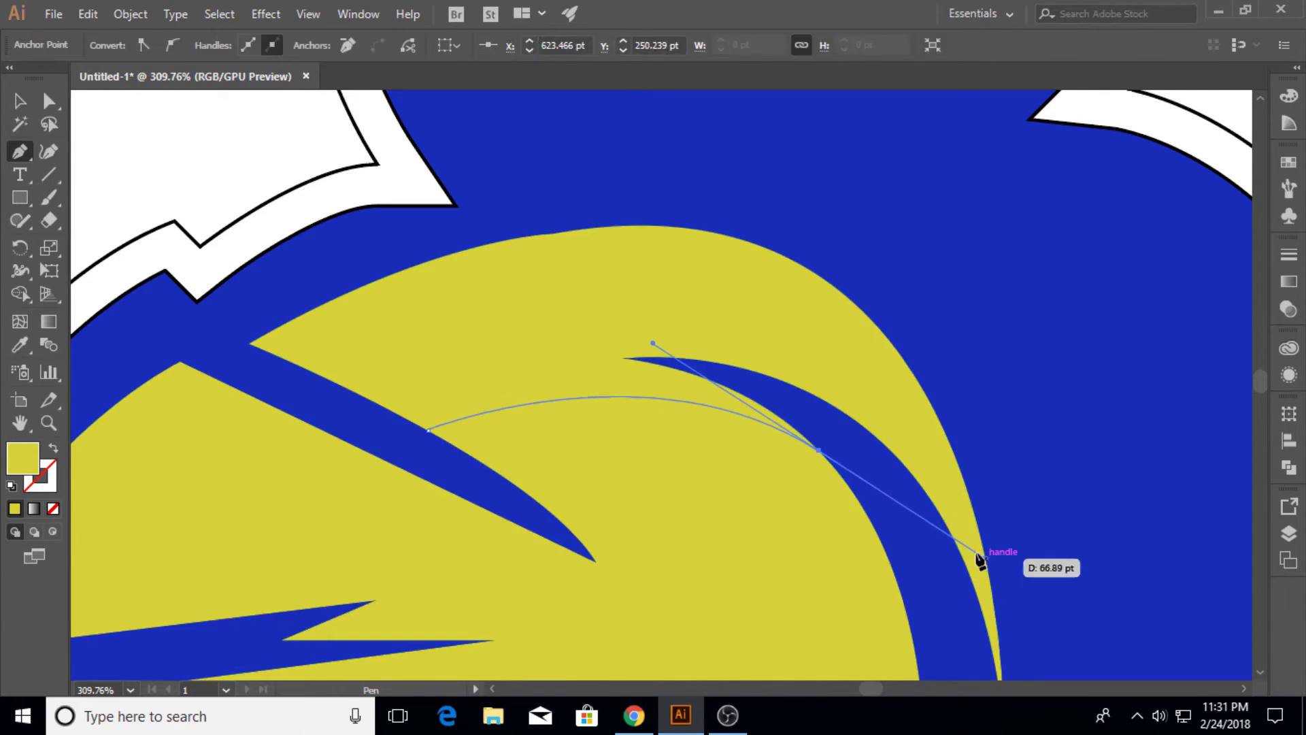
click(819, 451)
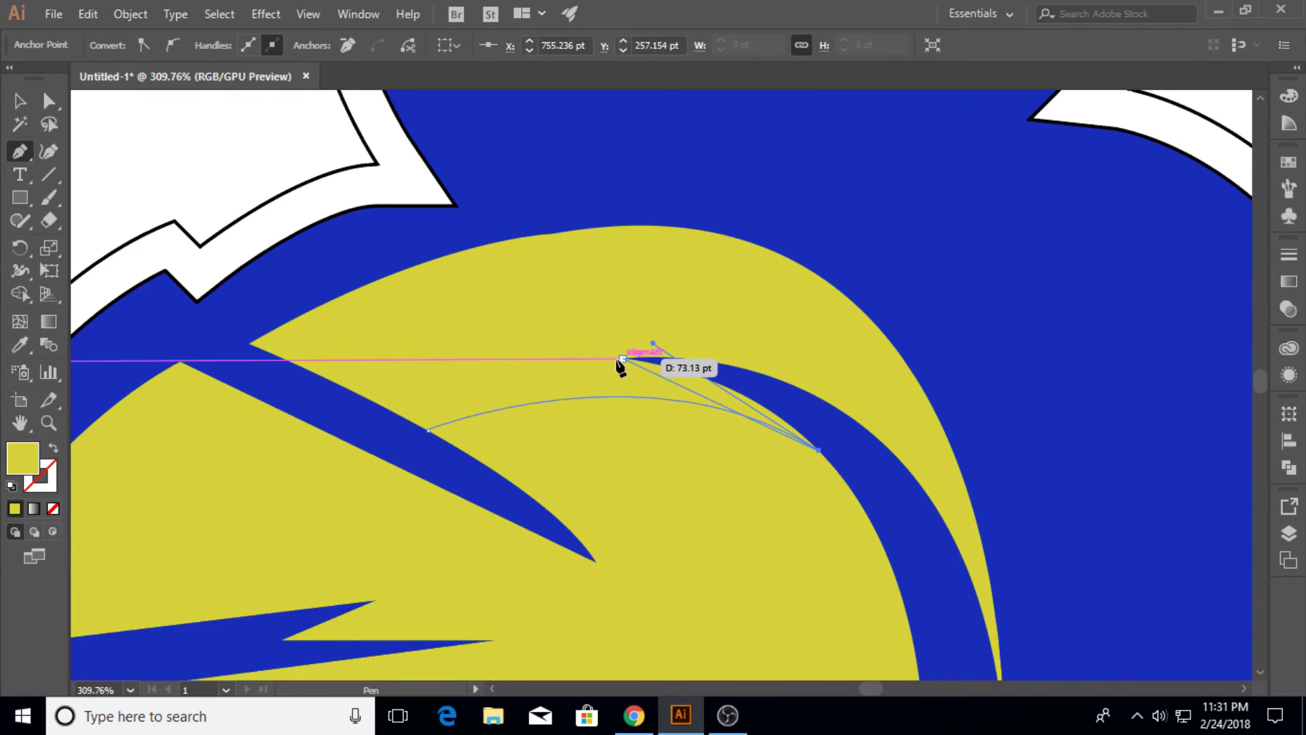
Step: Curve the crown highlight path back past the crescent gap's tip, then up and over to a corner on the helmet's outer crown edge
drag(541, 352, 340, 356)
drag(589, 330, 1033, 345)
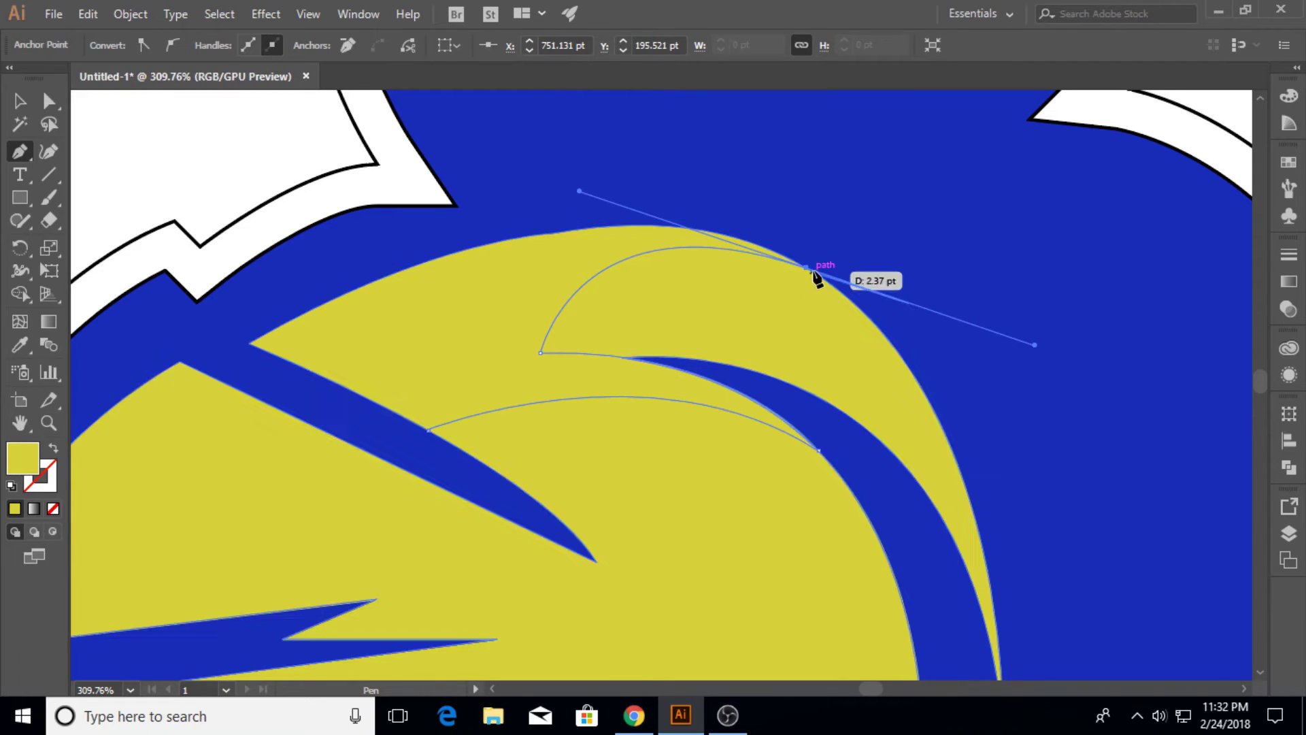
click(806, 267)
drag(251, 344, 297, 419)
click(53, 423)
drag(677, 359, 405, 340)
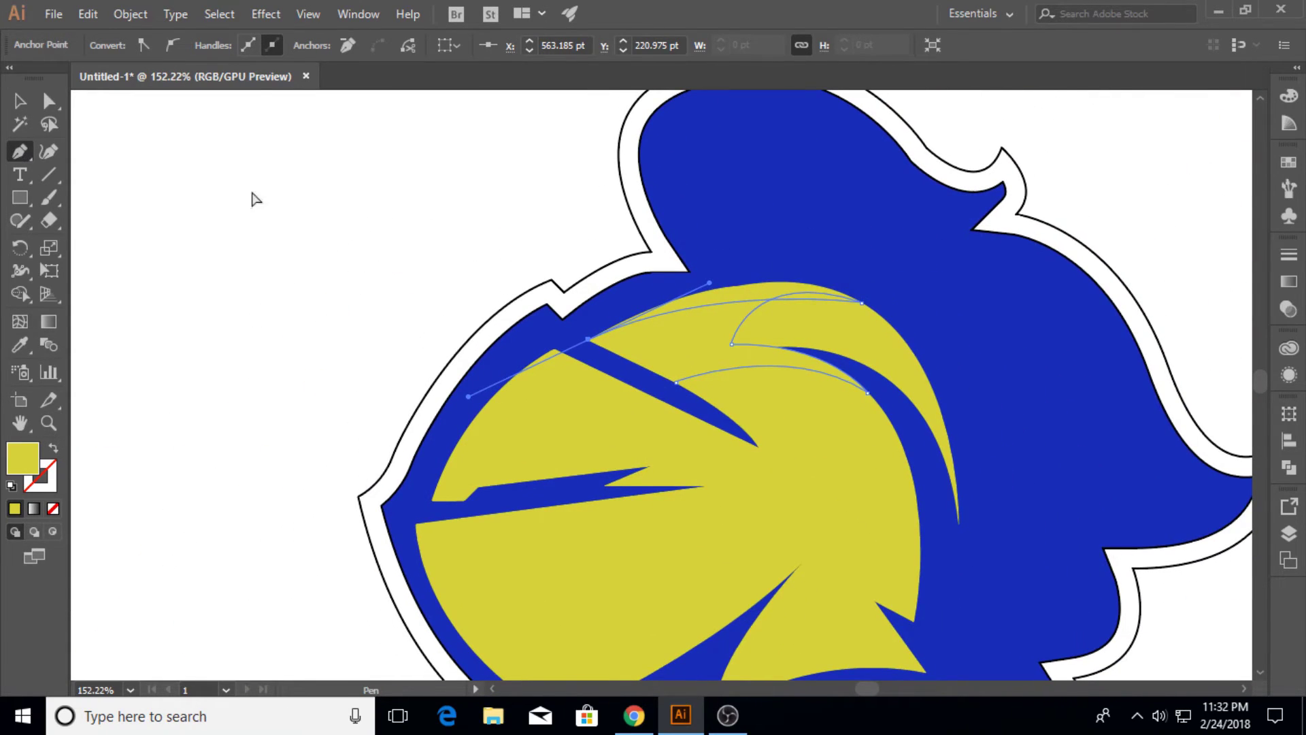
key(ctrl+z)
Step: Arc the crown highlight path along the helmet's outer edge to the forehead corner, close it at the brow gap, and deselect it
drag(589, 340, 397, 452)
click(676, 384)
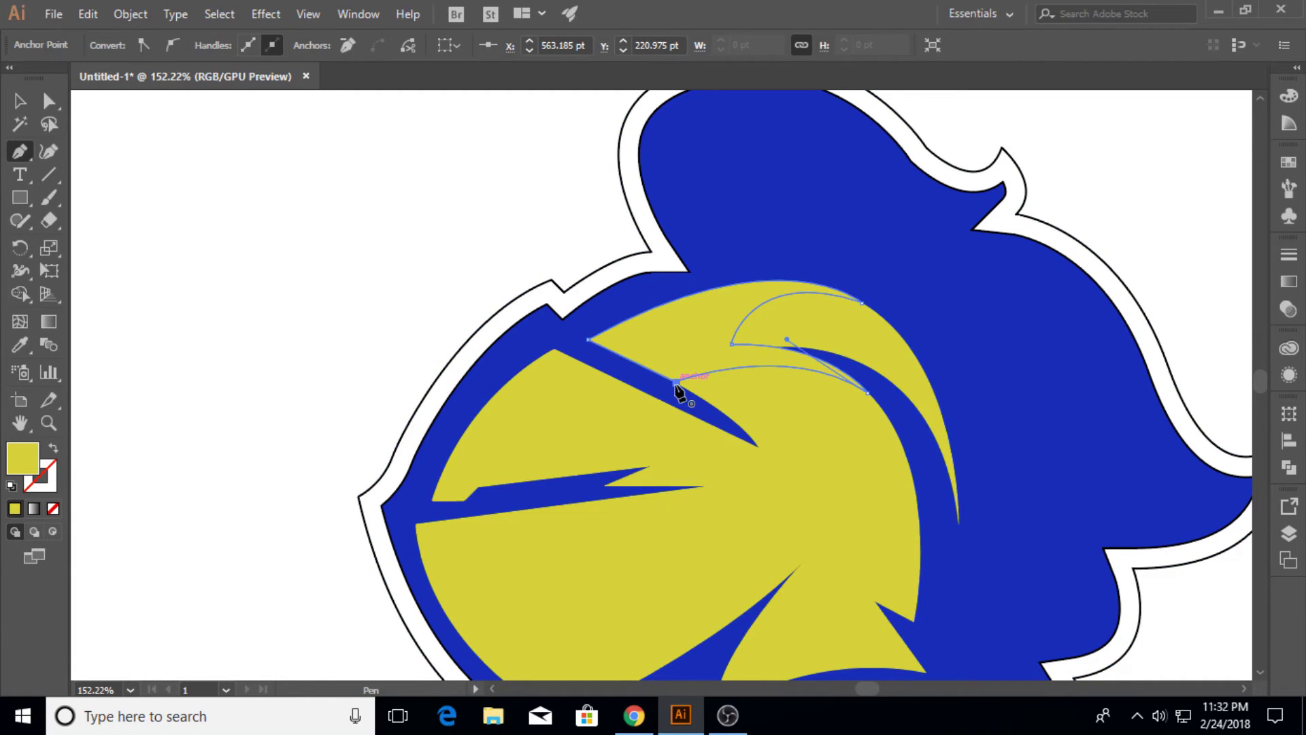
click(32, 108)
click(312, 287)
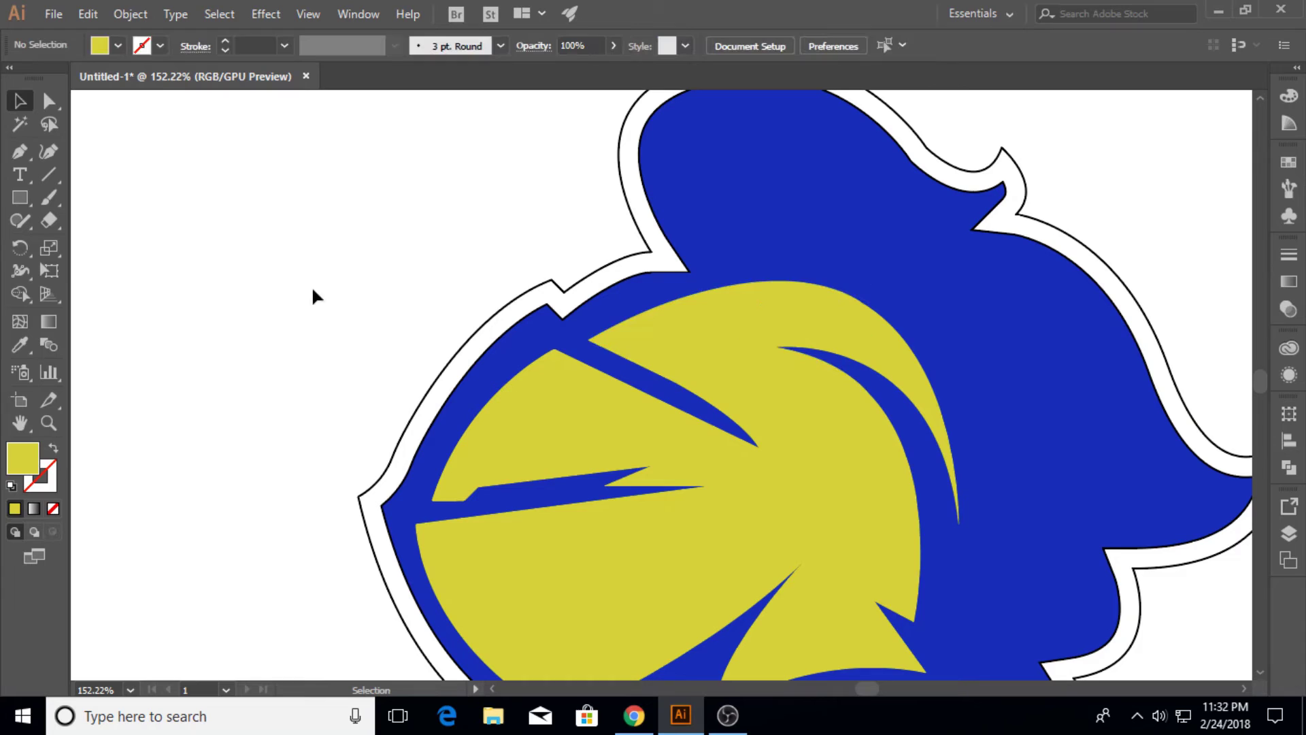
Step: Select the front-plate and crown highlight shapes together and fill them with white
click(537, 382)
shift+click(698, 329)
double_click(27, 454)
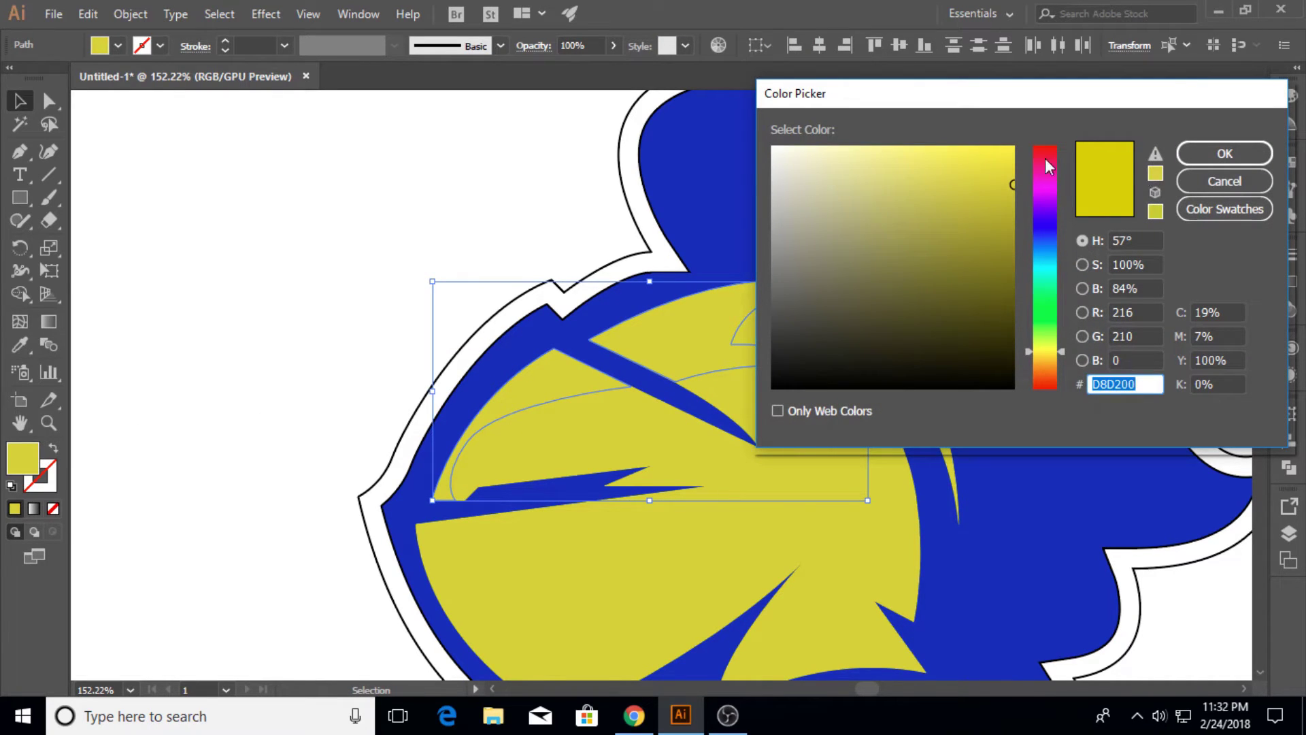
mouse_move(952, 179)
mouse_down()
mouse_move(781, 164)
mouse_move(773, 150)
mouse_up()
click(1204, 154)
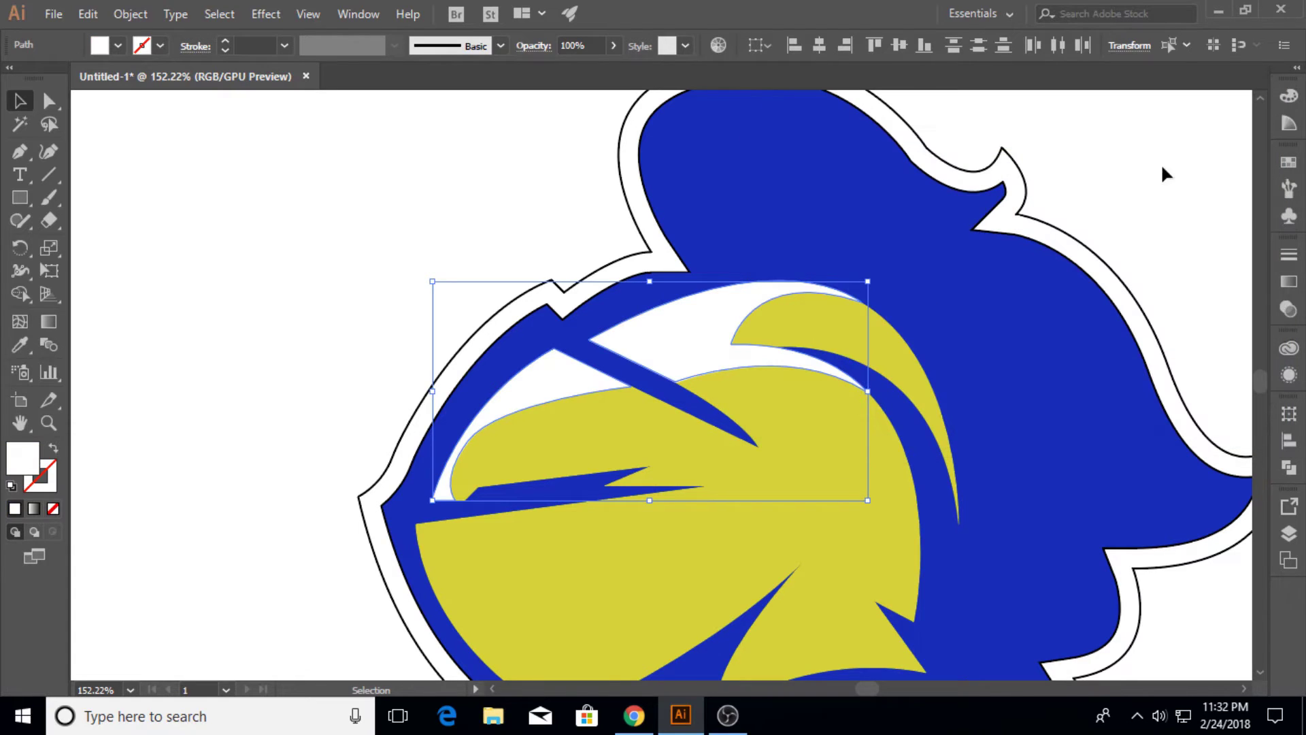
Step: Set the opacity of both white highlight shapes to 50% and deselect them
click(1289, 288)
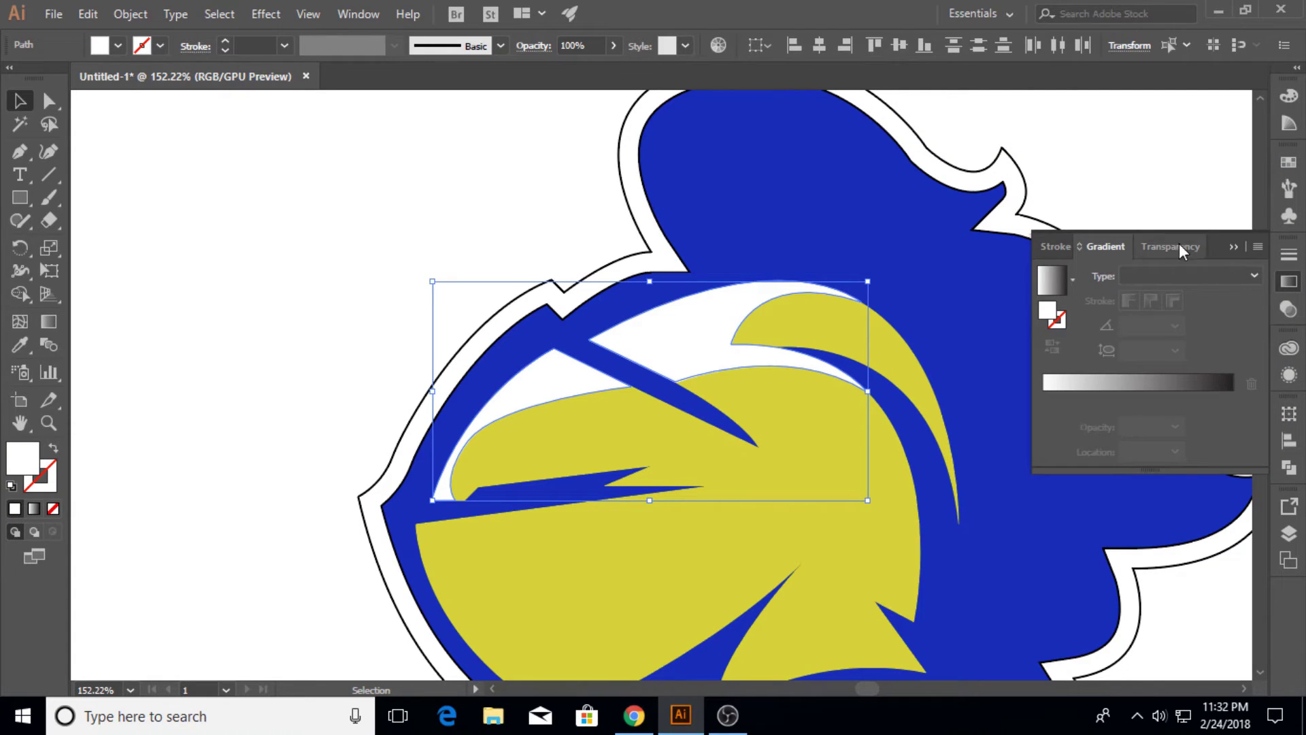
click(1290, 309)
text(50)
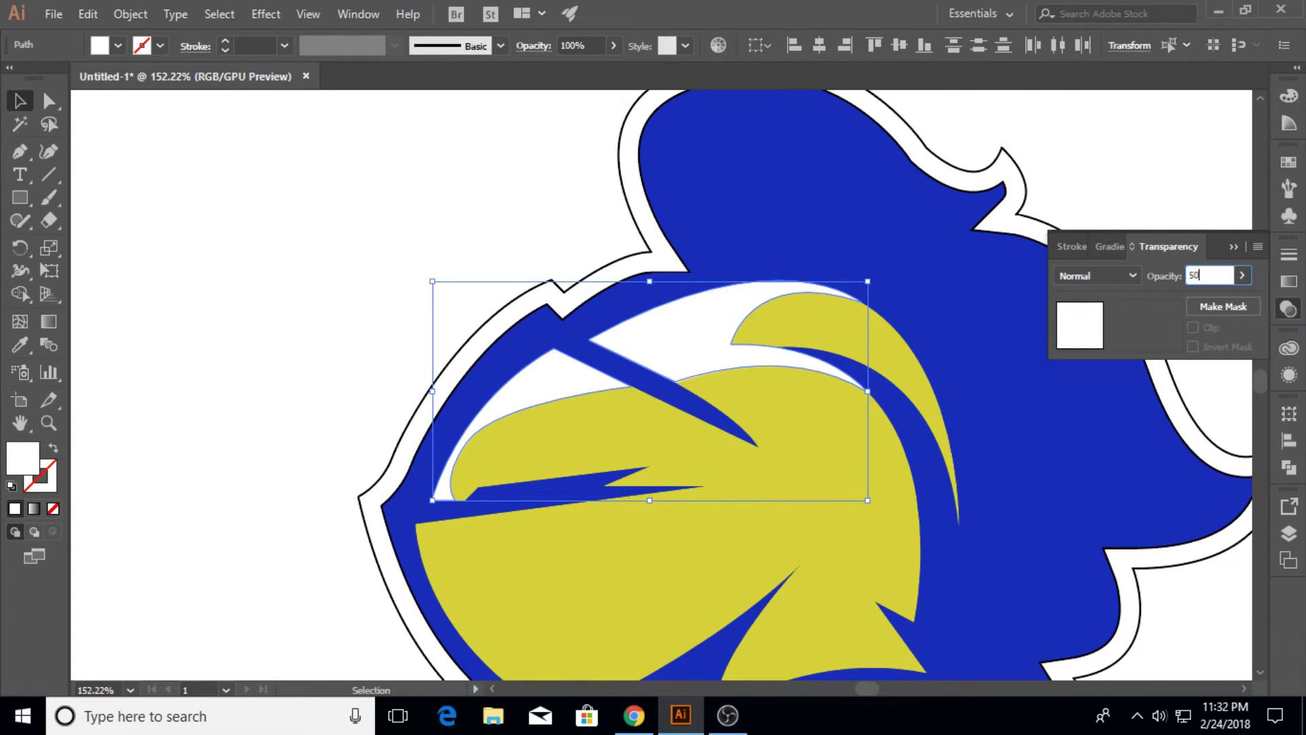
key(Return)
click(443, 225)
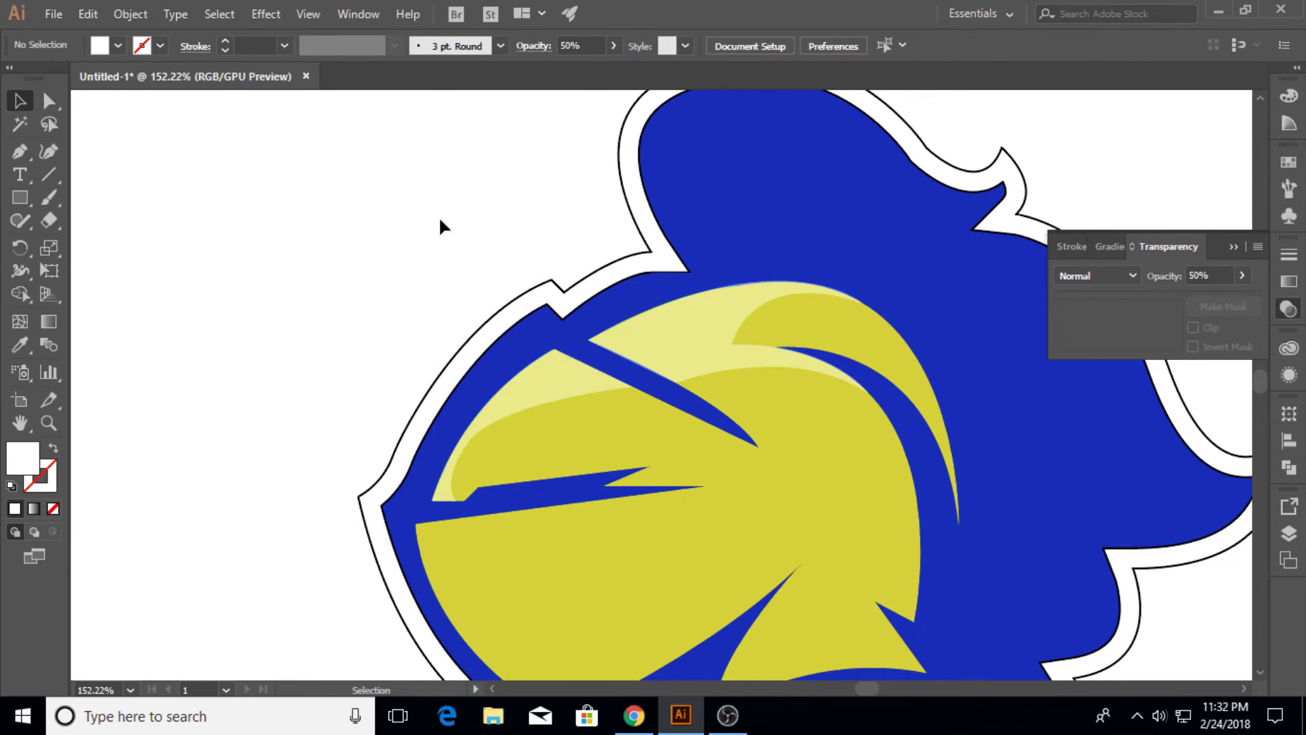
click(1184, 241)
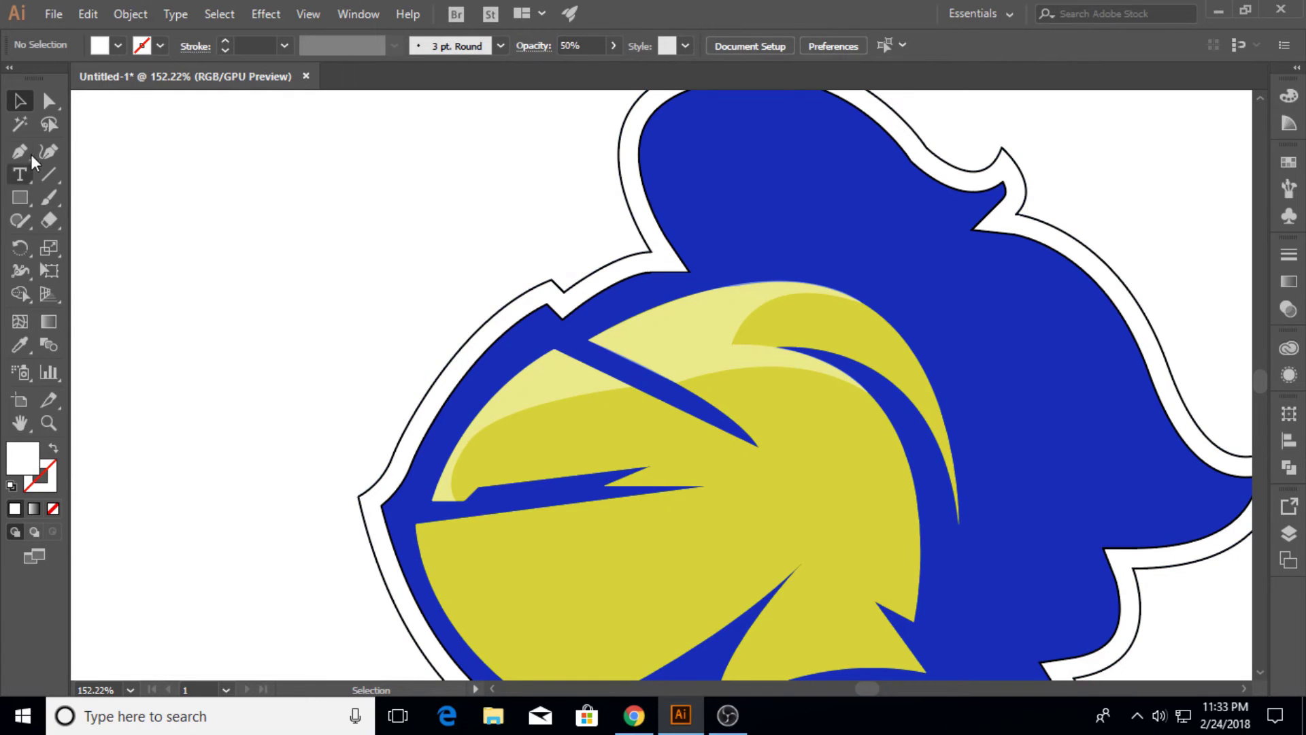
click(49, 423)
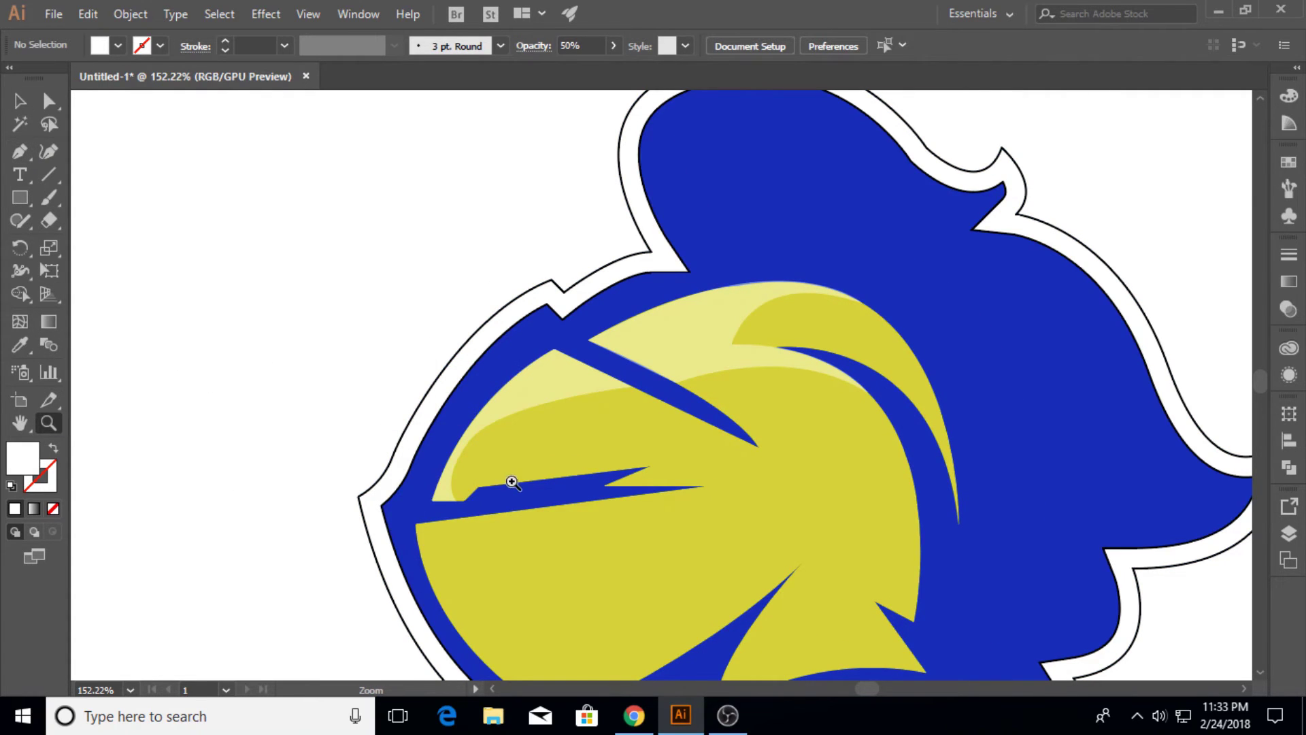
Step: Draw a thin sliver with the Pen tool along the eye slit's upper edge, from the notch past the upper prong to the slit's front corner and back
drag(511, 481, 778, 465)
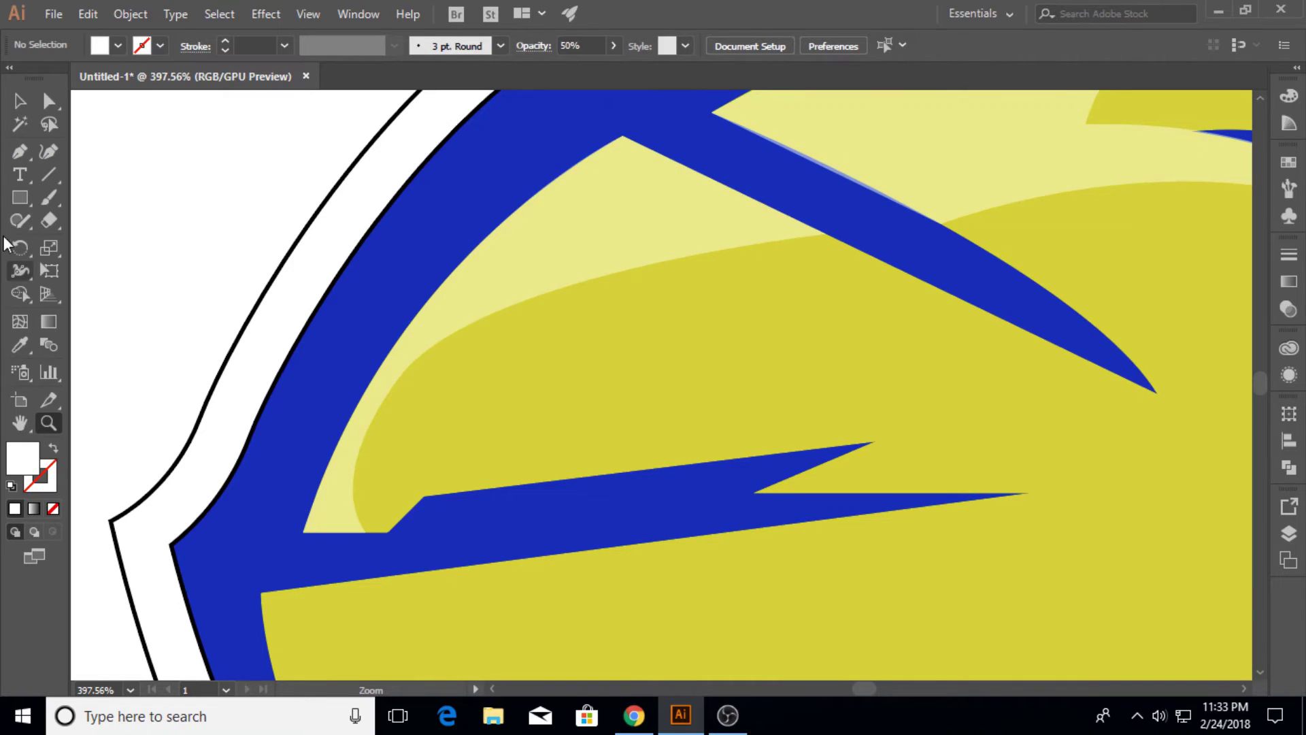
click(20, 151)
click(753, 491)
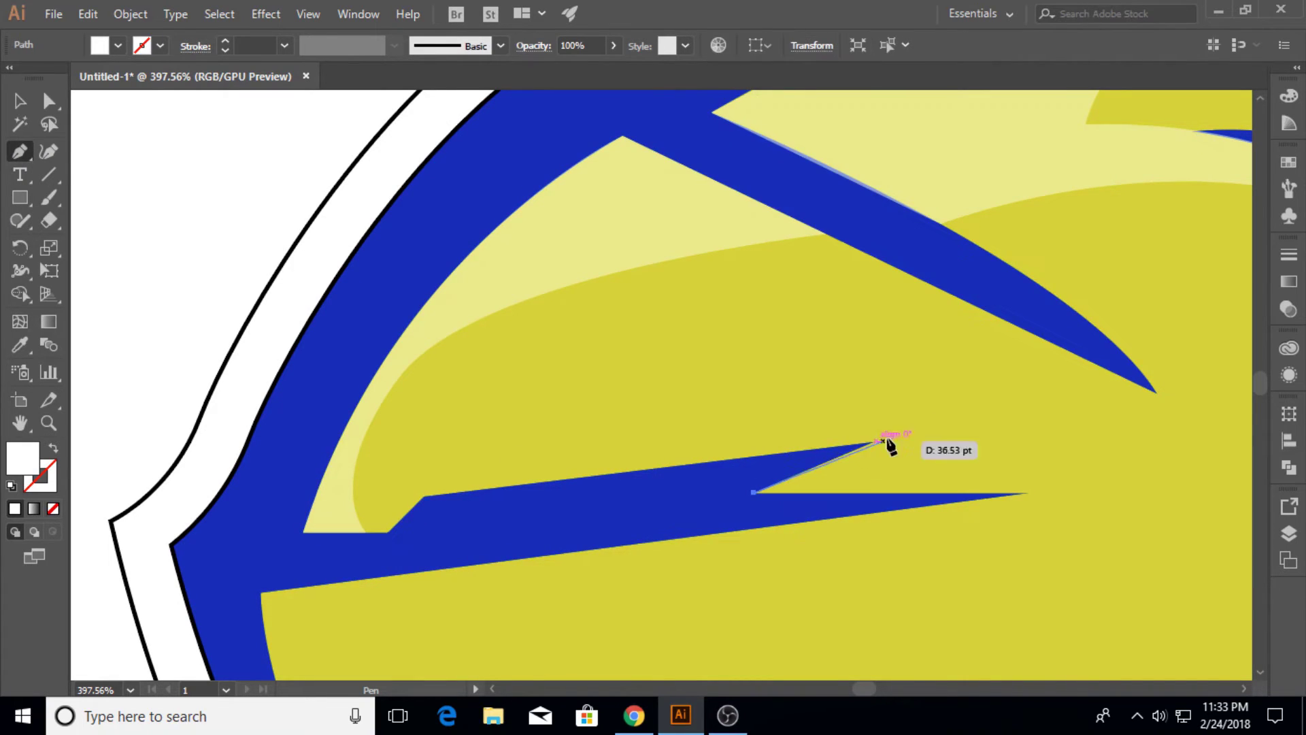
click(976, 422)
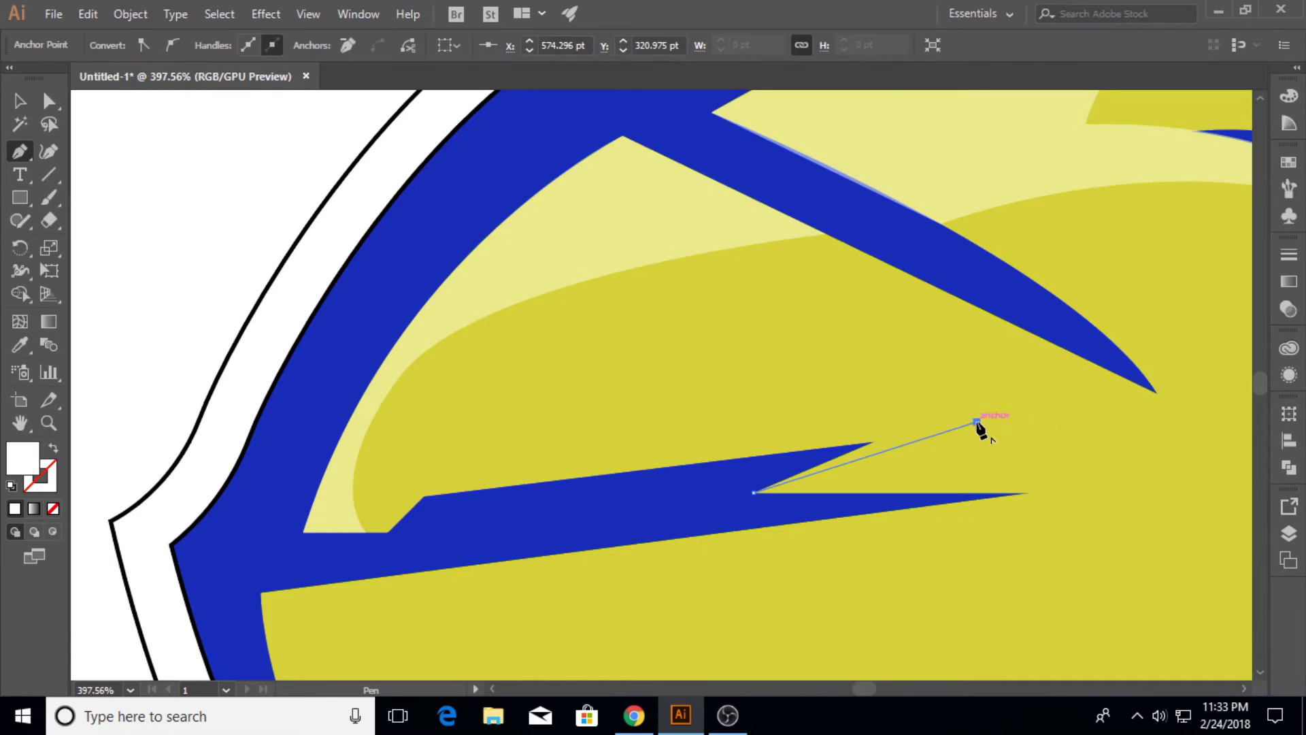
click(419, 487)
click(387, 531)
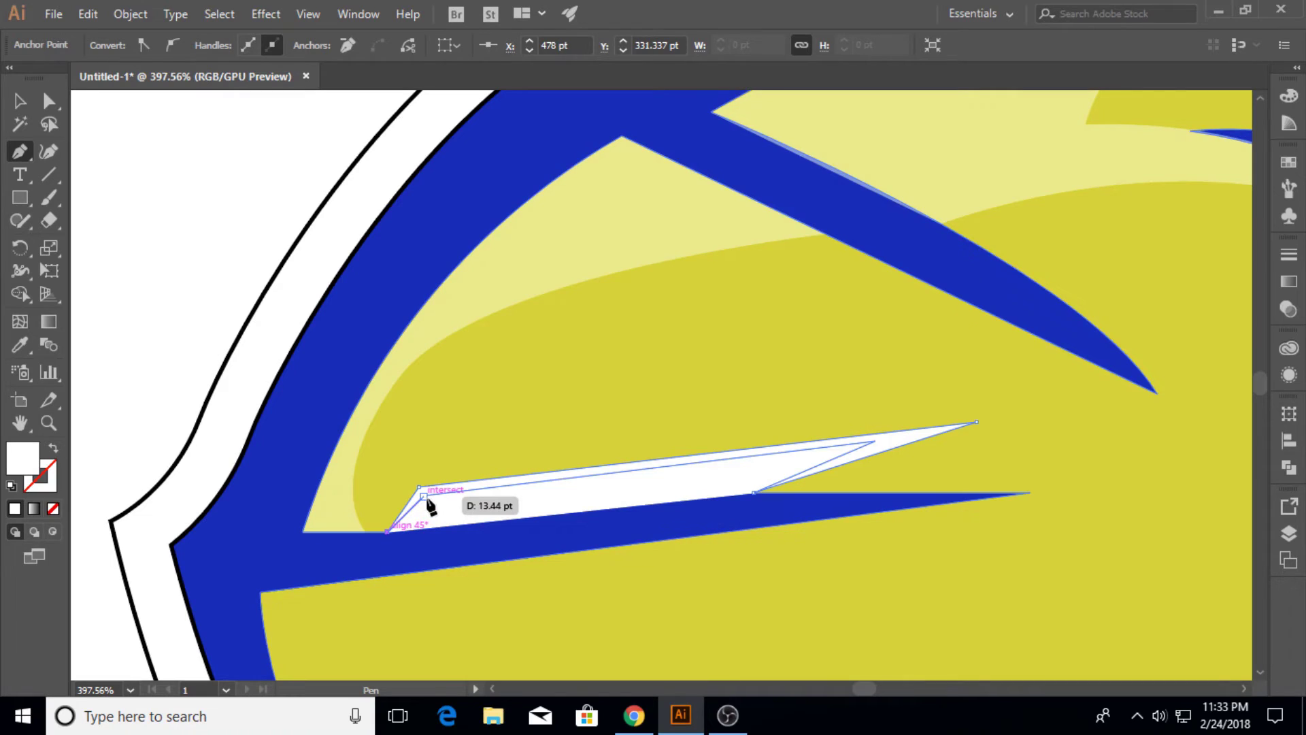
click(423, 496)
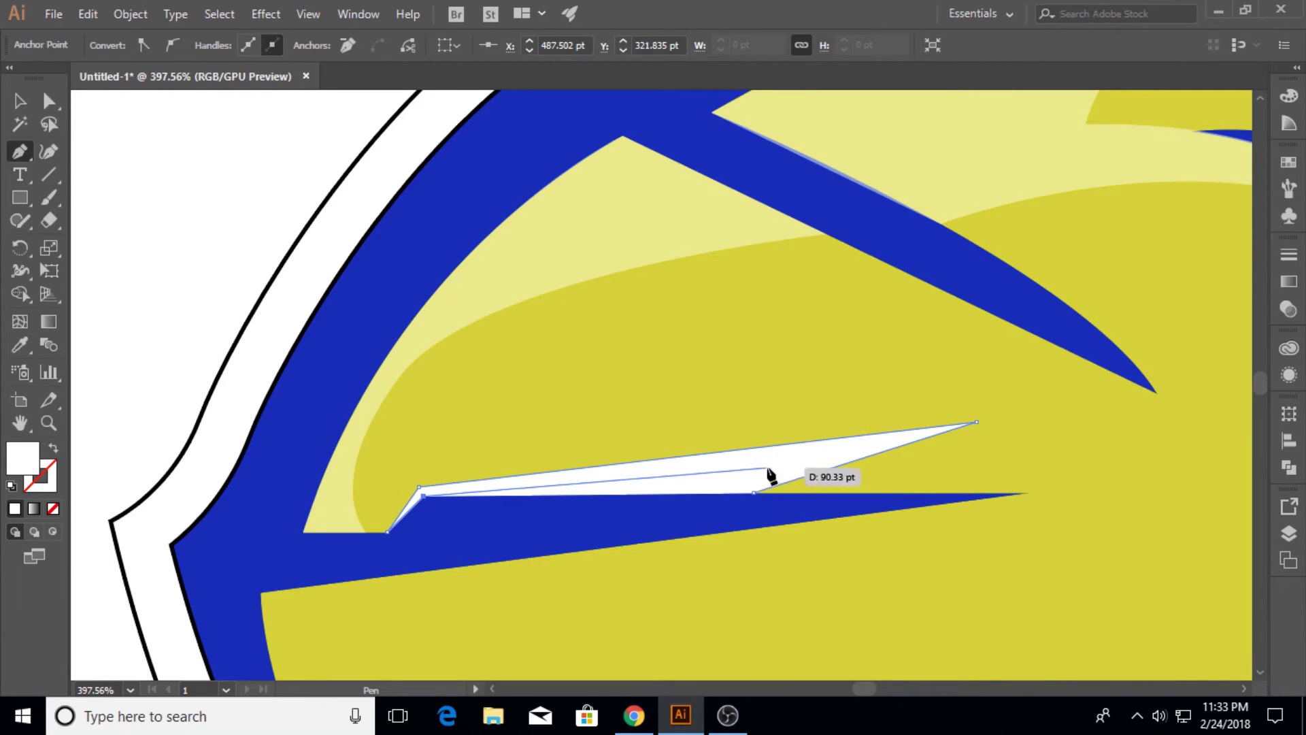
click(823, 455)
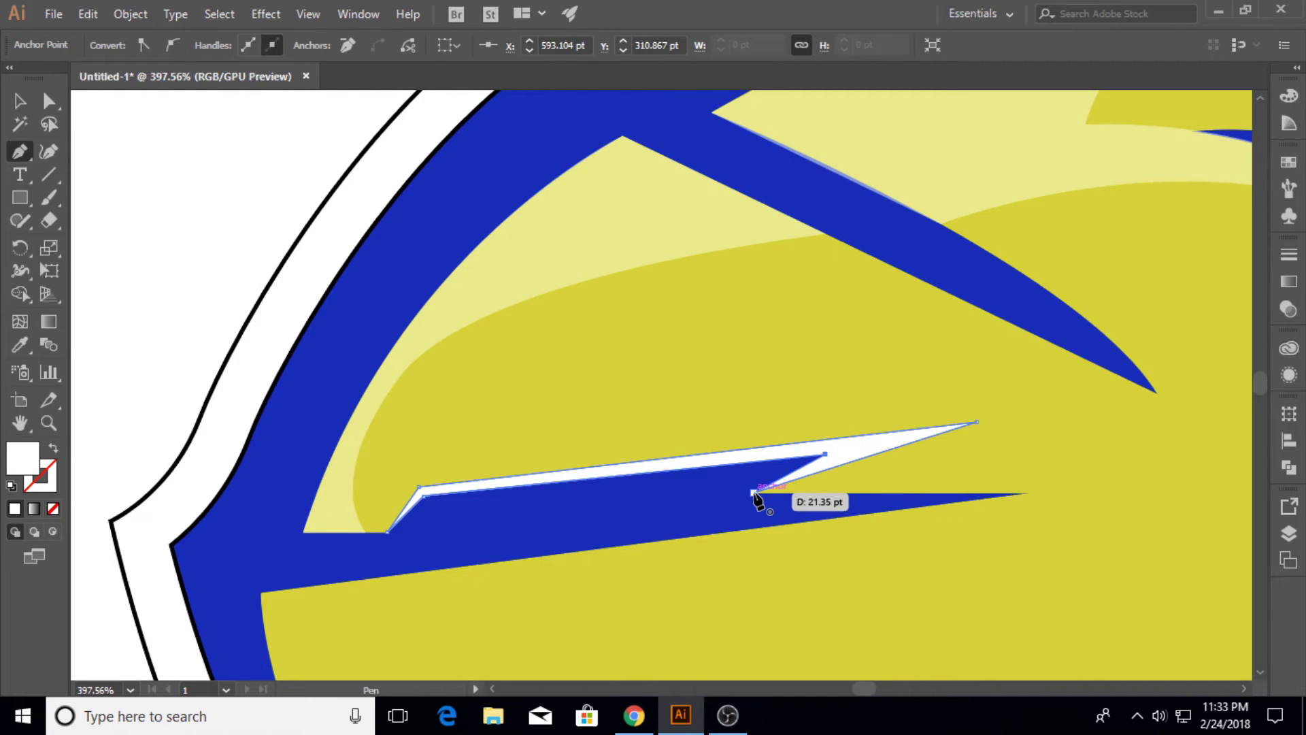
Step: Move the sliver's inner corner onto the eye slit's upper prong tip and extend its outer point to X 640 pt, Y 297.54 pt
click(48, 101)
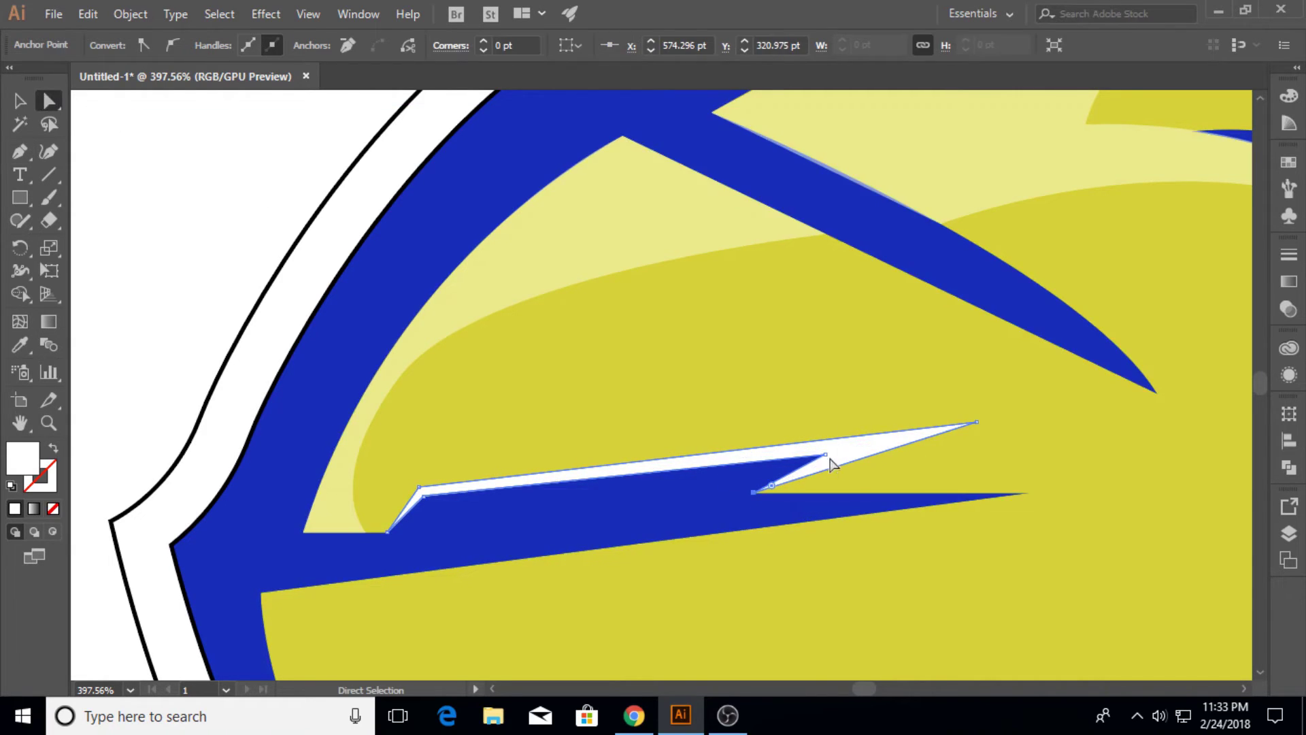
drag(825, 454, 876, 443)
click(690, 411)
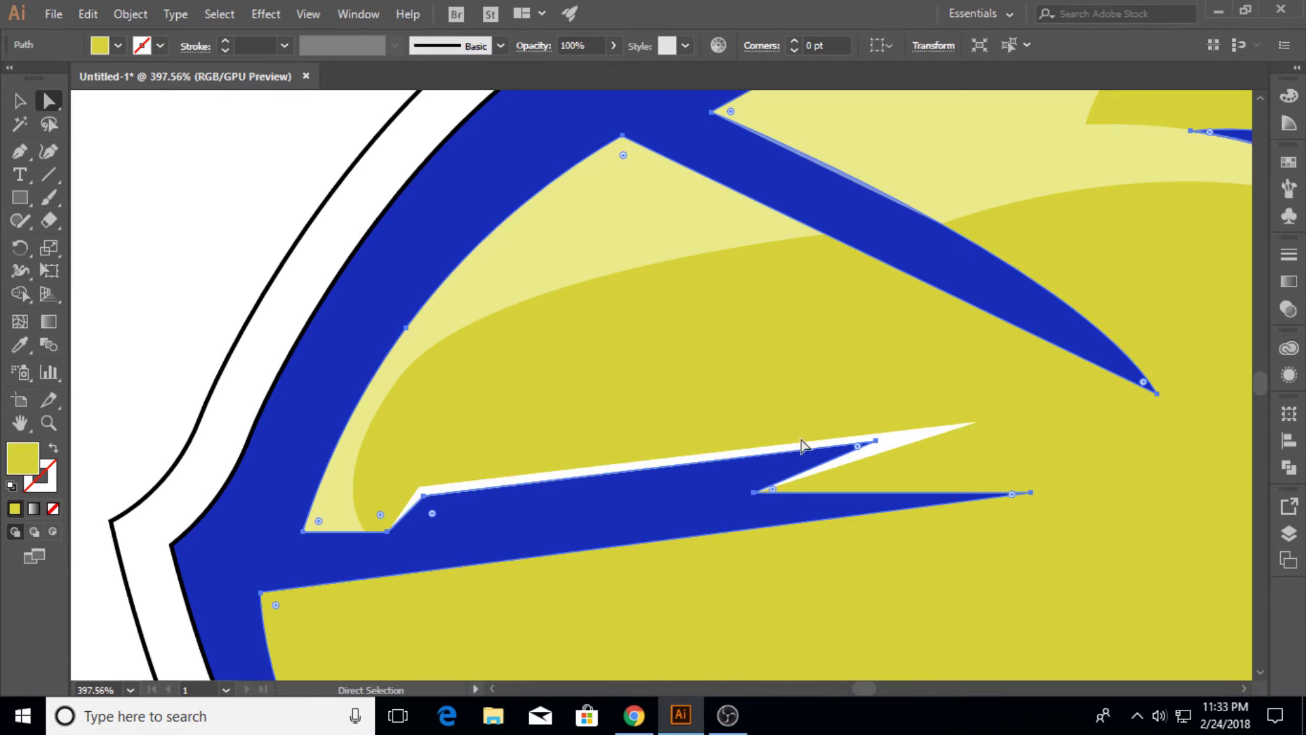
scroll(726, 511, down, 4)
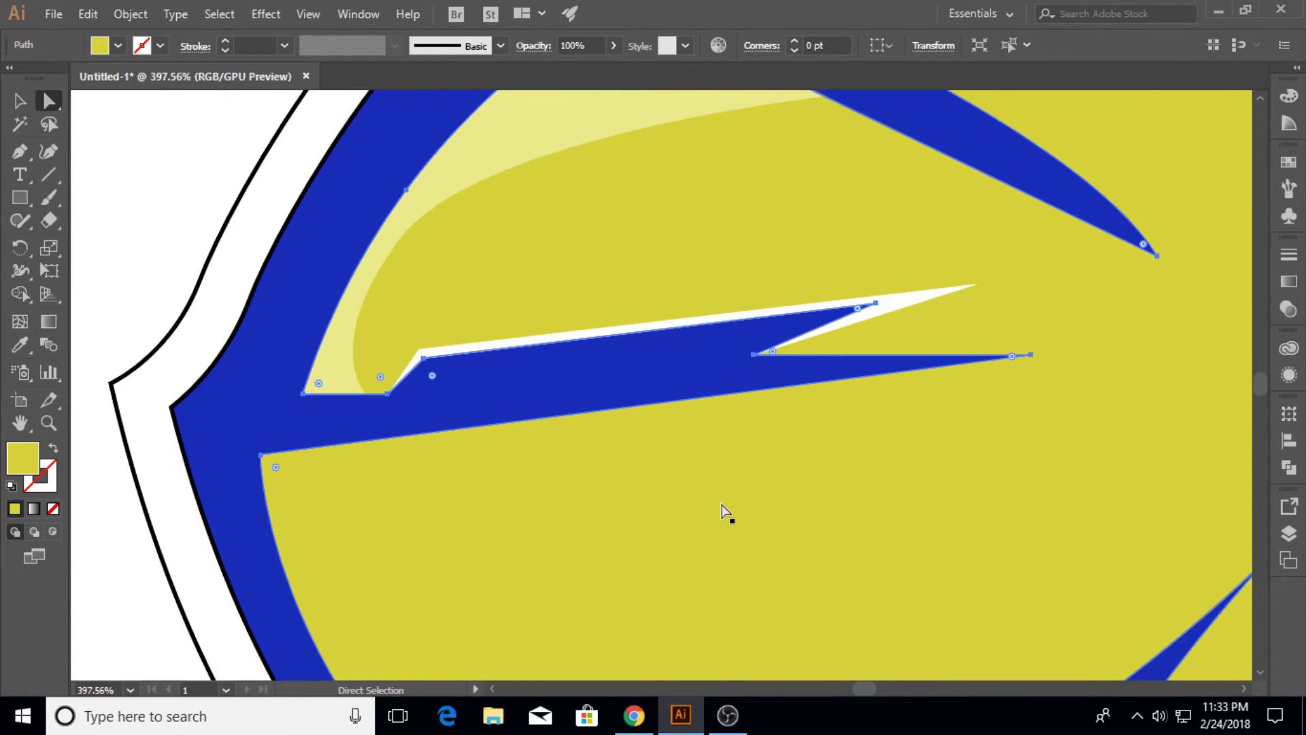
scroll(726, 510, down, 1)
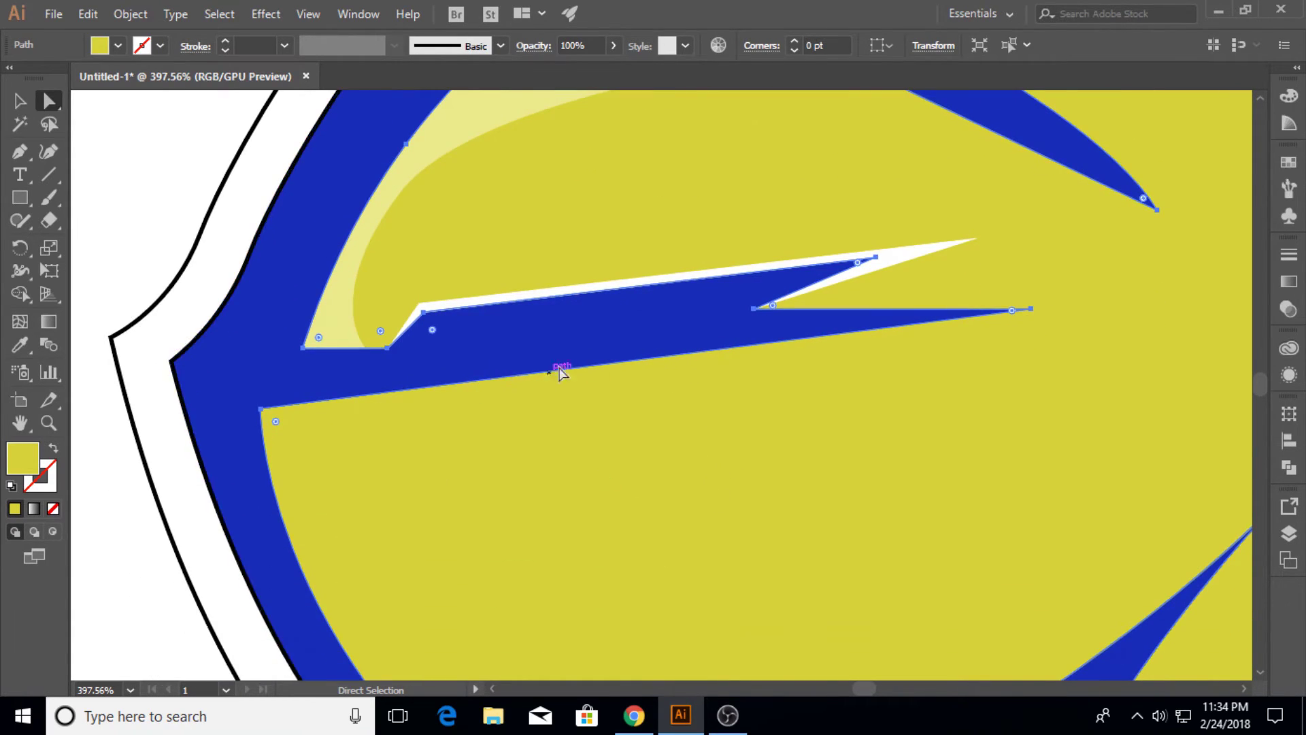
click(977, 238)
drag(978, 238, 1005, 222)
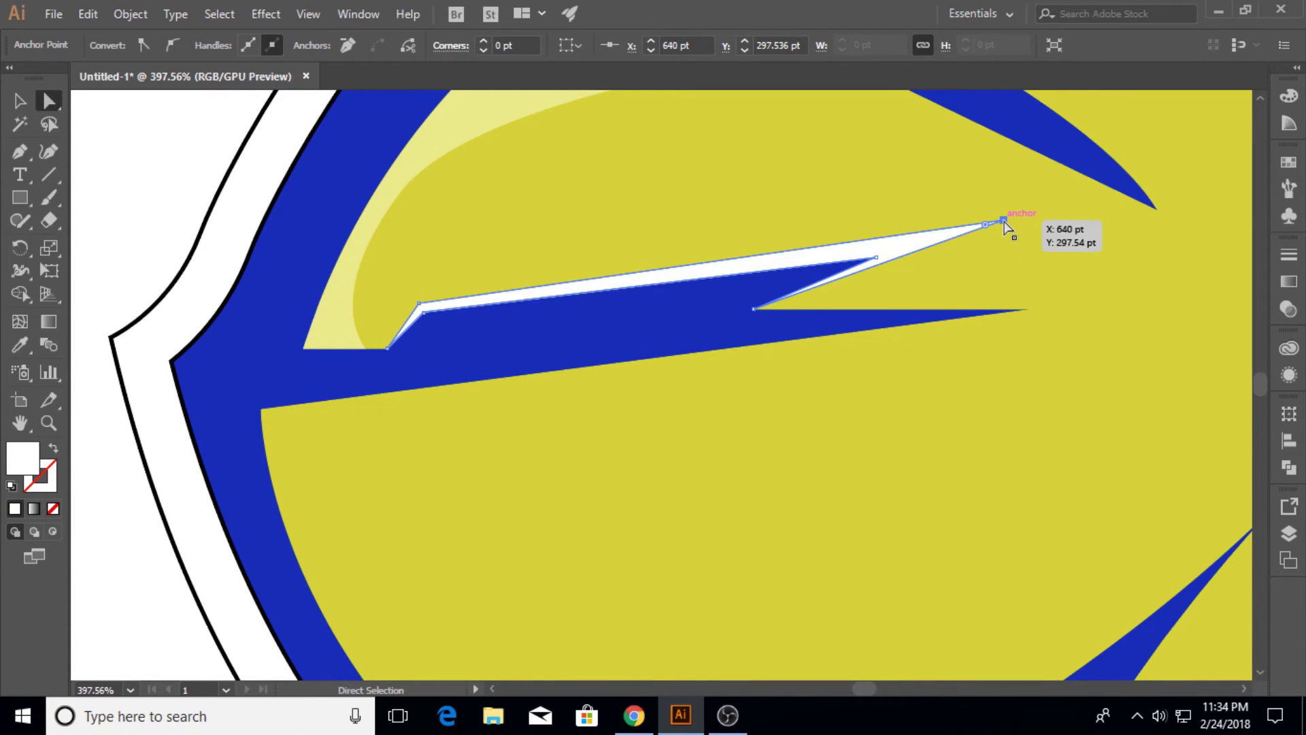
Step: Fill the sliver above the eye slit with the orange sampled from the collar's lower band, and deselect it
click(51, 422)
drag(838, 296, 469, 301)
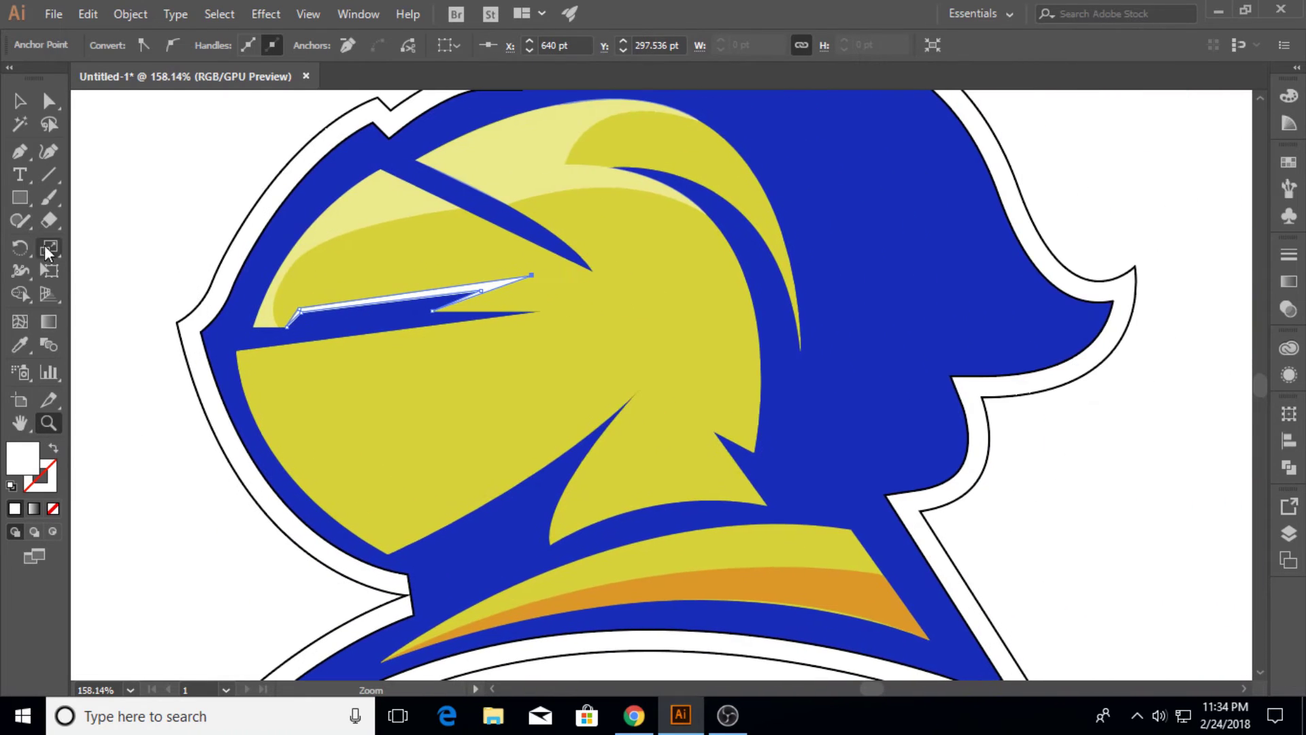
click(22, 348)
click(757, 586)
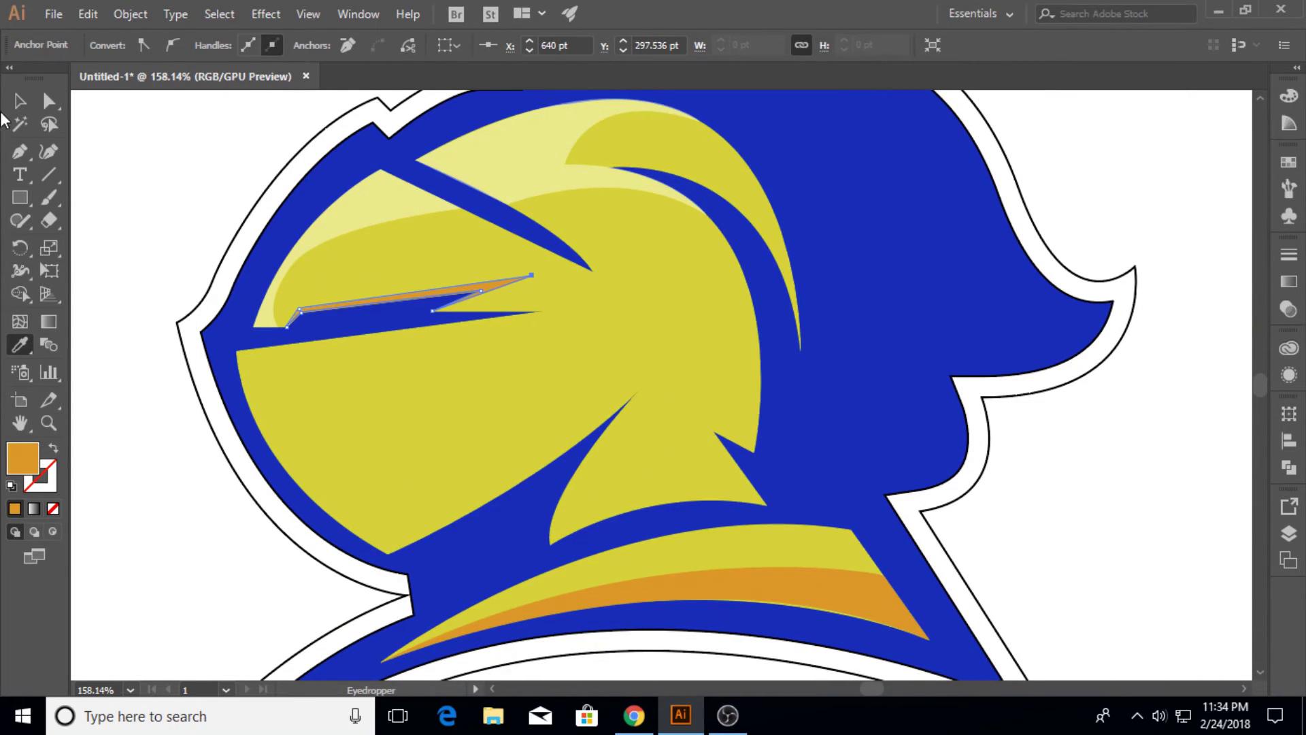
key(v)
click(136, 171)
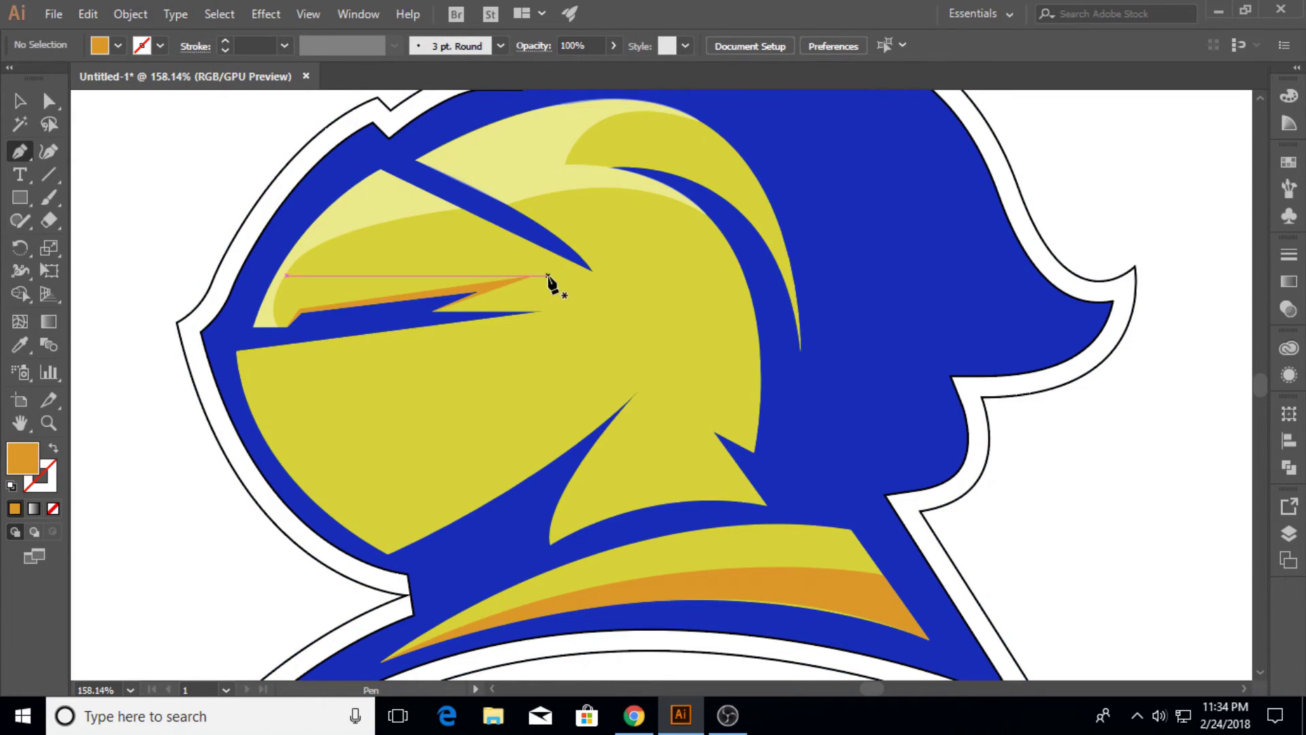
Step: Start an orange shading path at the brow gap's lower edge, curving down to the eye slit's tip and back along its lower edge
click(524, 239)
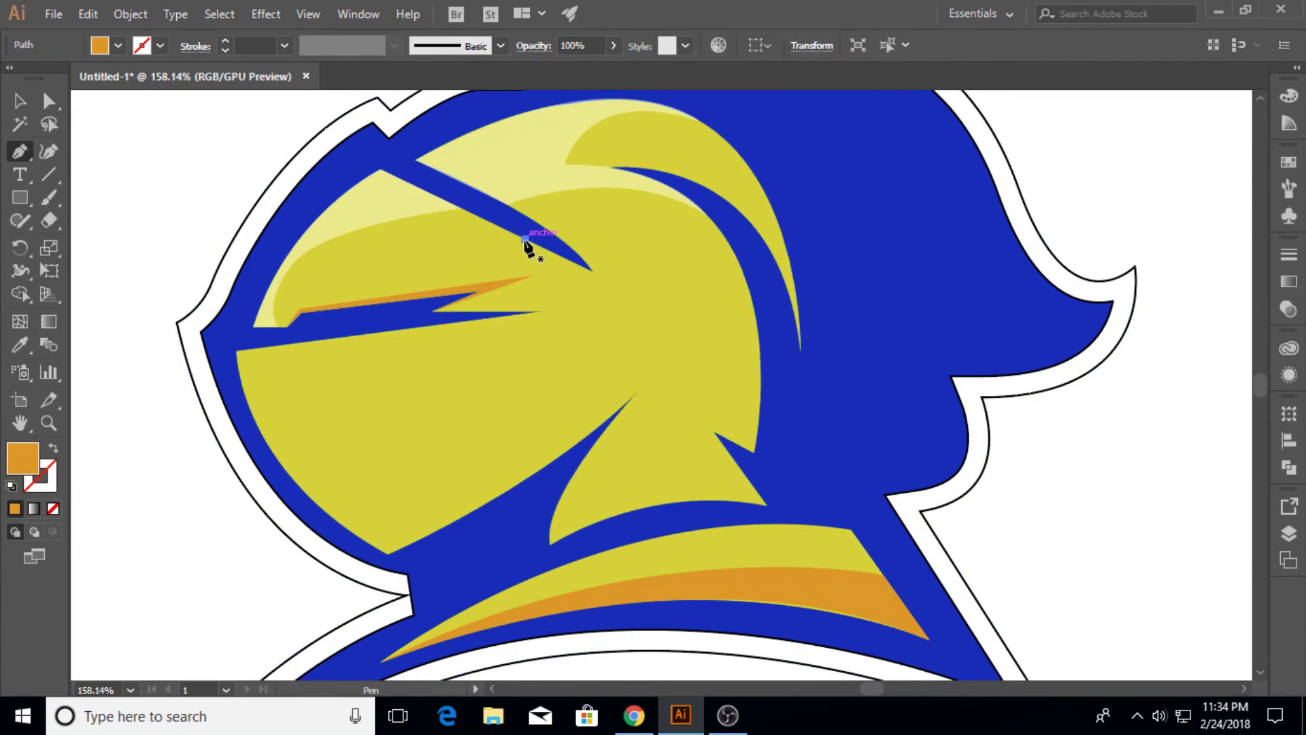
drag(514, 311, 456, 338)
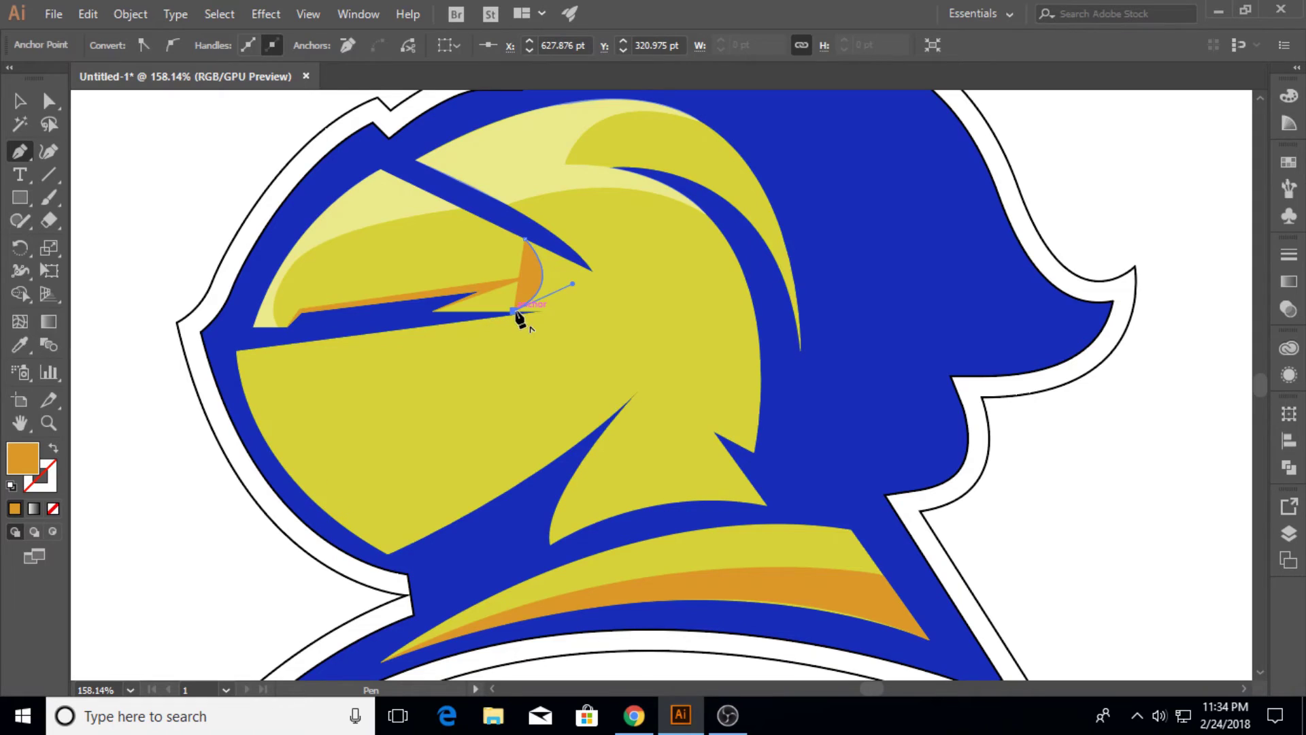
click(543, 311)
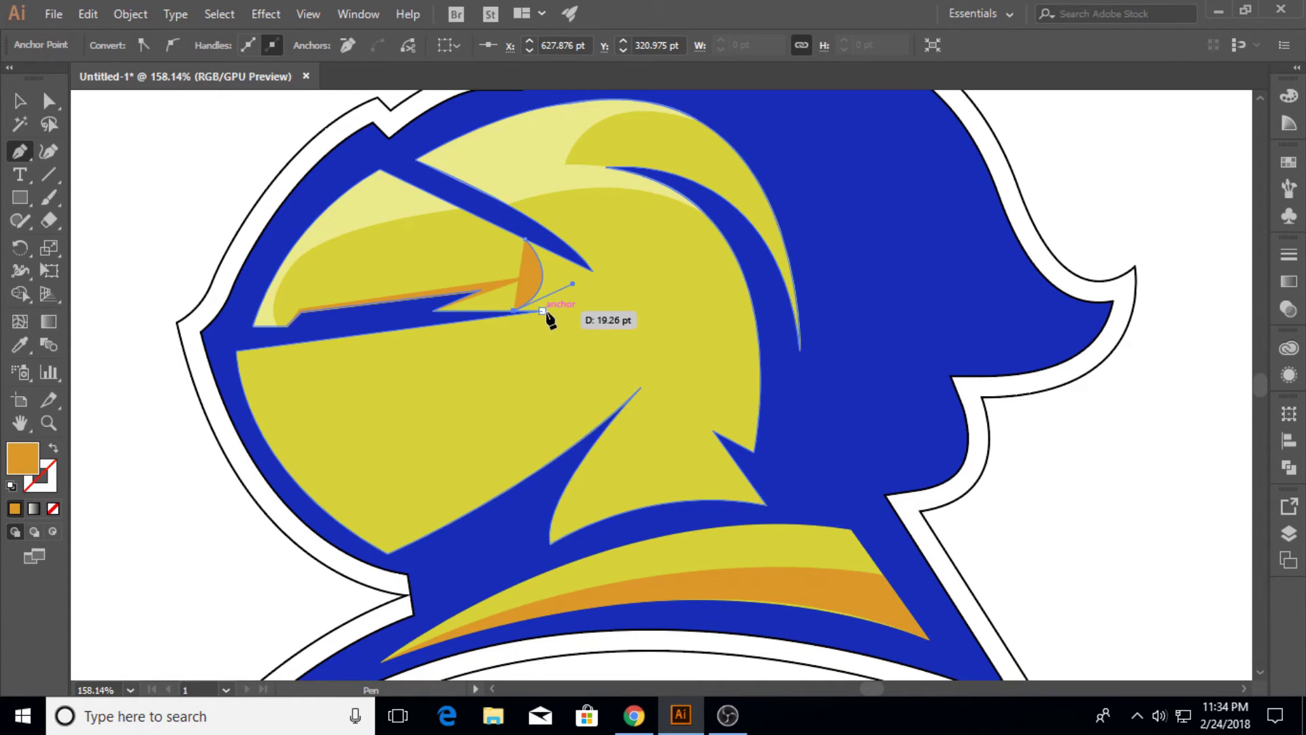
drag(542, 312, 471, 320)
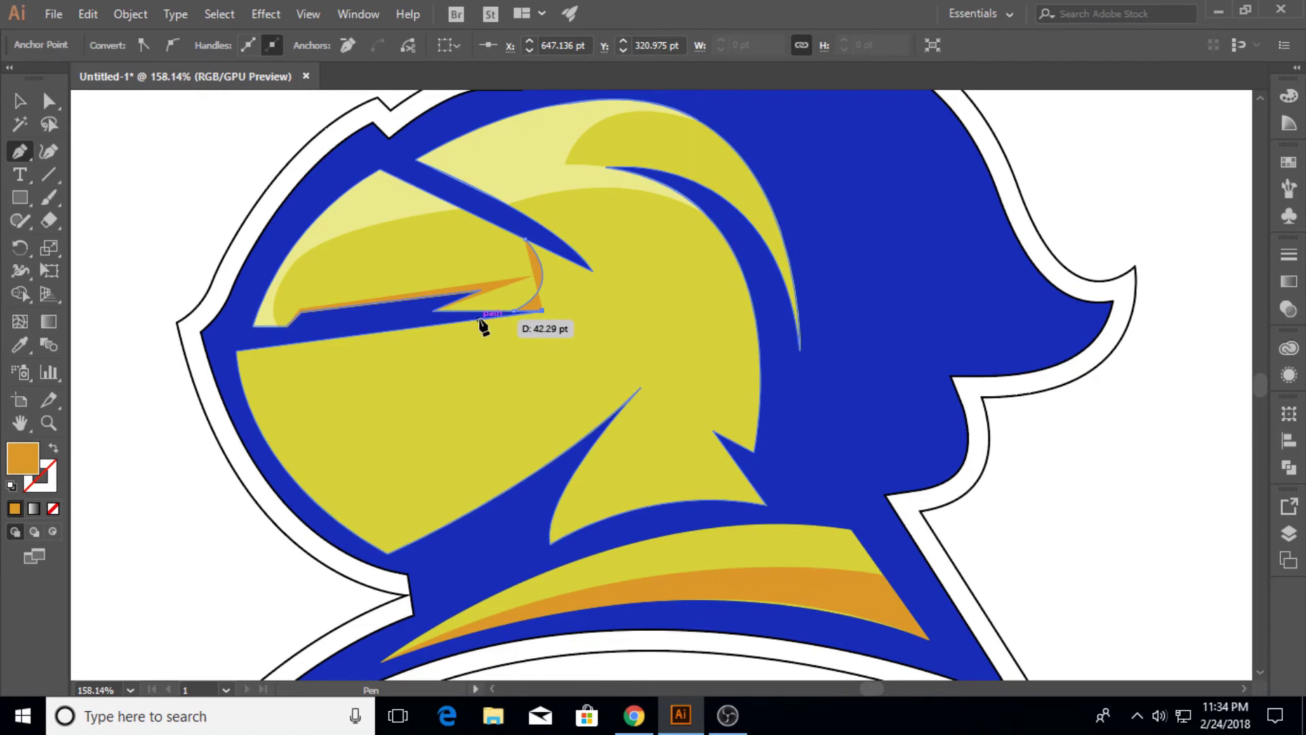
click(477, 318)
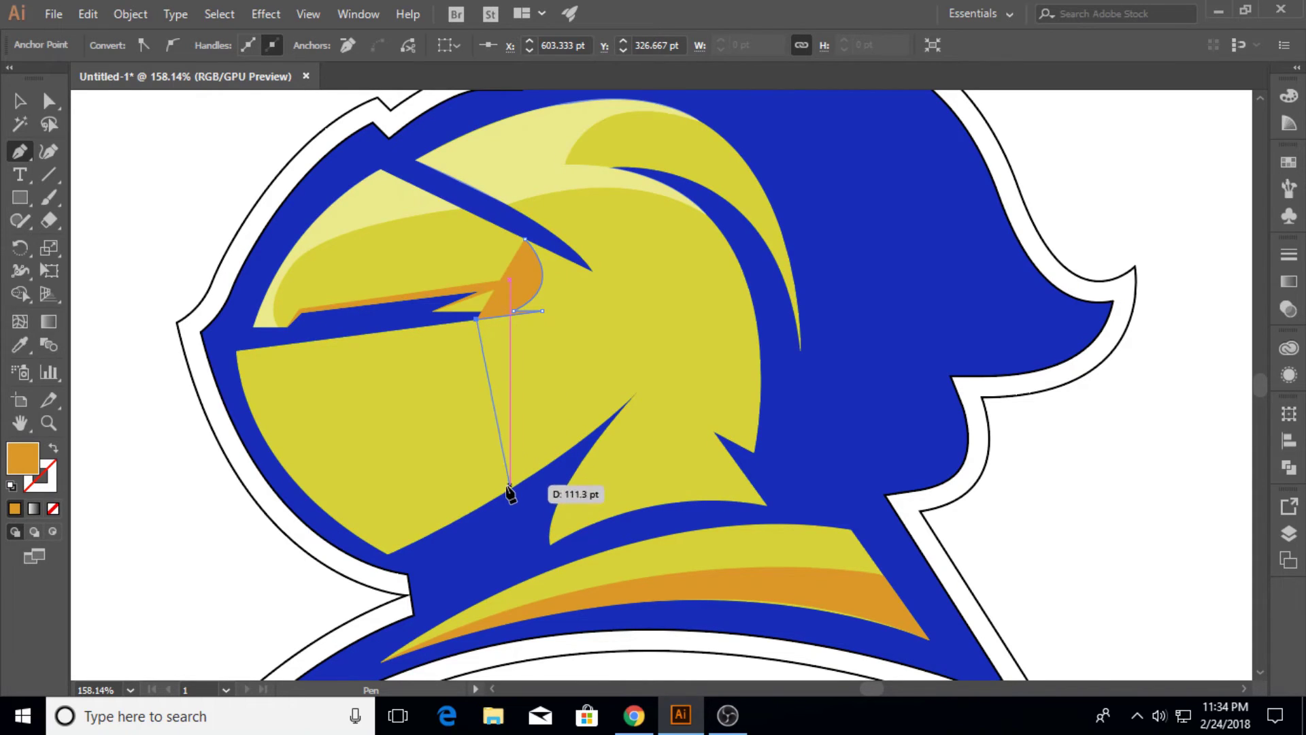
Step: Curve the shading path down to the jaw edge, around the jaw gap's tip, and across the neck piece to its lower edge
drag(508, 490, 417, 631)
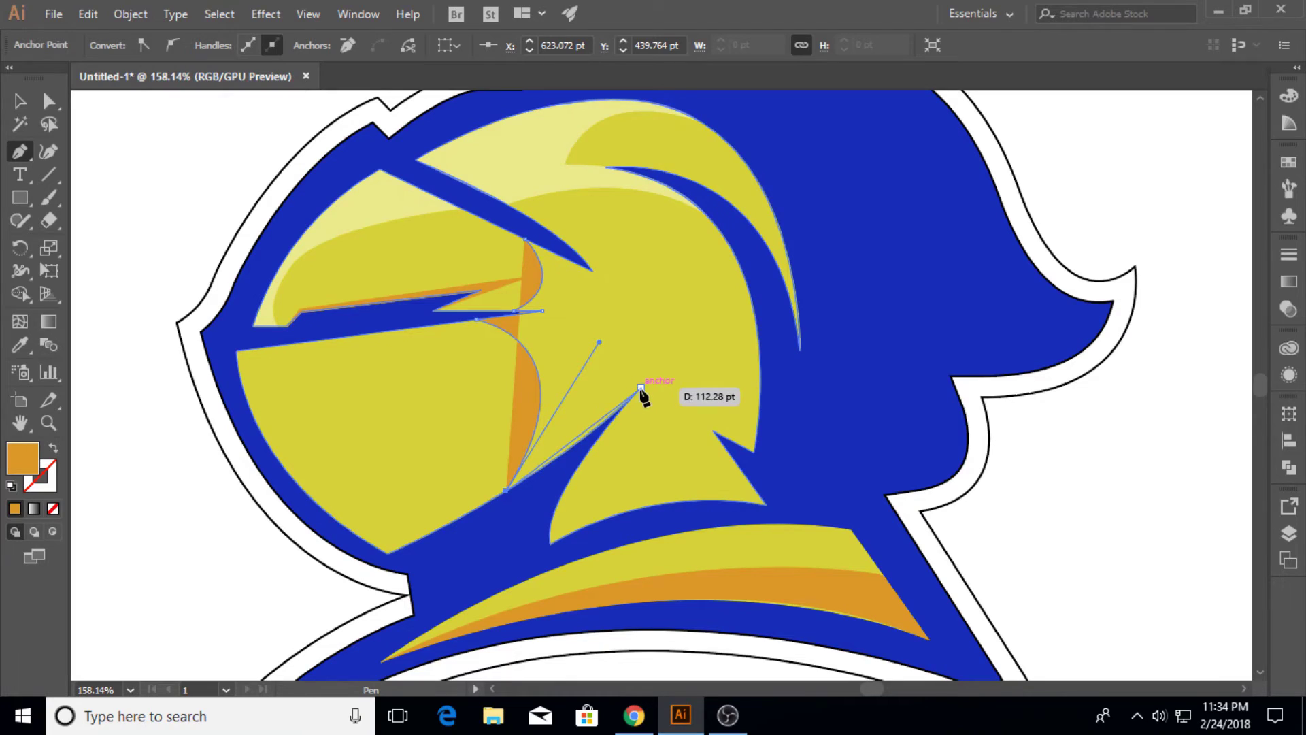
click(640, 389)
drag(647, 373, 663, 356)
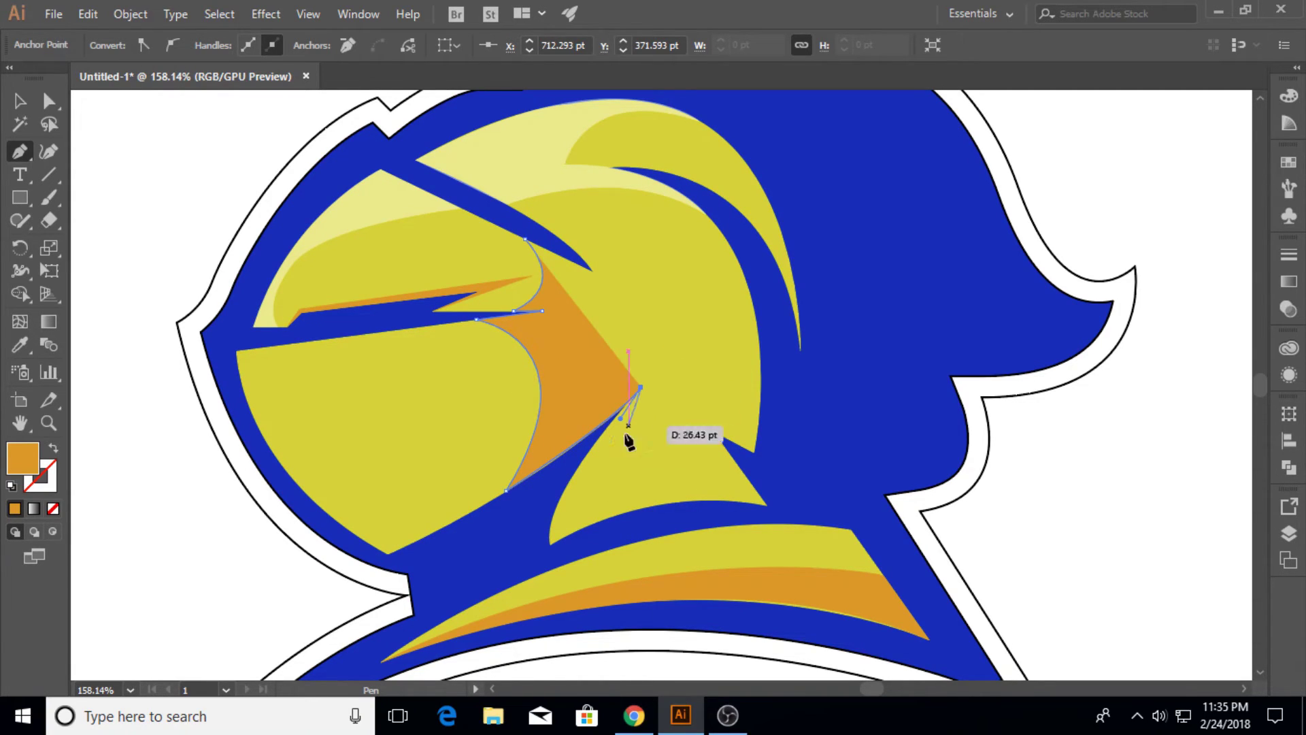
drag(584, 465, 615, 514)
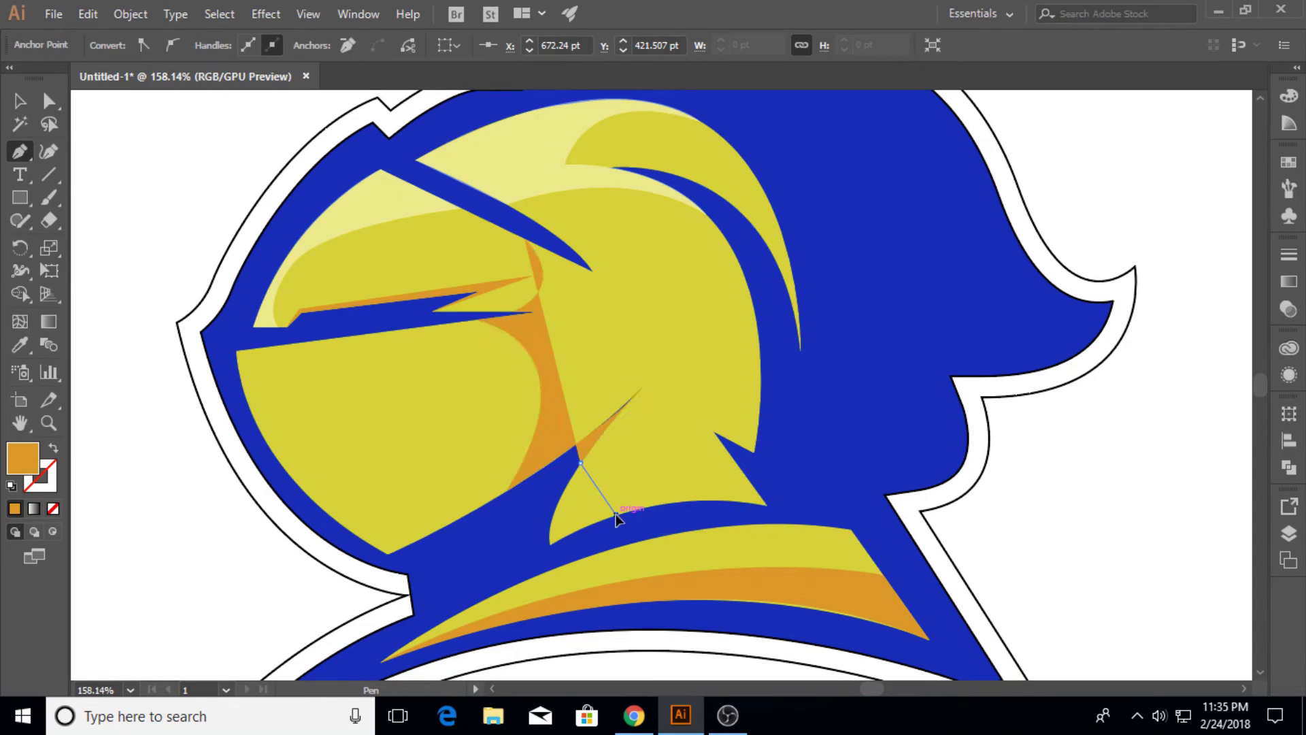
Step: Continue the shading path along the neck piece's lower edge, around the rear notch, and up the back edge of the helmet
drag(767, 503, 844, 521)
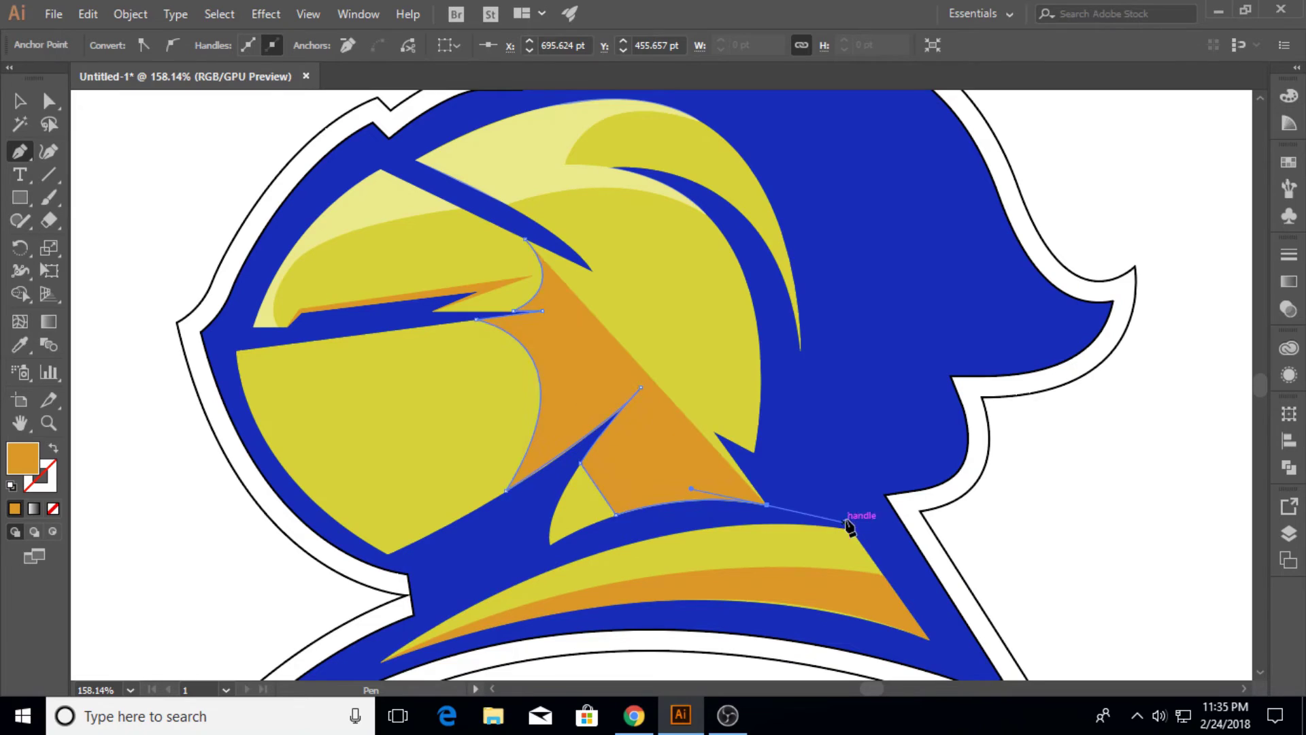
click(768, 505)
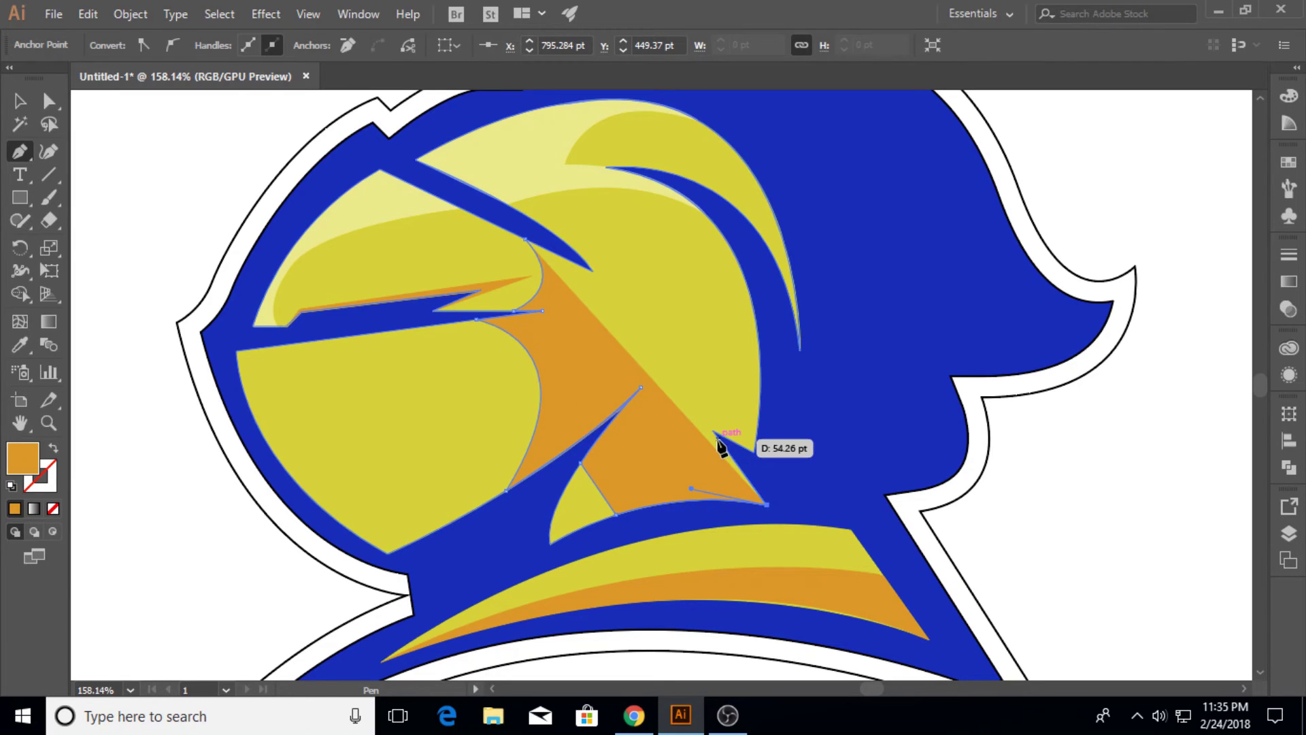
click(754, 452)
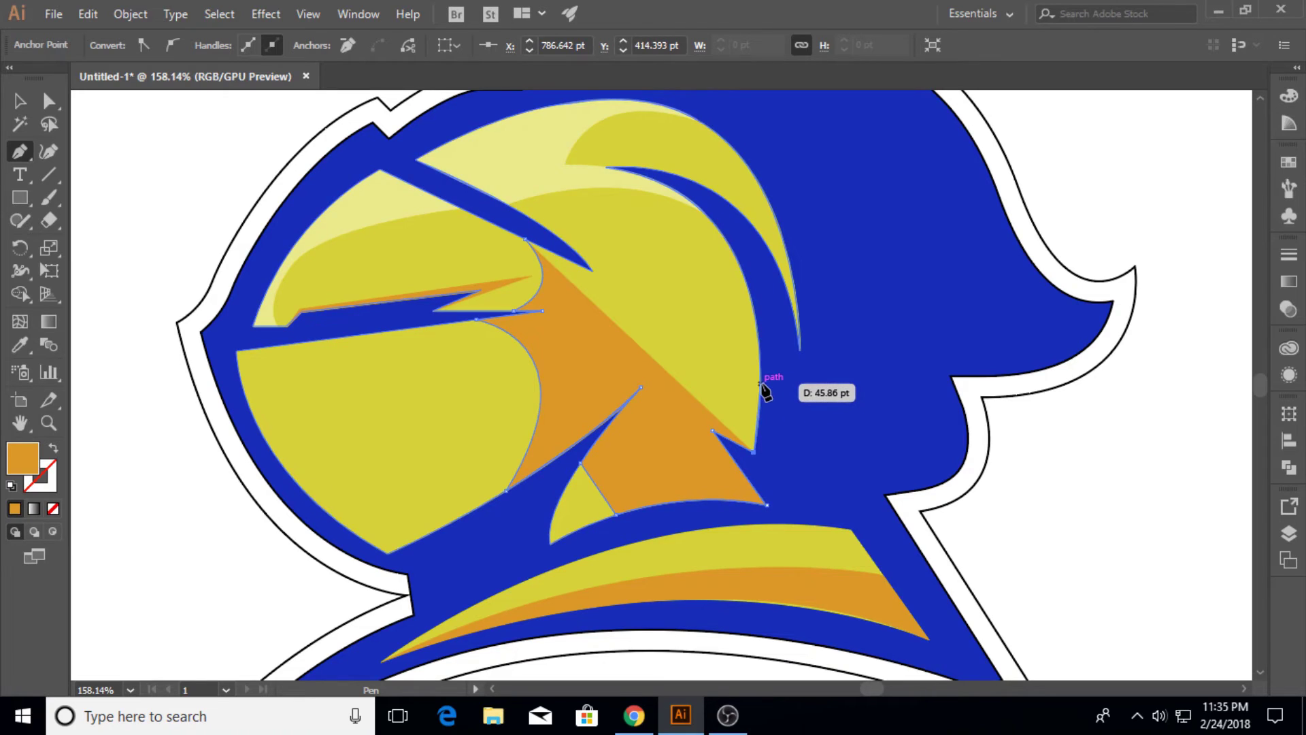
drag(730, 244, 682, 181)
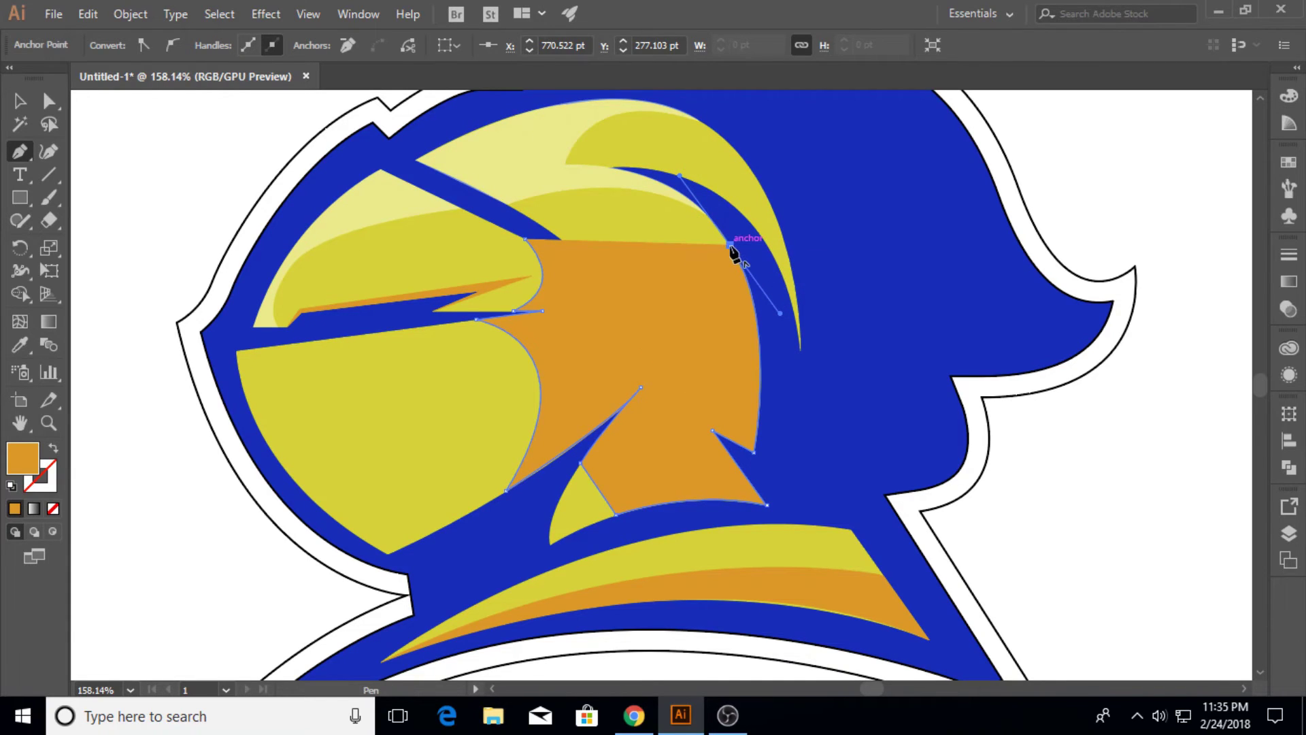
Step: Curve the shading path forward through a dip and a small arch to the brow gap's tip, close it at its start, and deselect it
drag(730, 245, 600, 333)
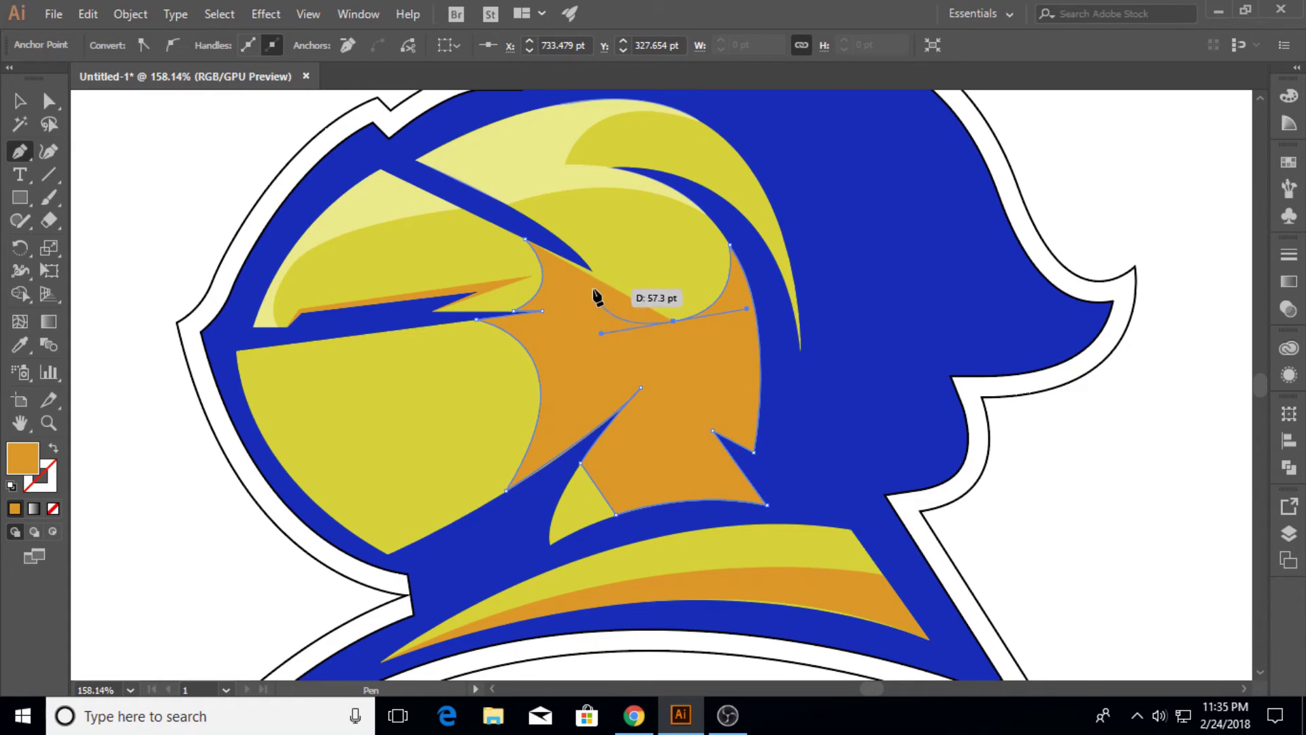
click(673, 321)
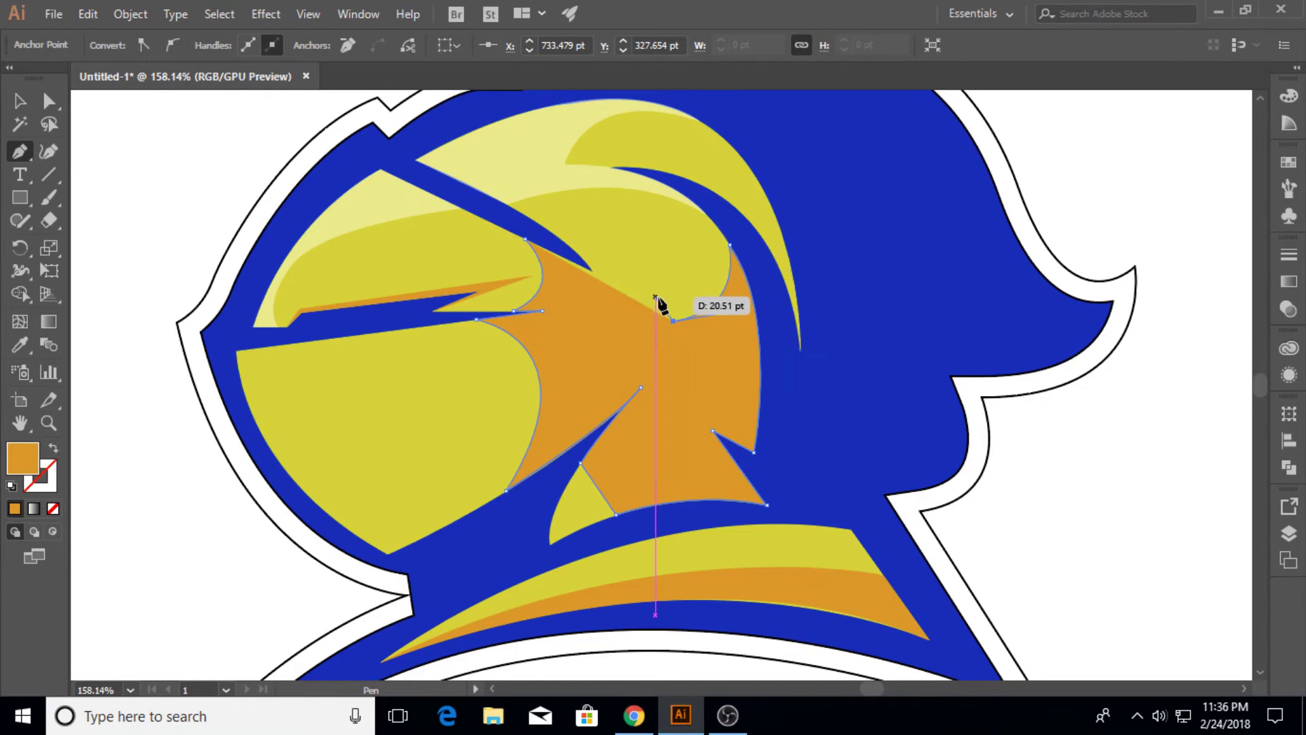
drag(613, 291, 560, 316)
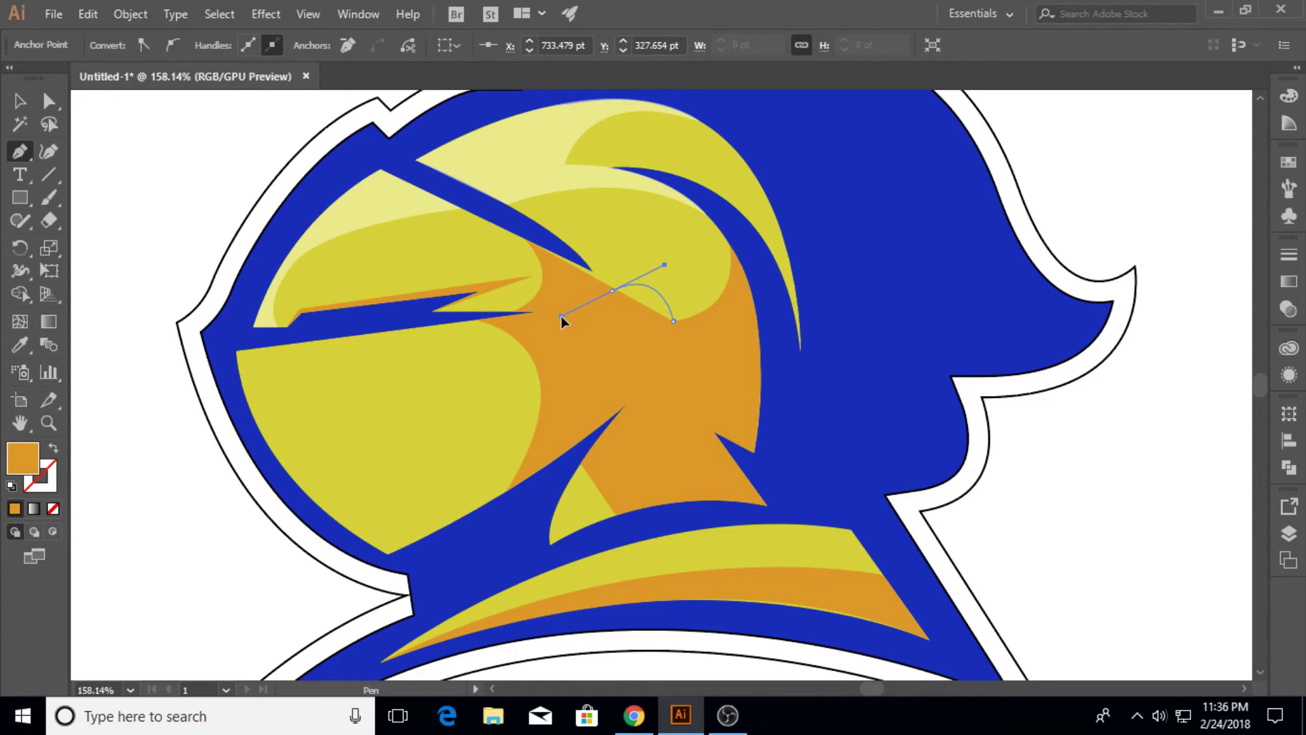
click(613, 291)
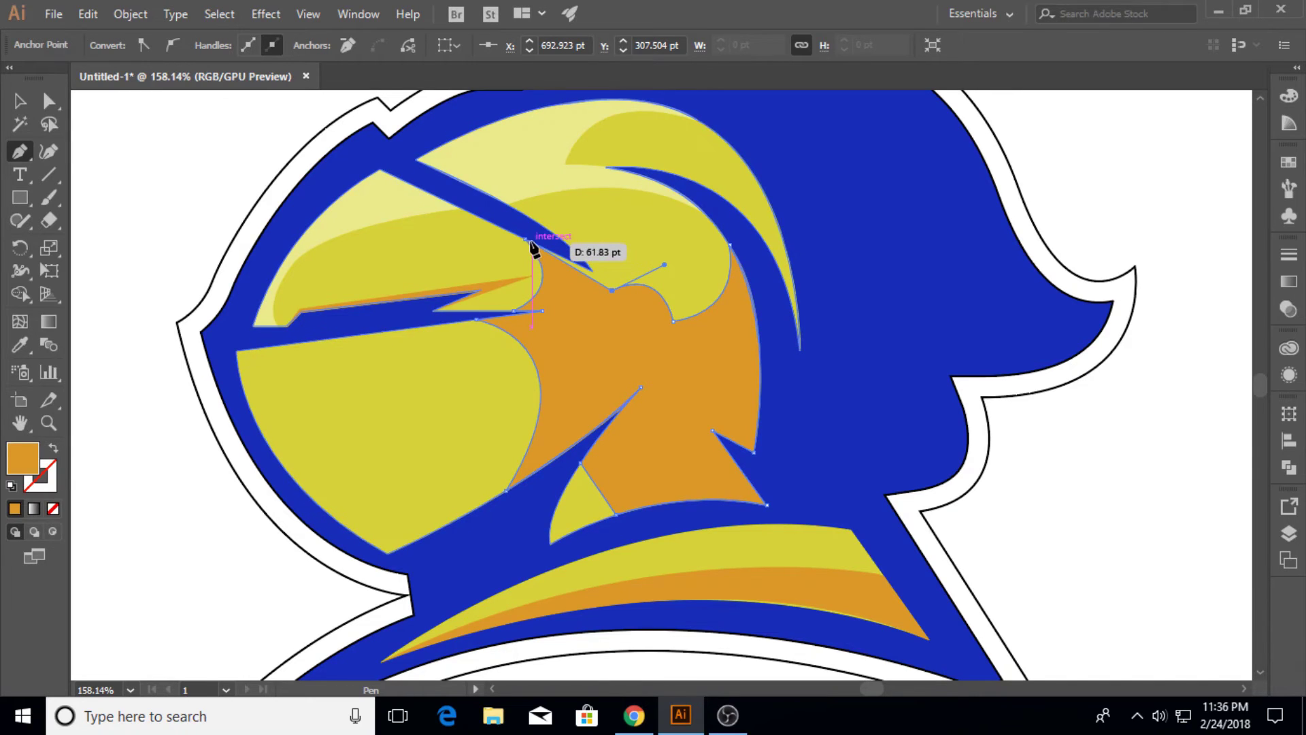
click(593, 272)
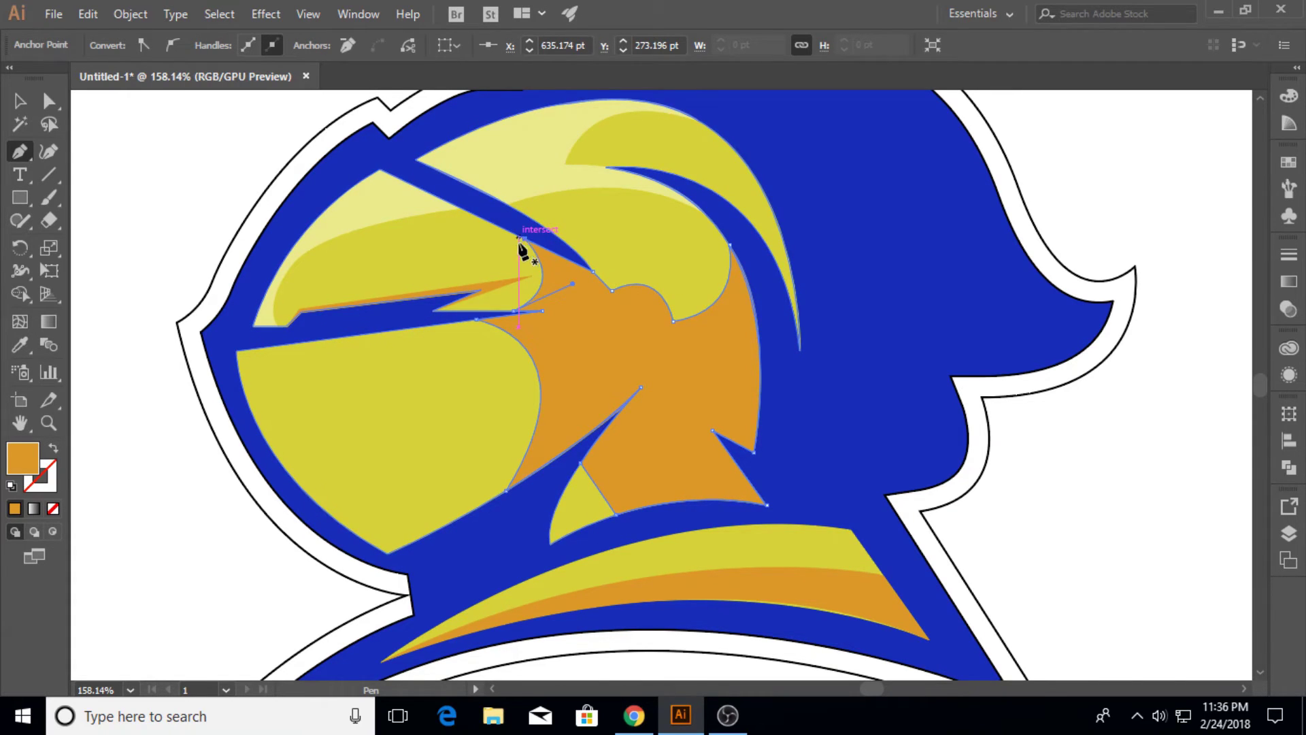
click(20, 101)
click(205, 182)
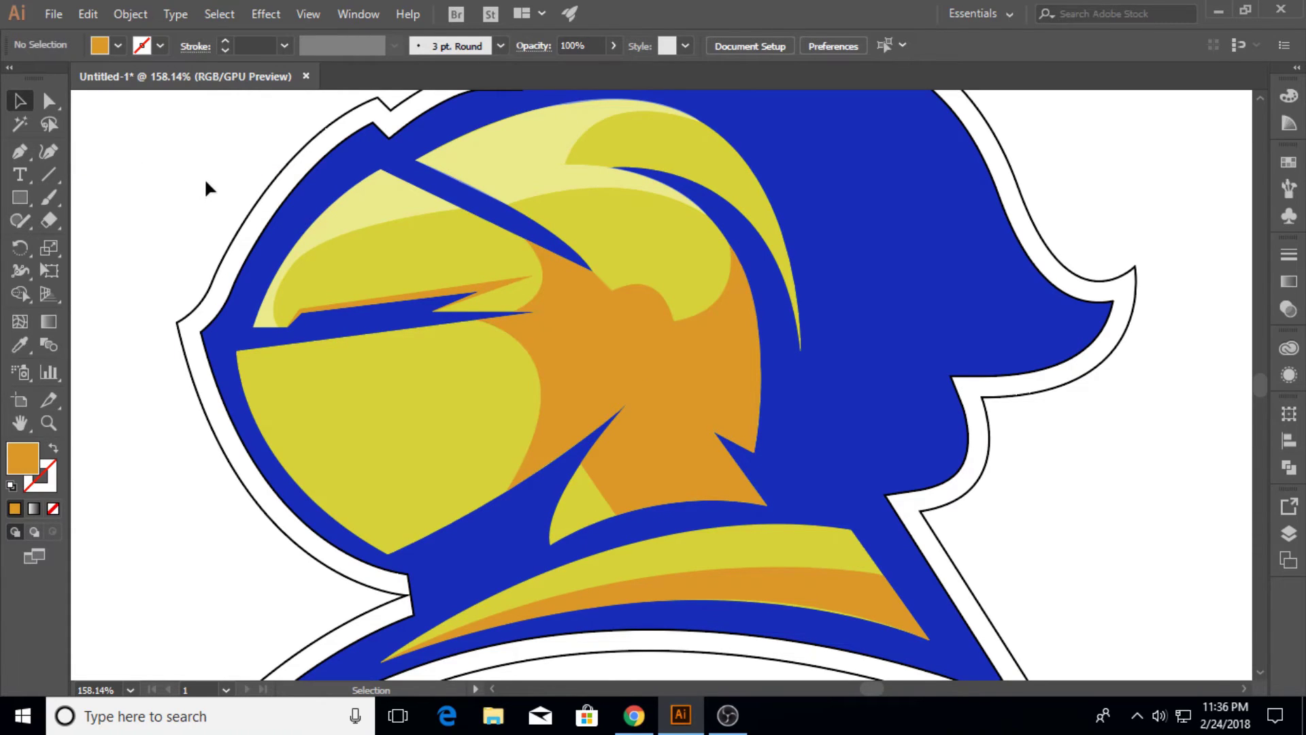
Step: Draw a small closed crescent with the Pen tool in the orange area, just below the arch in the shading's upper edge
click(18, 151)
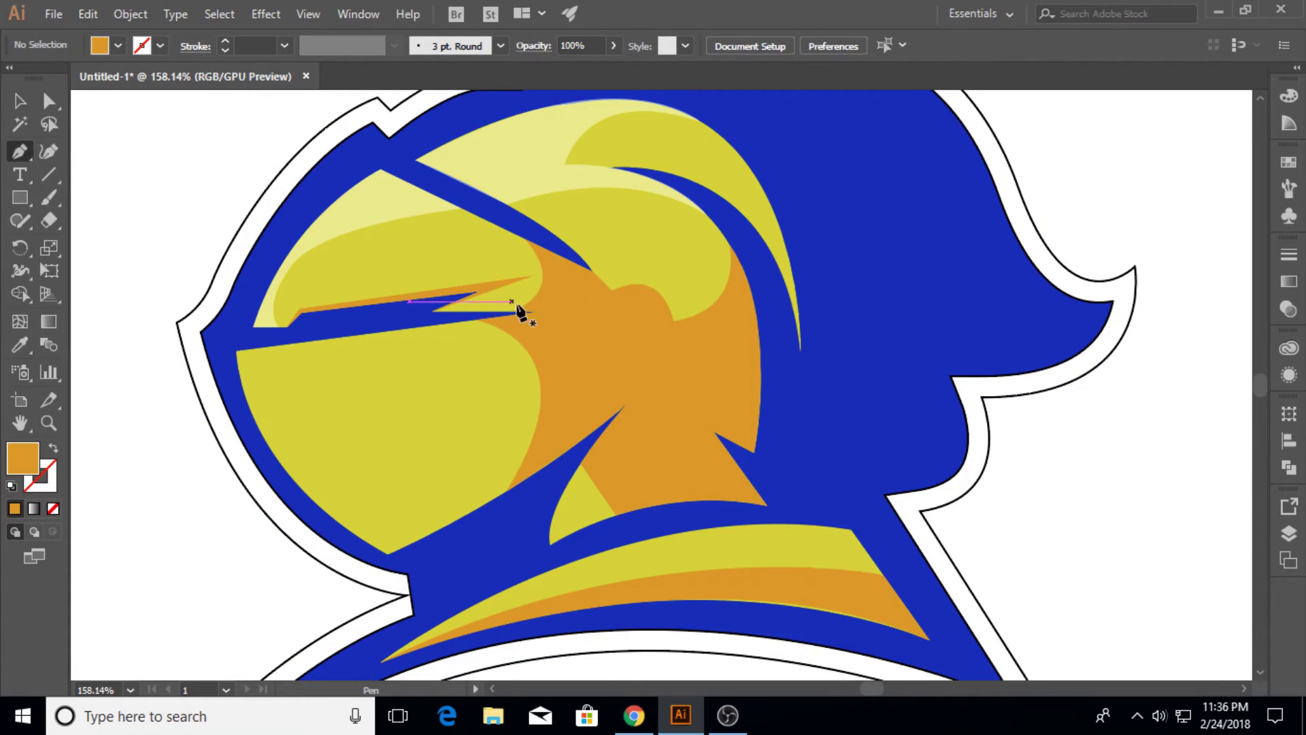
click(48, 423)
drag(606, 320, 902, 319)
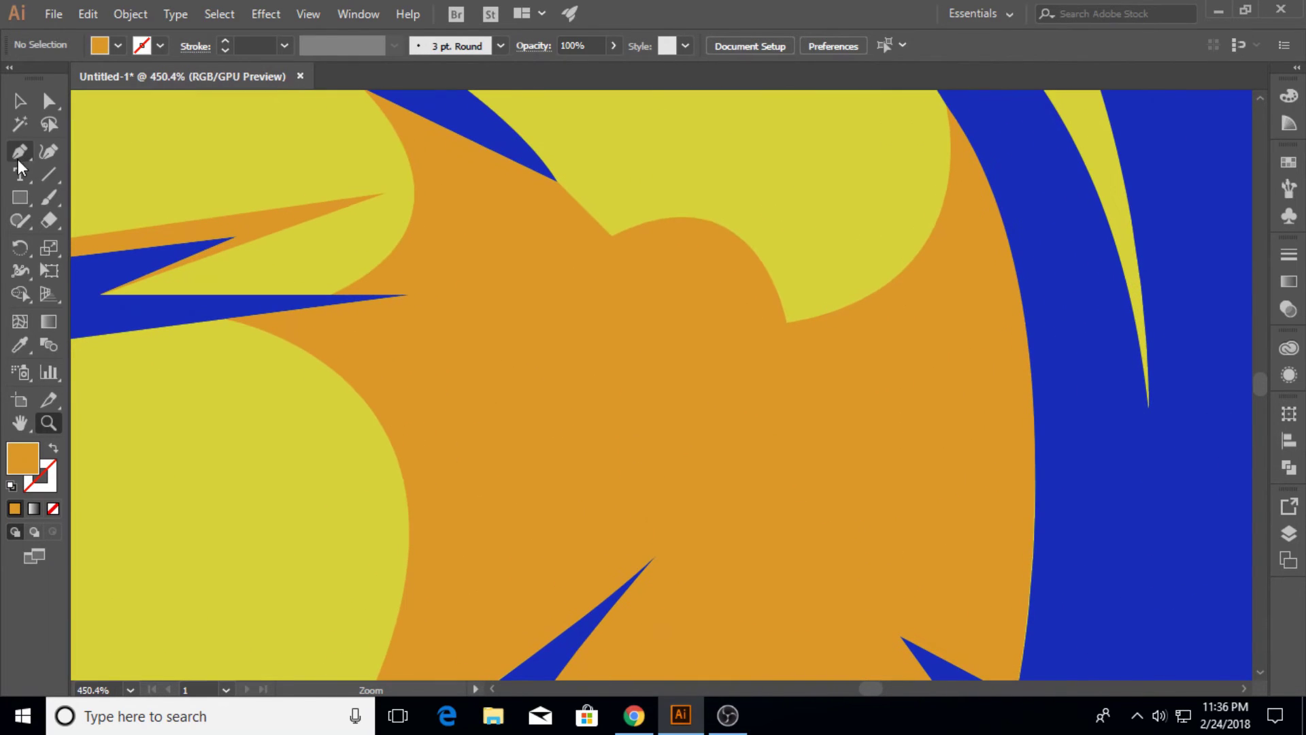
drag(644, 266, 826, 252)
click(745, 303)
drag(645, 266, 662, 231)
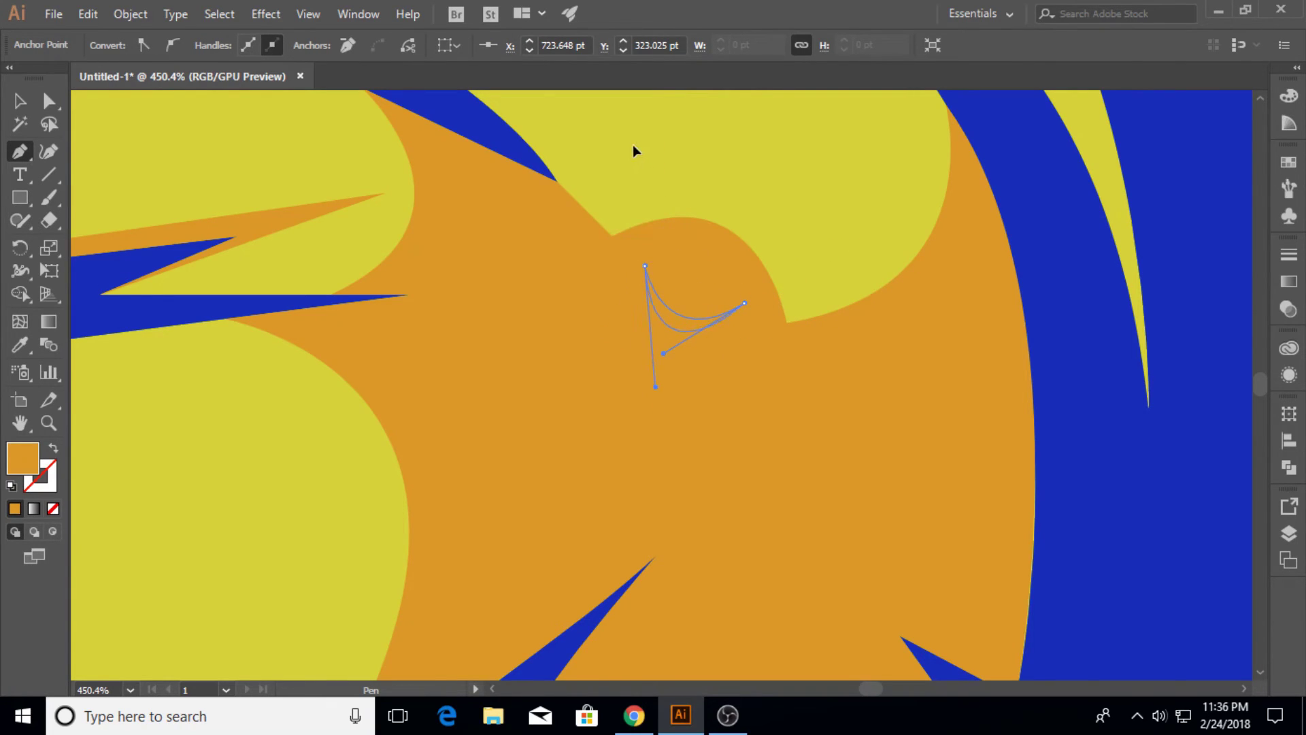
Step: Sample the silhouette's blue onto the small crescent and remove its black outline
drag(633, 145, 637, 145)
click(19, 101)
click(20, 345)
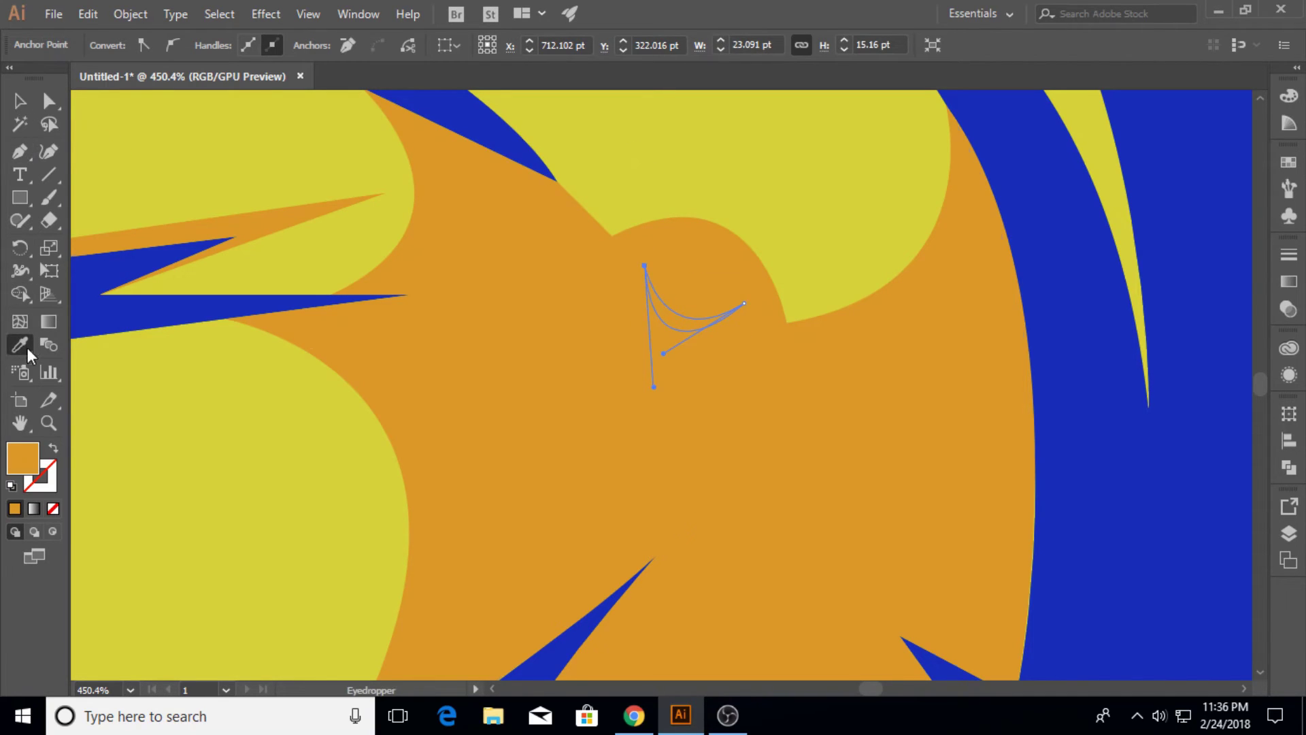
click(1069, 341)
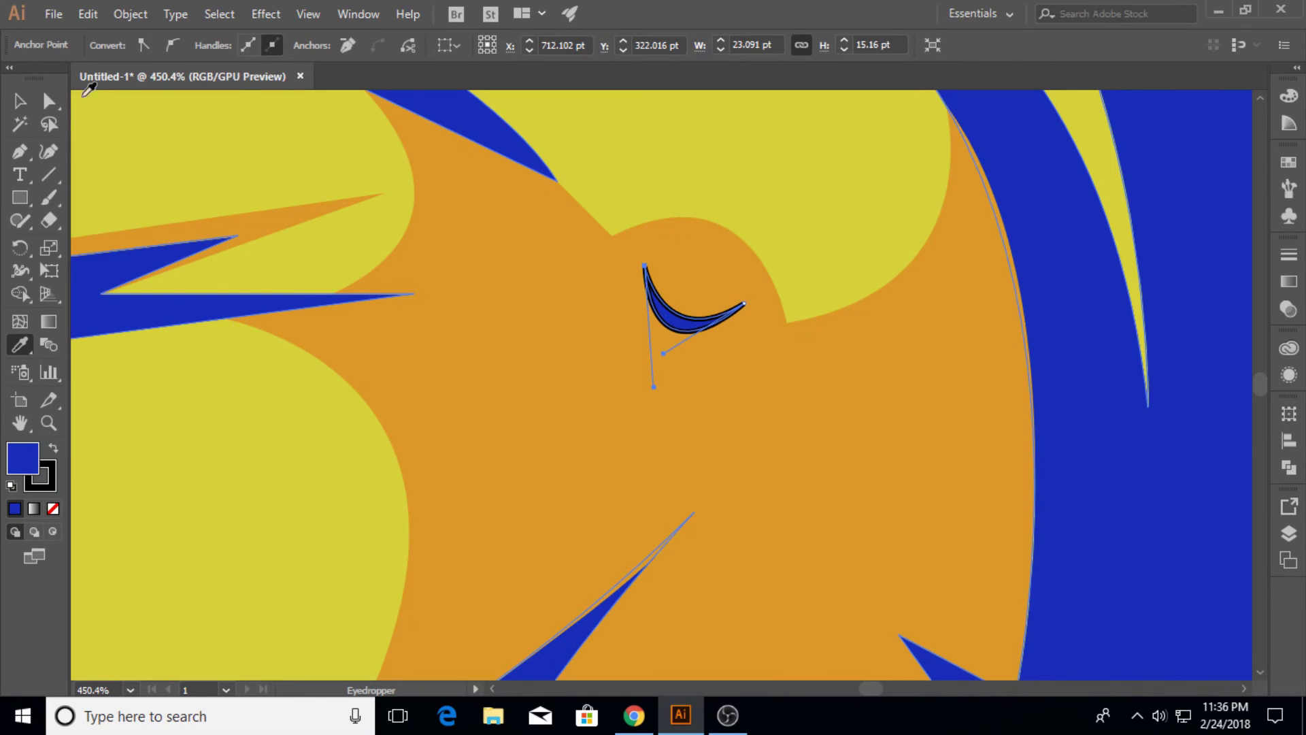
click(19, 107)
click(484, 197)
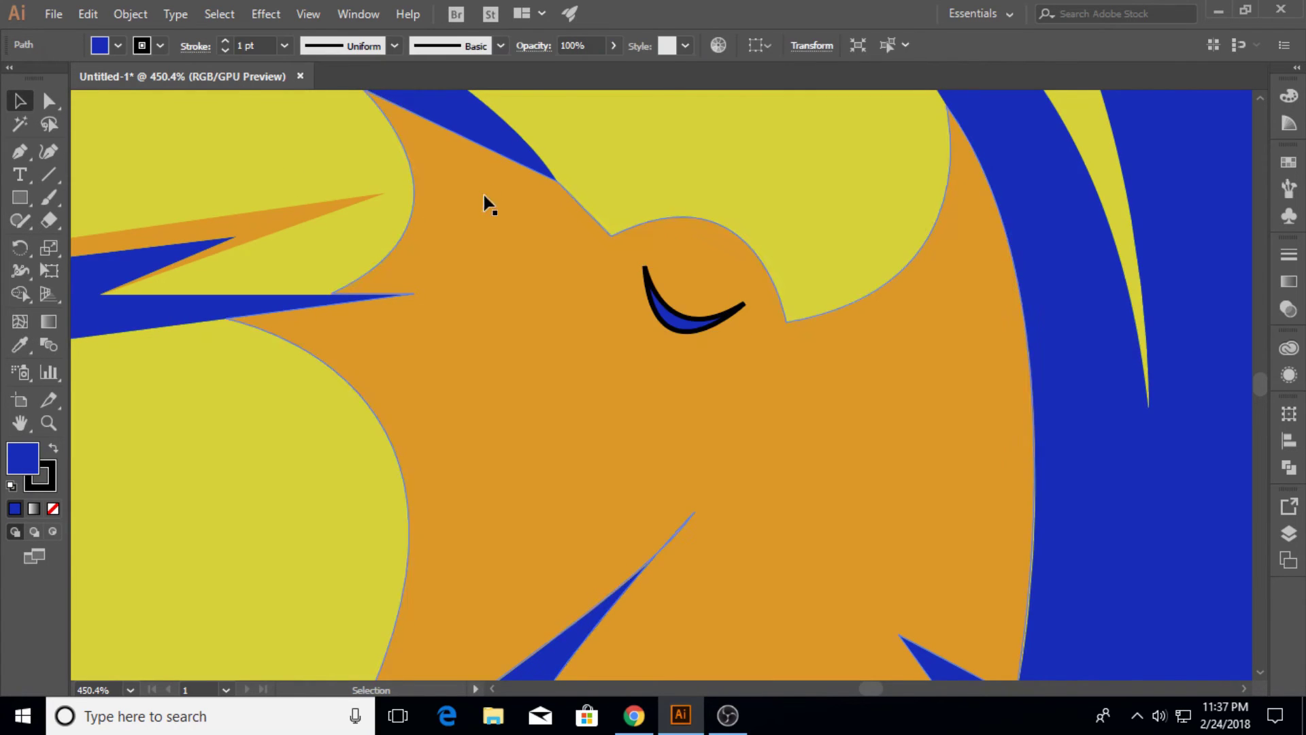
click(680, 315)
click(160, 46)
click(13, 78)
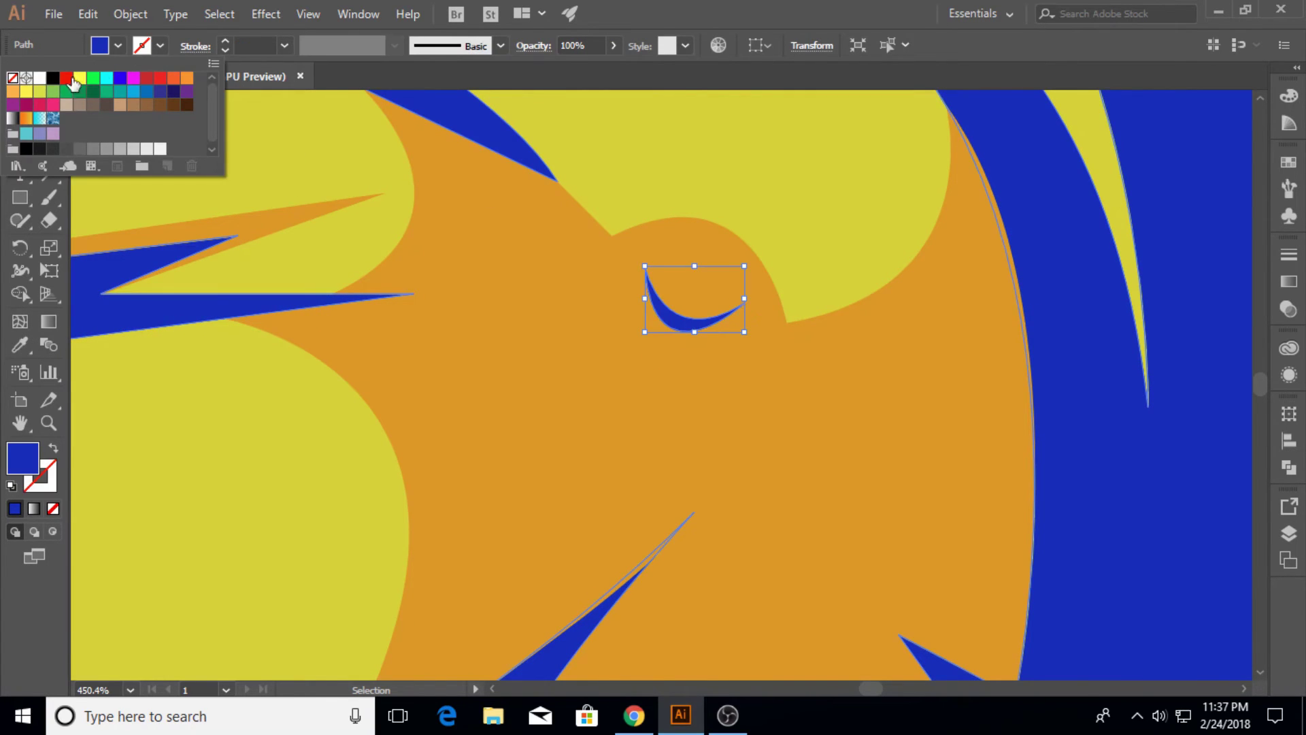
click(17, 96)
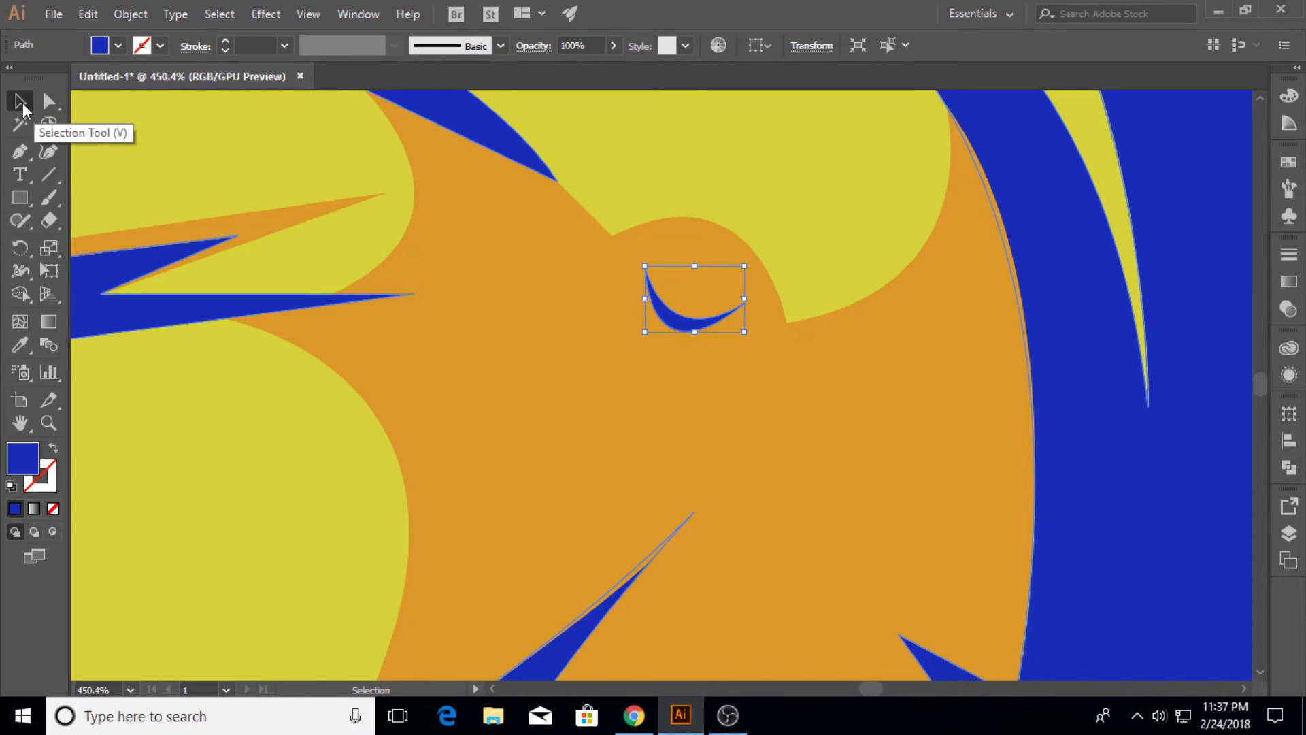
Step: Try to thicken the crescent by reshaping its lower curve with the direction handles at its two tips
click(709, 330)
click(701, 324)
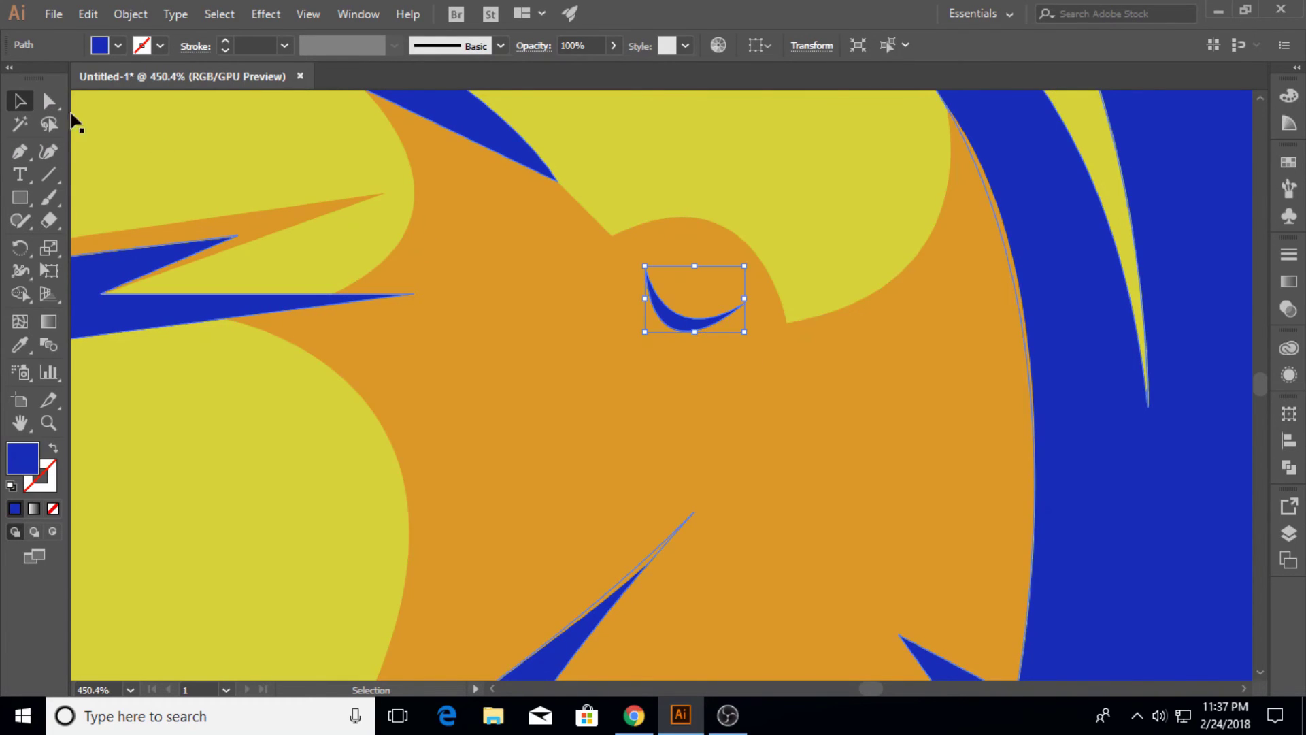
click(50, 101)
click(744, 302)
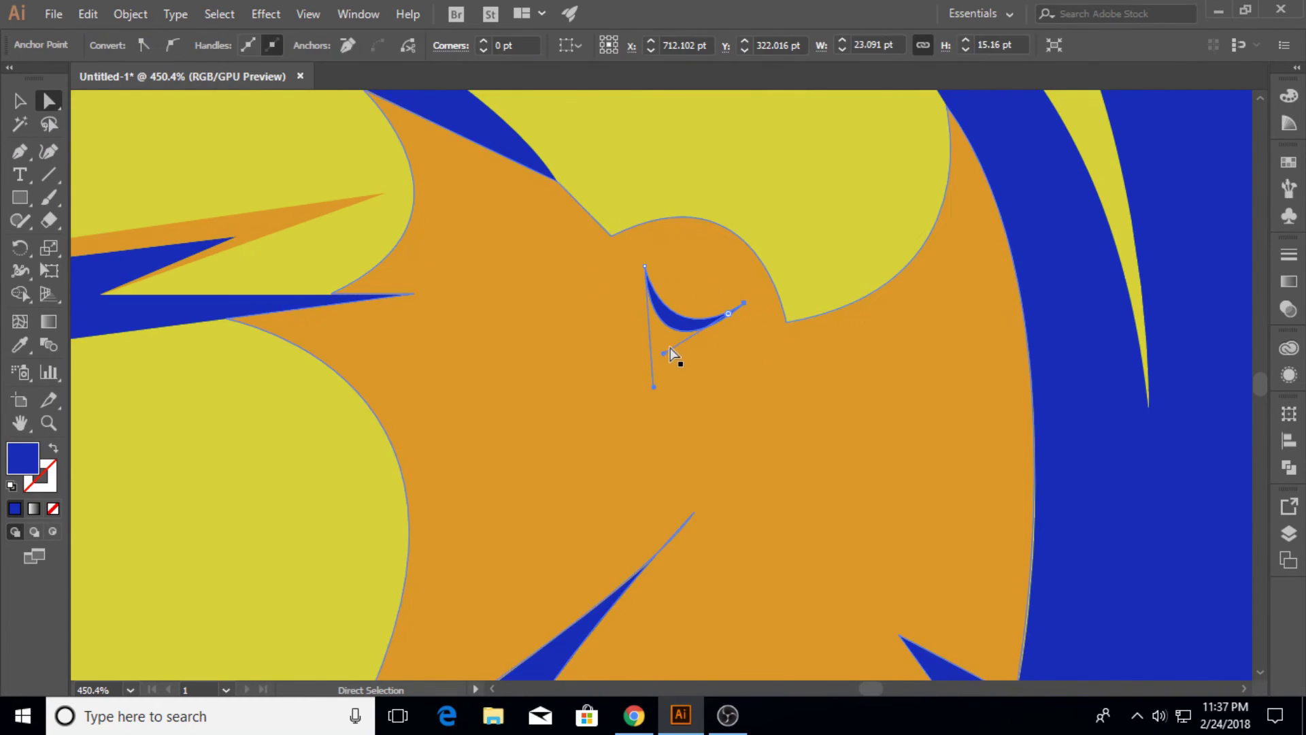
drag(693, 367, 617, 388)
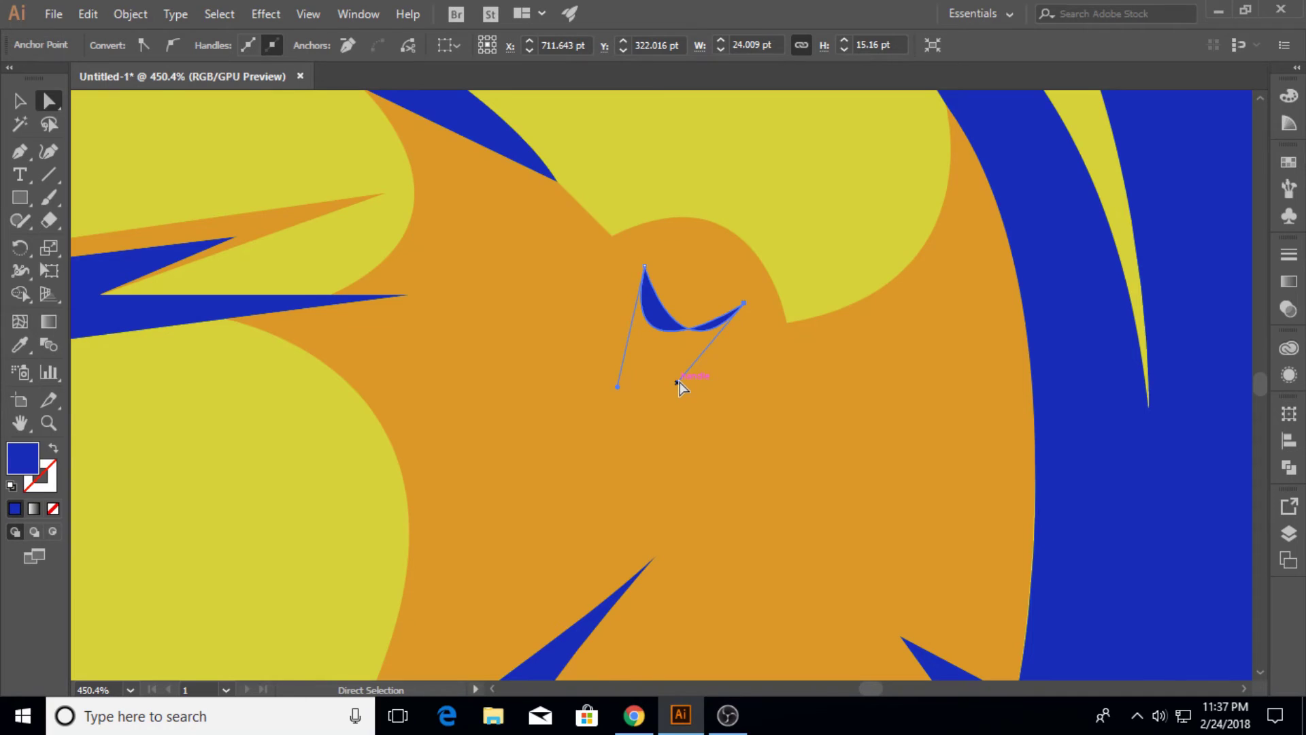
key(ctrl+z)
key(ctrl+z)
key(ctrl+z)
Step: Thicken the crescent by bulging its lower edge outward with the Curvature tool
click(55, 154)
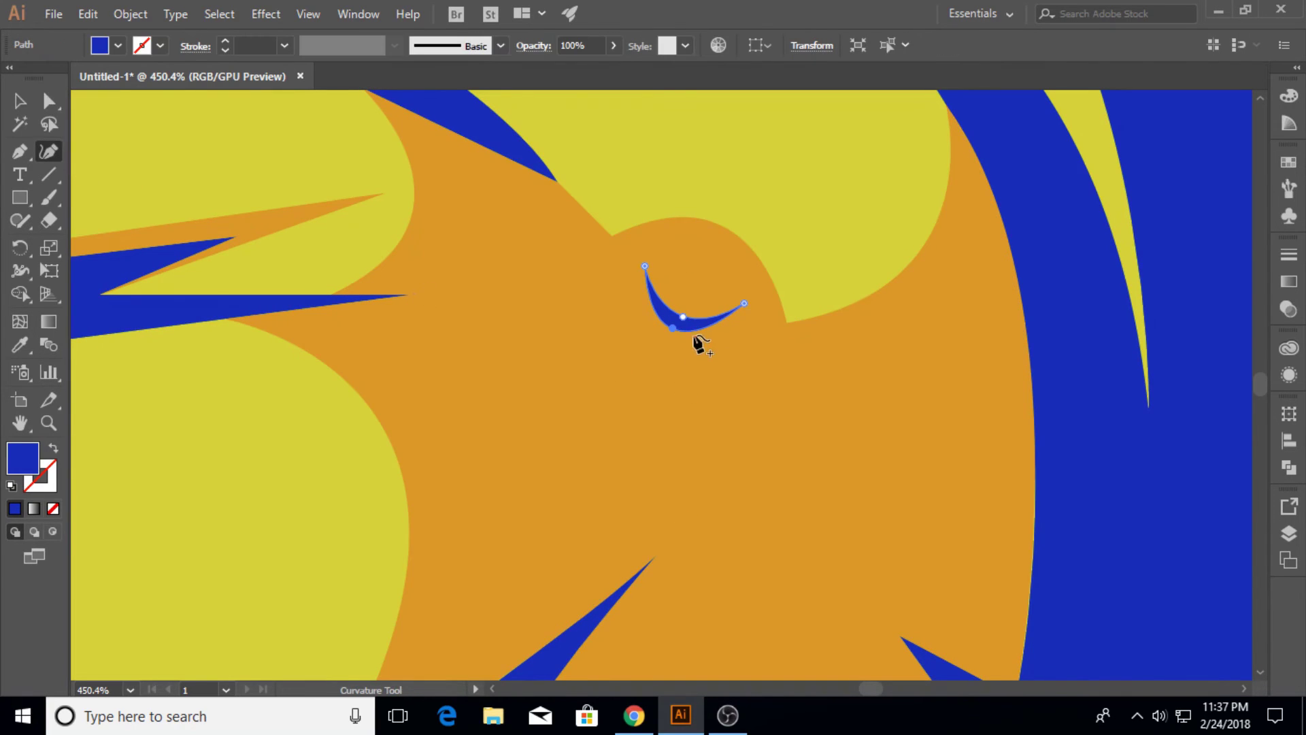
click(707, 327)
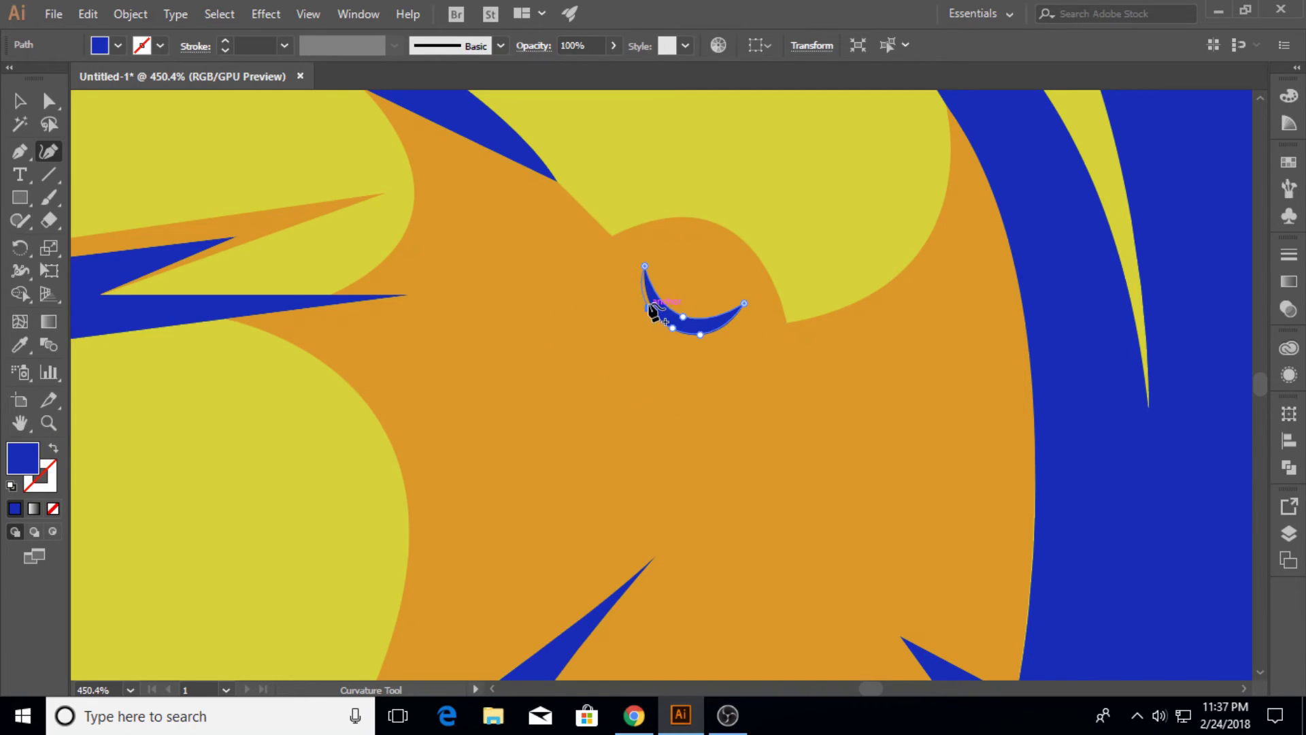
key(v)
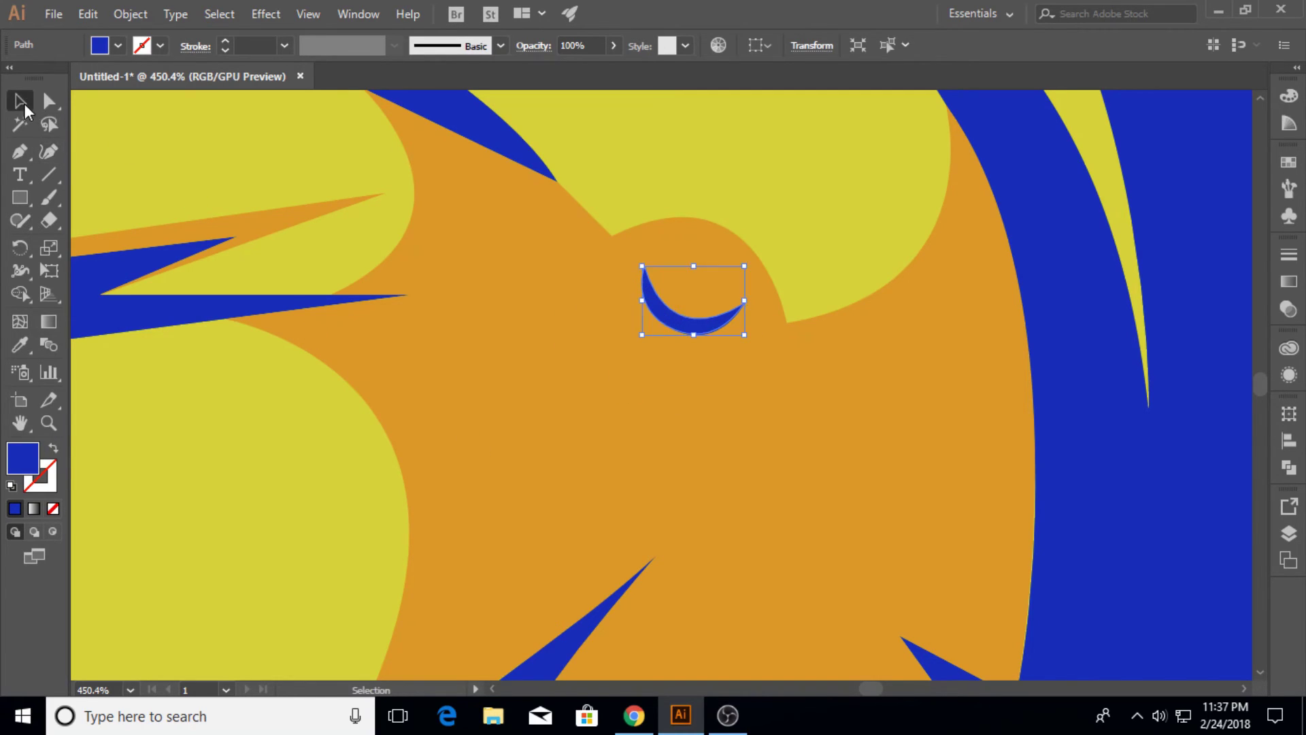
Step: Place an enlarged copy of the blue crescent just below the original and clear the selection
click(647, 369)
click(674, 325)
drag(699, 325, 725, 425)
click(912, 460)
click(53, 427)
drag(1061, 292, 624, 333)
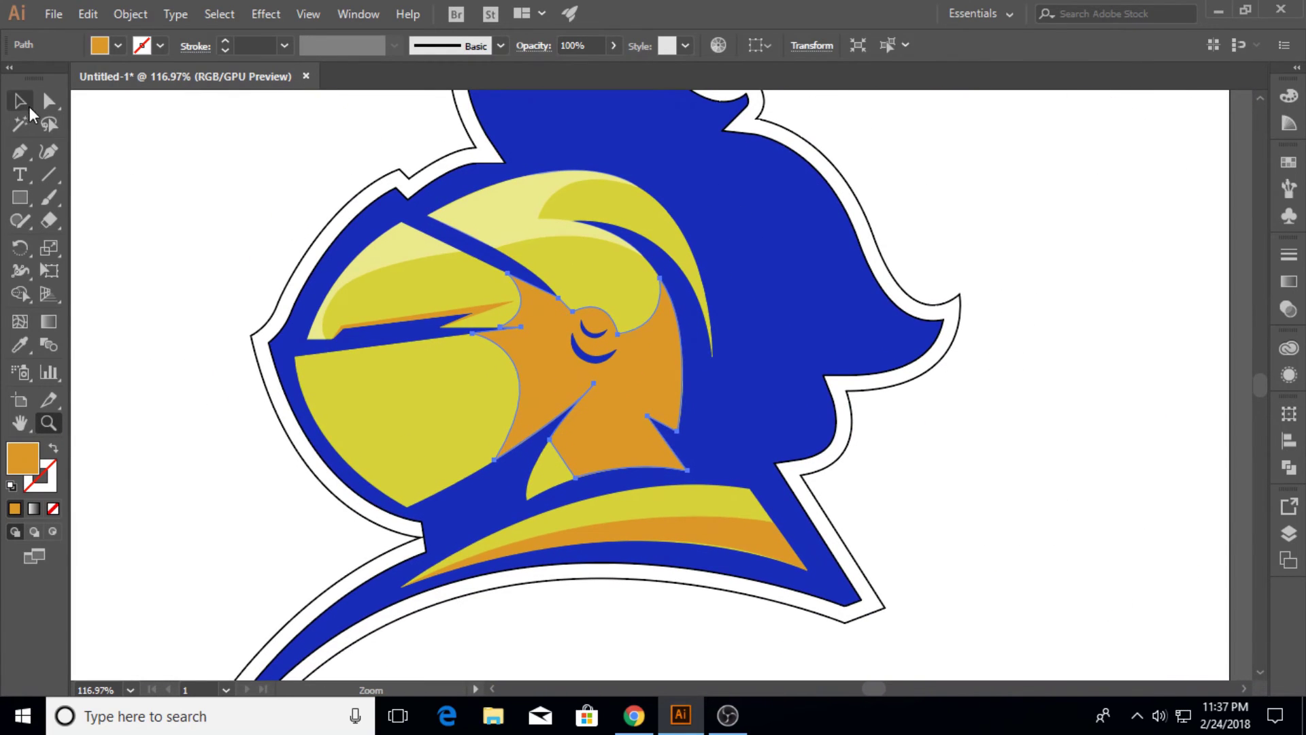
click(25, 109)
click(316, 200)
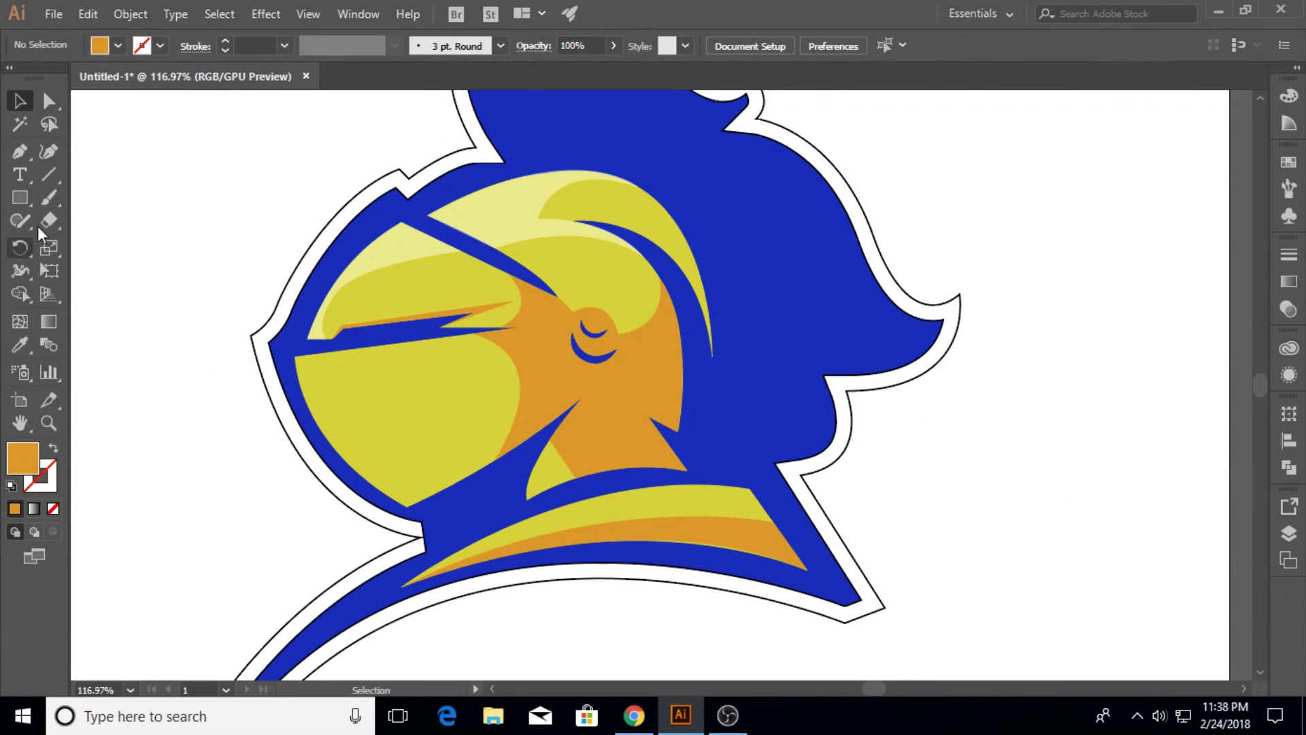
Step: Draw a closed, tapering orange slit with the Pen tool near the front of the lower visor, curving down toward the chin
click(319, 375)
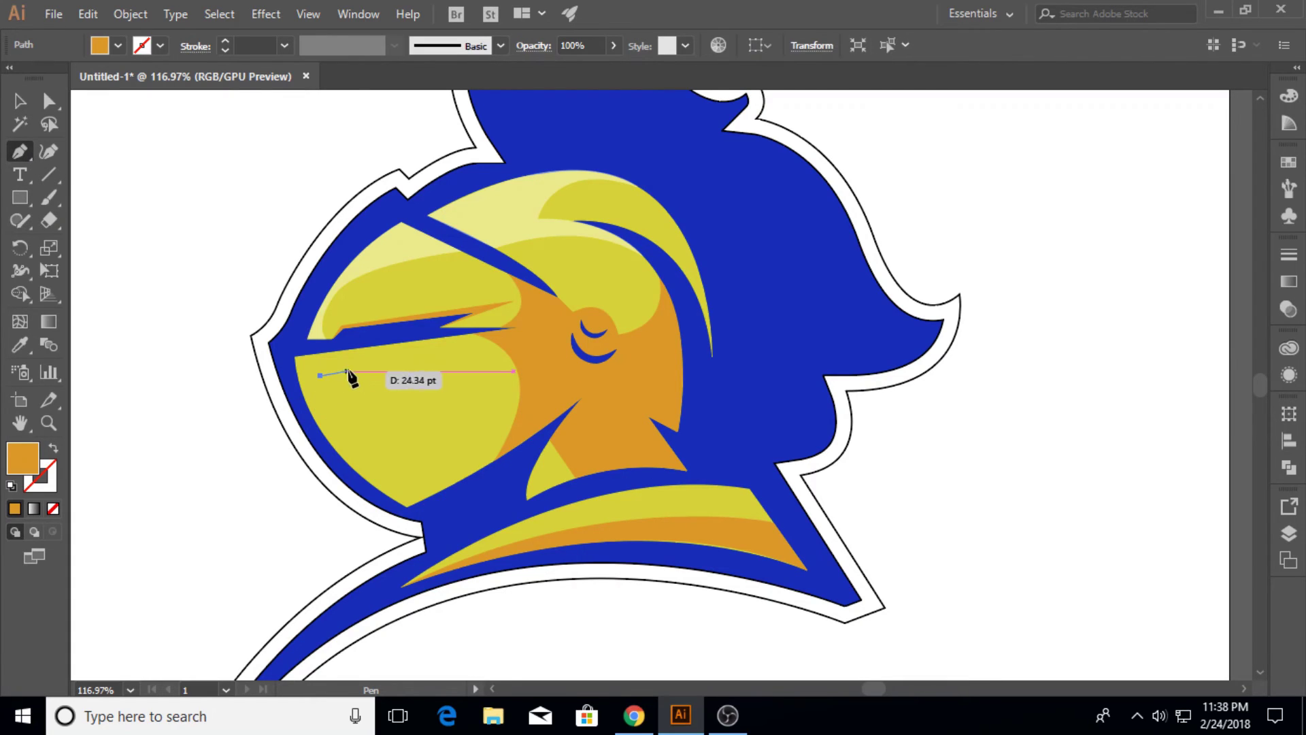
click(351, 371)
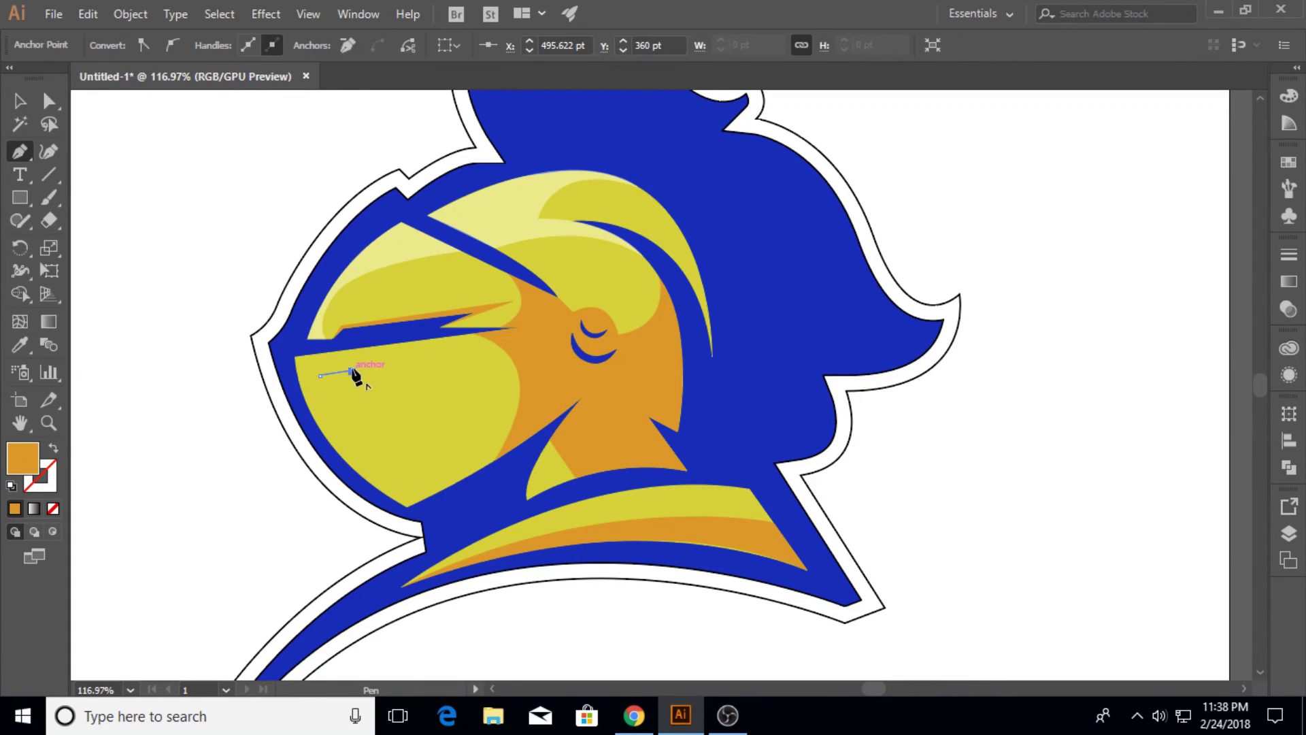
click(406, 471)
drag(433, 471, 450, 502)
click(407, 471)
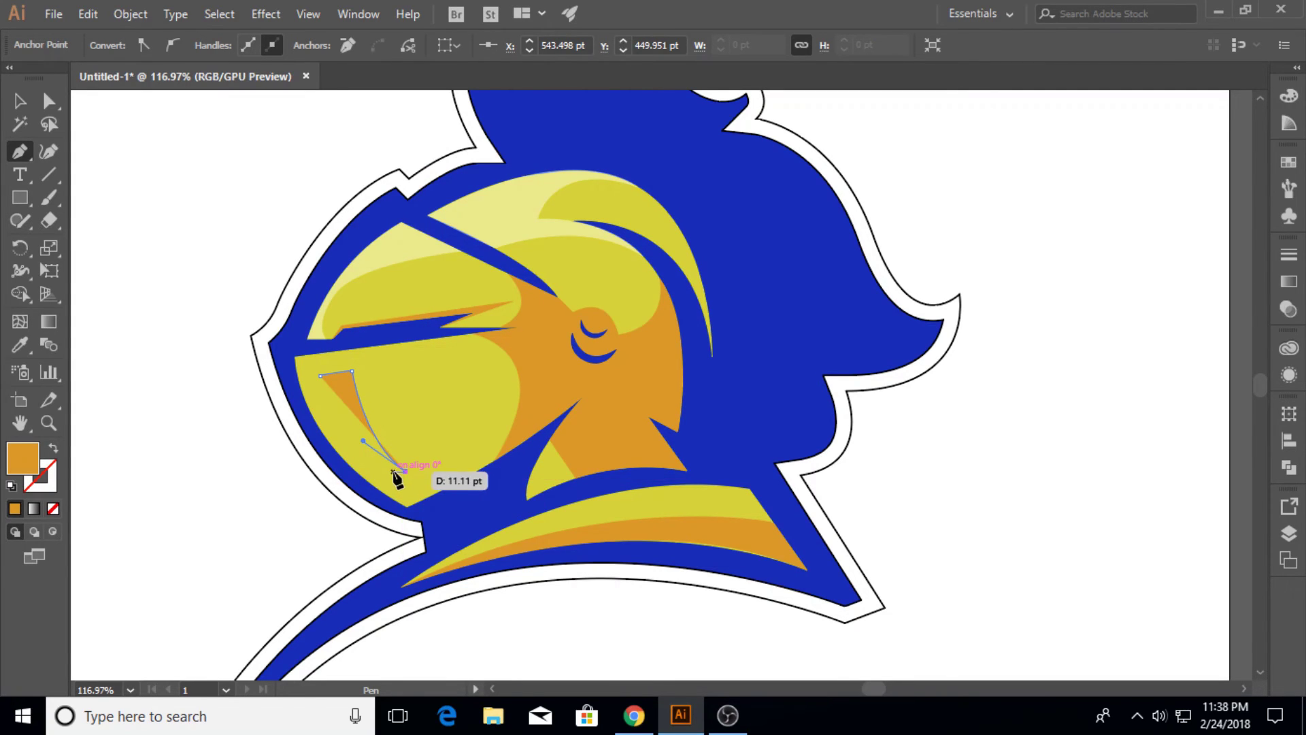
click(394, 471)
drag(321, 376, 309, 338)
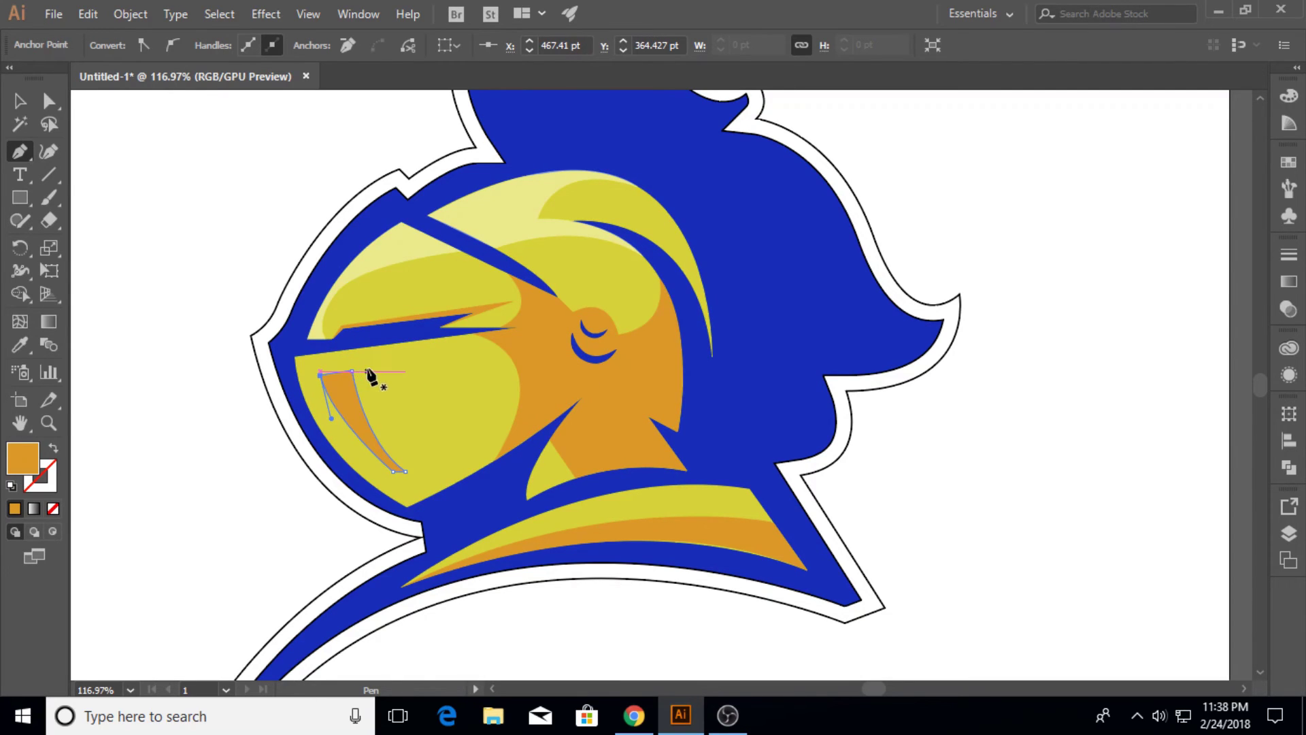
click(20, 105)
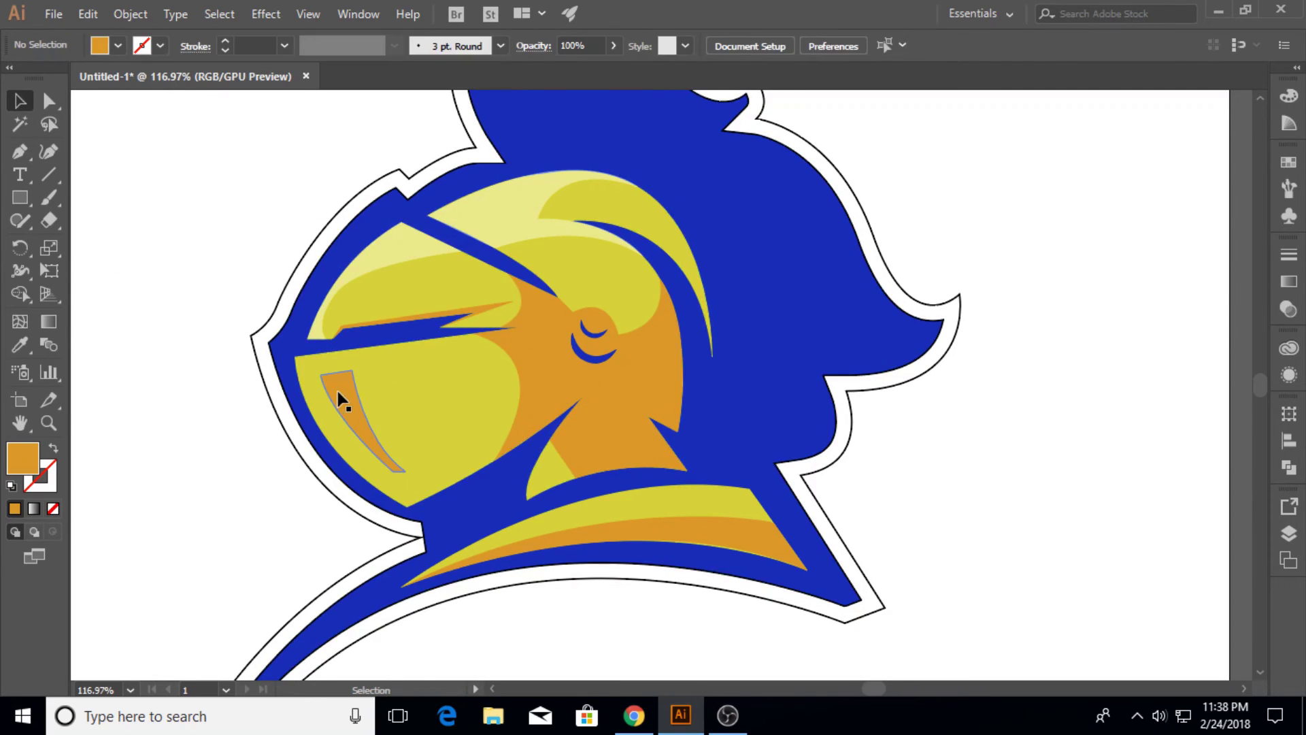
Step: Duplicate the slit twice toward the back of the visor, making each copy smaller than the one before
drag(337, 388, 382, 384)
drag(448, 463, 440, 453)
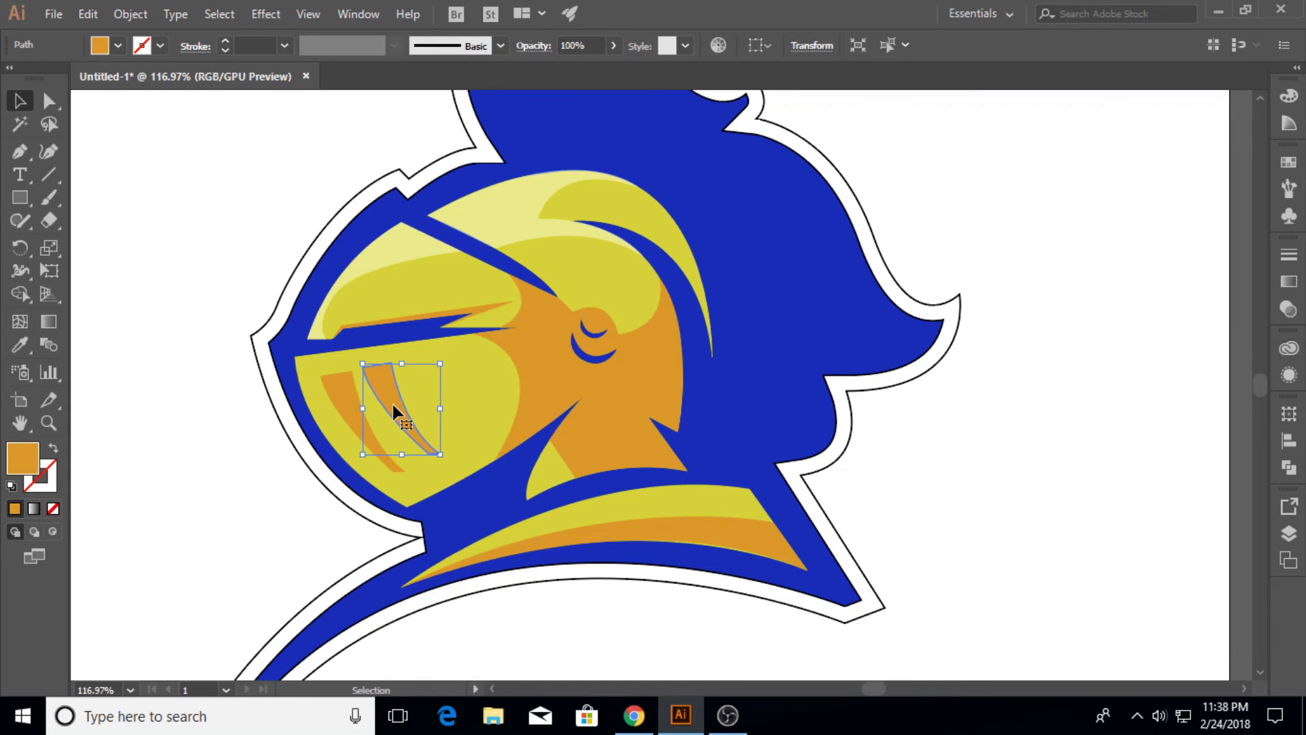
drag(394, 411, 443, 404)
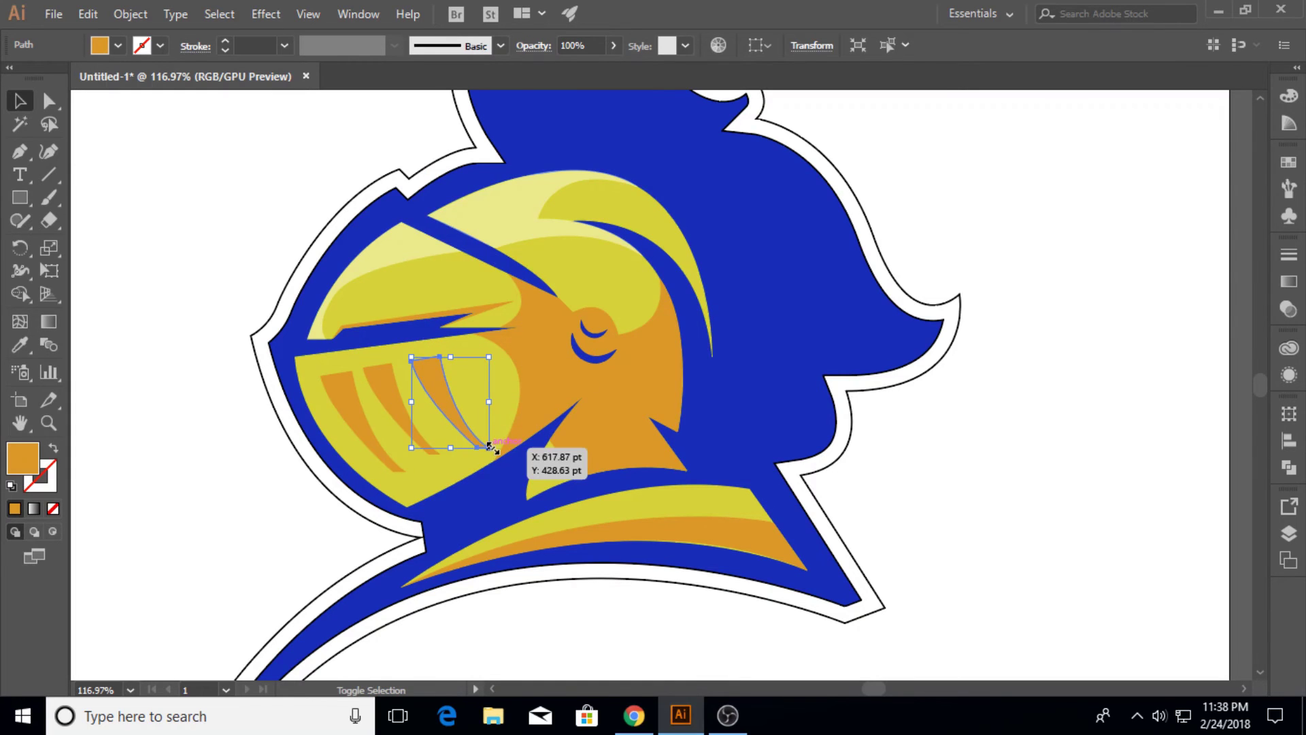
drag(489, 446, 476, 434)
click(170, 340)
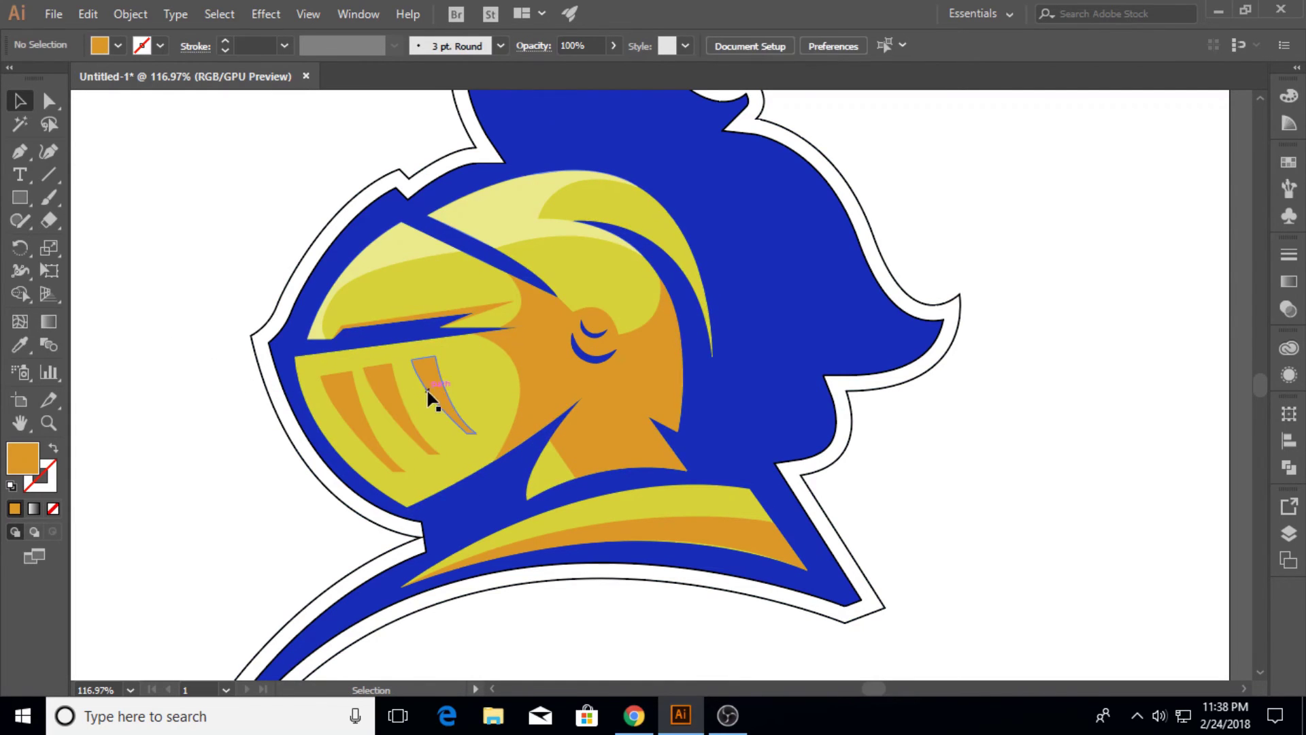
Step: Nudge the smallest slit toward the front and the middle slit slightly down to even out the row
click(427, 393)
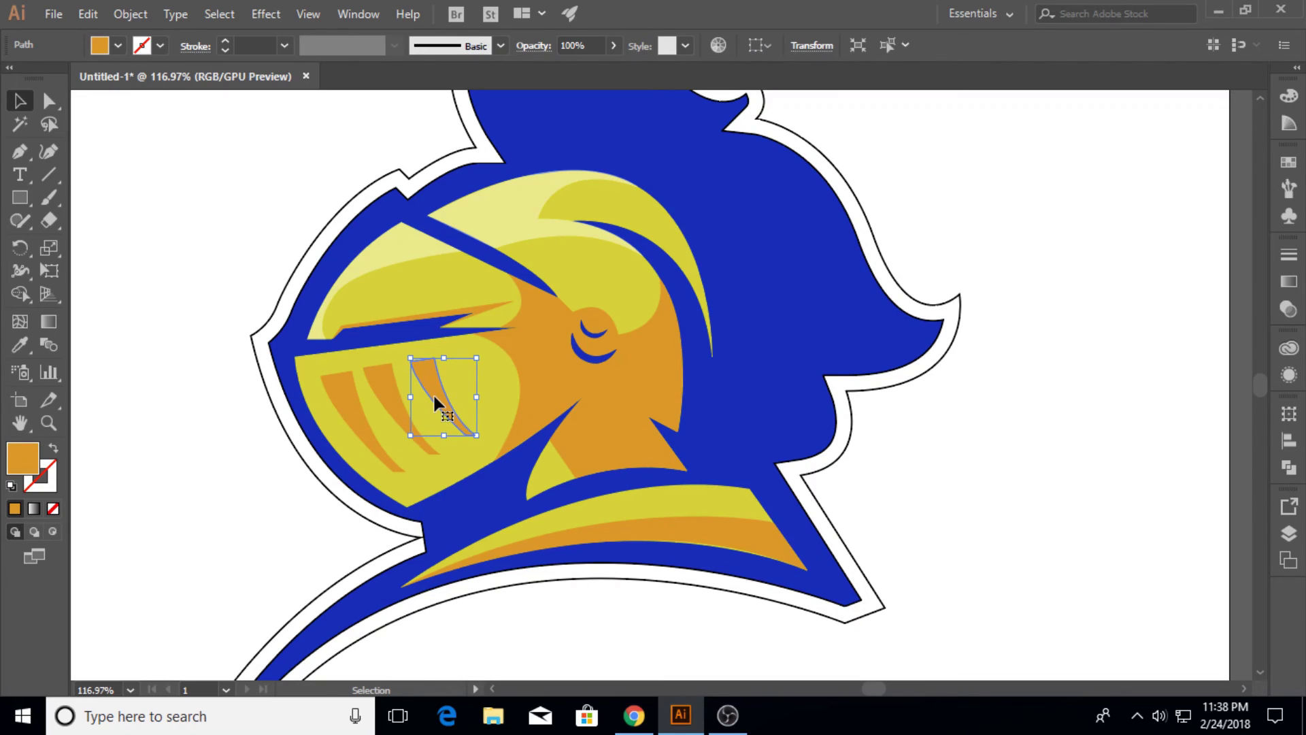
key(Left)
key(Left)
key(Left)
key(Left)
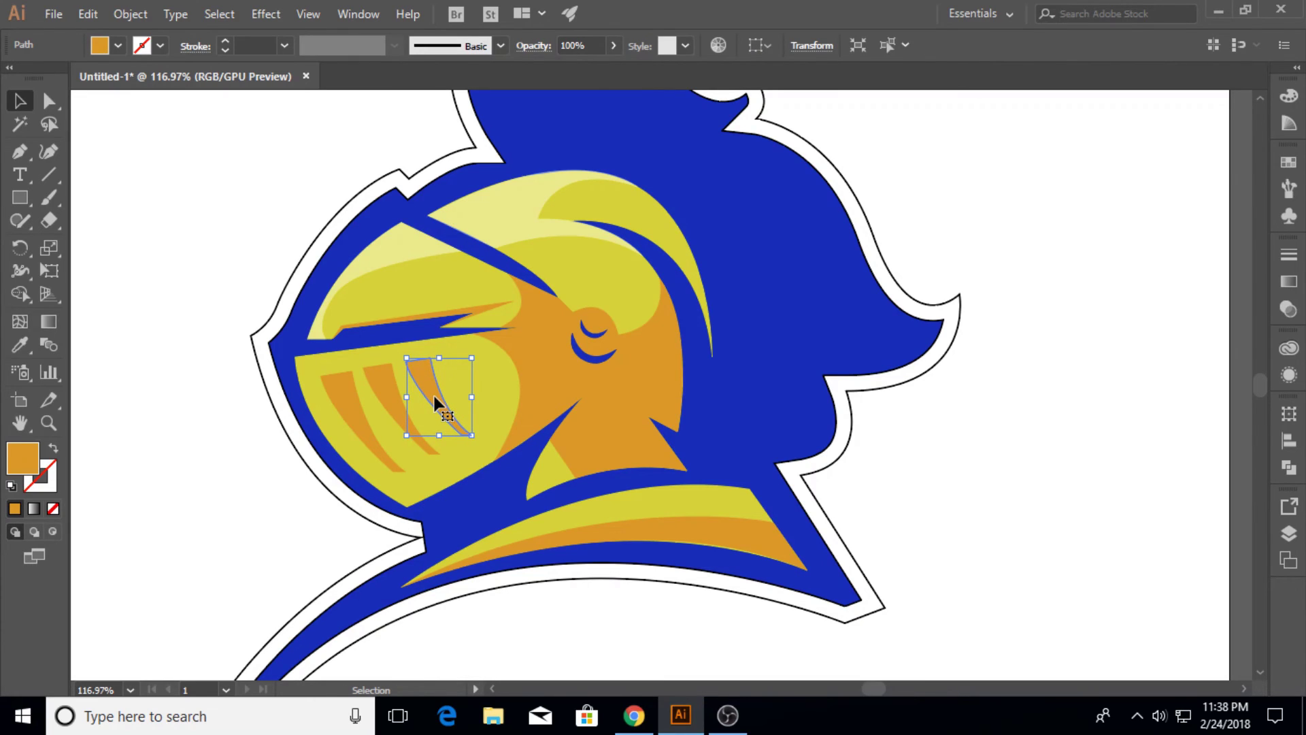
click(381, 384)
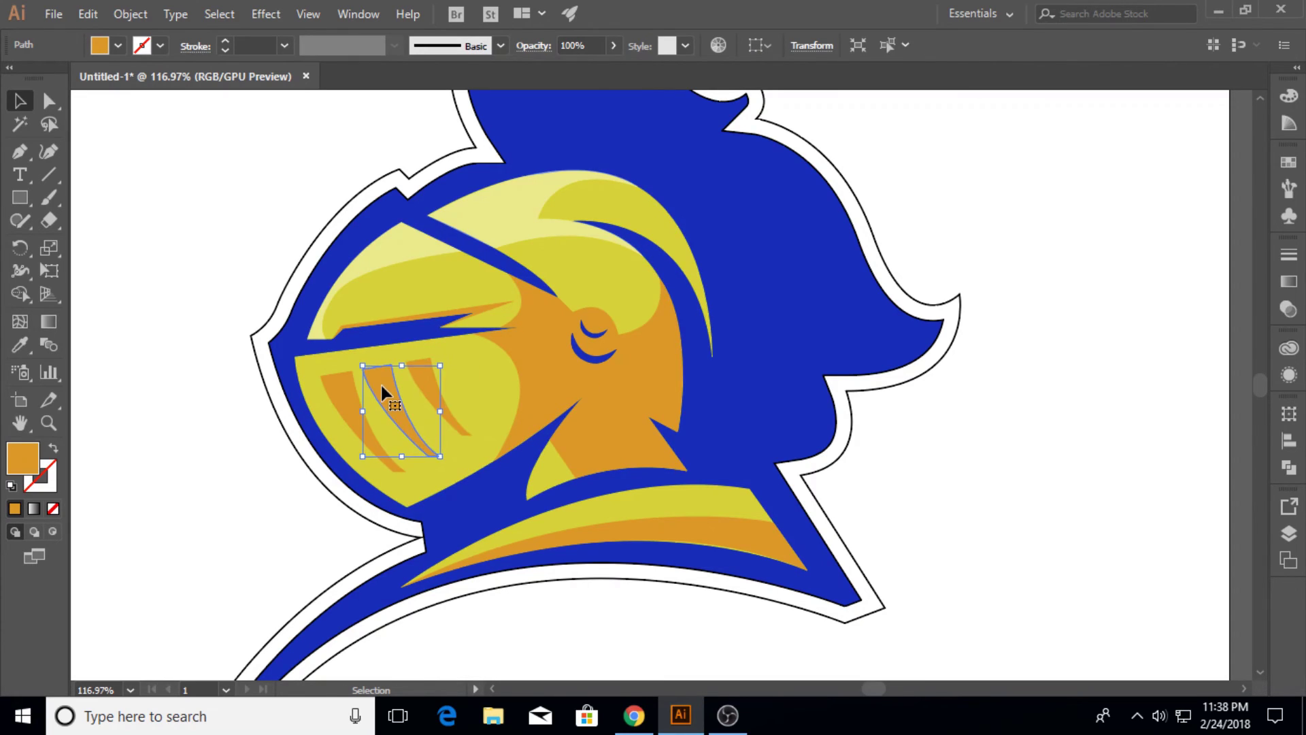
click(206, 339)
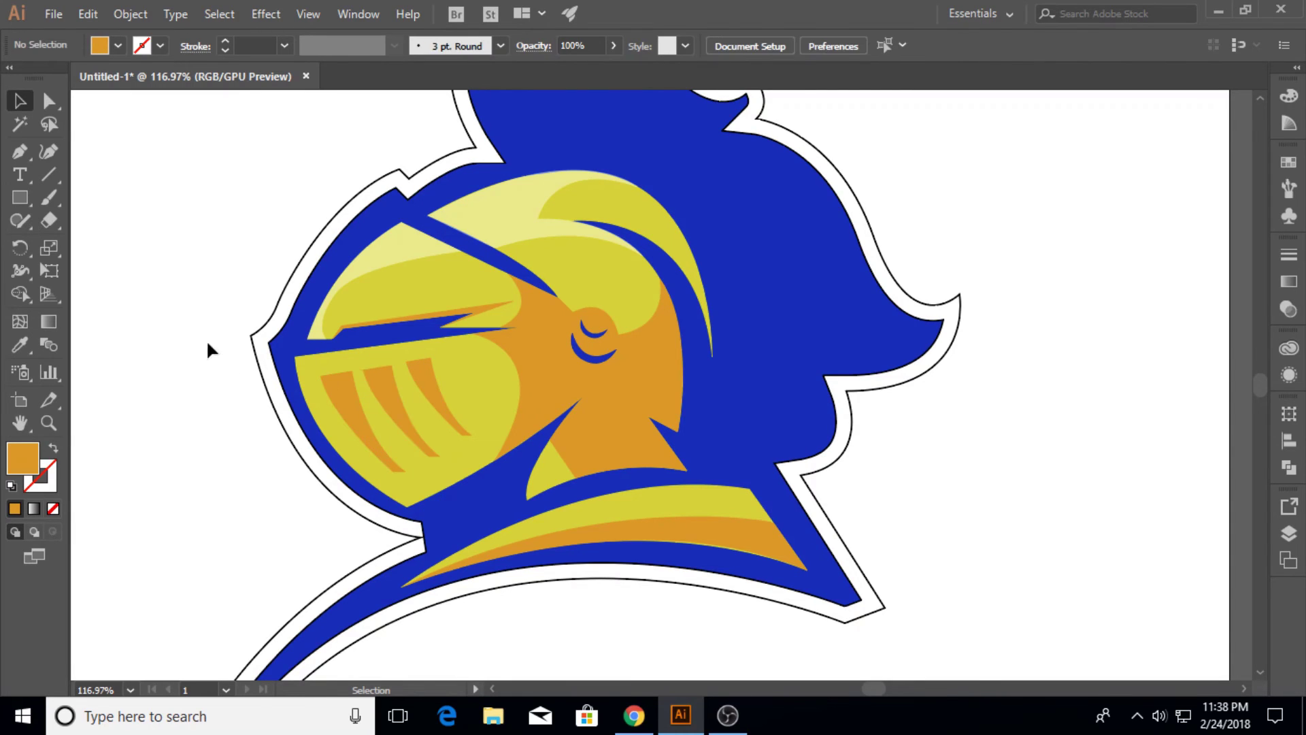
Step: Select all three visor slits and apply the silhouette's blue fill and black outline to them
click(345, 386)
shift+click(385, 398)
shift+click(427, 387)
click(20, 345)
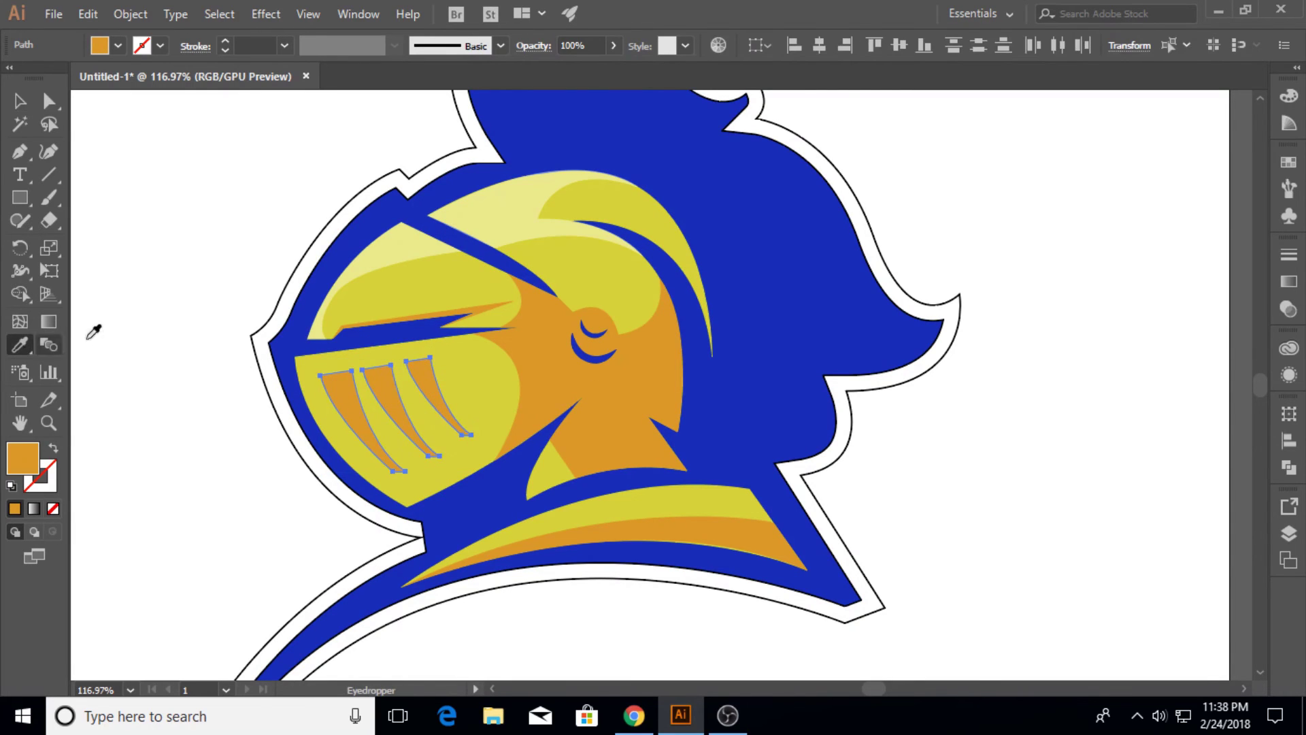
click(301, 331)
key(v)
click(172, 203)
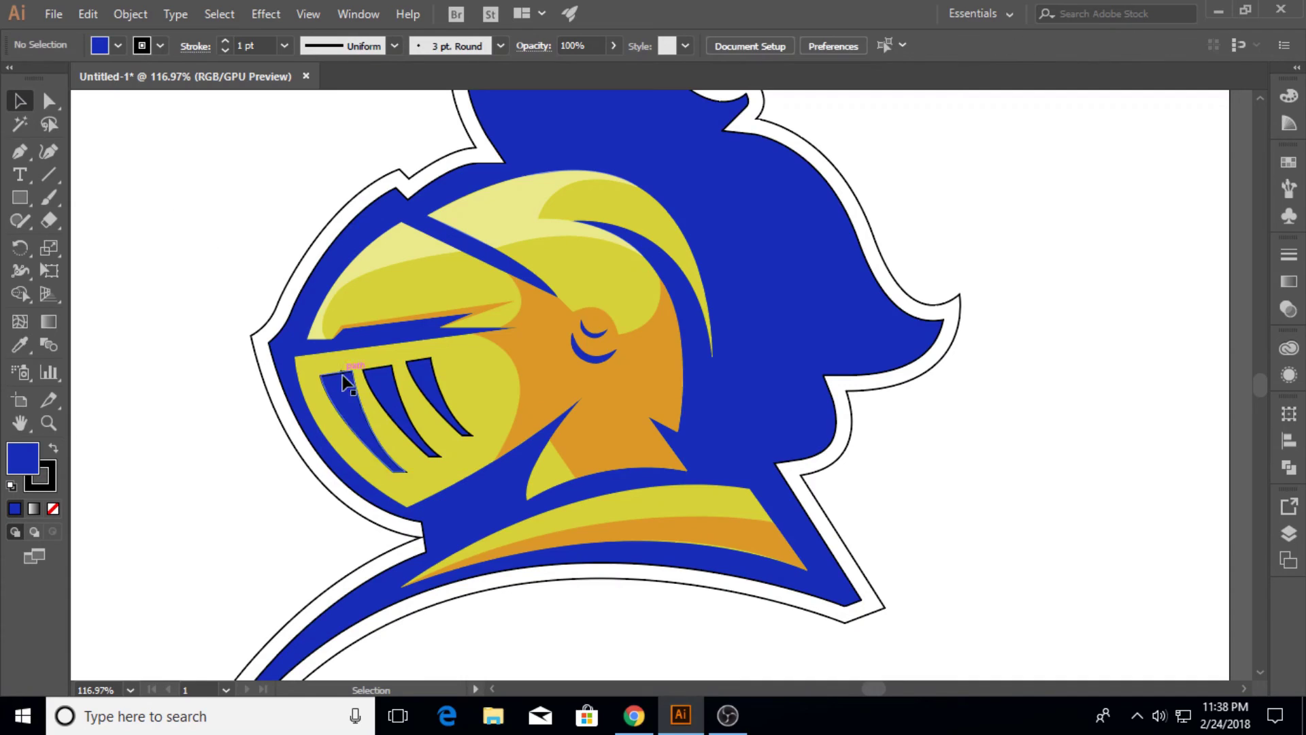
click(346, 384)
click(169, 303)
click(48, 422)
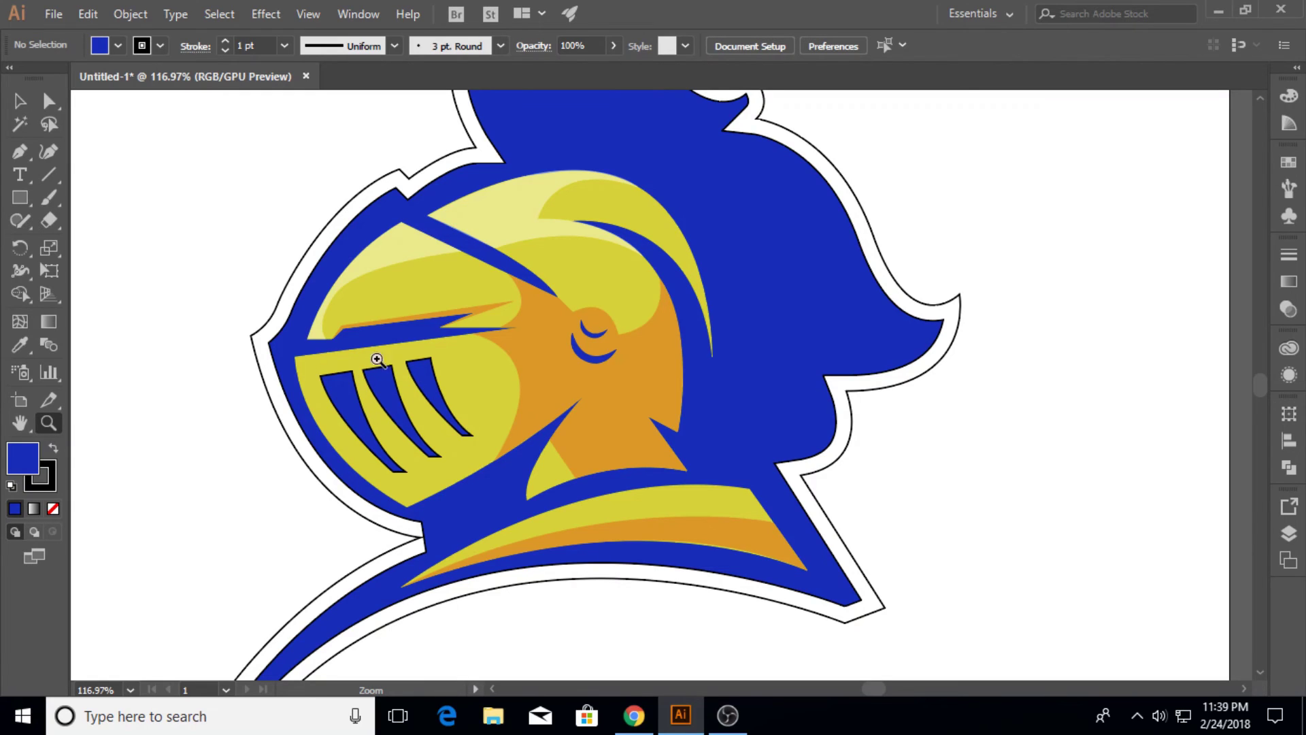
click(20, 100)
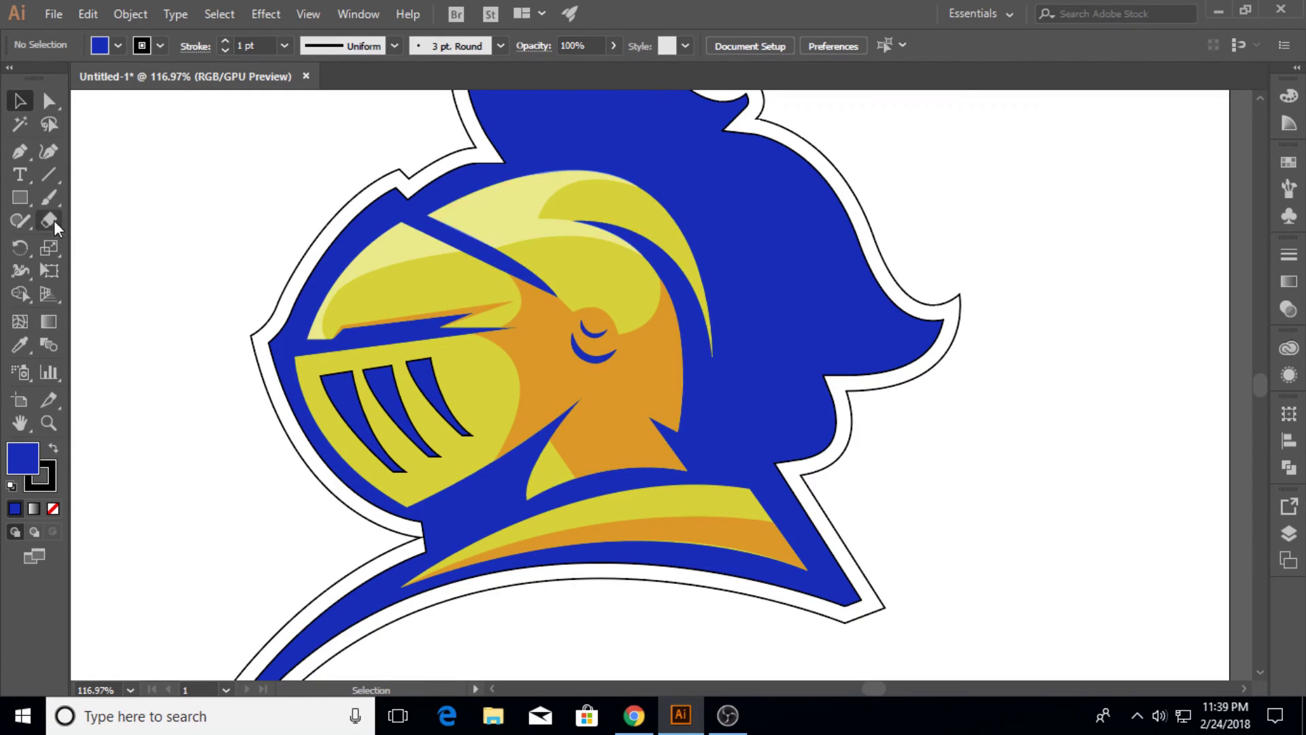
Step: Draw a closed shading shape over the rear tail of the top yellow strip with the Pen tool and apply the collar's orange
click(26, 154)
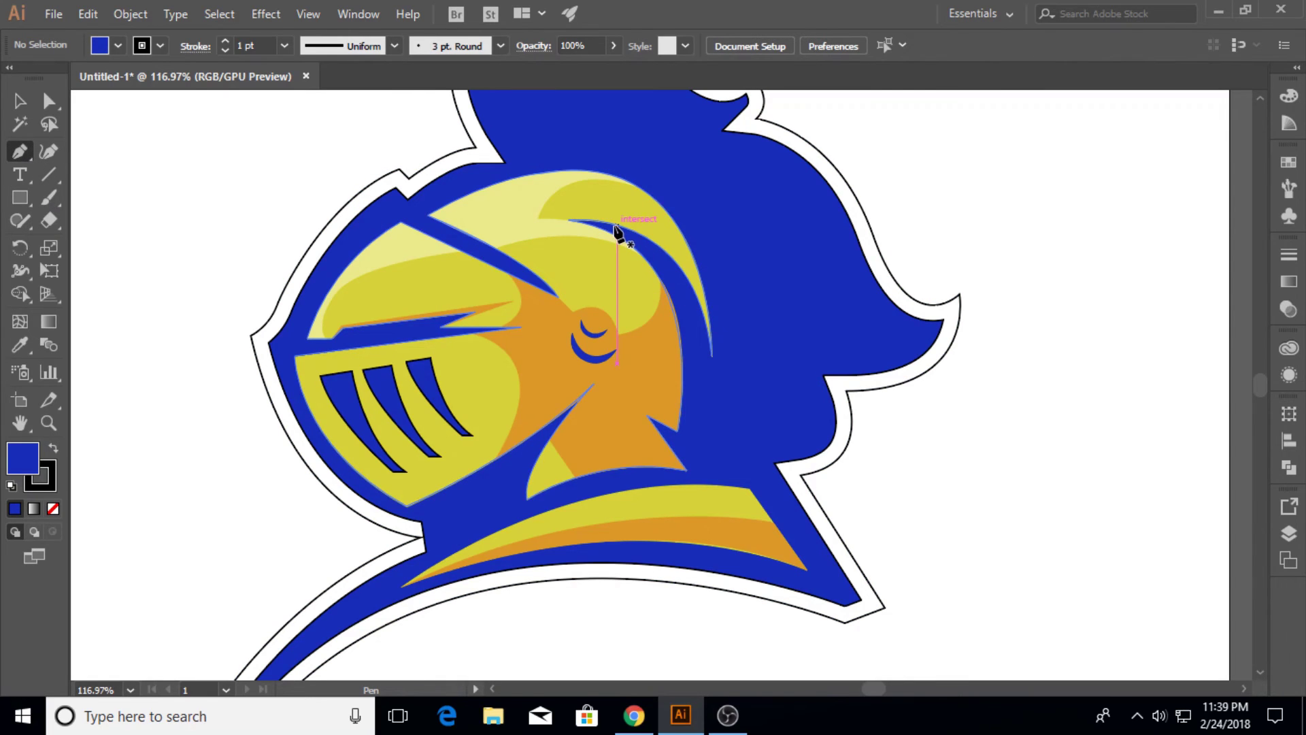
click(656, 201)
drag(634, 231, 653, 269)
click(634, 232)
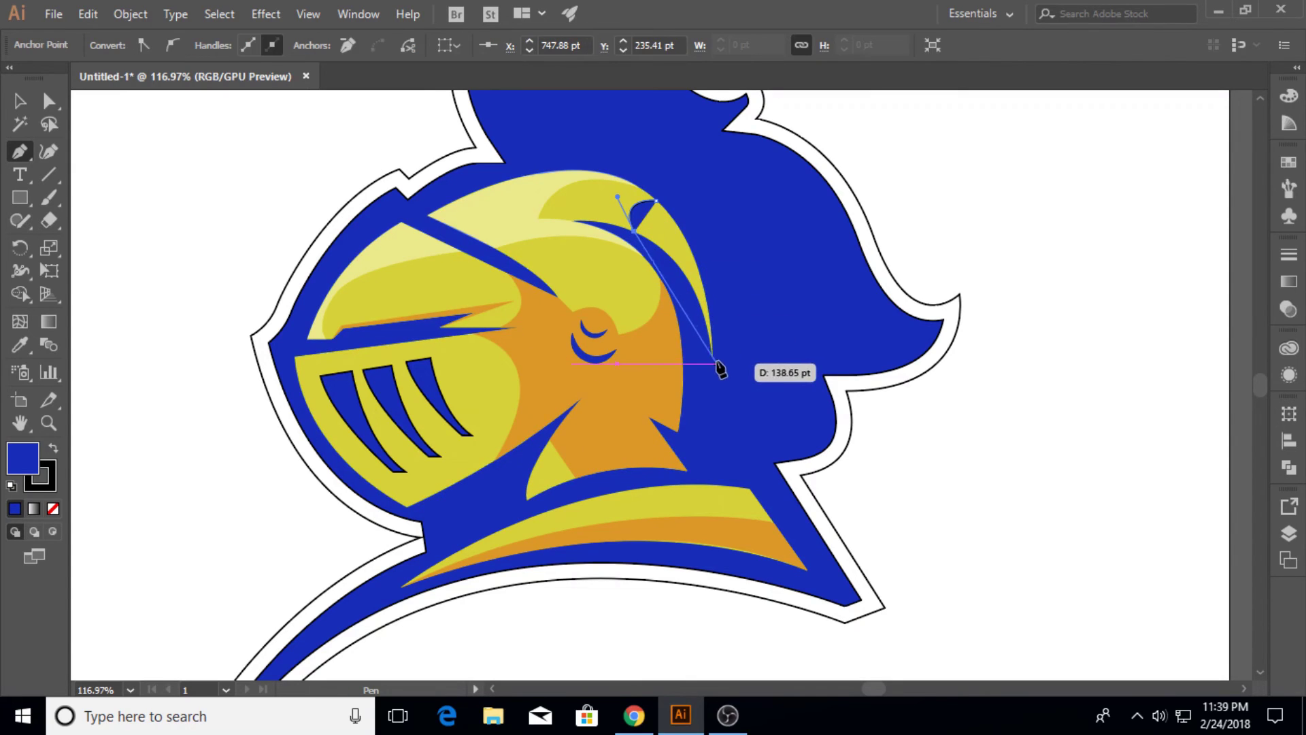
drag(712, 356, 727, 464)
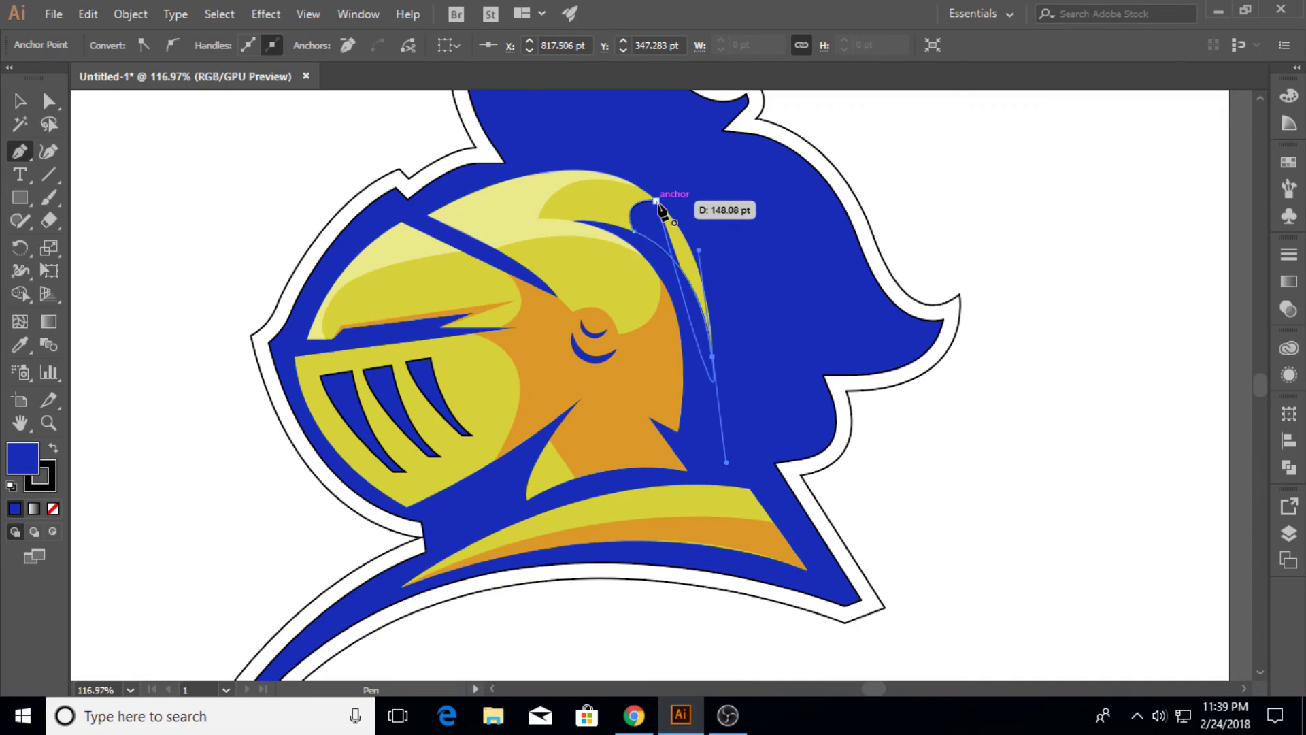
key(ctrl+z)
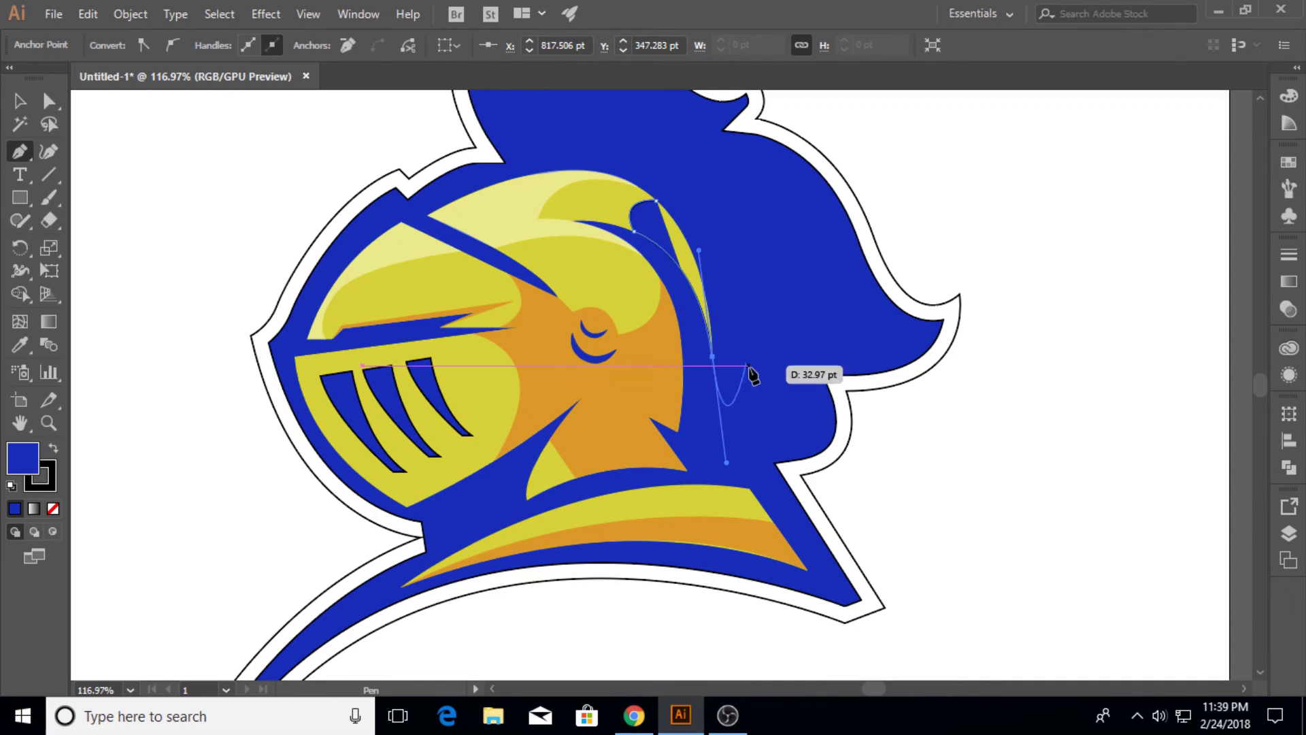
click(712, 356)
mouse_move(657, 200)
mouse_down()
mouse_move(605, 223)
mouse_move(578, 171)
mouse_move(616, 180)
mouse_move(600, 152)
mouse_up()
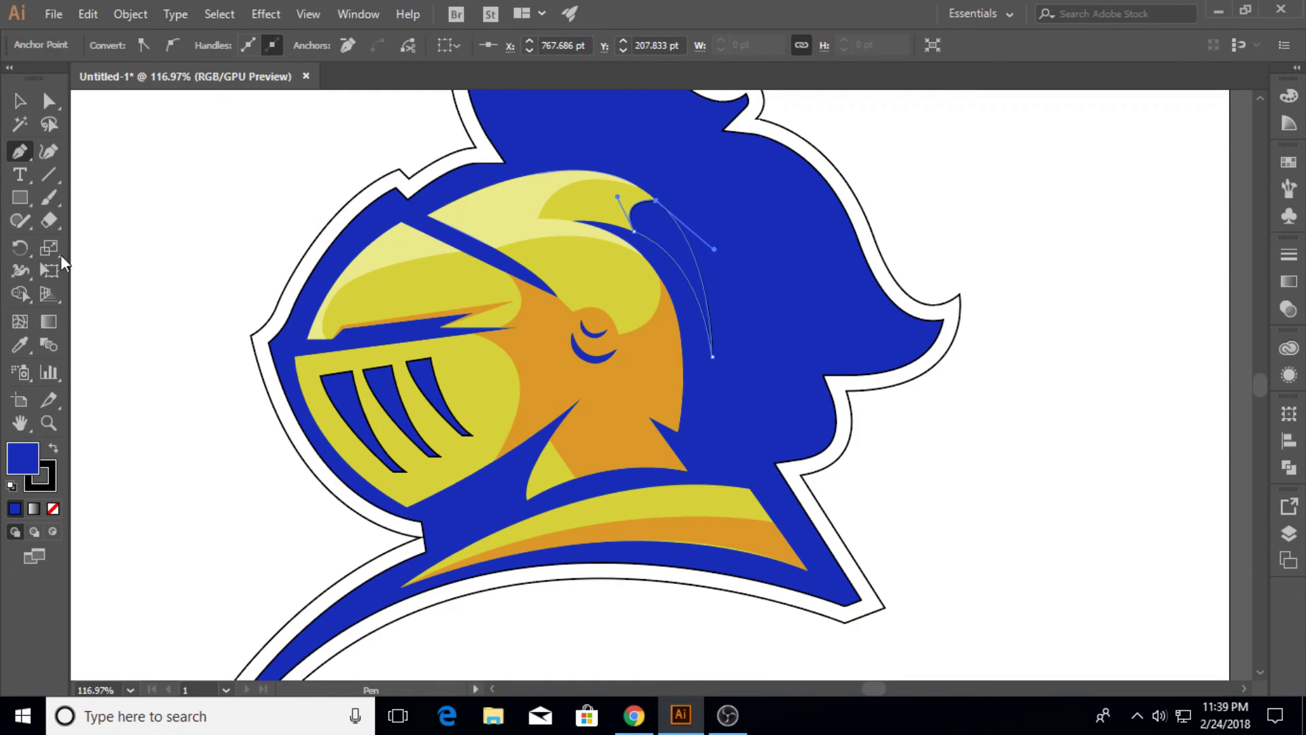
click(19, 345)
click(664, 527)
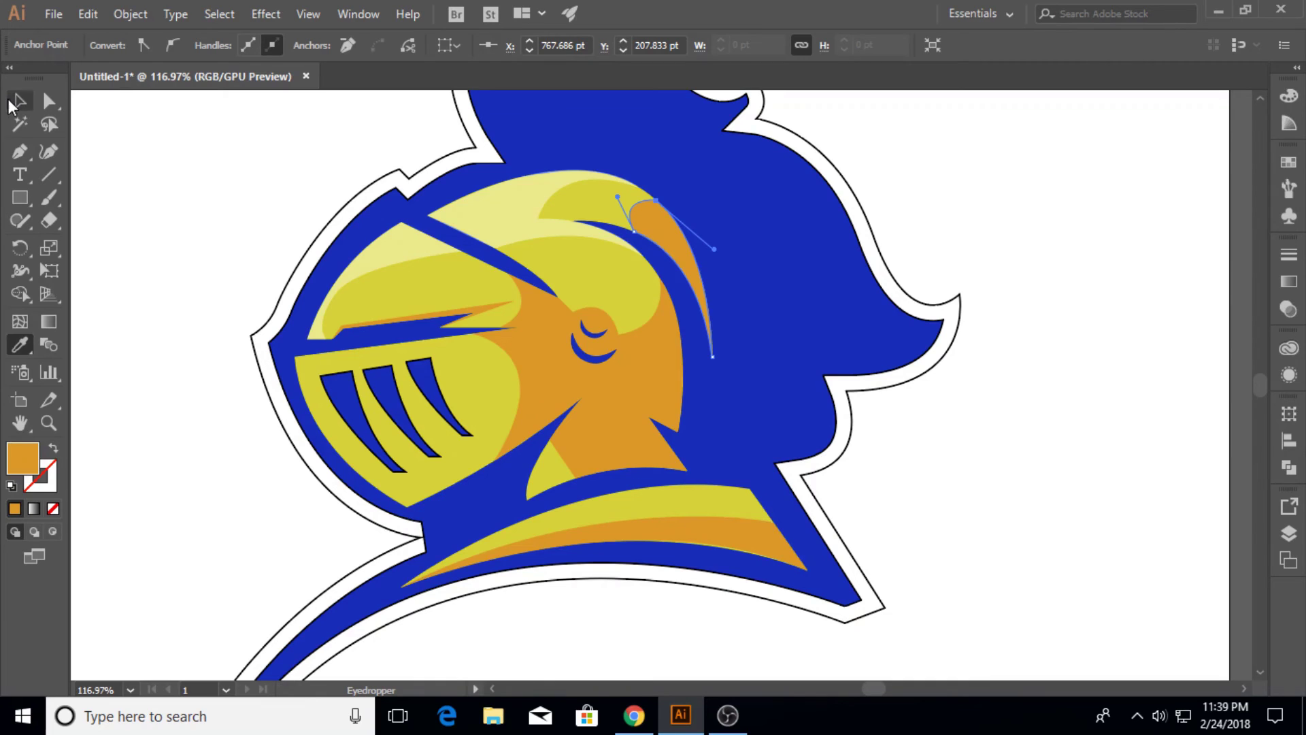
Step: Place a small tilted copy of the upper blue crescent from the helmet's pivot on the front part of the collar
click(18, 101)
click(207, 168)
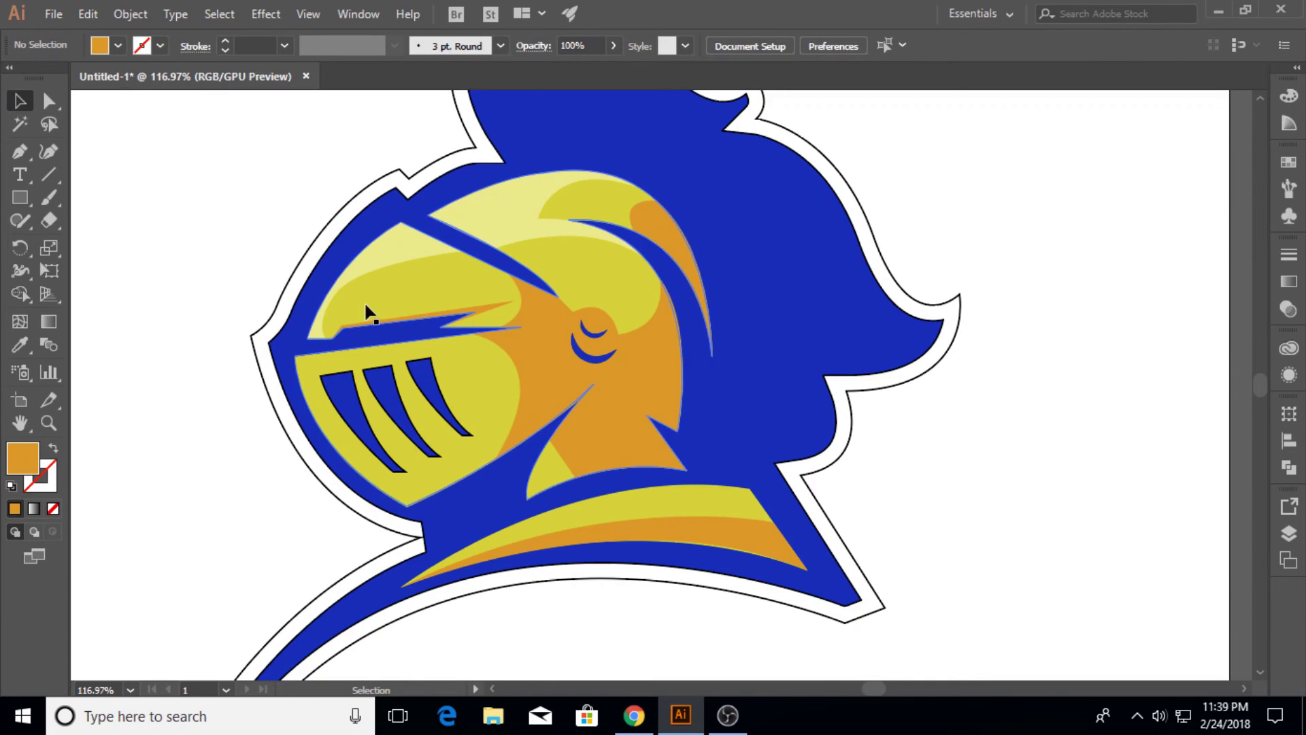
drag(596, 343, 556, 518)
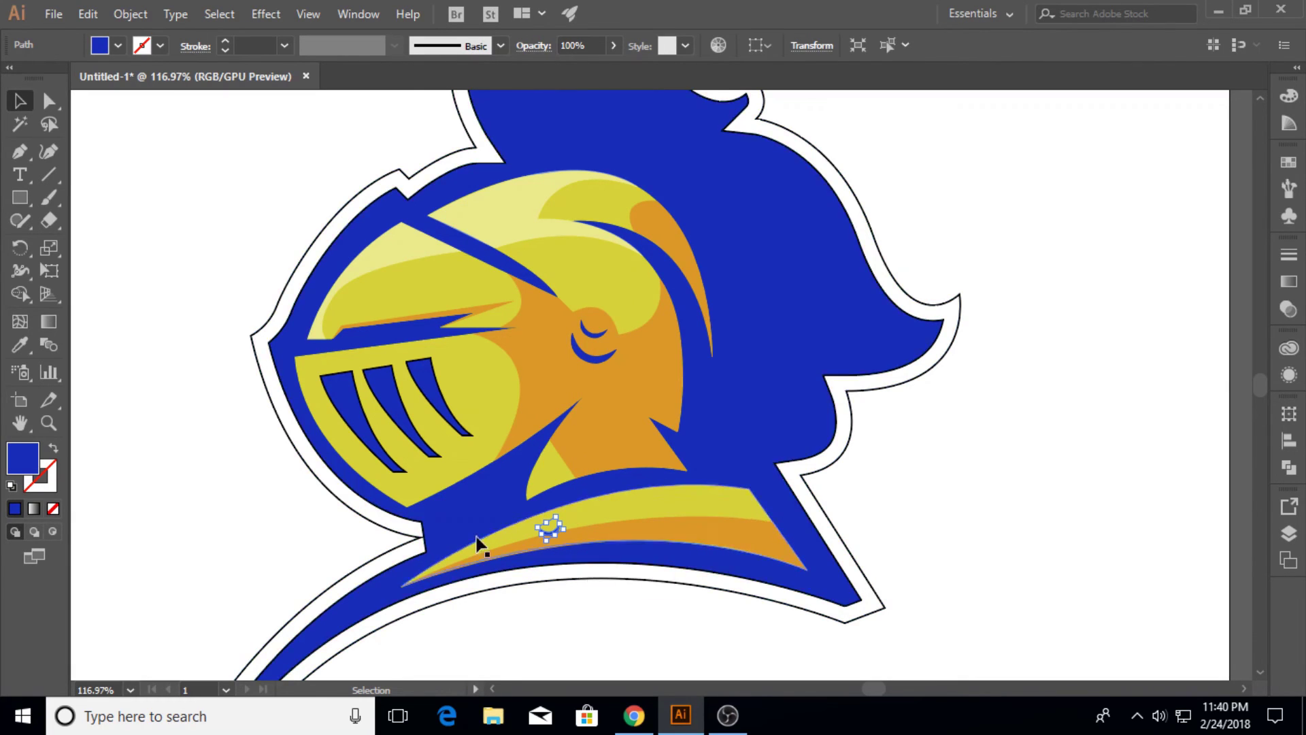
click(349, 510)
click(550, 533)
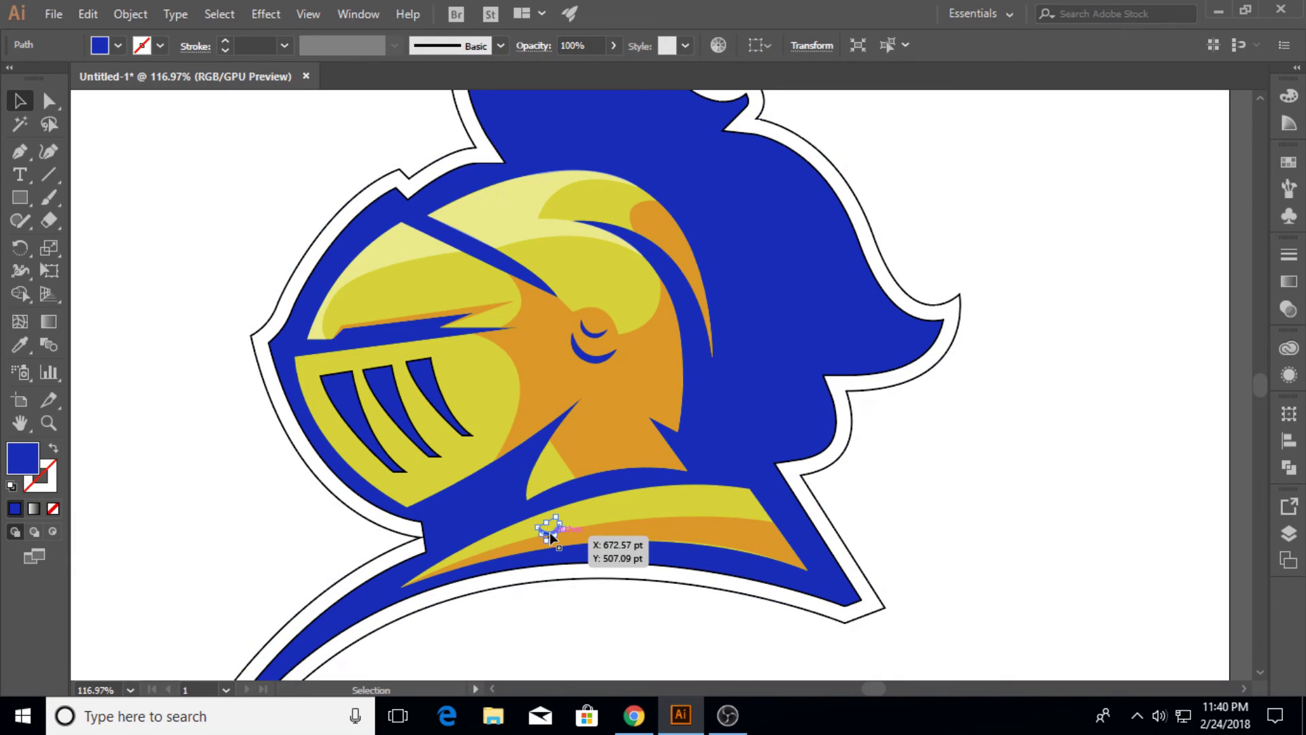
click(304, 522)
Step: Duplicate the collar crescent twice toward the back and align the copies into an evenly spaced row of three rivets
drag(549, 535, 737, 532)
click(633, 522)
mouse_move(645, 513)
mouse_down()
mouse_move(654, 524)
mouse_move(640, 524)
mouse_up()
click(192, 447)
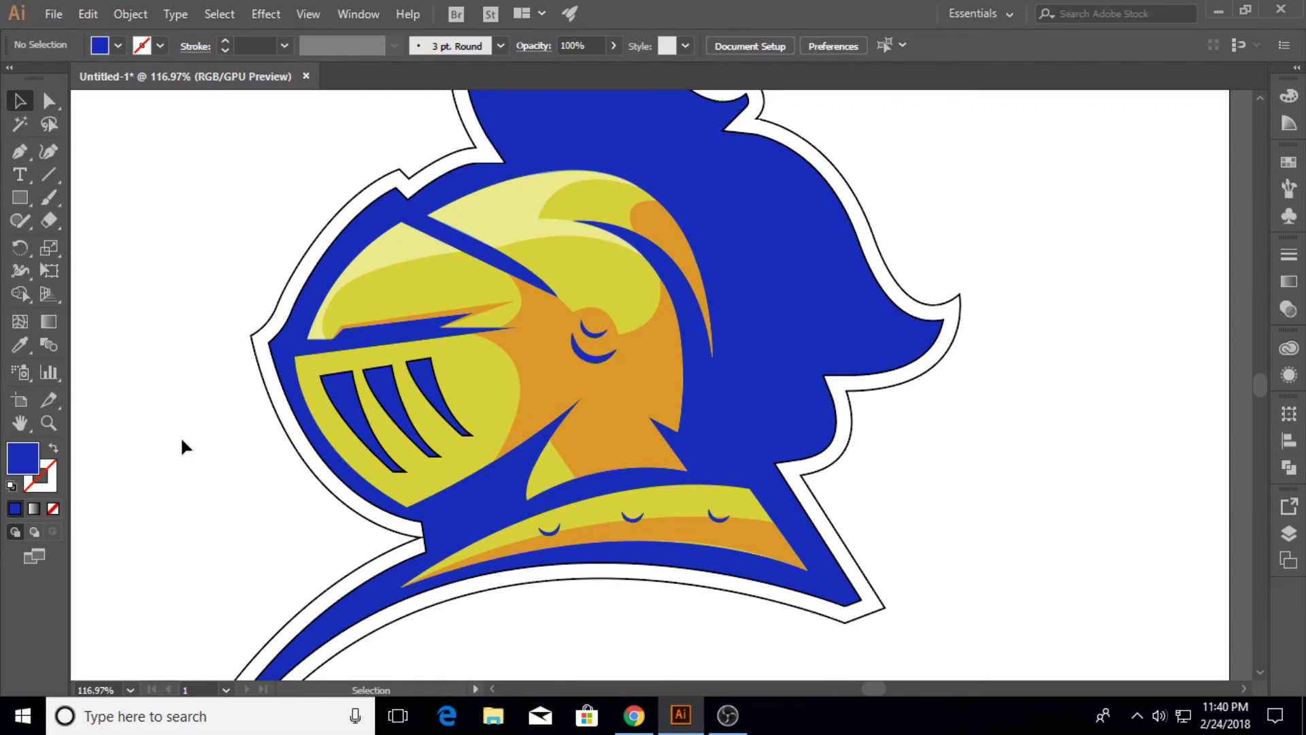
Step: Start a highlight path in the plume with the Pen tool, curving from its front over the crest to a sharp corner at the upper tip
drag(483, 157, 382, 386)
click(20, 151)
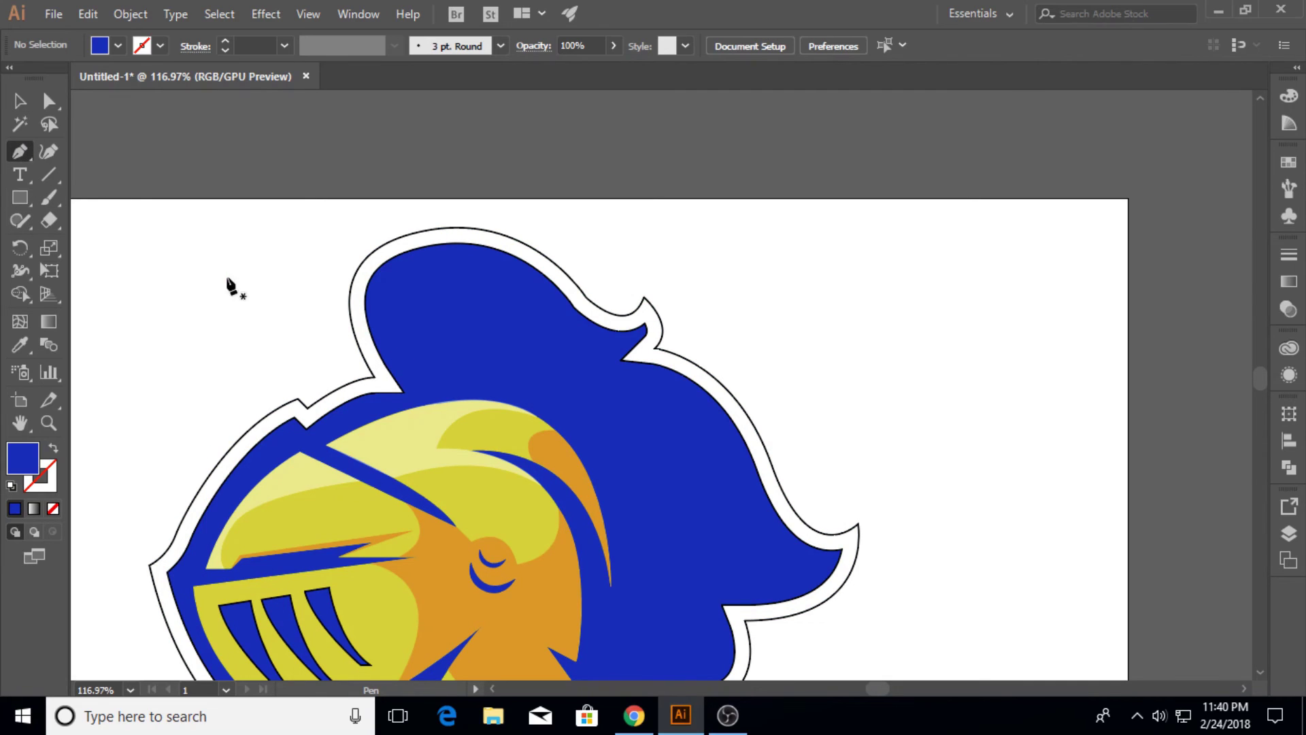
click(393, 334)
drag(440, 274, 519, 274)
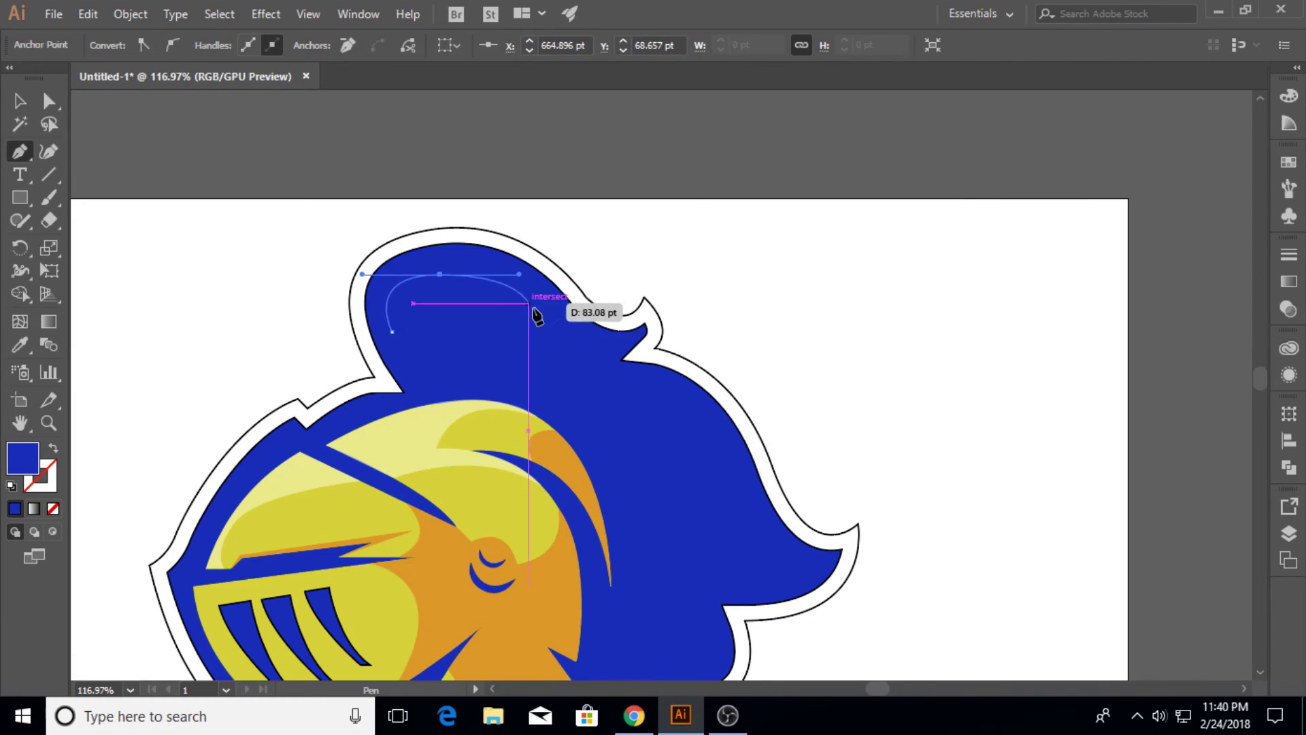
click(560, 332)
click(620, 340)
drag(621, 340, 645, 323)
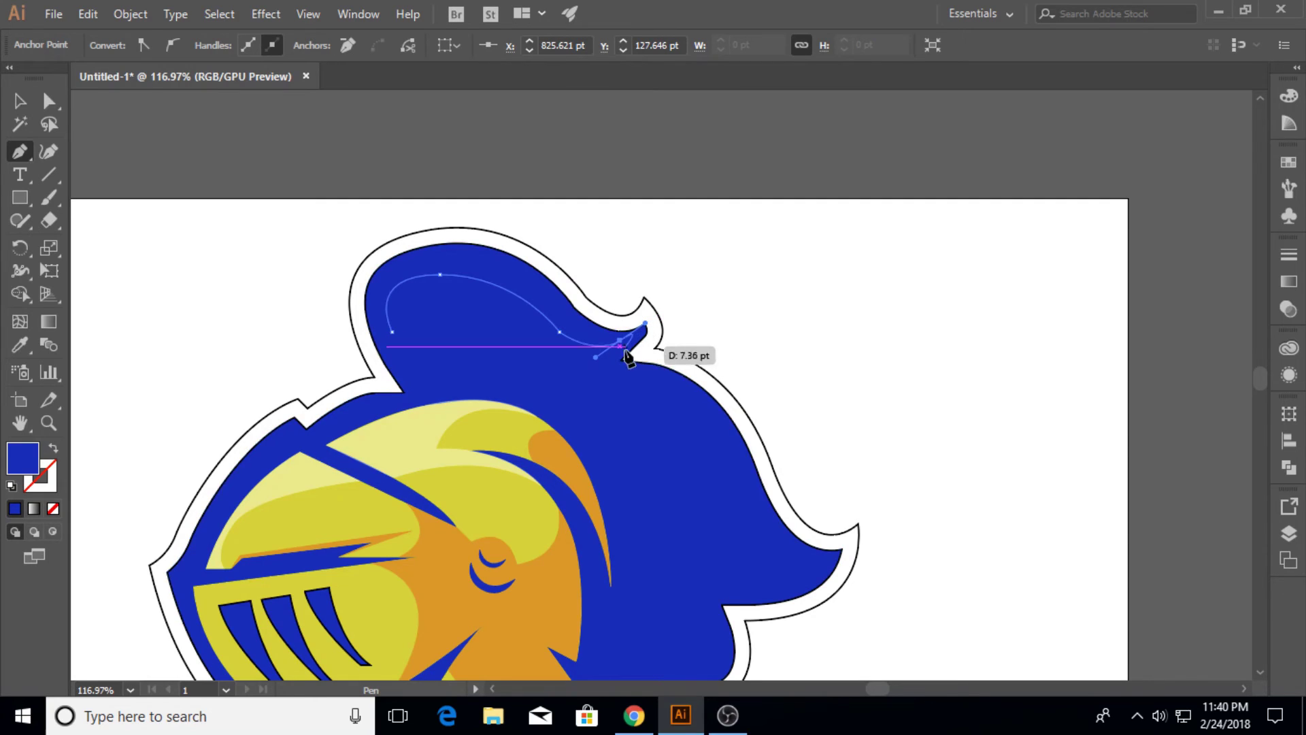
click(619, 341)
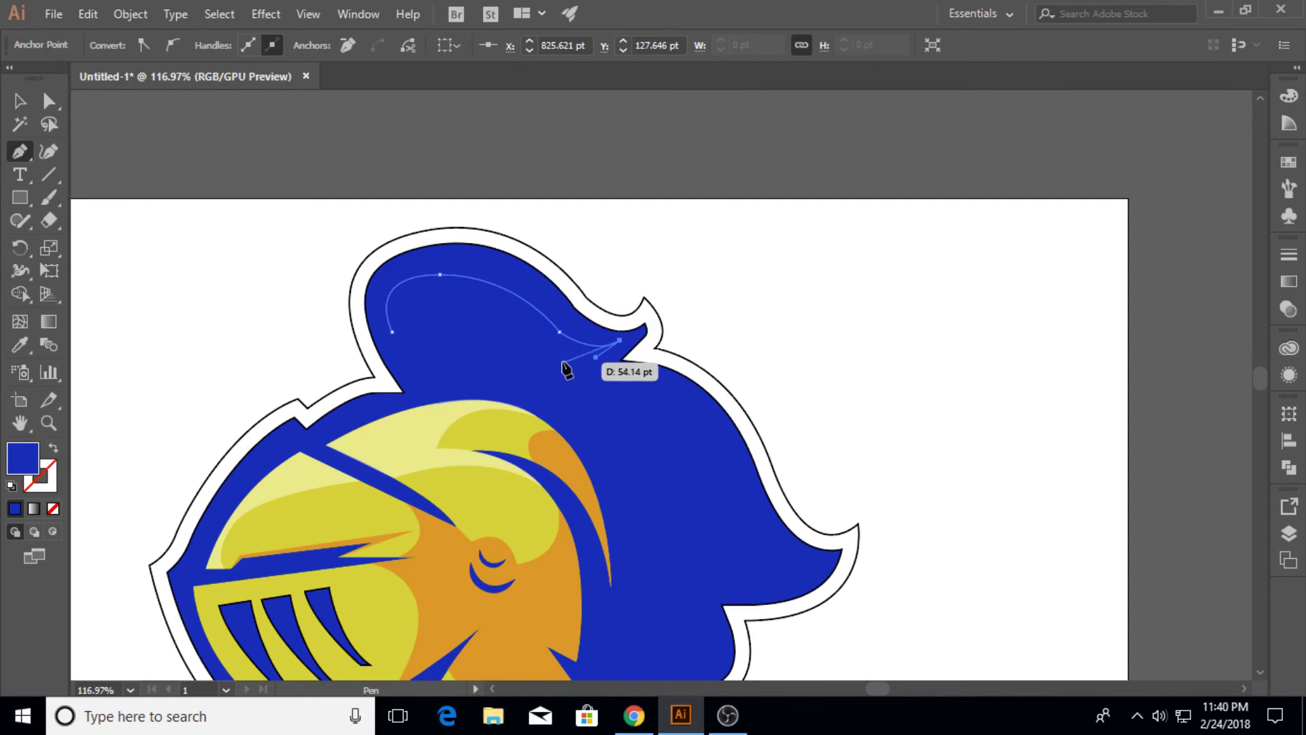
Step: Continue the highlight path back to a sharp notch inside the plume and out along the rear curve to a pointed strand end
drag(493, 322, 402, 265)
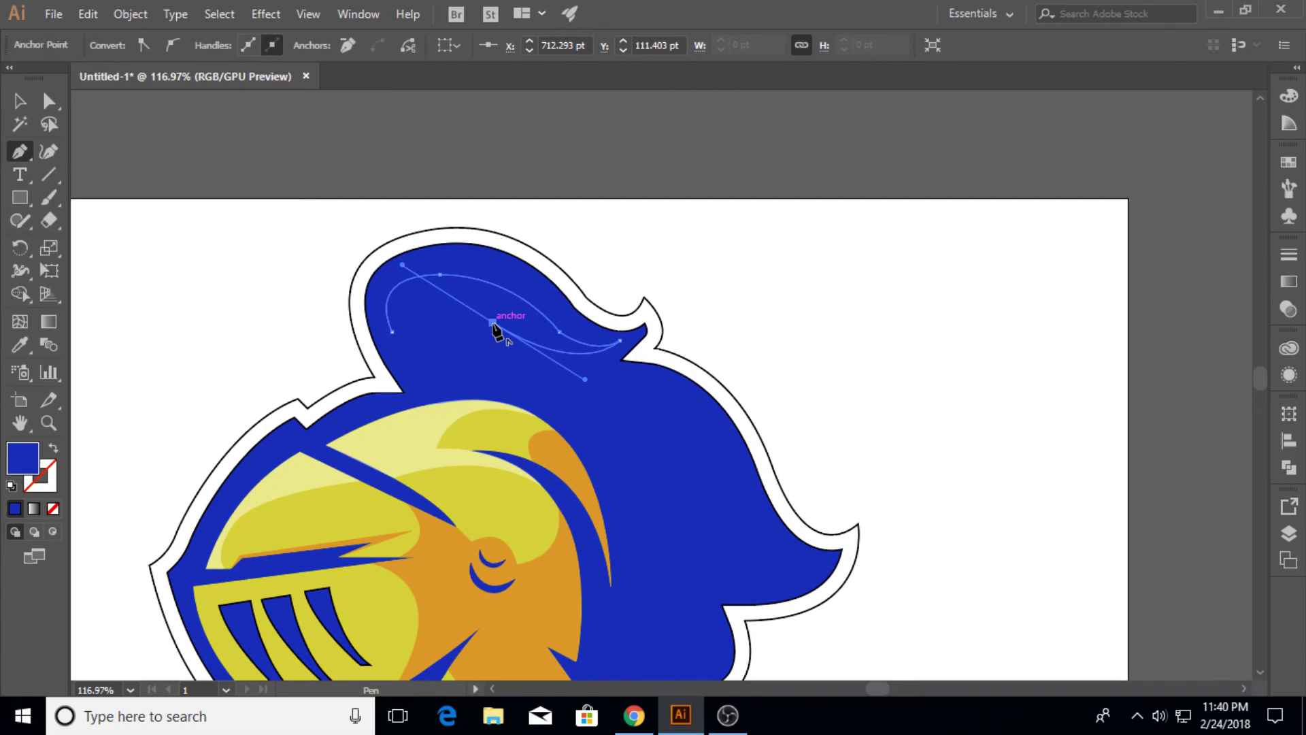
drag(493, 324, 608, 386)
drag(596, 389, 621, 373)
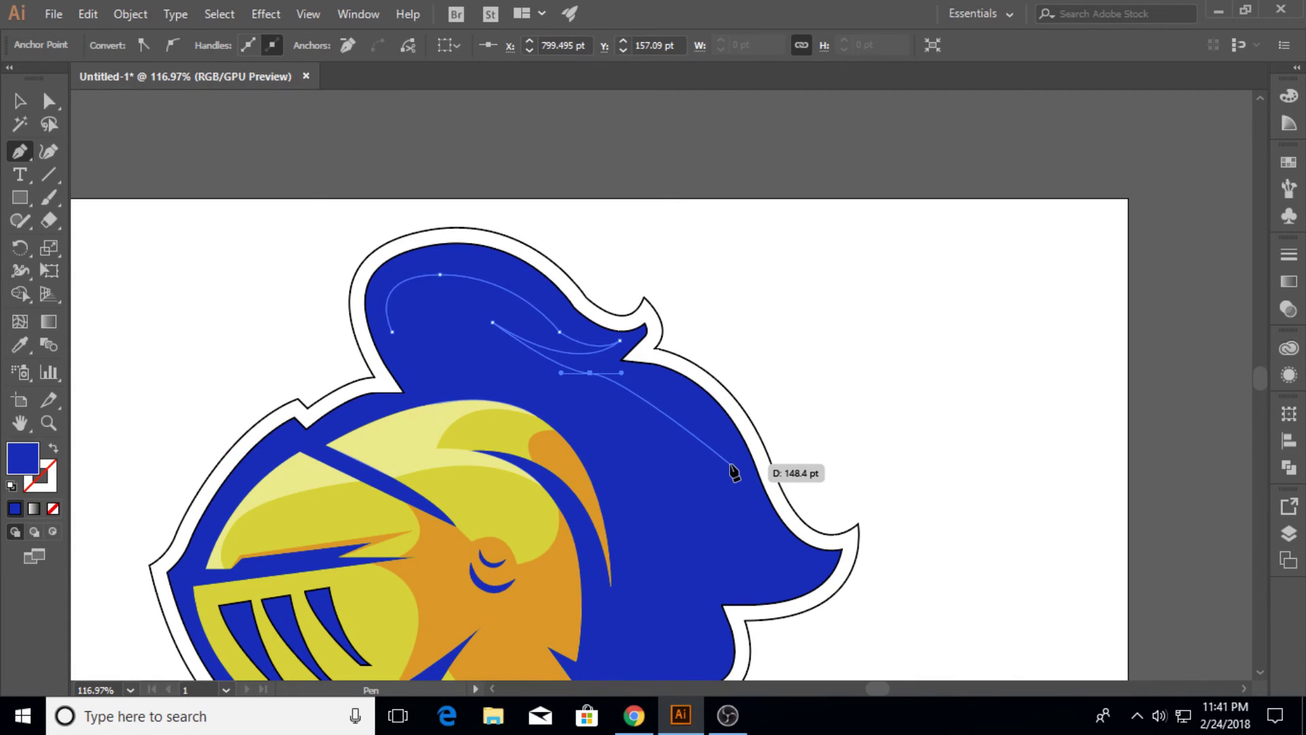
drag(747, 503, 767, 597)
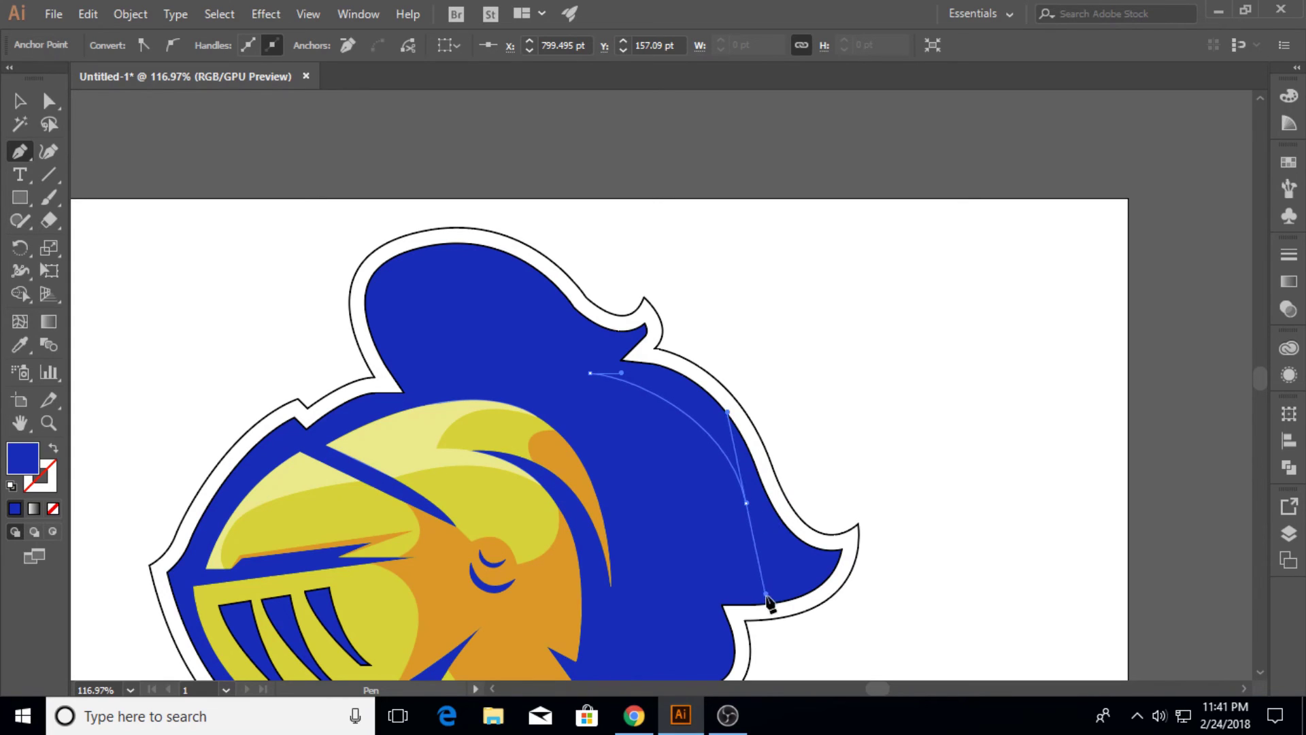
click(747, 503)
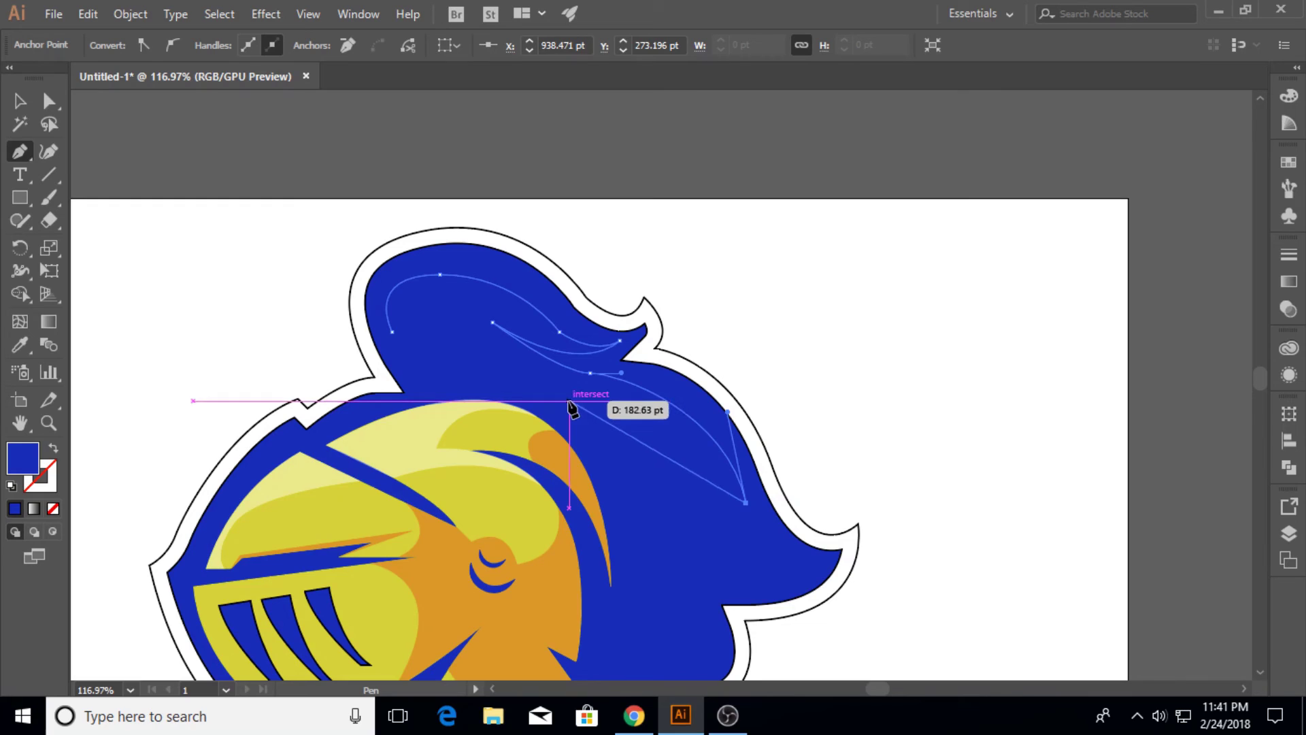
Step: Add the inner strands of the highlight path, curving back above the helmet and forming two shorter points and a small notch
drag(569, 404, 484, 441)
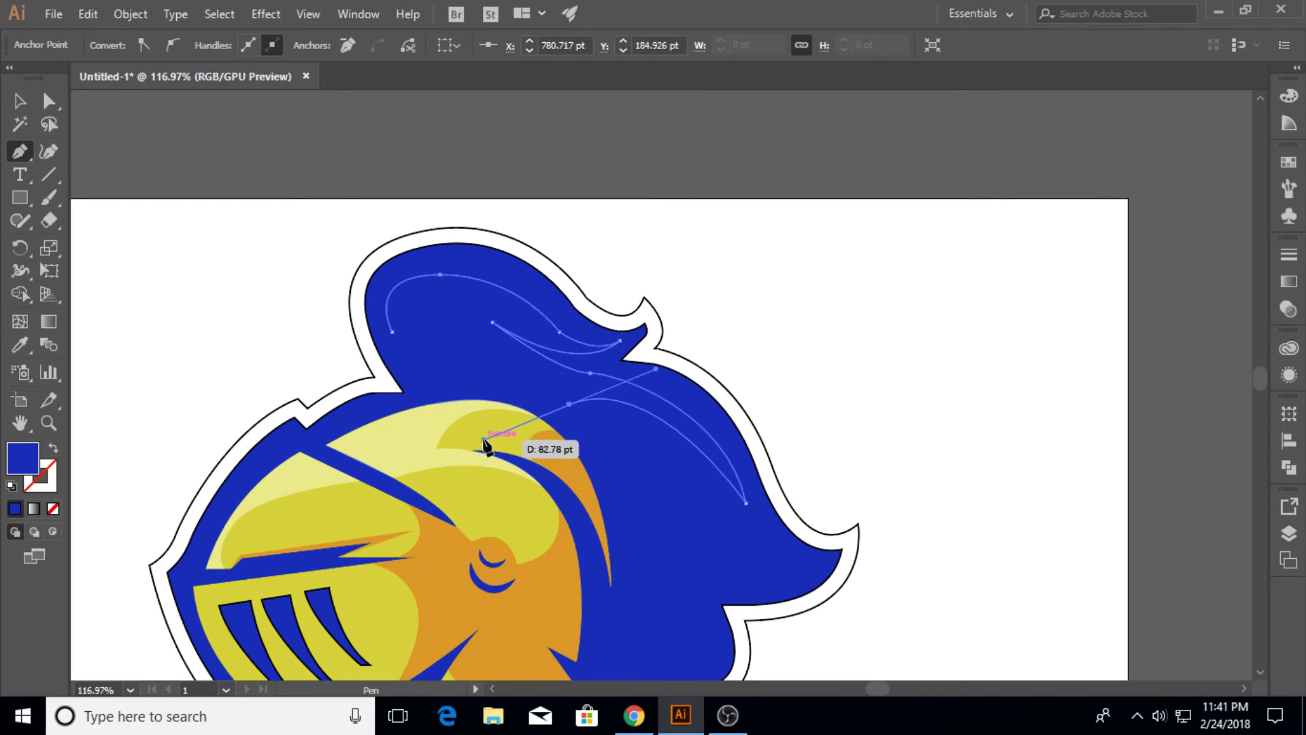
key(ctrl+z)
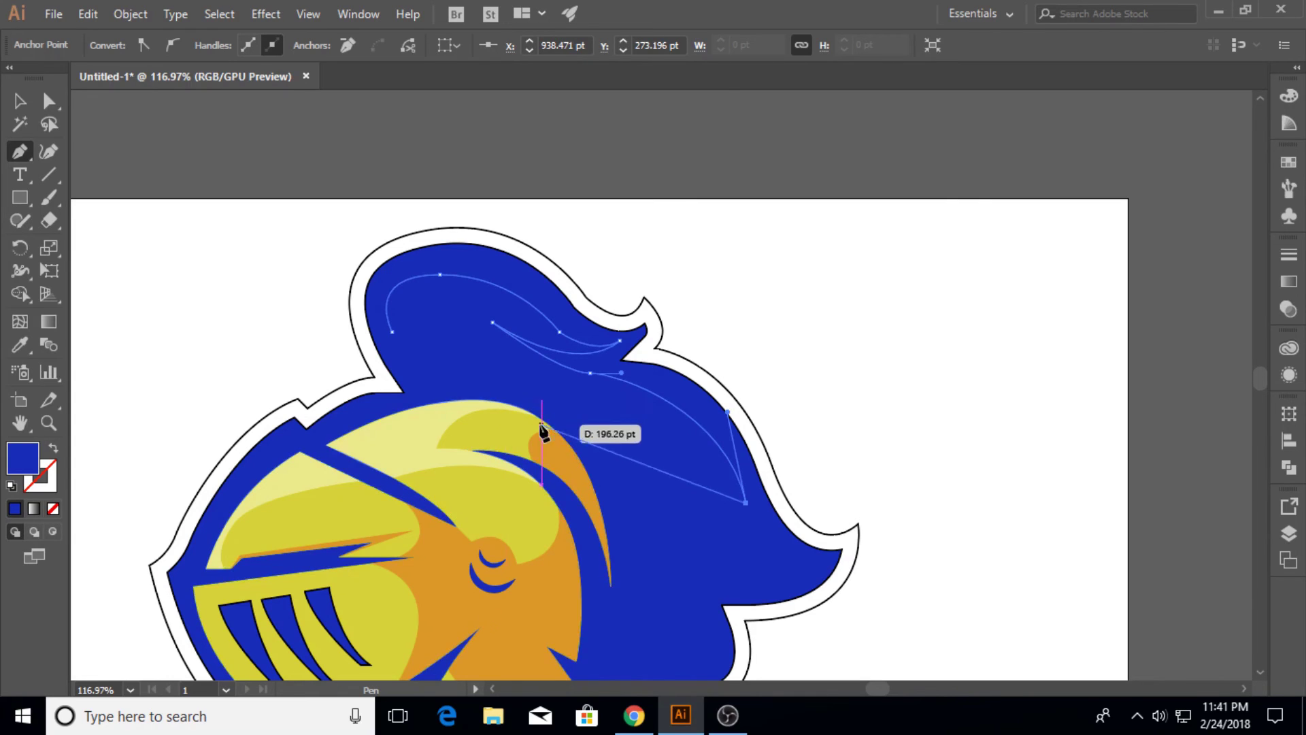
drag(570, 400, 468, 427)
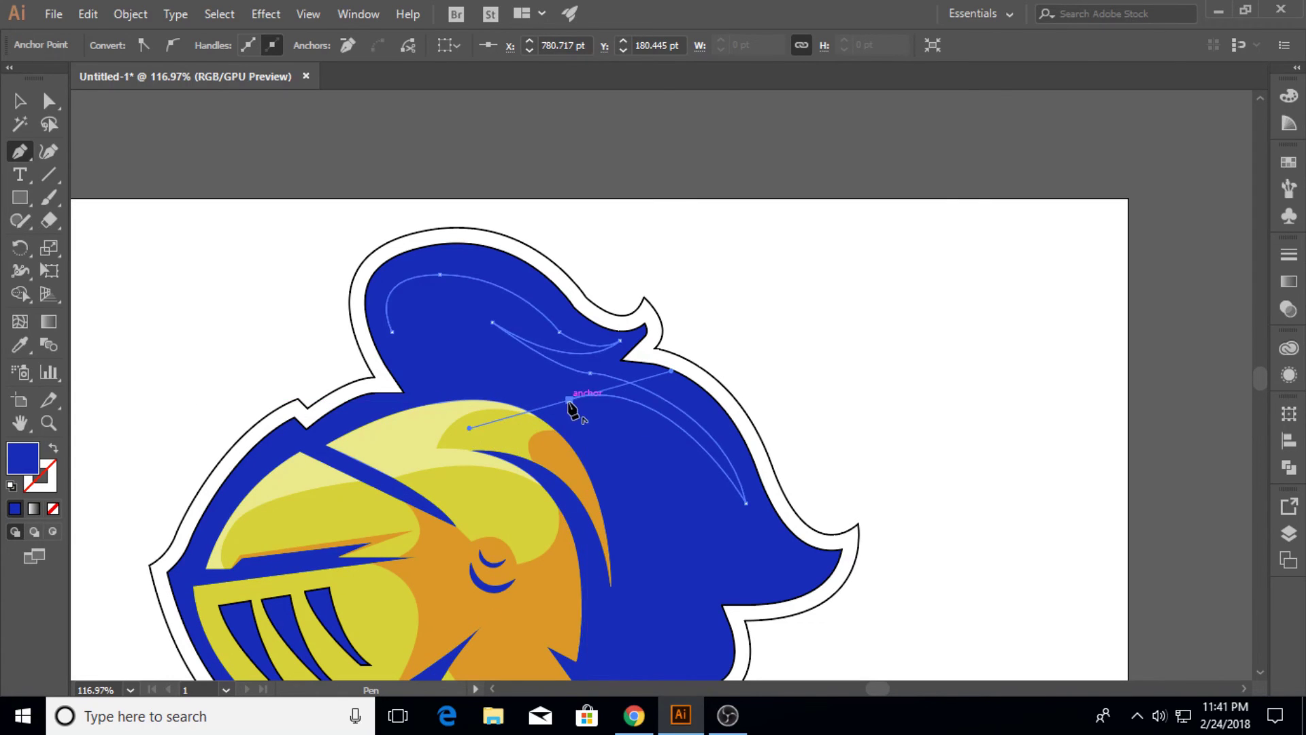
drag(569, 401, 683, 472)
drag(682, 470, 719, 559)
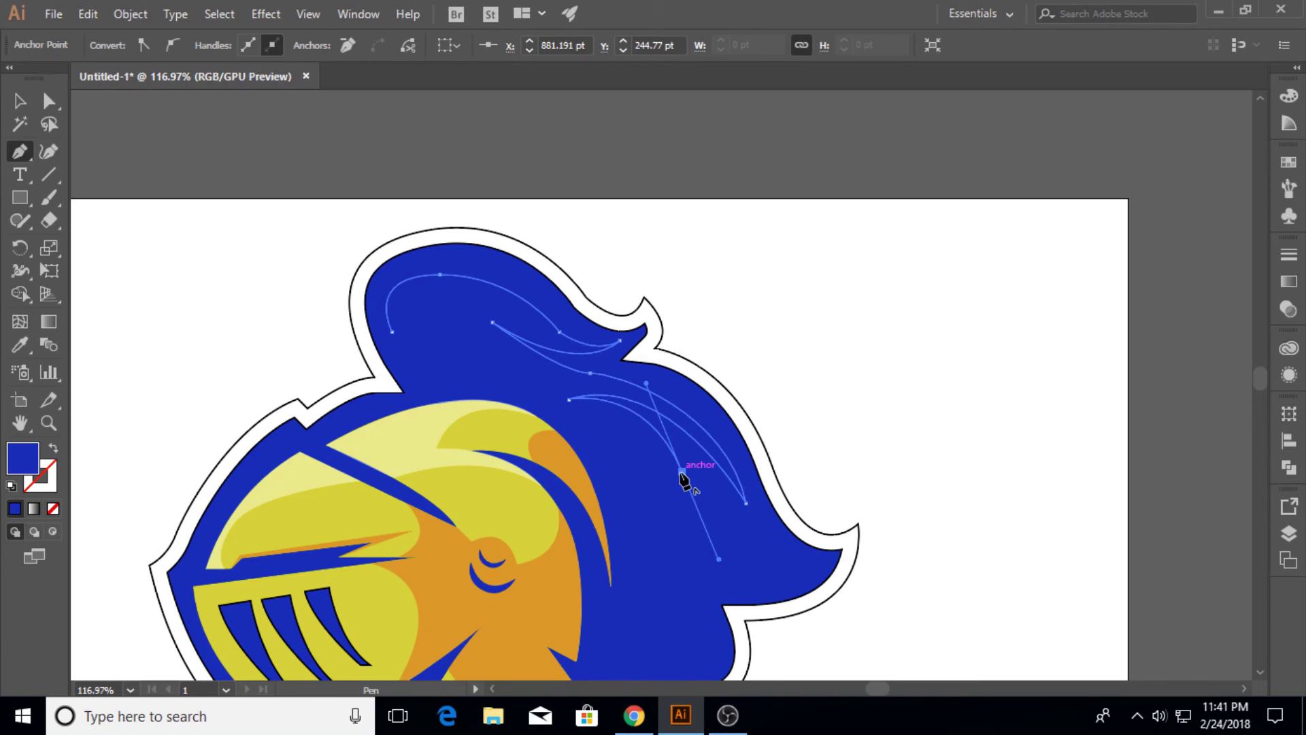
drag(682, 472, 708, 540)
click(662, 493)
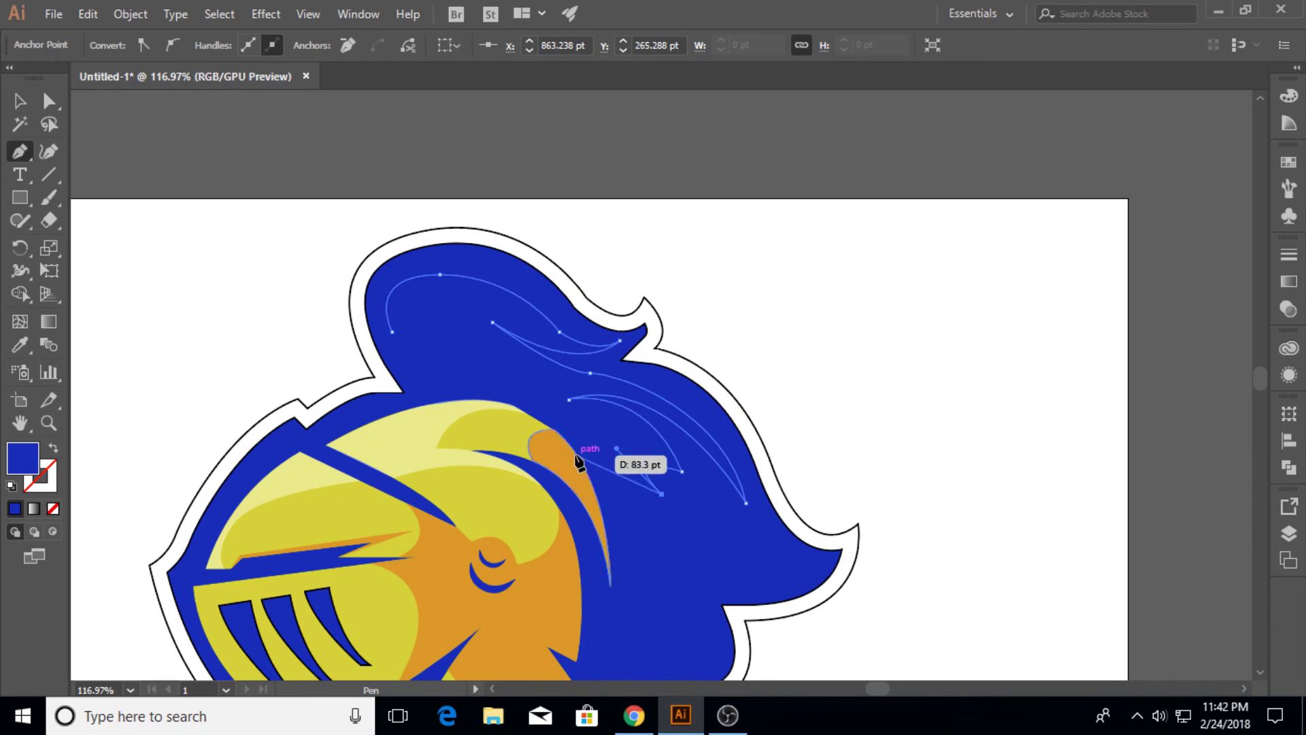
mouse_move(568, 436)
mouse_down()
mouse_move(578, 425)
mouse_move(554, 398)
mouse_move(595, 435)
mouse_up()
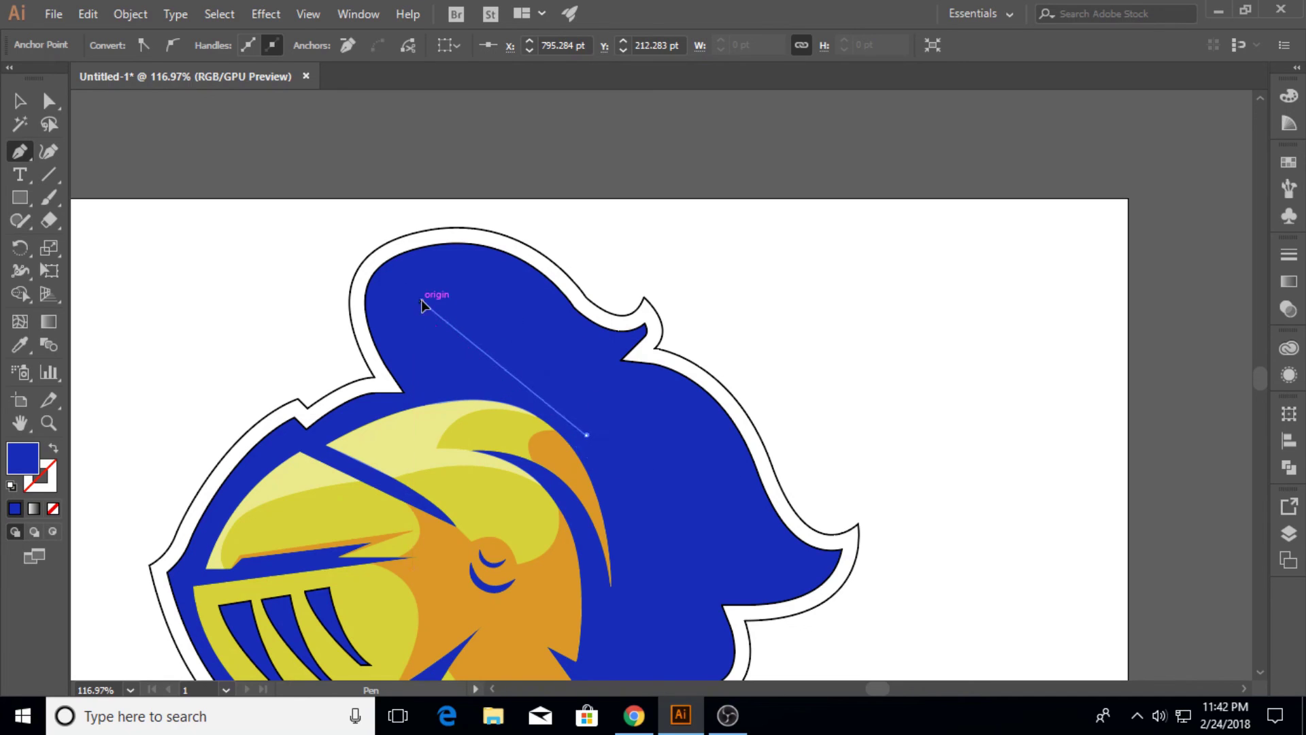
Step: Close the highlight path with a long curve up to the plume's front and a small hooked tip at the starting point
drag(422, 300, 433, 236)
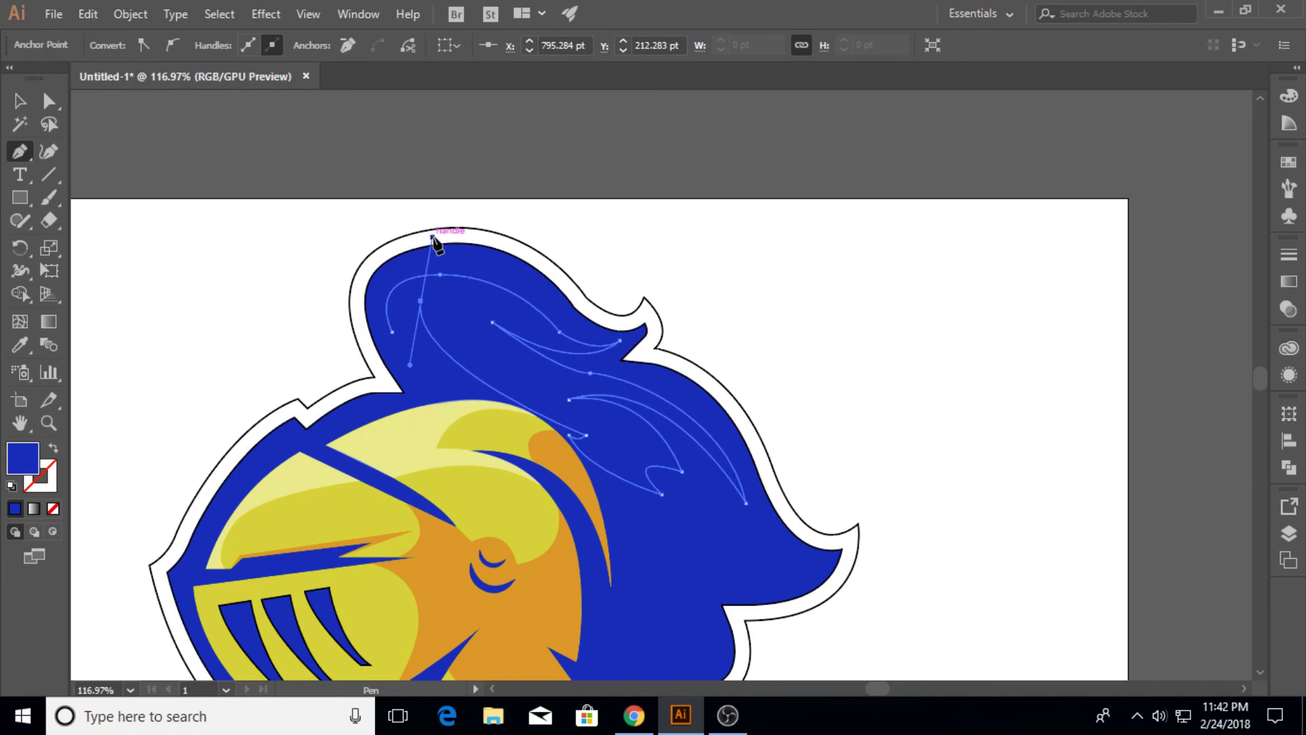
click(421, 302)
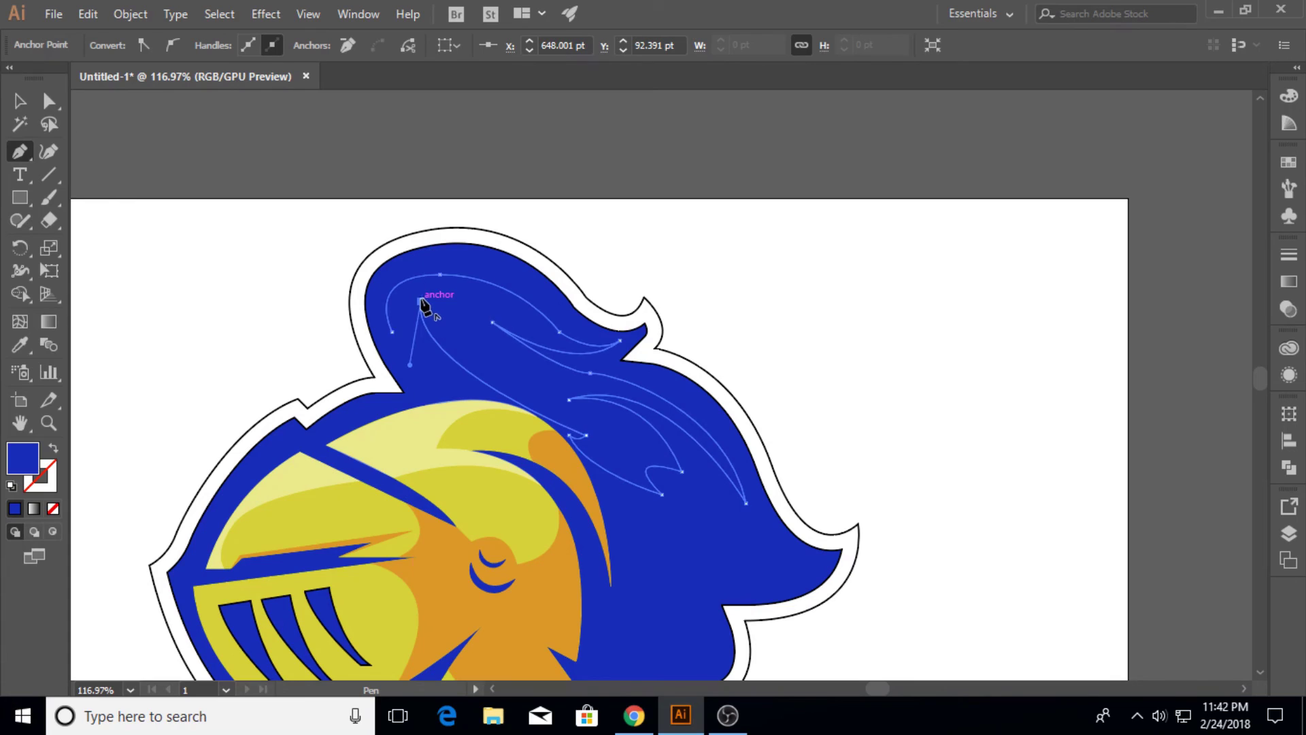
click(403, 350)
drag(414, 378, 418, 407)
click(401, 351)
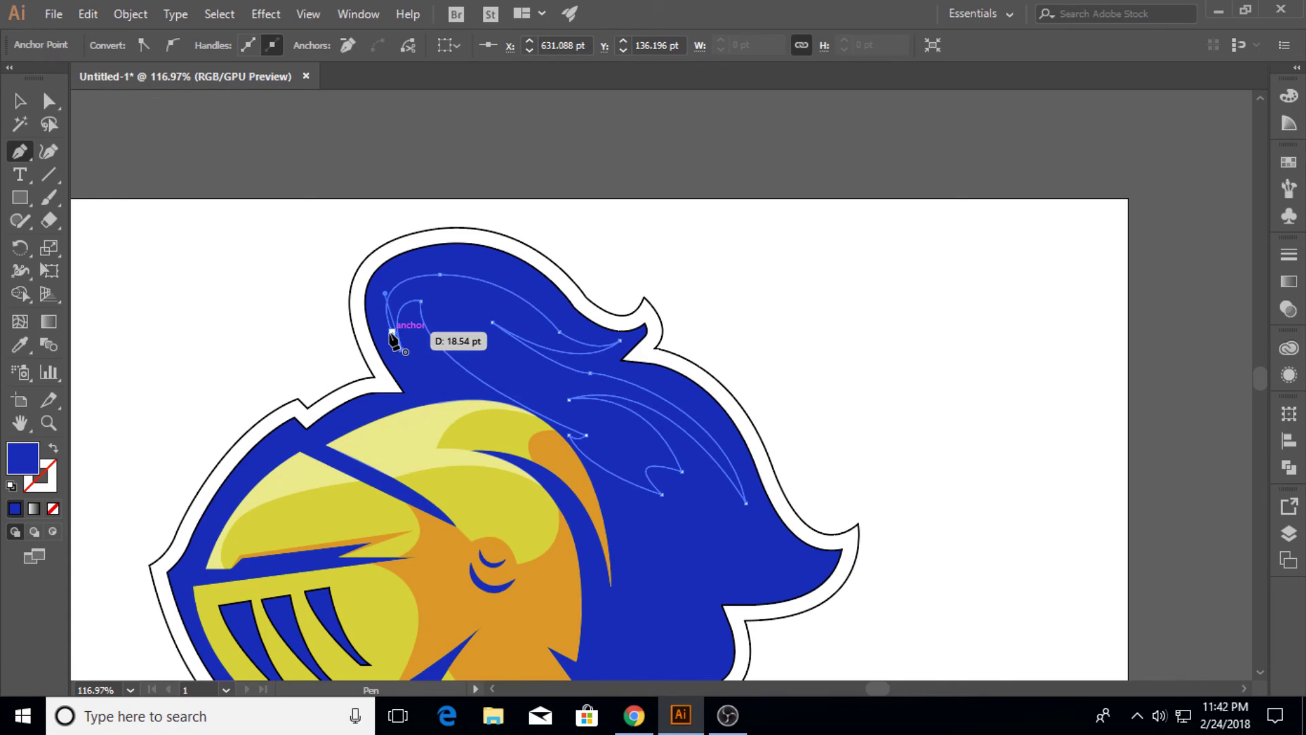
click(393, 332)
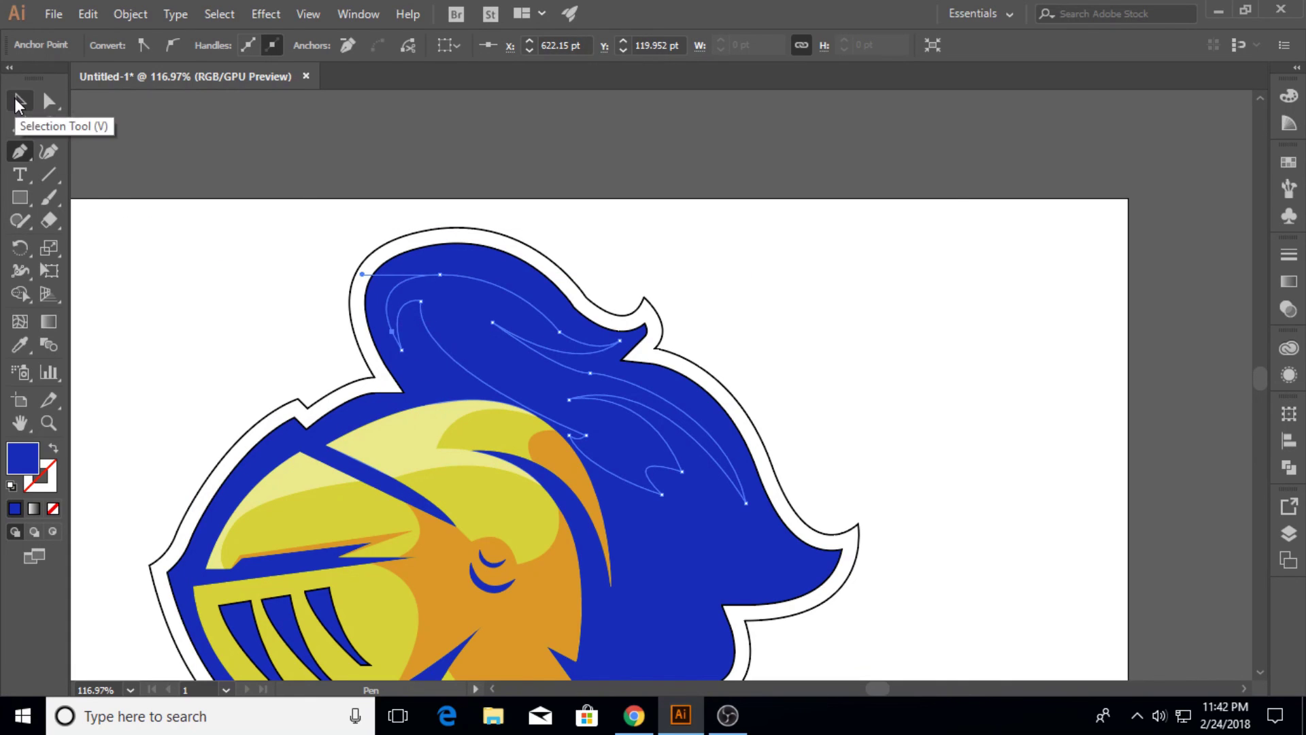
Step: Deepen and round the notch between the two lower strand points with the Curvature tool, adding extra points on both sides
click(48, 151)
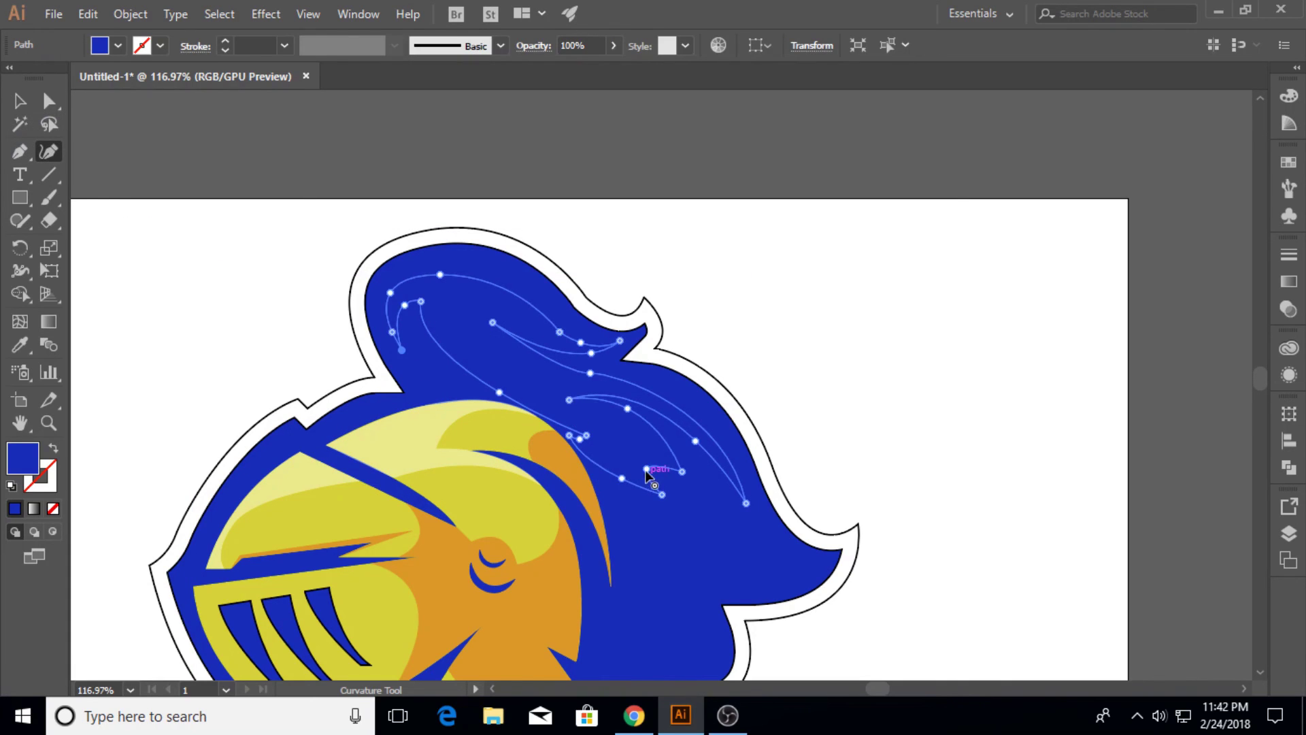
drag(646, 469, 620, 446)
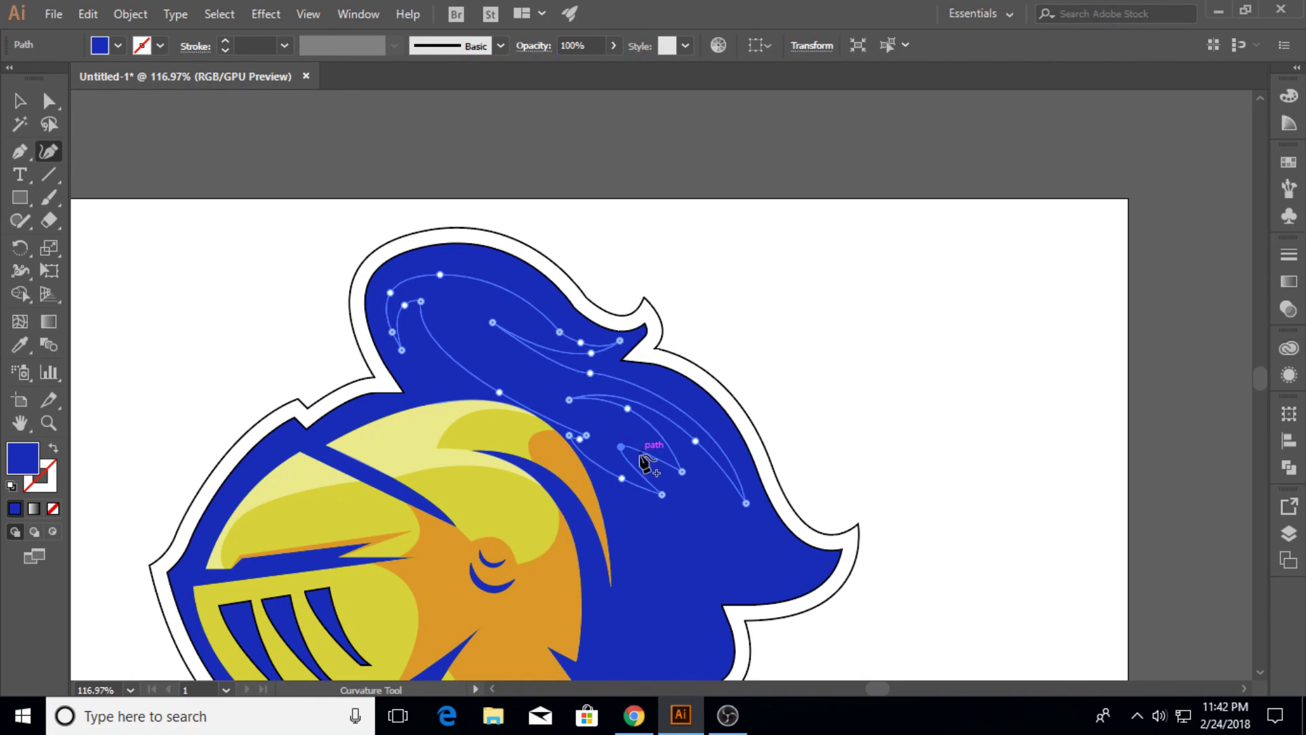
click(646, 448)
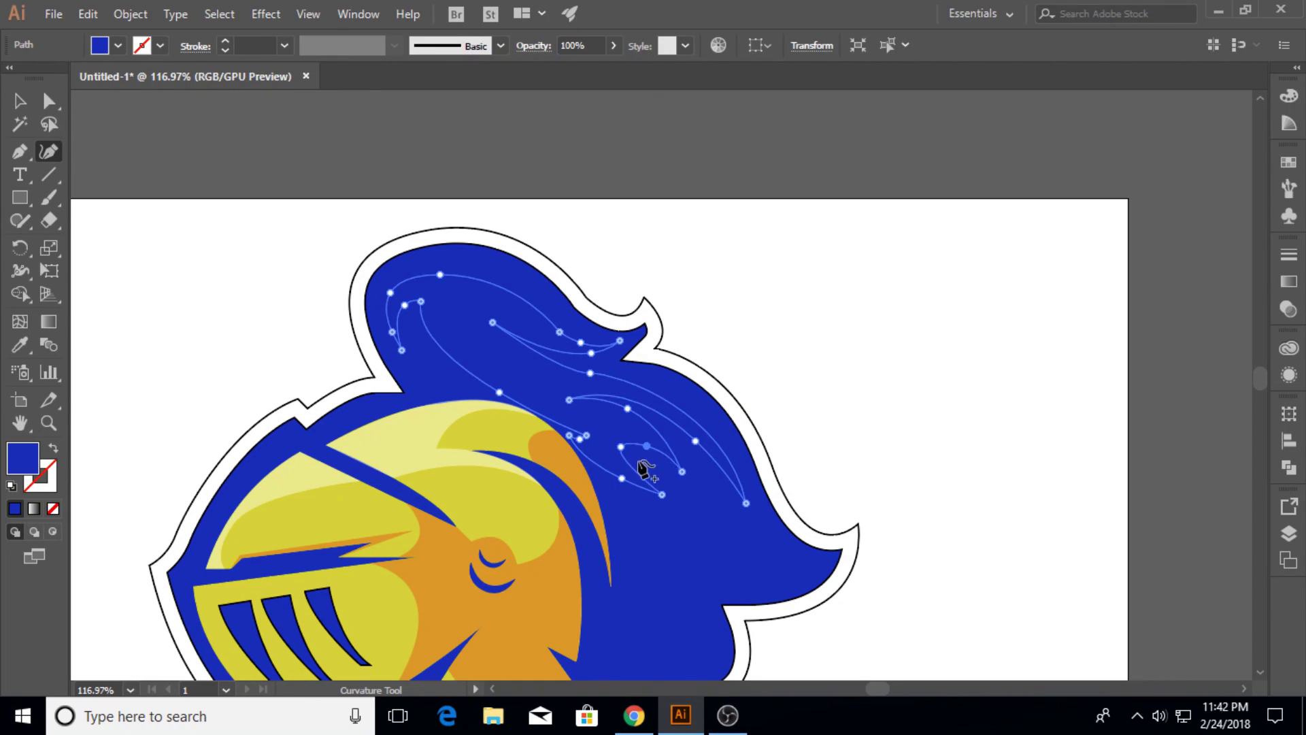
click(625, 465)
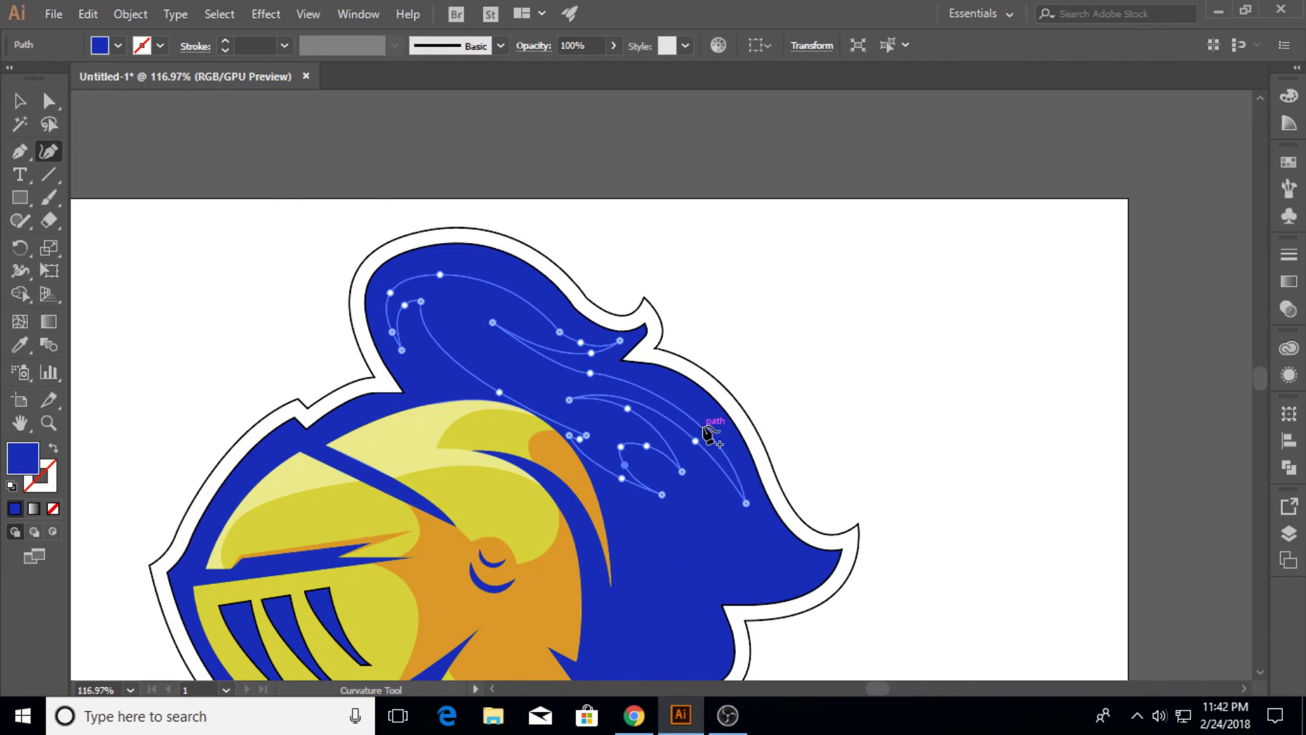
Step: Bow the long rear strand's outer and inner edges outward with the Curvature tool, then deselect the highlight shape
click(680, 396)
drag(680, 396, 683, 391)
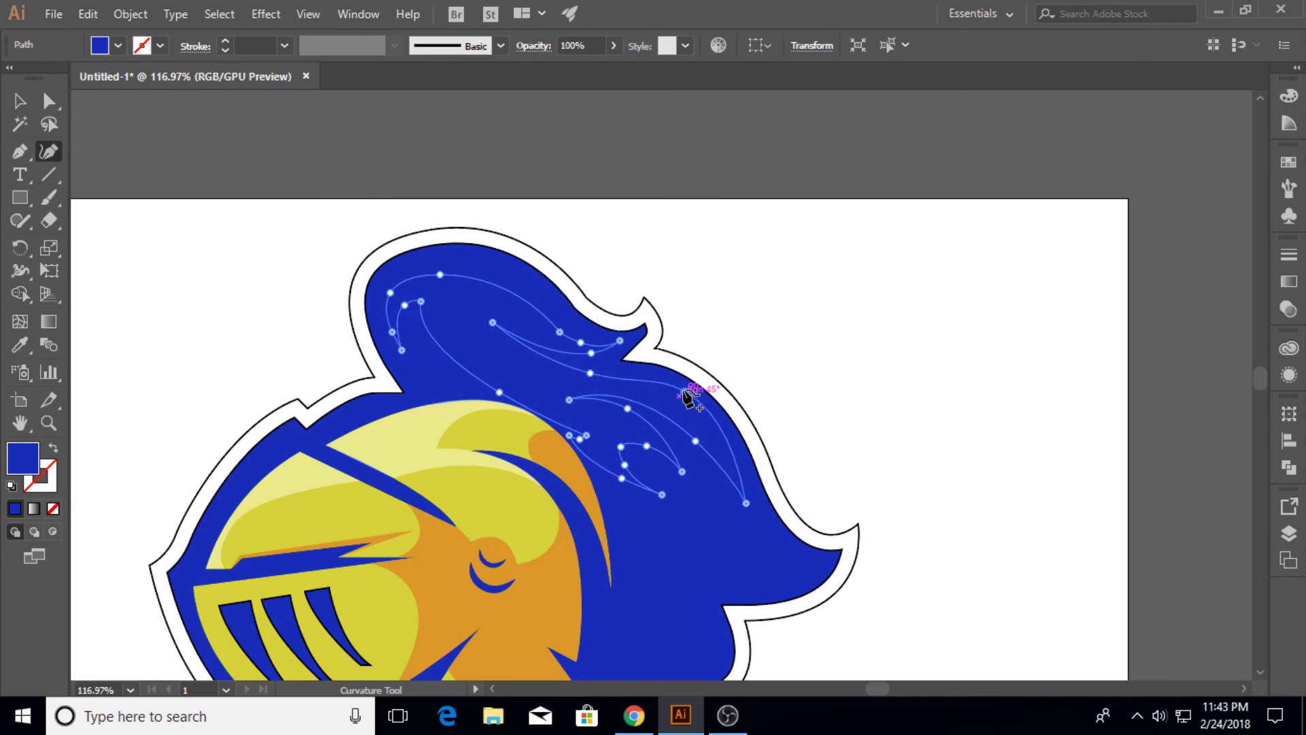
drag(695, 441, 696, 421)
click(20, 100)
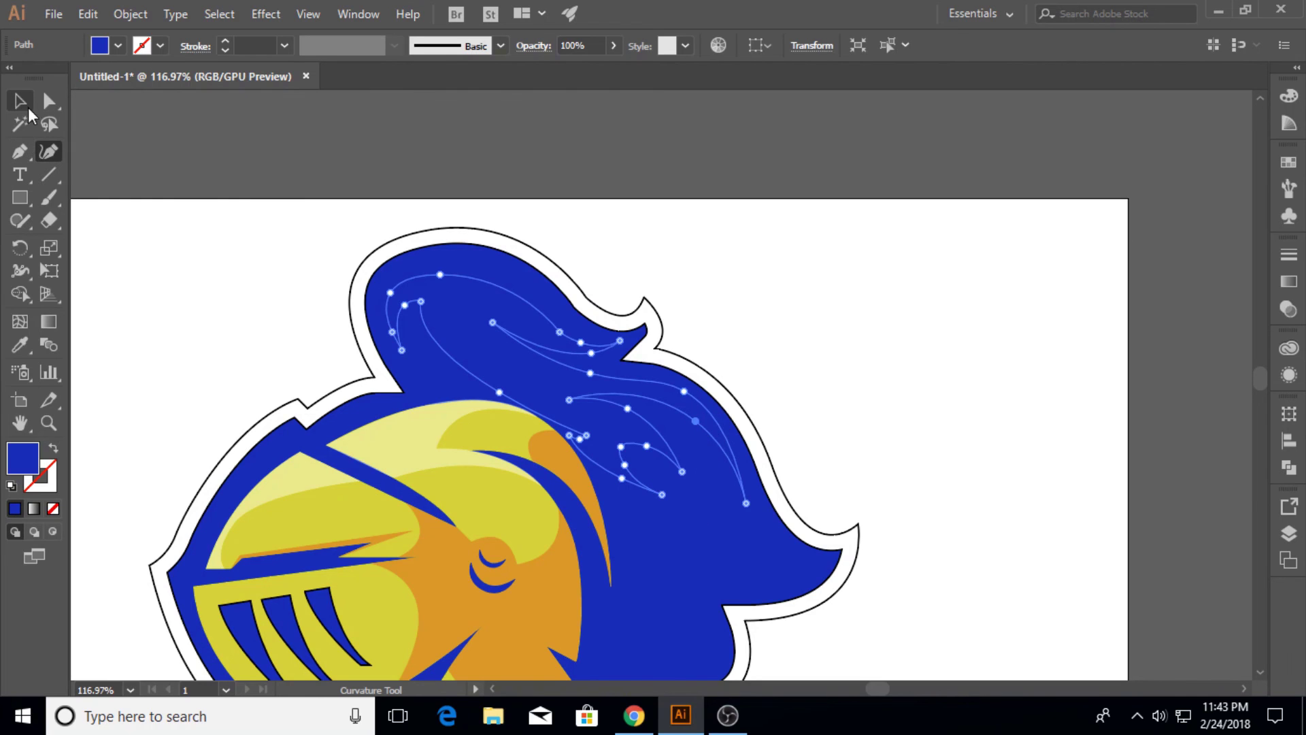
click(206, 326)
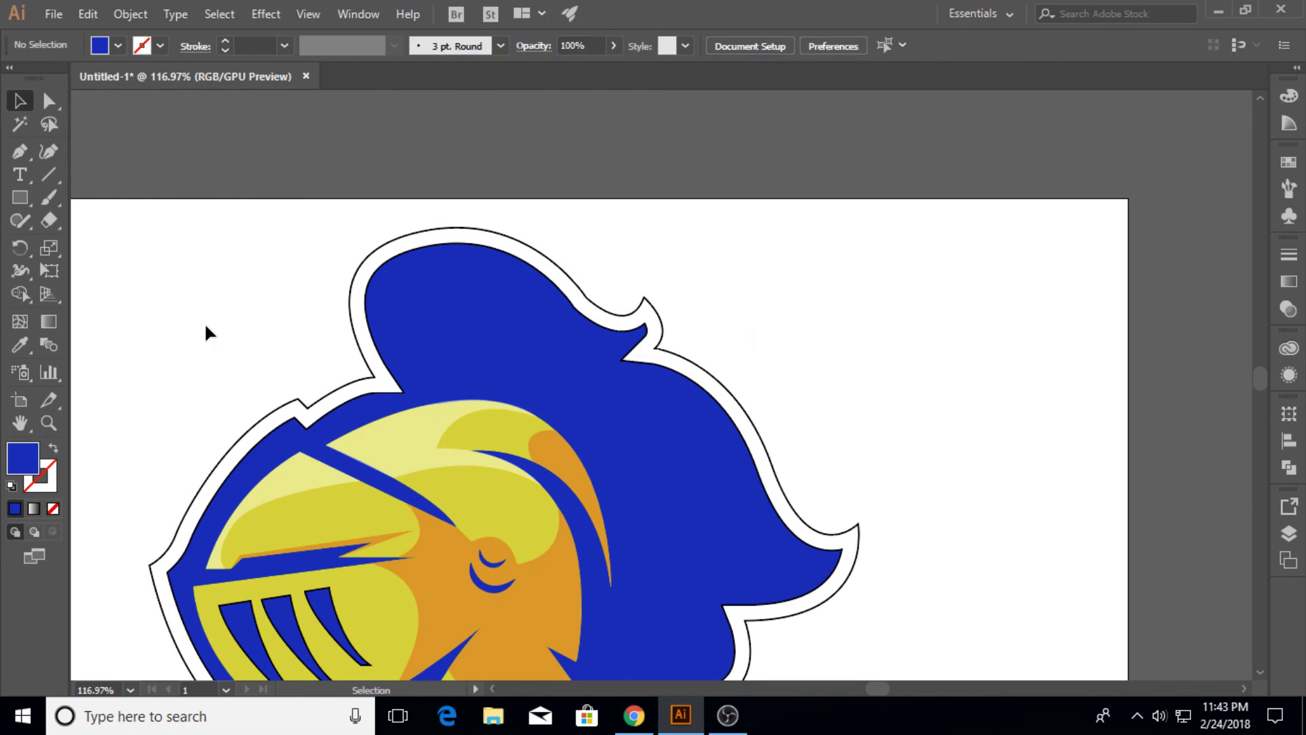
Step: Fill the plume highlight shape with a saturated blue that is lighter than the silhouette's blue
click(447, 324)
double_click(23, 457)
drag(1001, 220, 949, 176)
click(1225, 154)
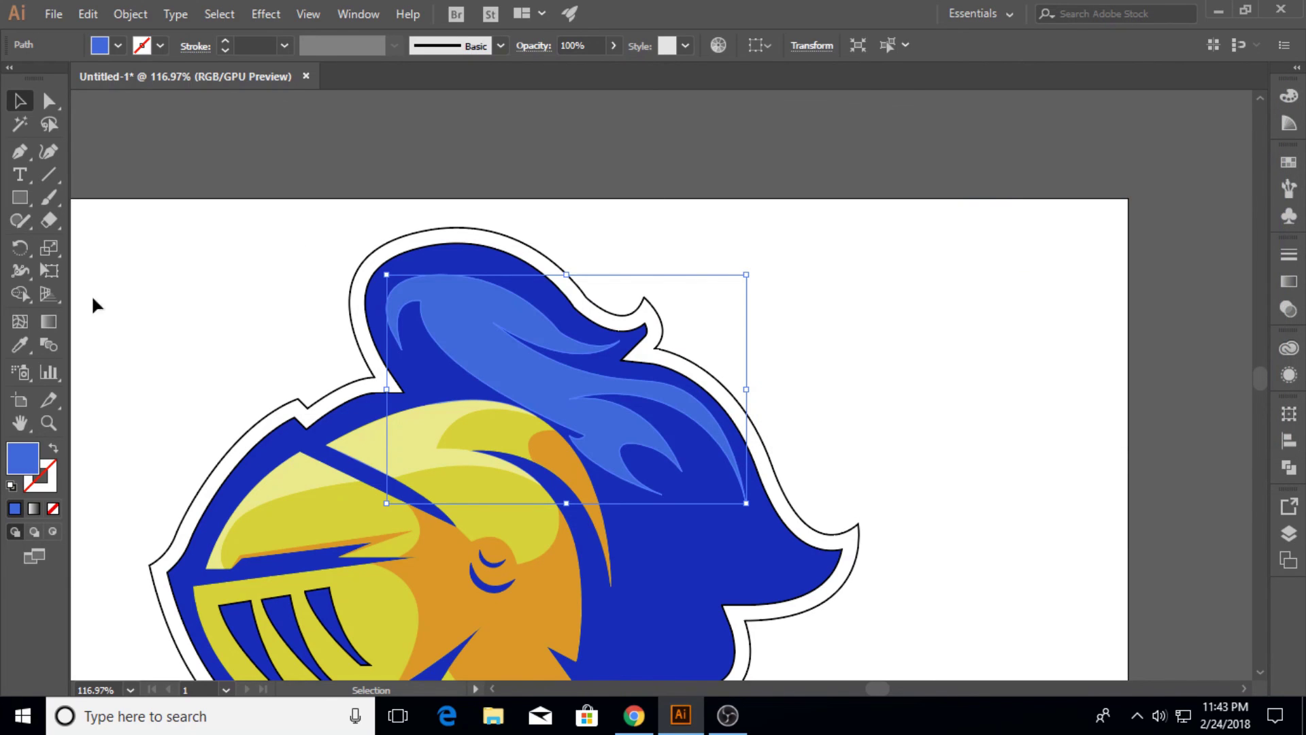
double_click(30, 454)
drag(947, 180, 1002, 176)
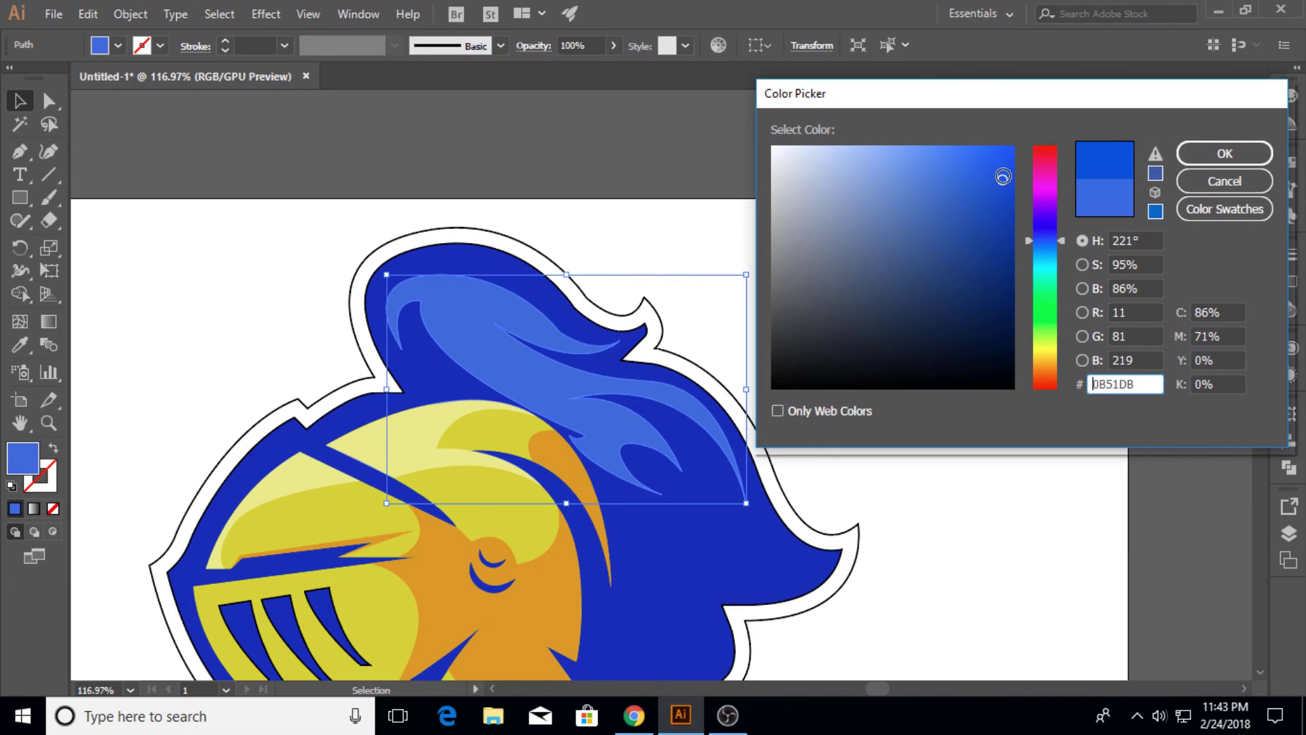
click(1224, 153)
click(201, 280)
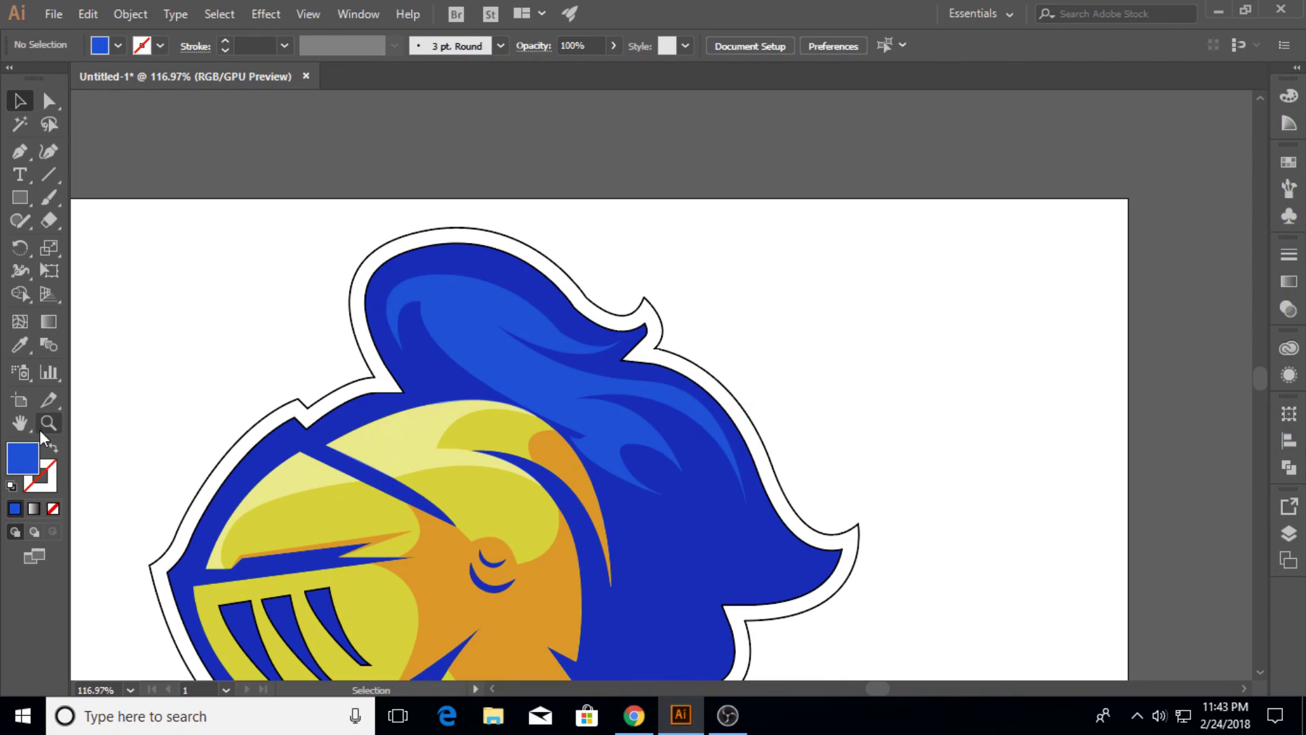
Step: Draw a rectangle that covers the whole artboard, from its upper-left corner to its lower-right corner
click(46, 424)
drag(730, 447, 557, 448)
drag(555, 536, 528, 408)
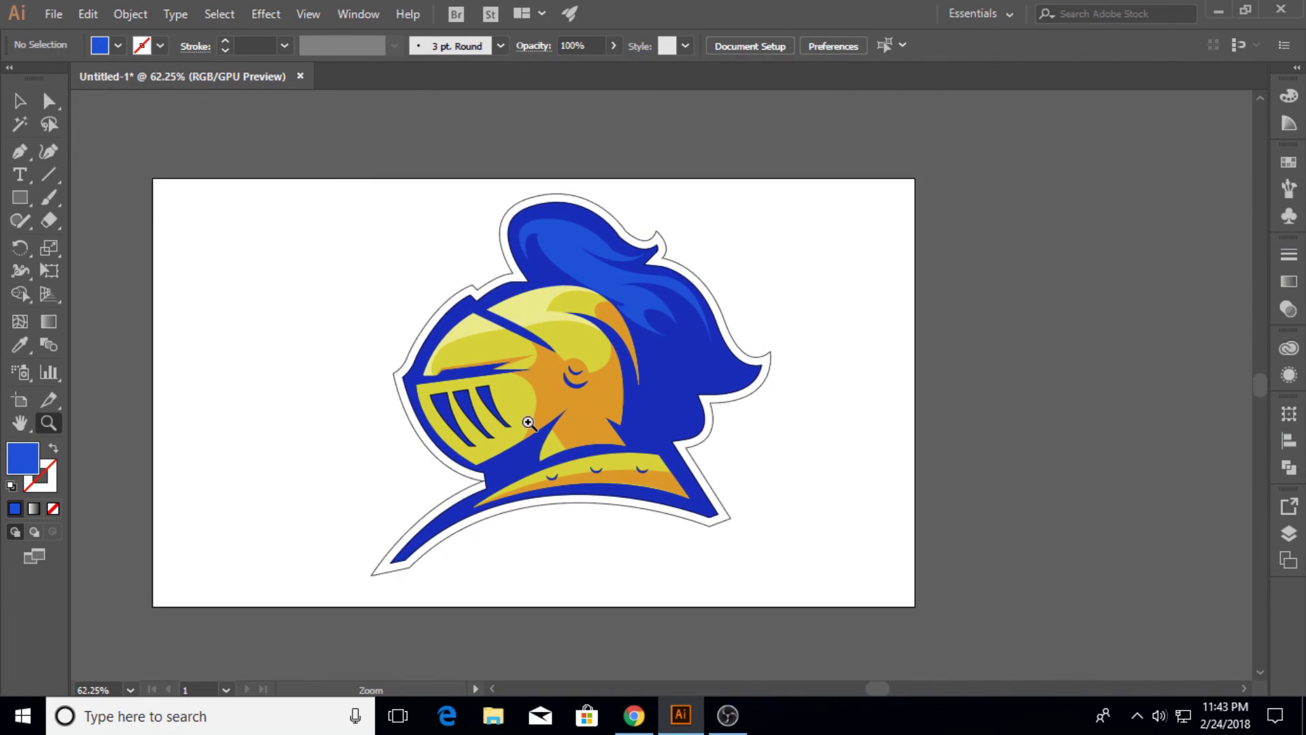
click(20, 102)
click(20, 203)
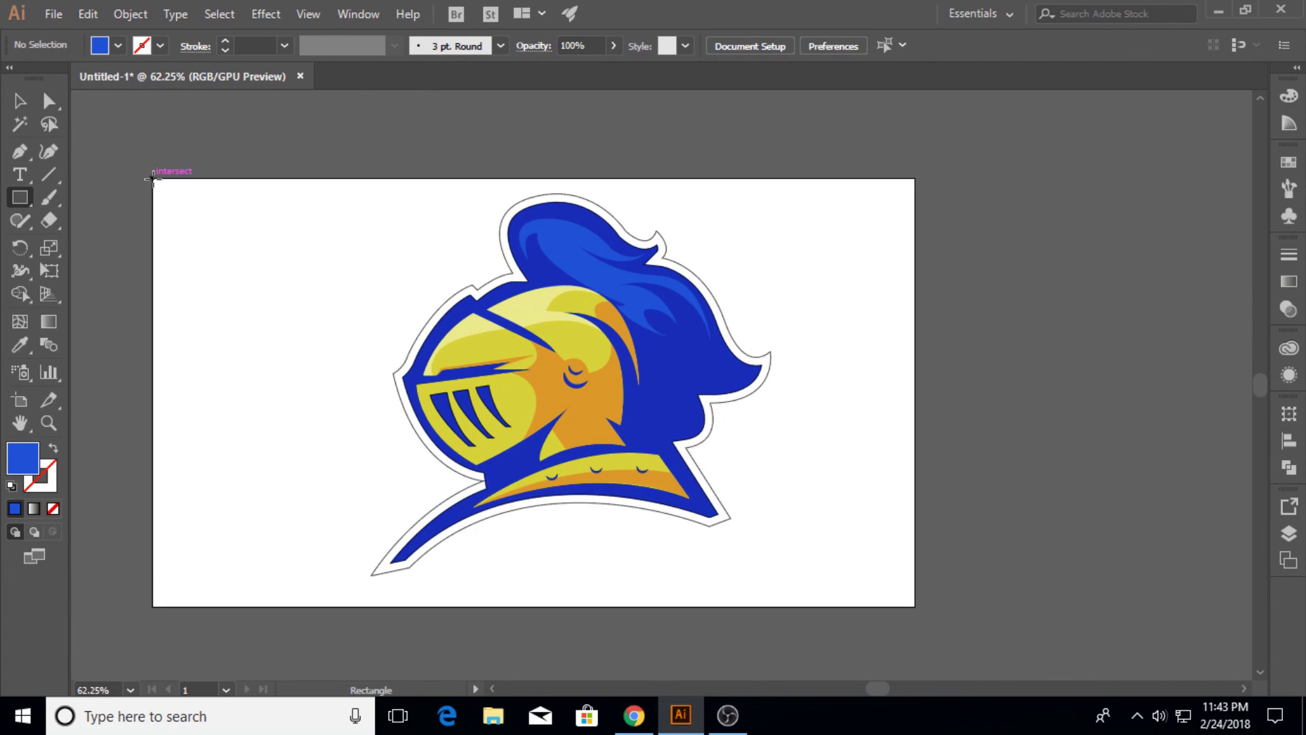
drag(152, 178, 915, 605)
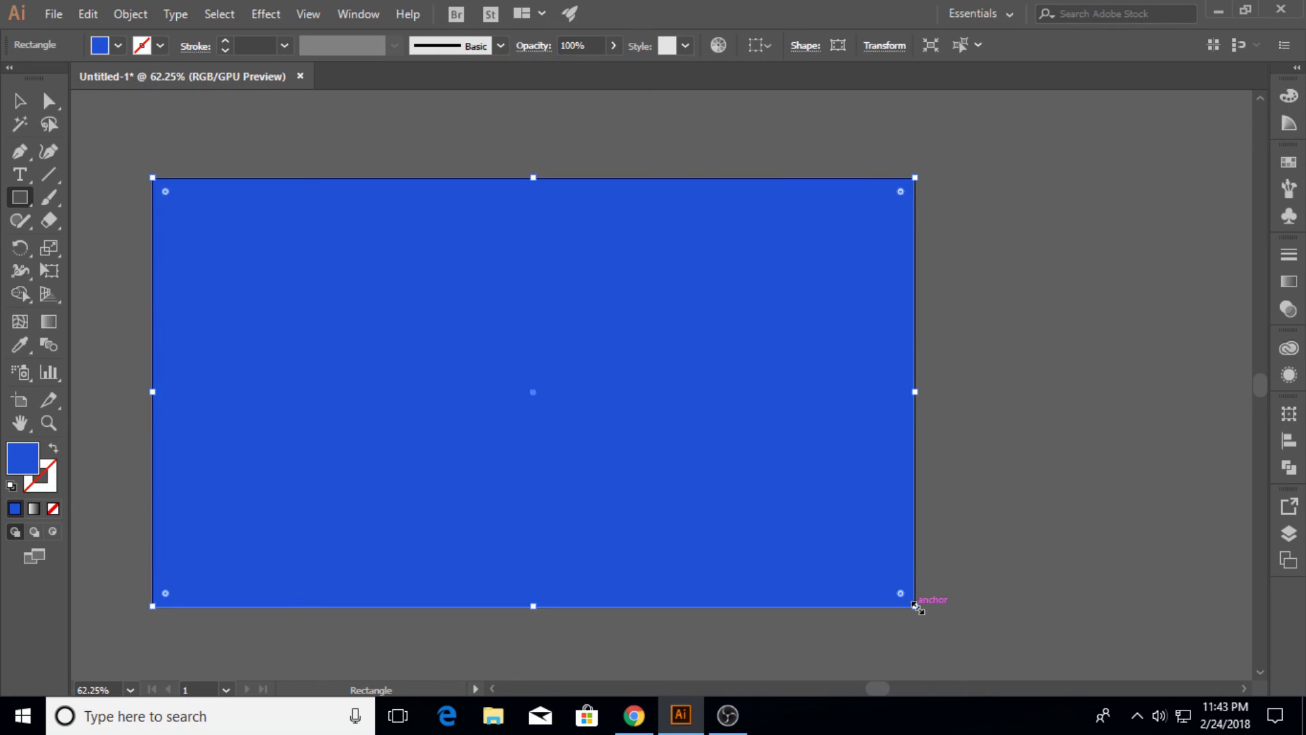
Step: Fill the artboard-sized rectangle with a gradient and set its starting color stop to pure blue
click(34, 508)
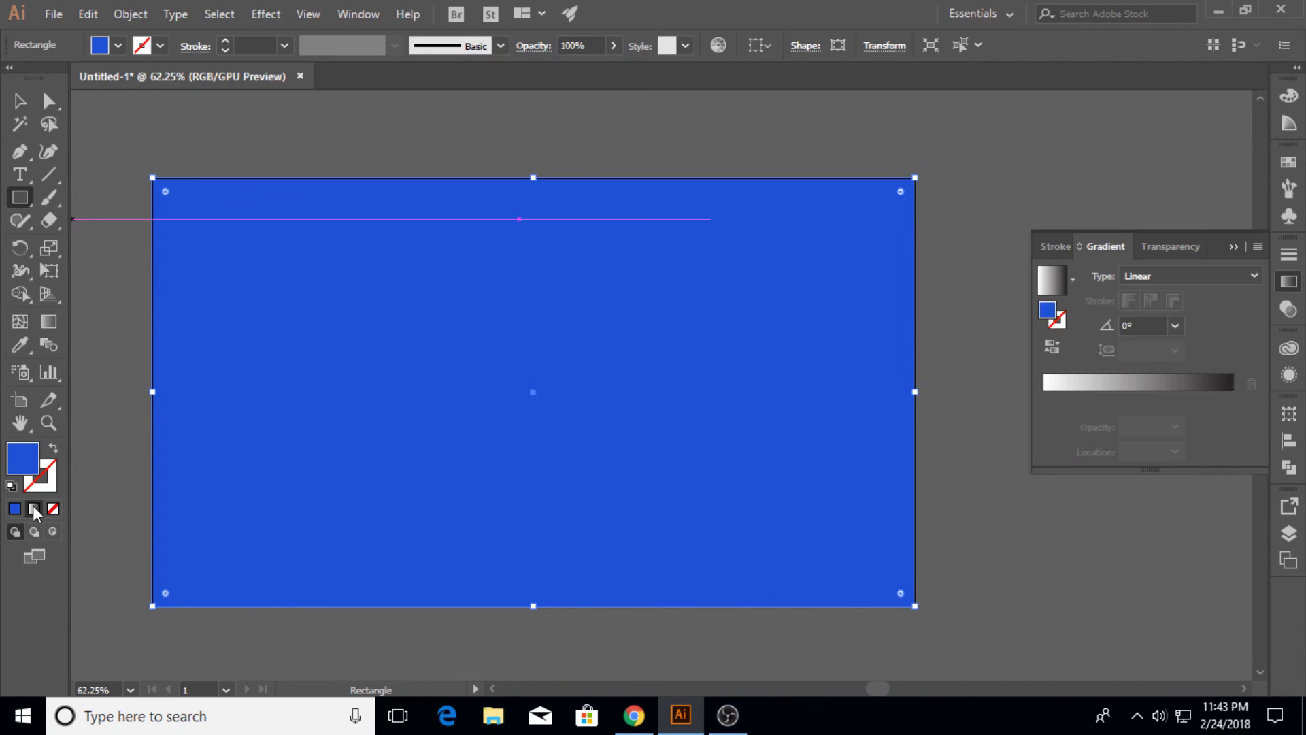
click(1044, 400)
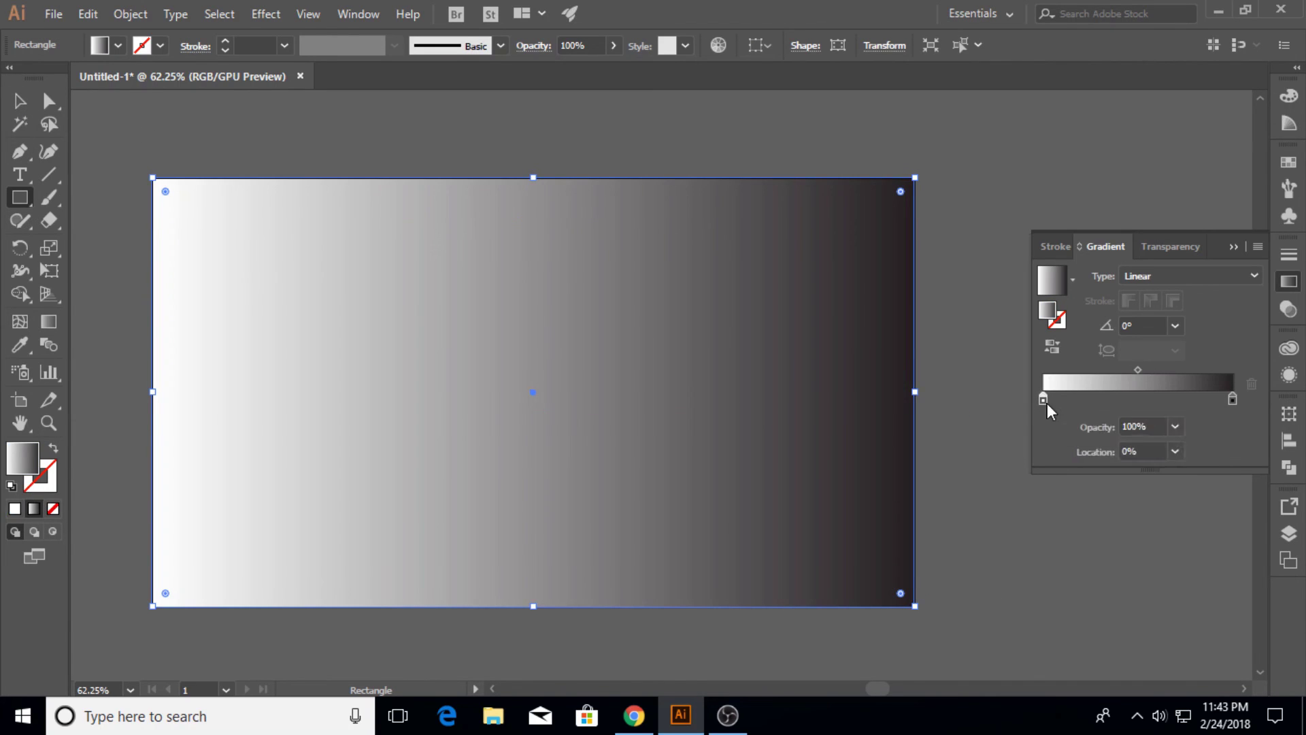
double_click(1045, 401)
click(1090, 469)
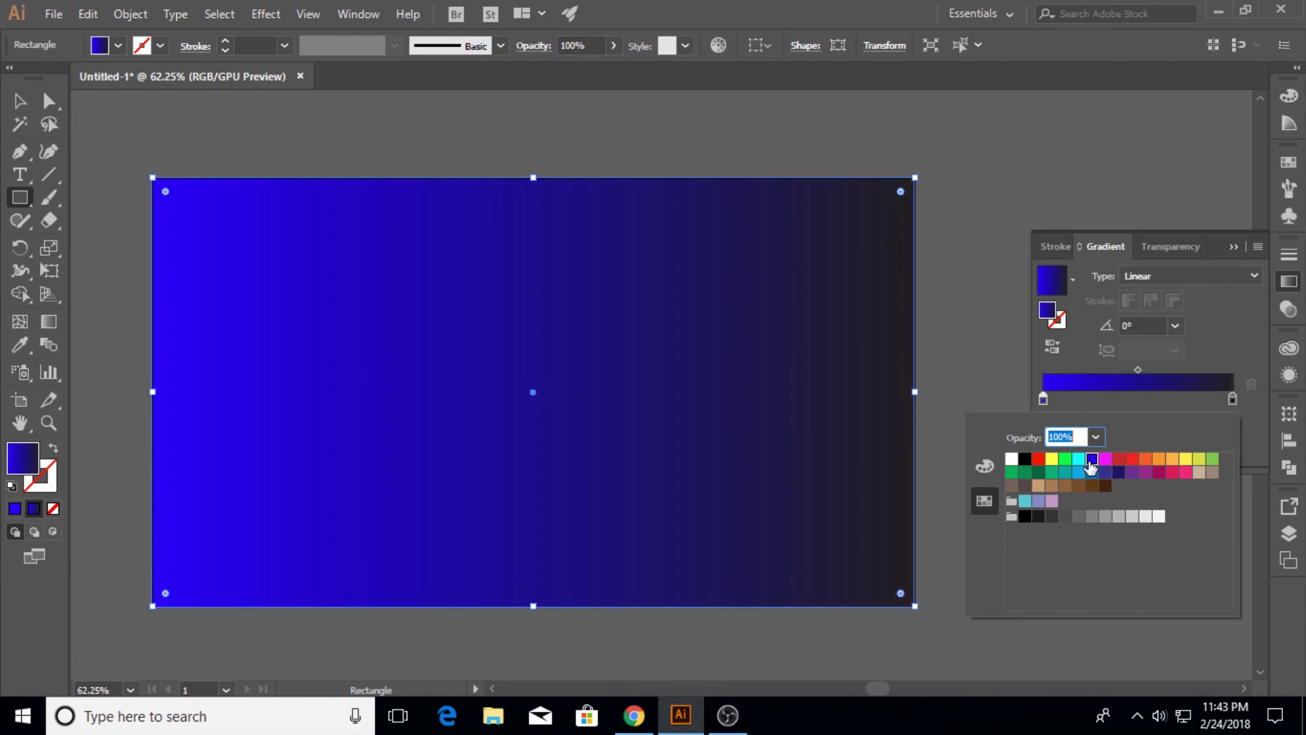
Step: Make the rectangle's gradient radial and set its outer color stop to black
click(1217, 275)
click(1169, 318)
click(1231, 400)
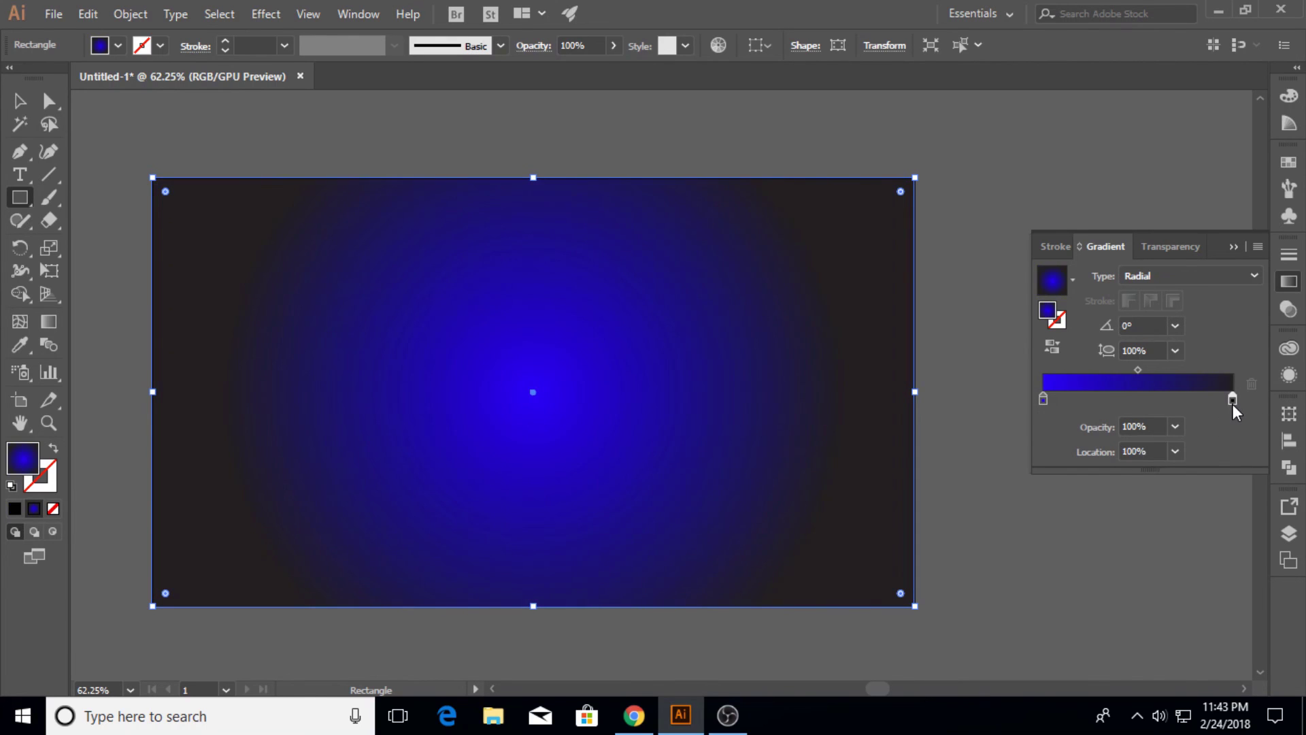
double_click(1232, 400)
click(1027, 520)
click(1214, 249)
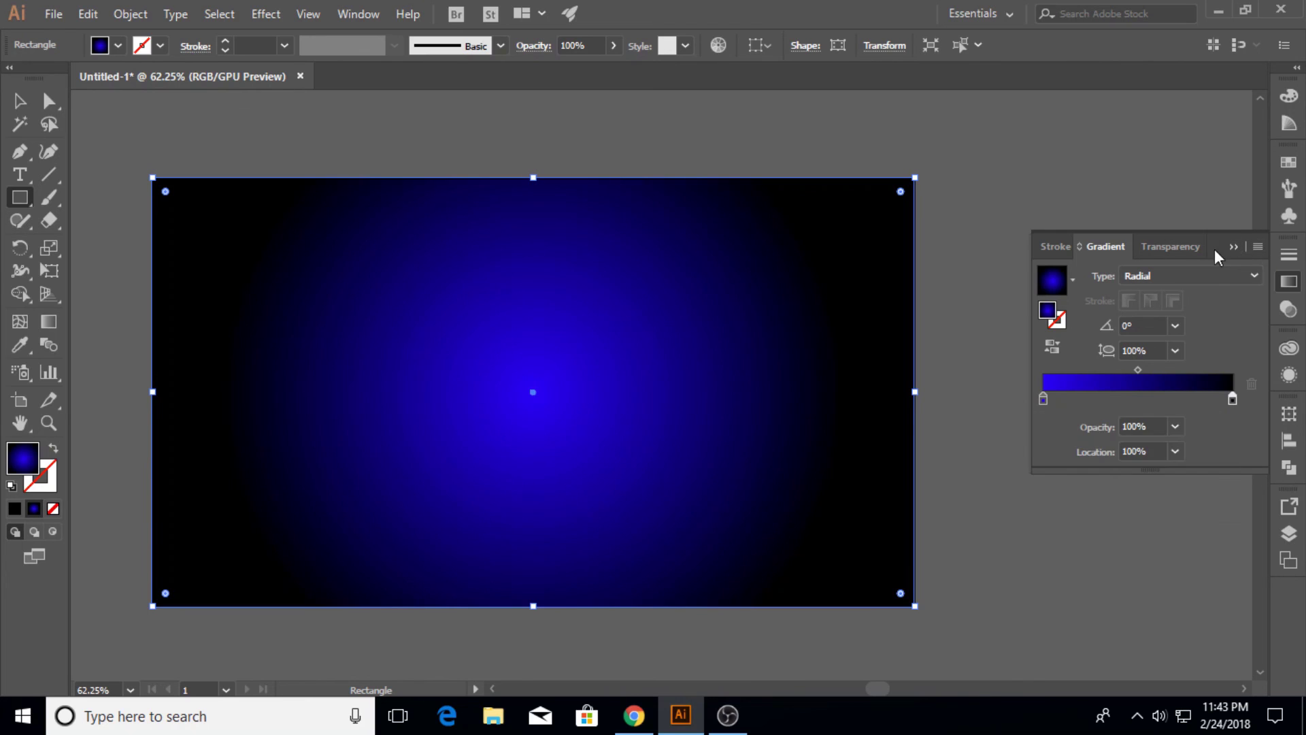
click(1232, 246)
Step: Send the gradient rectangle to the back, behind the knight-helmet artwork, and deselect it
click(19, 101)
right_click(271, 259)
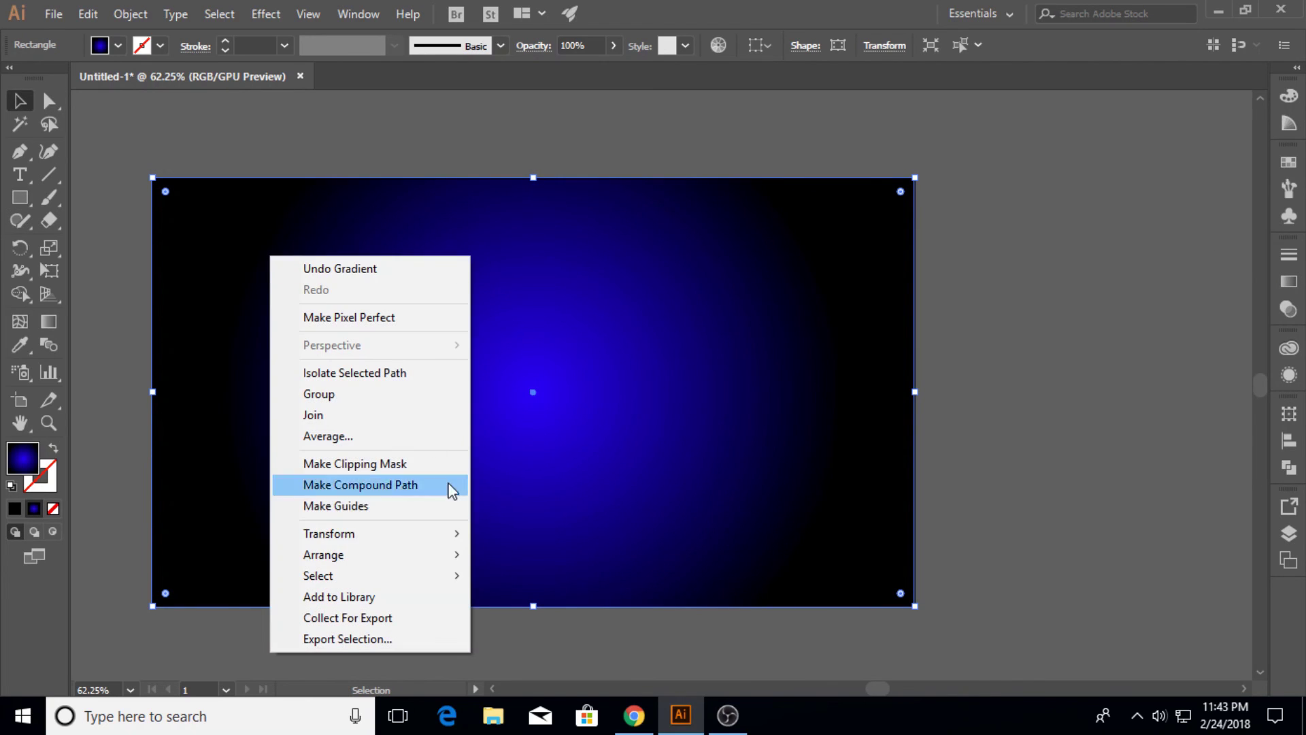
mouse_move(455, 543)
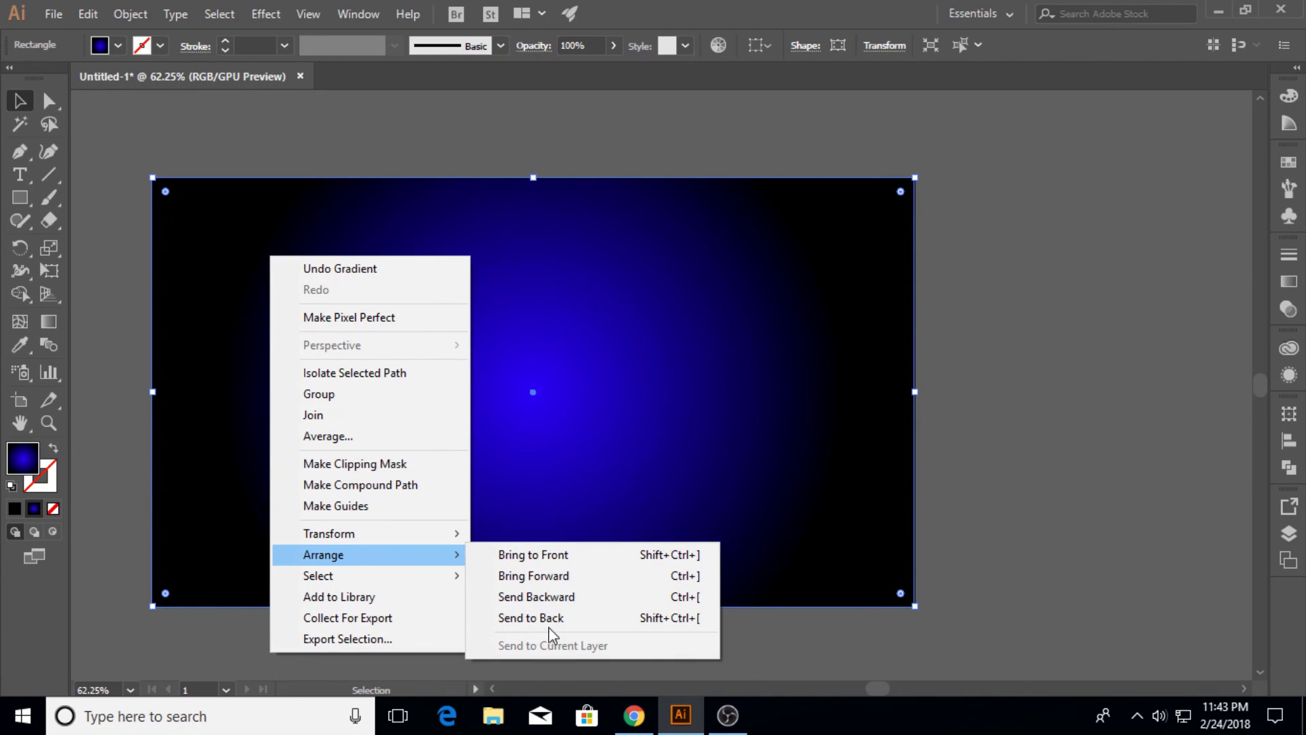
click(548, 621)
click(393, 152)
Step: Stretch the background's radial gradient outward past the artboard's right edge with the Gradient tool, then deselect the rectangle
click(328, 310)
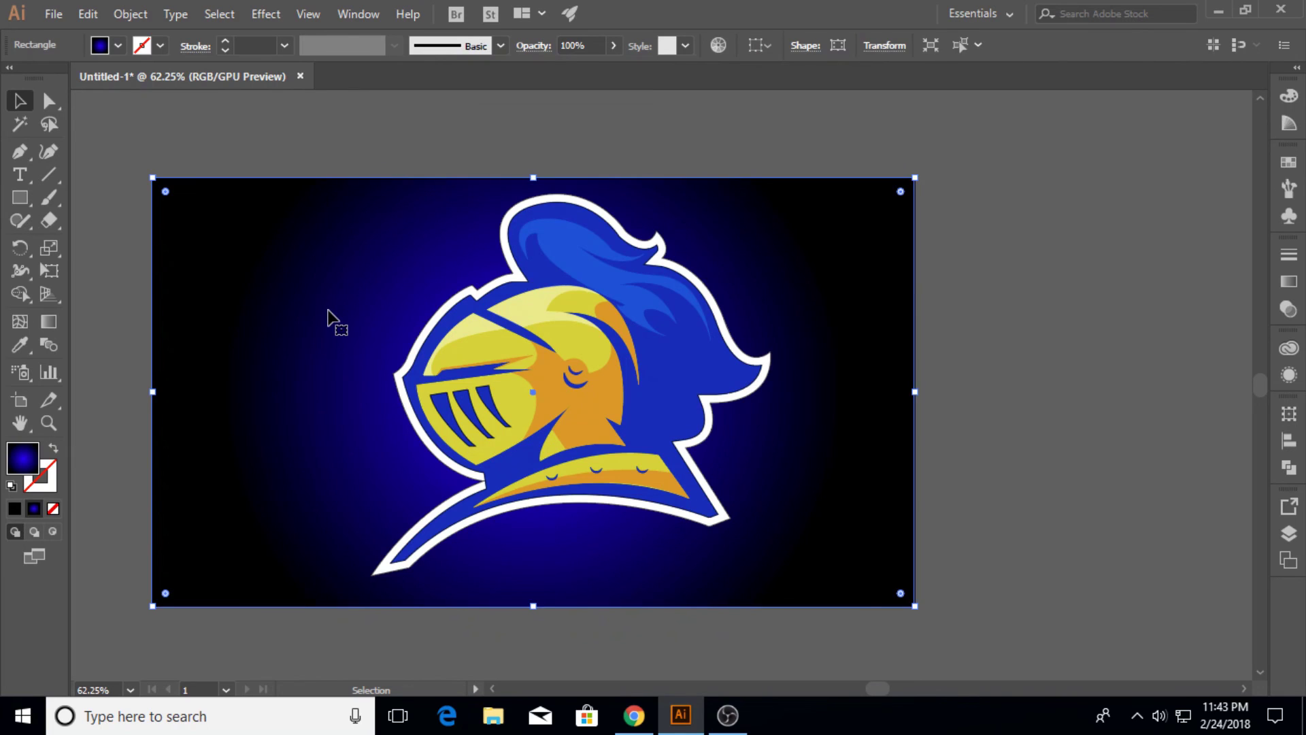
click(48, 321)
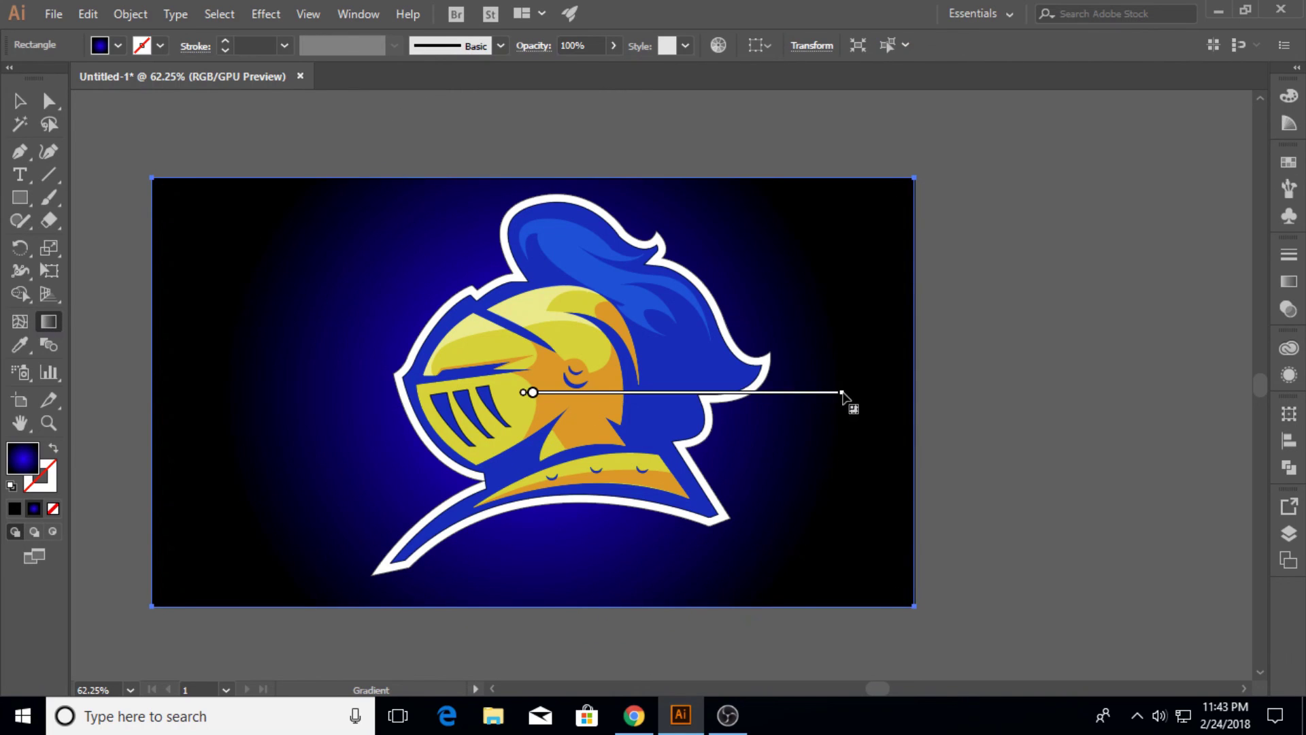
mouse_move(663, 406)
drag(842, 396, 855, 400)
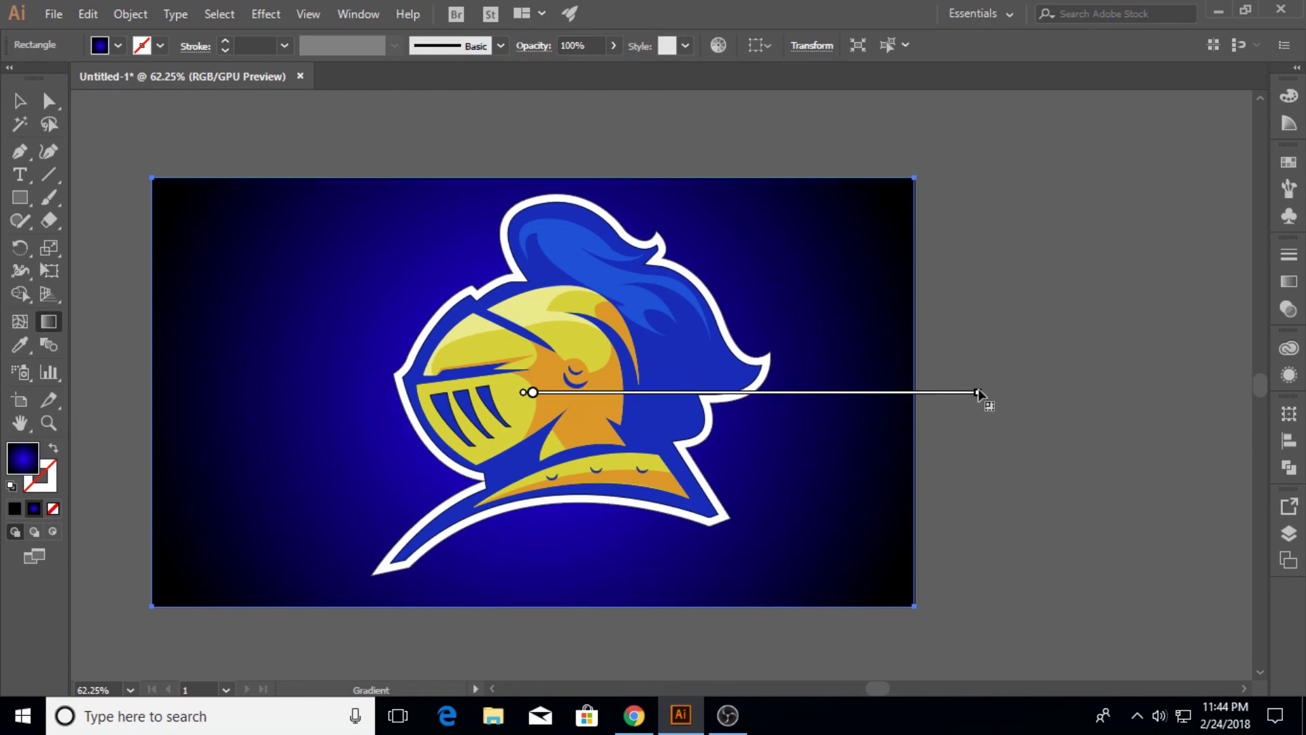
drag(1018, 392, 1060, 392)
click(20, 102)
click(267, 147)
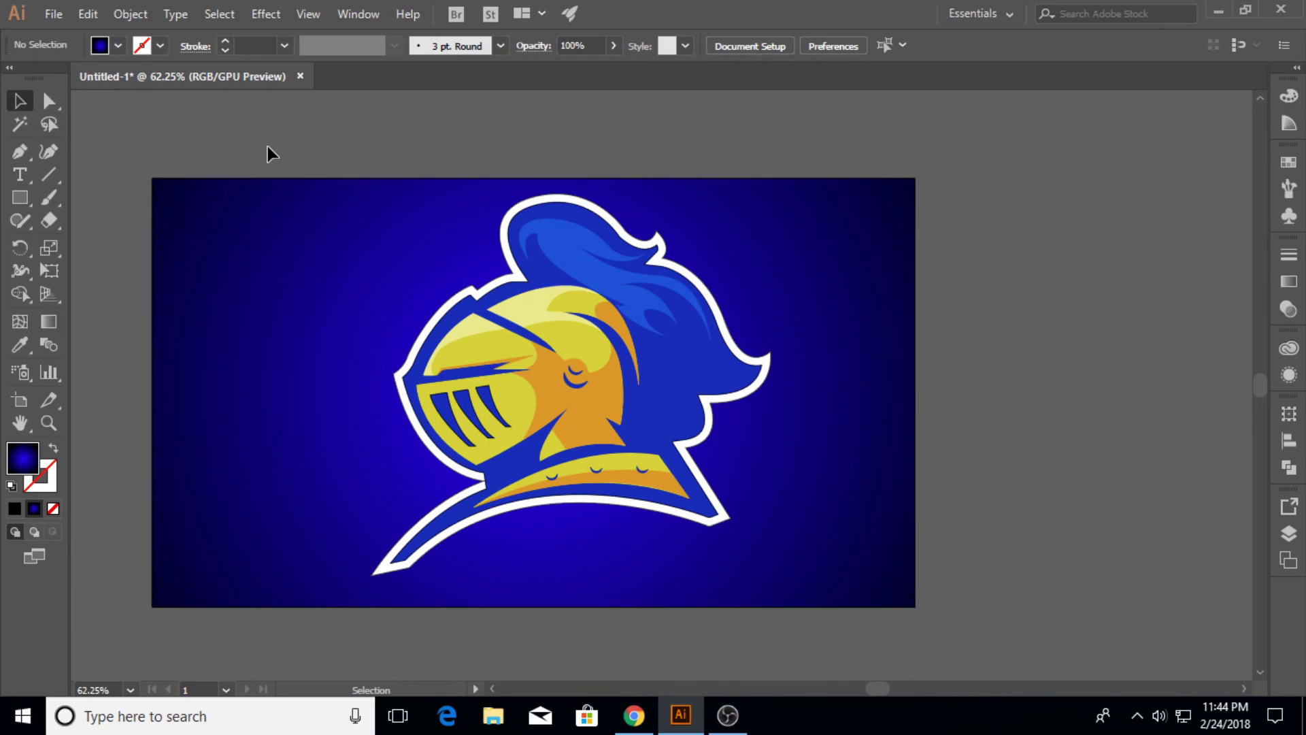
Step: Change the background gradient's center color to light blue 00B6FF by raising its green value to 182, then deselect the rectangle
click(48, 424)
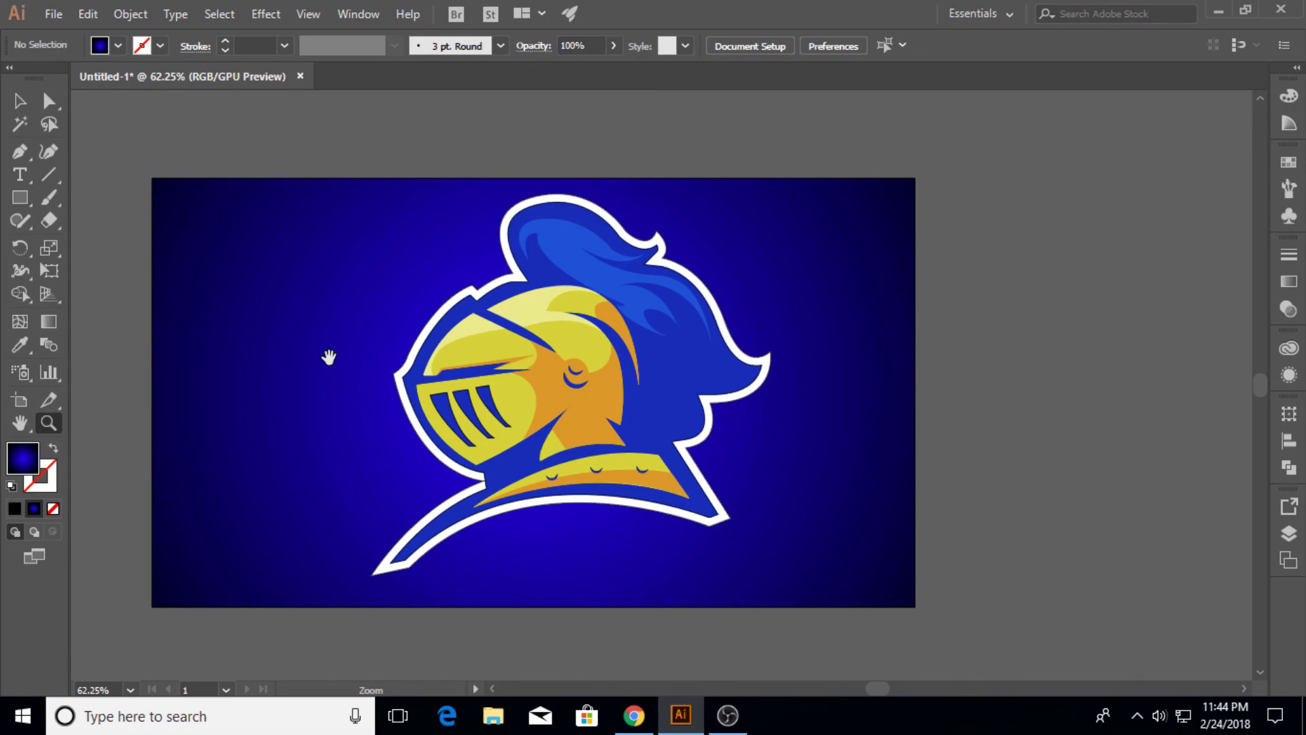
drag(329, 357, 488, 346)
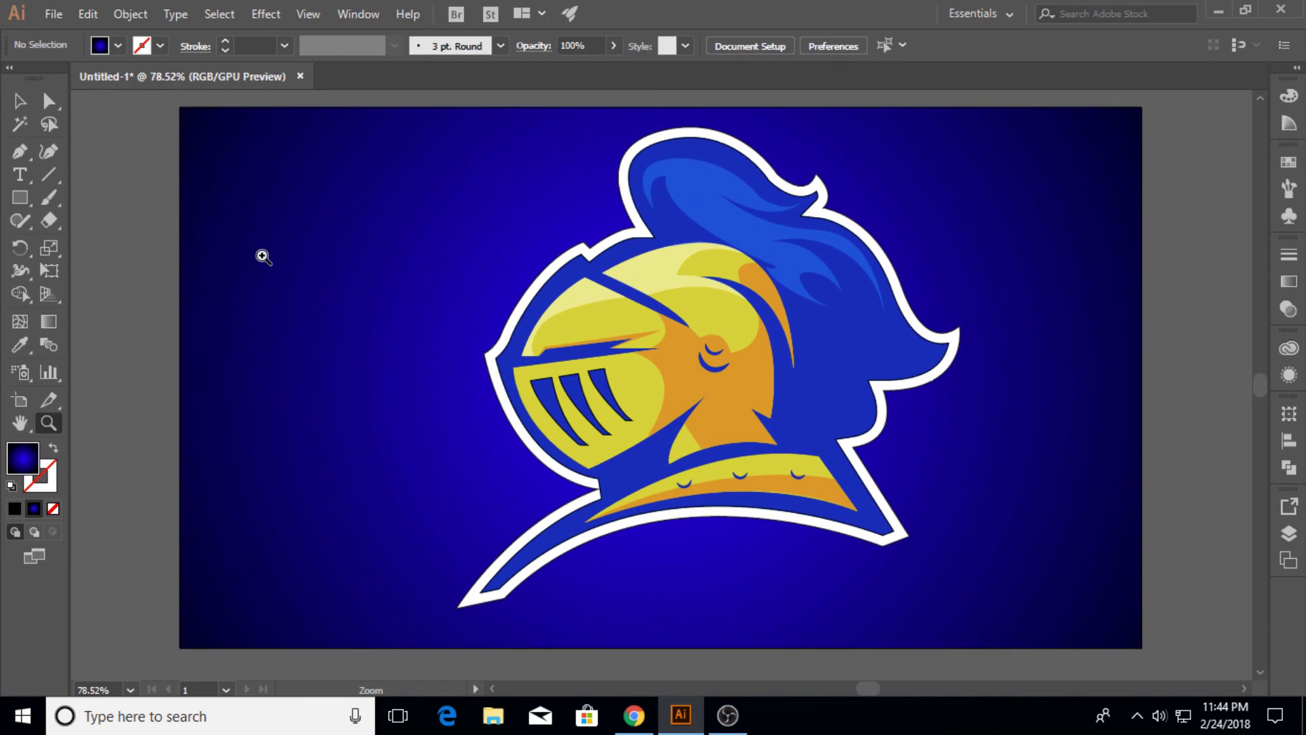
drag(320, 274, 329, 268)
key(v)
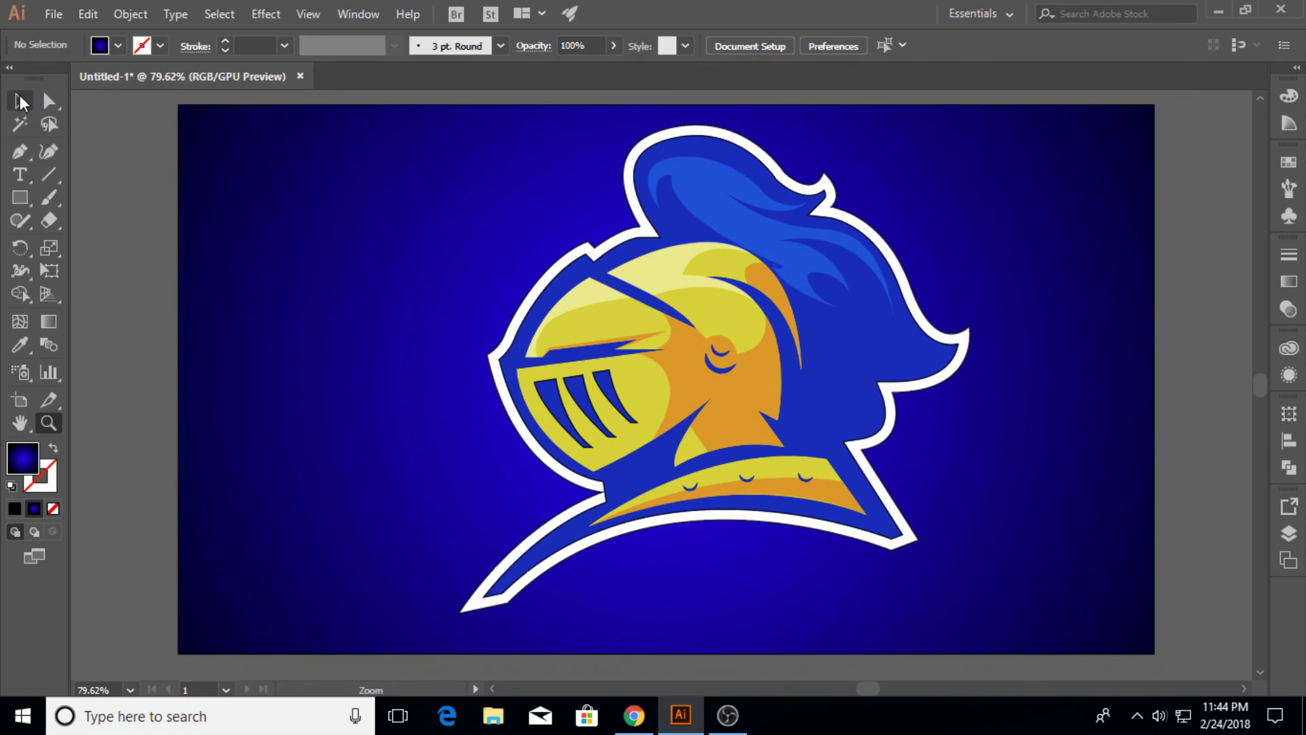
click(398, 277)
click(1288, 281)
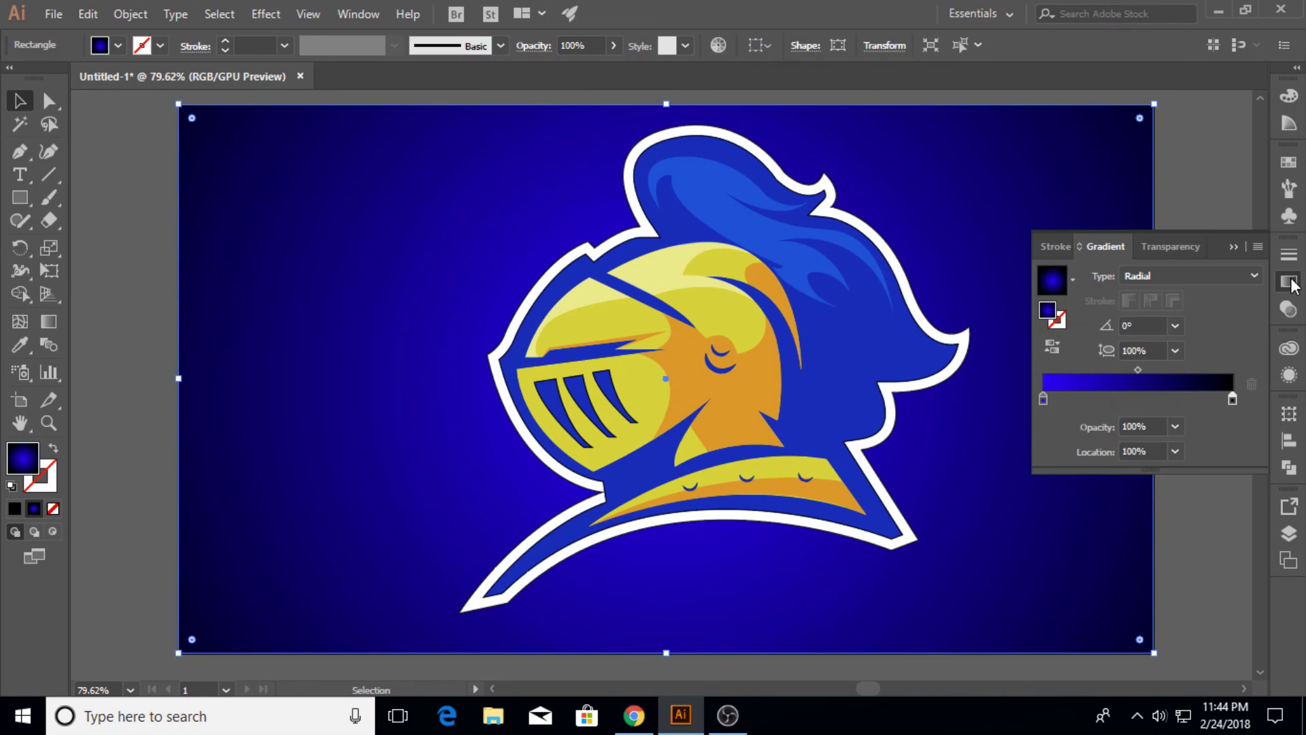
double_click(1044, 398)
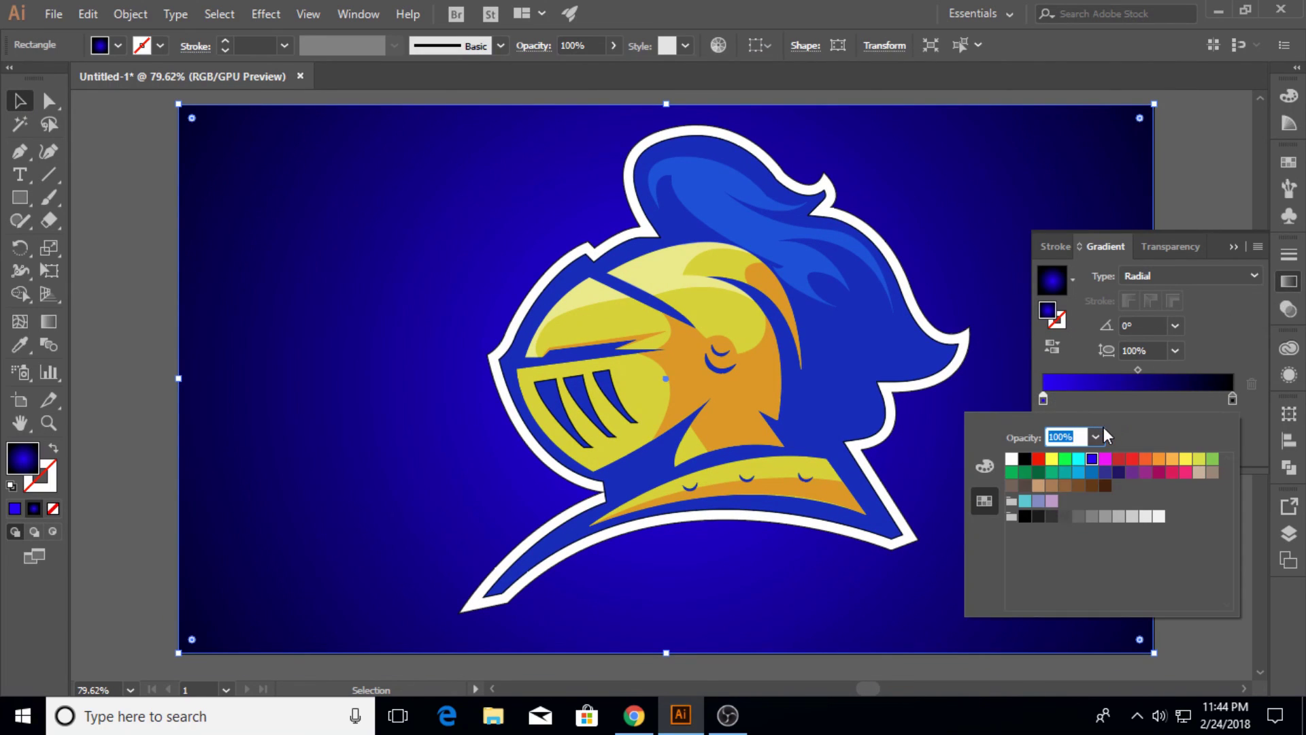
click(984, 465)
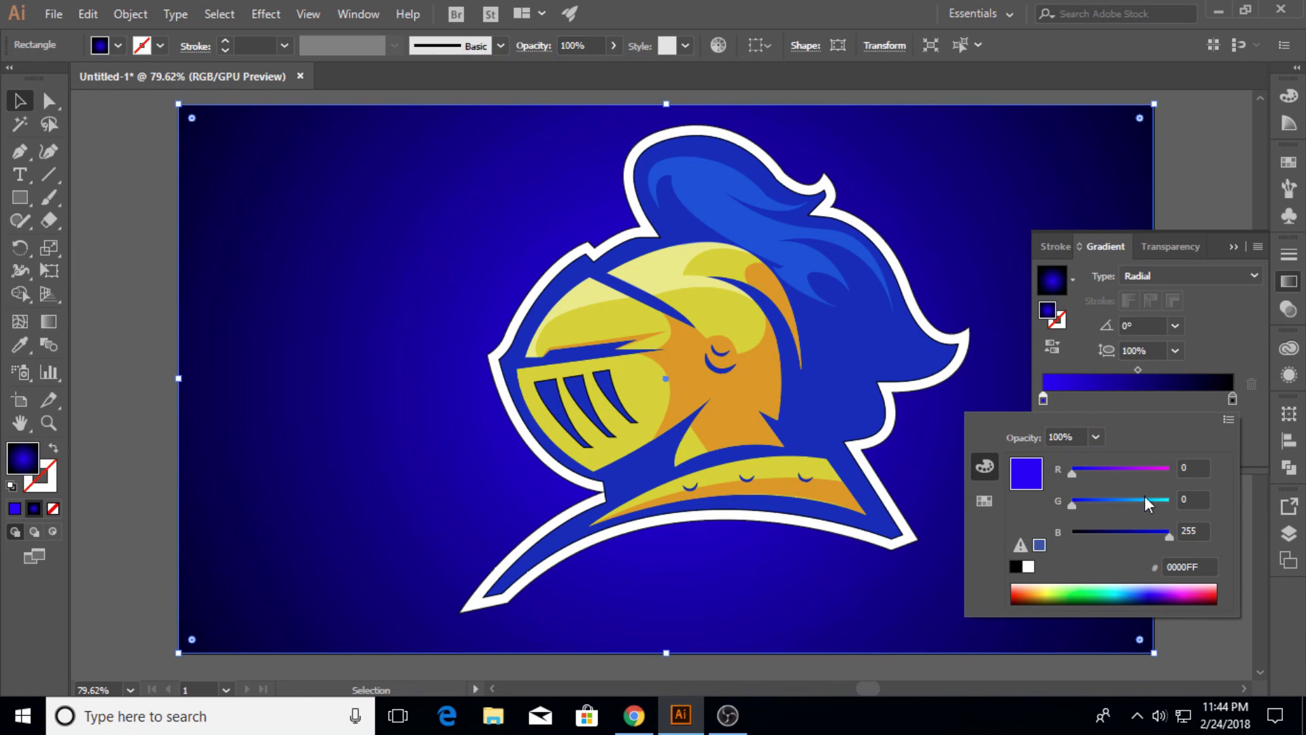
drag(1071, 504, 1125, 499)
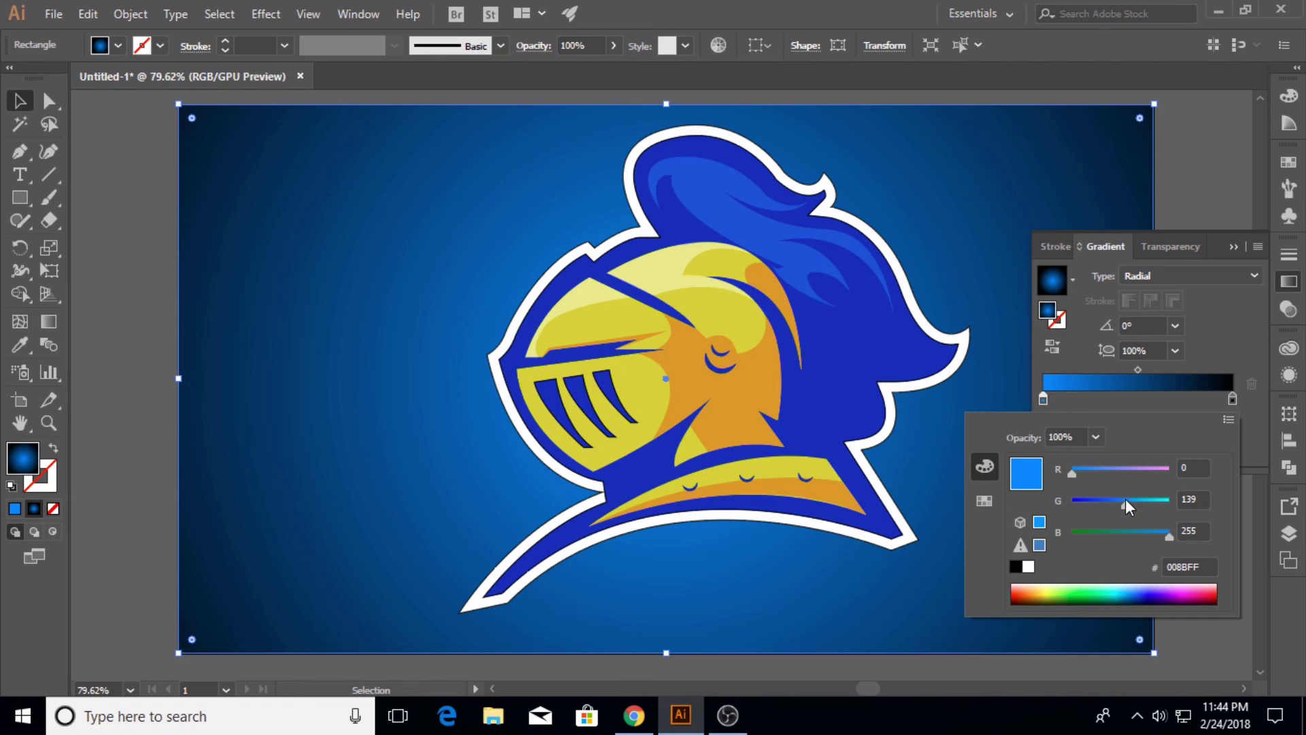
drag(1125, 499, 1141, 496)
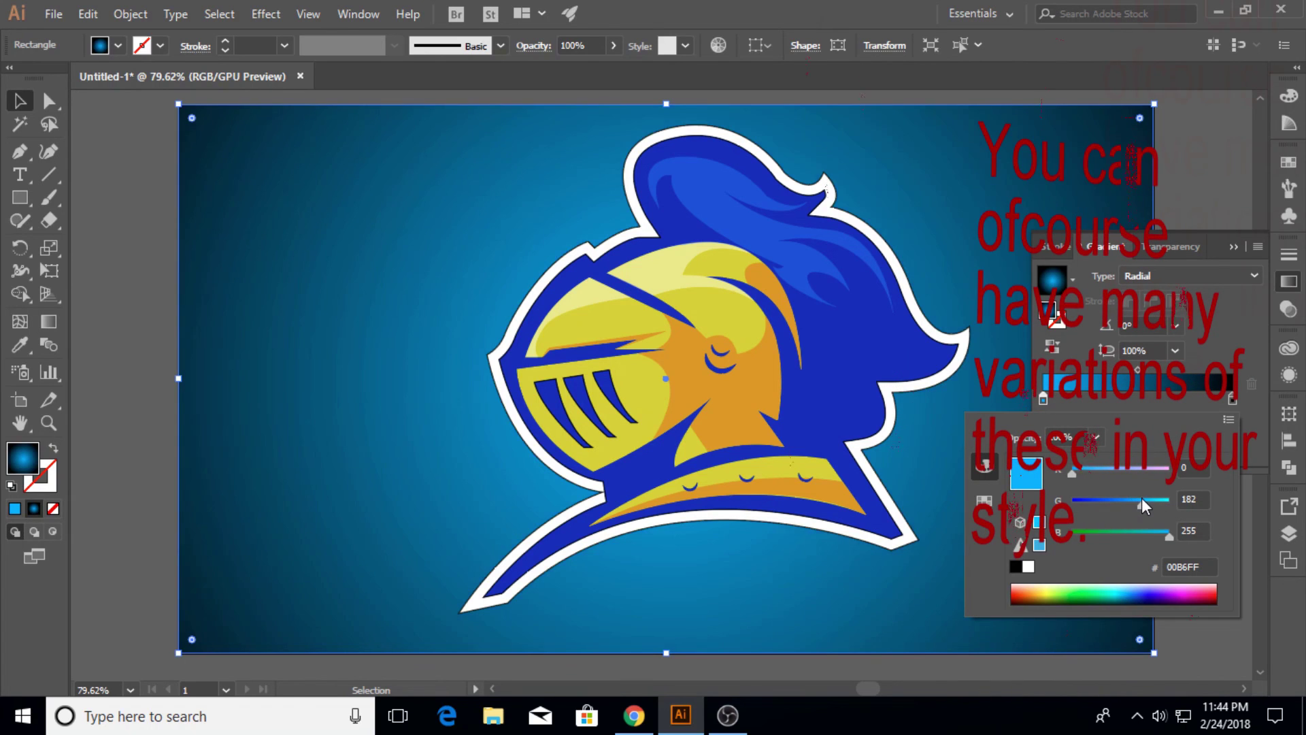
click(1228, 243)
click(1232, 244)
click(1195, 267)
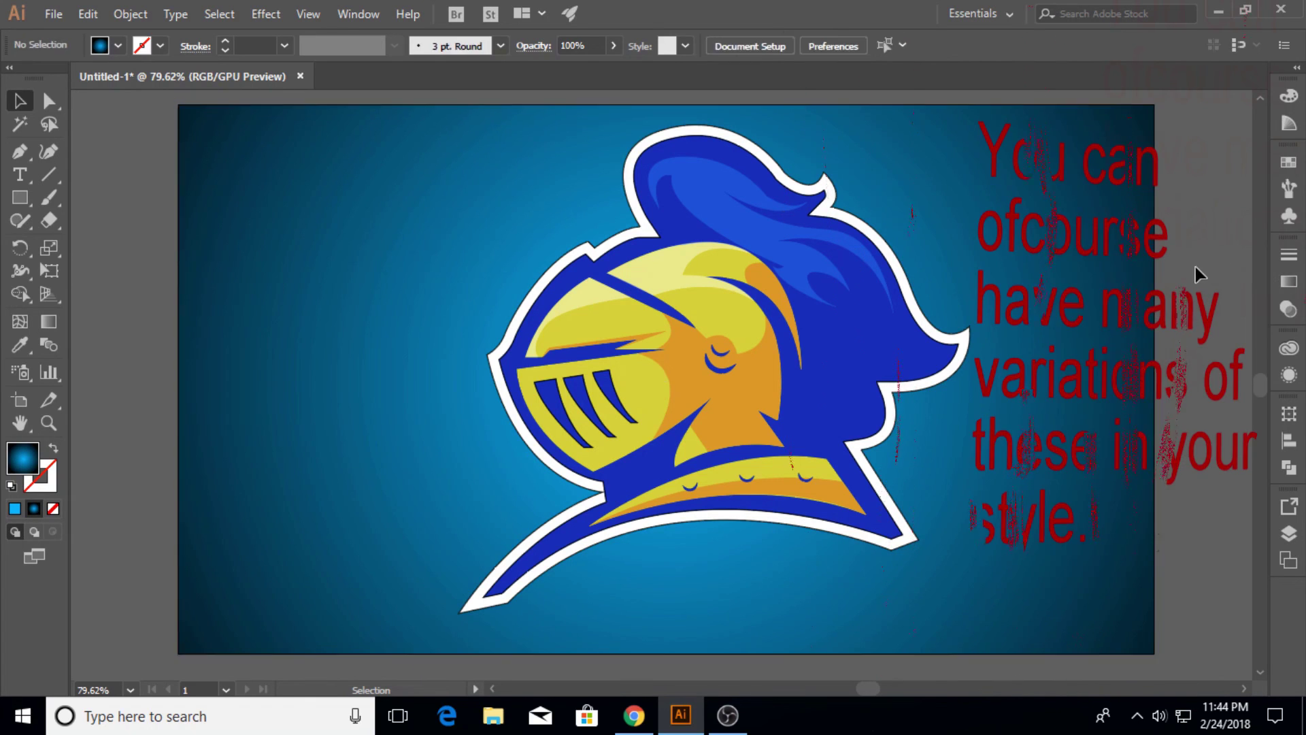